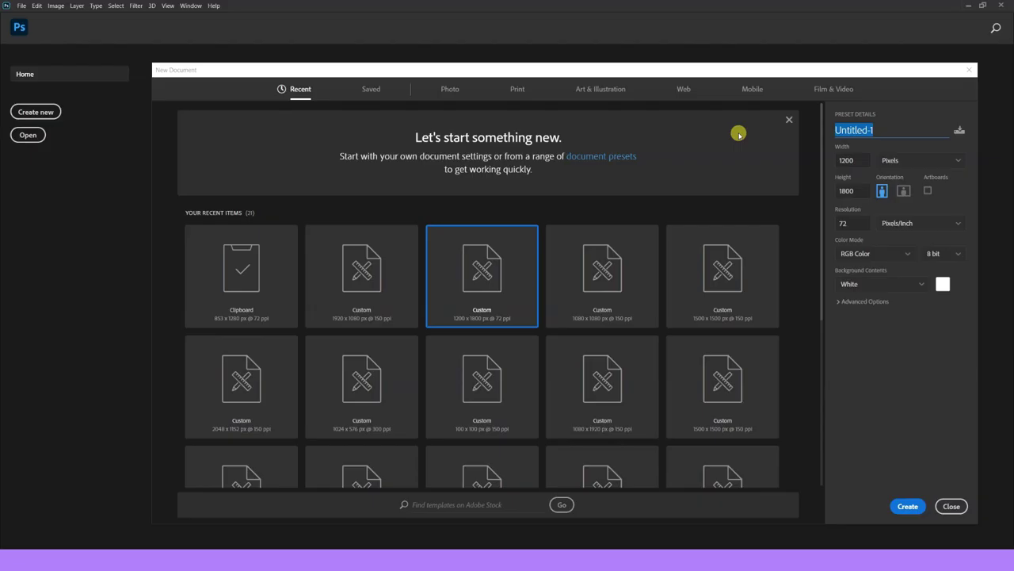
Step: Begin typing the document name 'Education poster design' in the new-document settings
{"action": "type", "text": "Education poster design"}
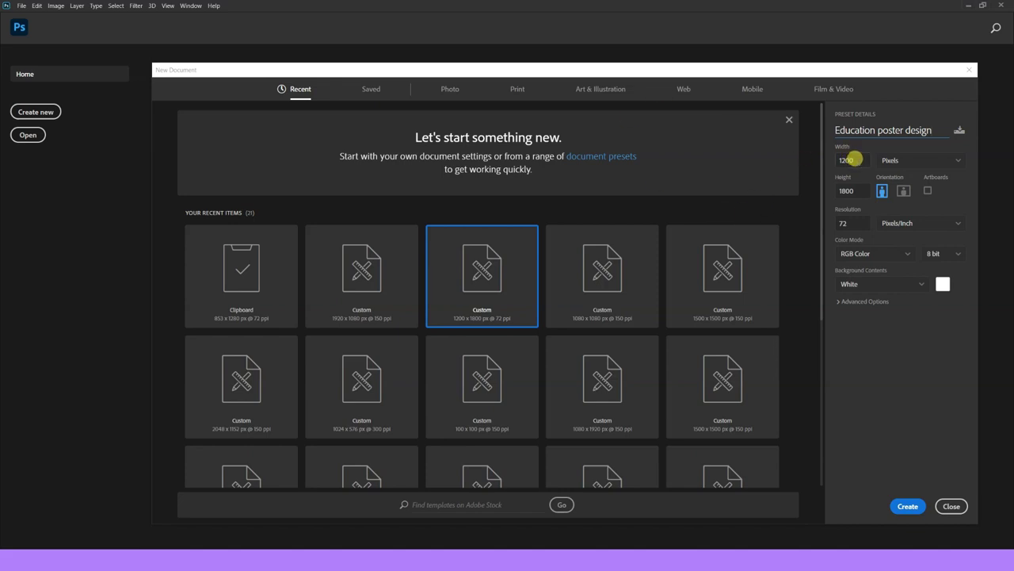
Step: Check the 1200 × 1800 px size and create the 'Education poster design' document
{"action": "double_click", "coordinate": [840, 160]}
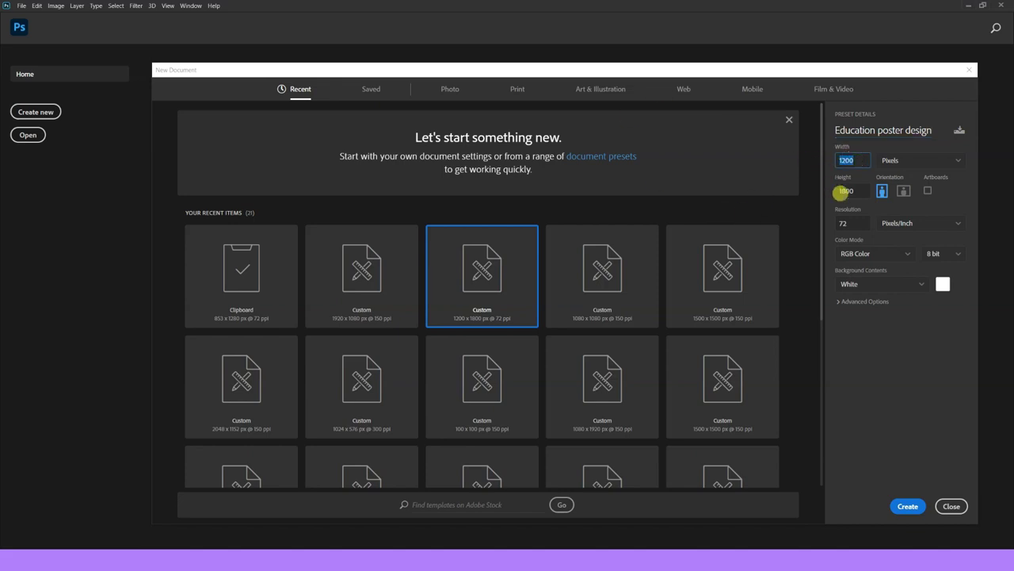
{"action": "double_click", "coordinate": [848, 191]}
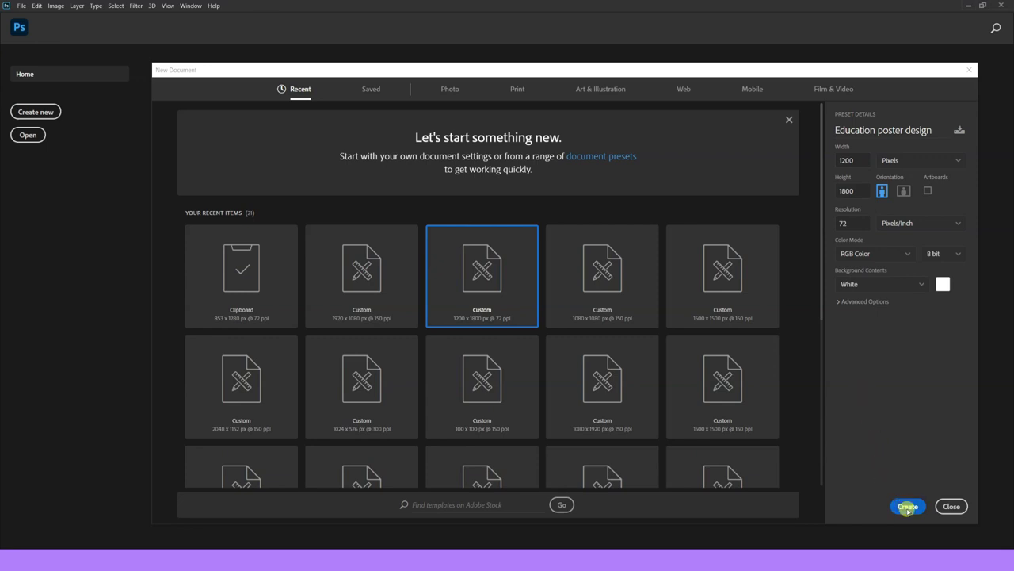
{"action": "left_click", "coordinate": [907, 505]}
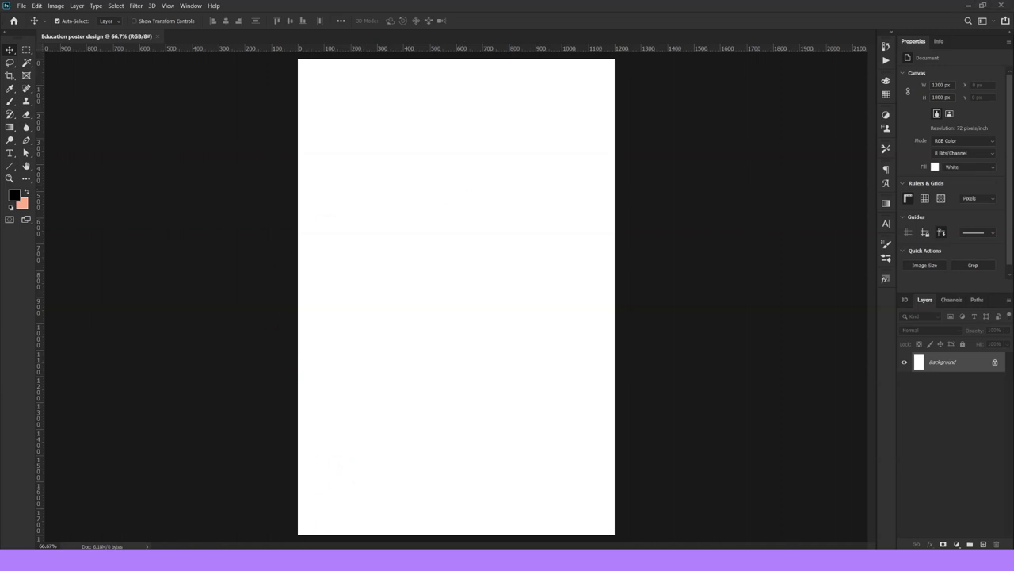
{"action": "left_click_drag", "start_coordinate": [525, 152], "coordinate": [353, 161]}
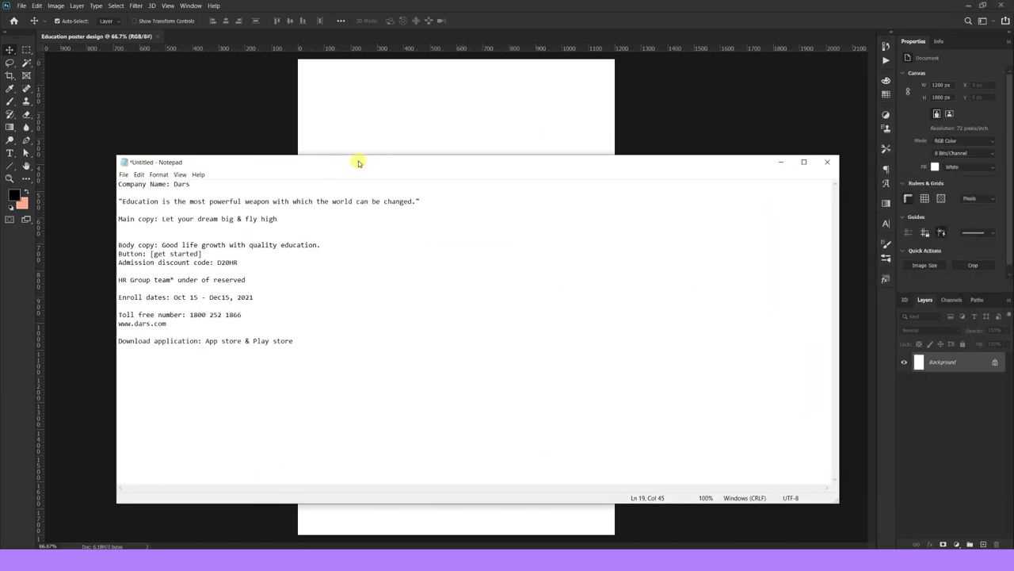
{"action": "left_click", "coordinate": [357, 216]}
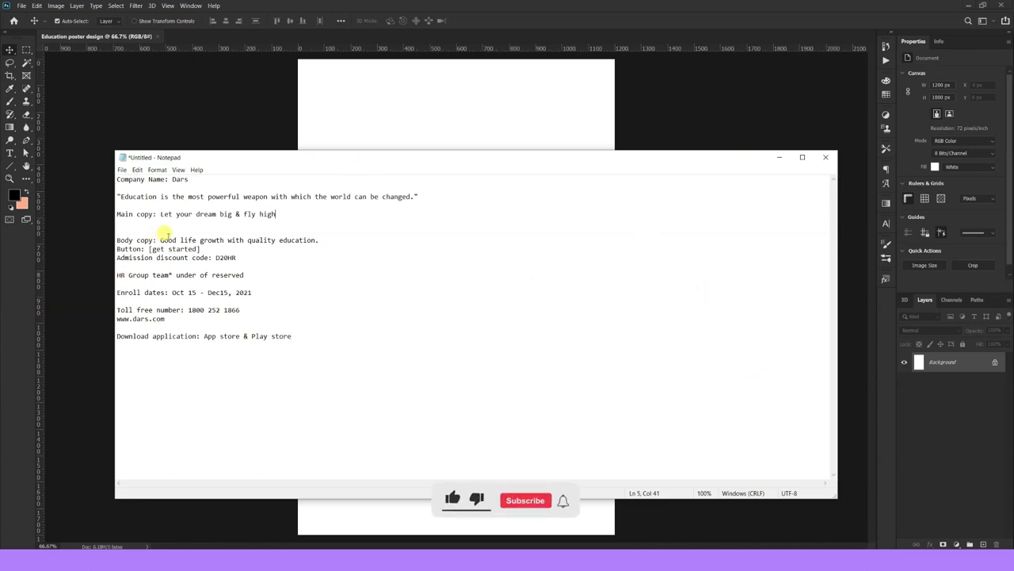
{"action": "left_click_drag", "start_coordinate": [189, 179], "coordinate": [170, 179]}
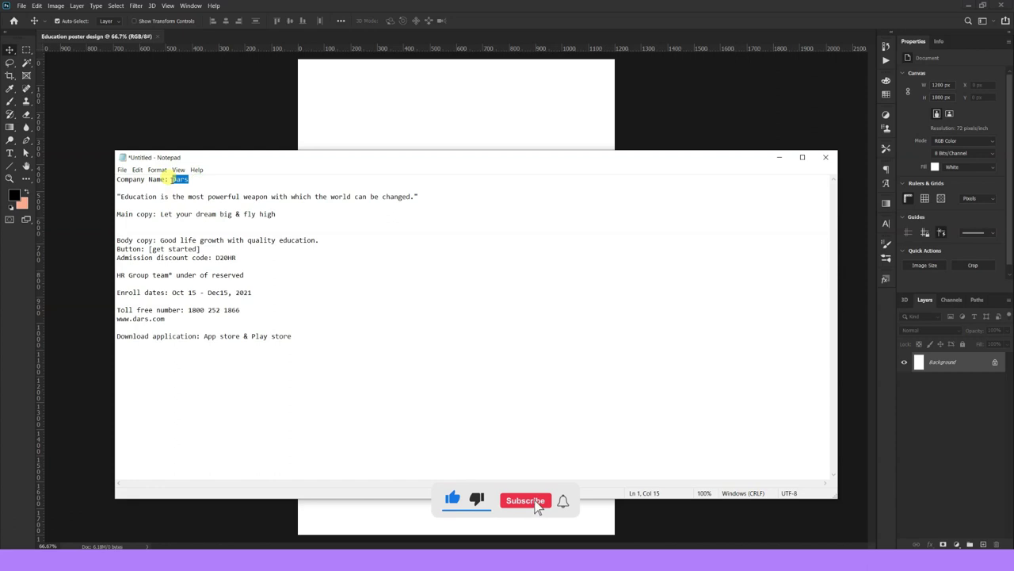
{"action": "left_click", "coordinate": [623, 108]}
{"action": "scroll", "coordinate": [400, 222], "scroll_direction": "up", "scroll_amount": 3}
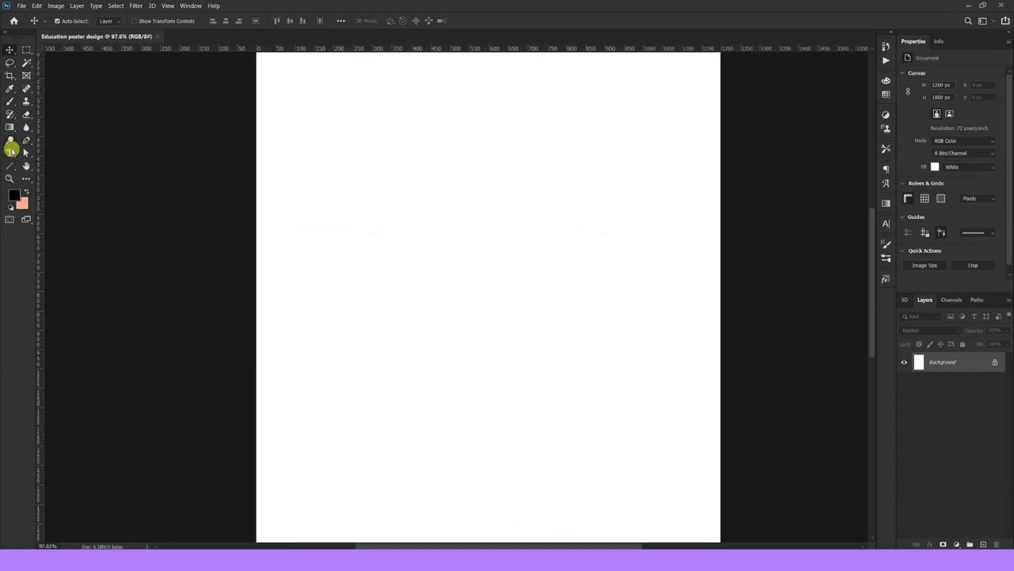
Step: Add a 'dars.' text layer on the poster canvas
{"action": "left_click", "coordinate": [10, 151]}
{"action": "left_click", "coordinate": [377, 220]}
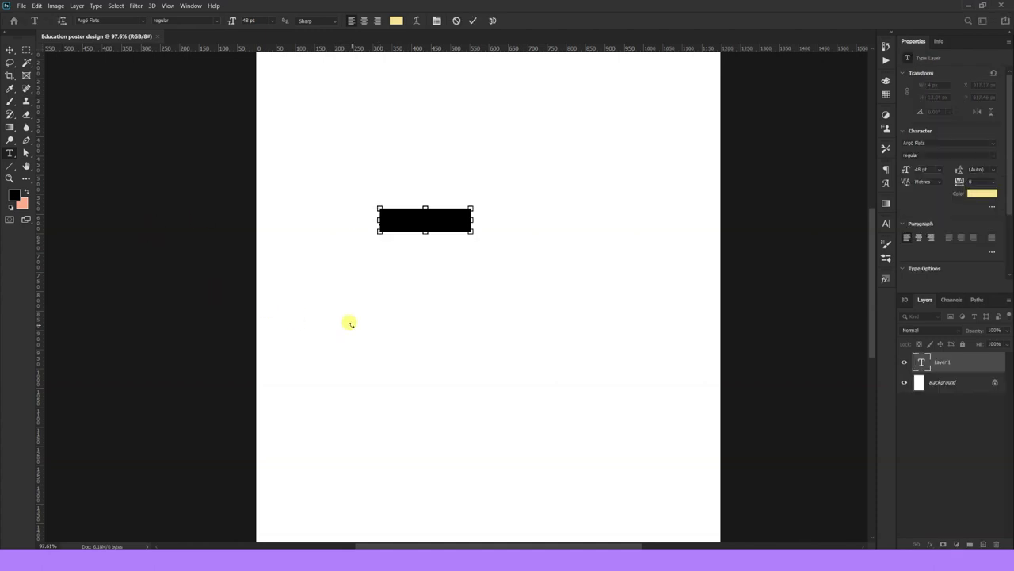
{"action": "type", "text": "Ours."}
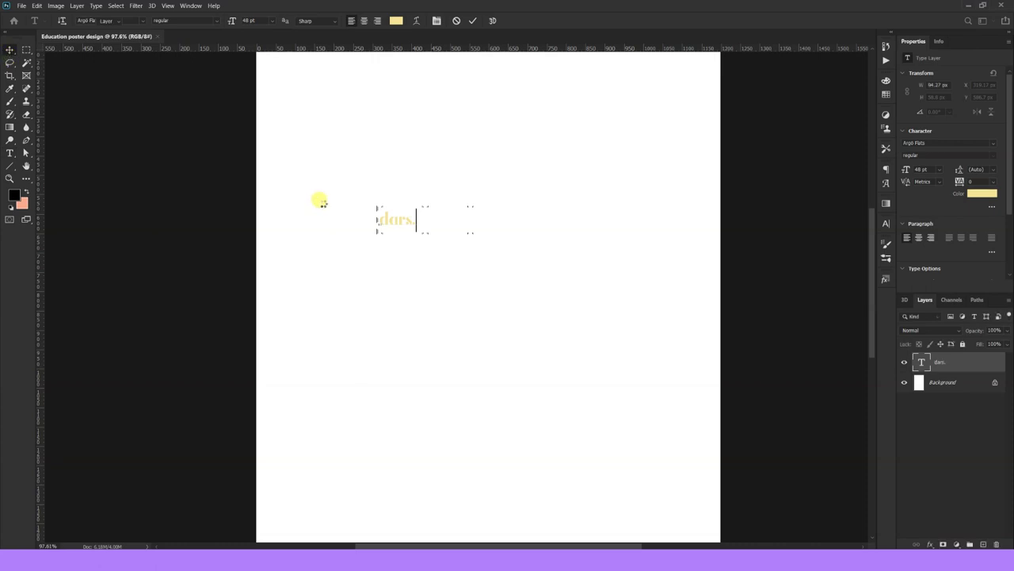
{"action": "scroll", "coordinate": [321, 203], "scroll_direction": "up", "scroll_amount": 3}
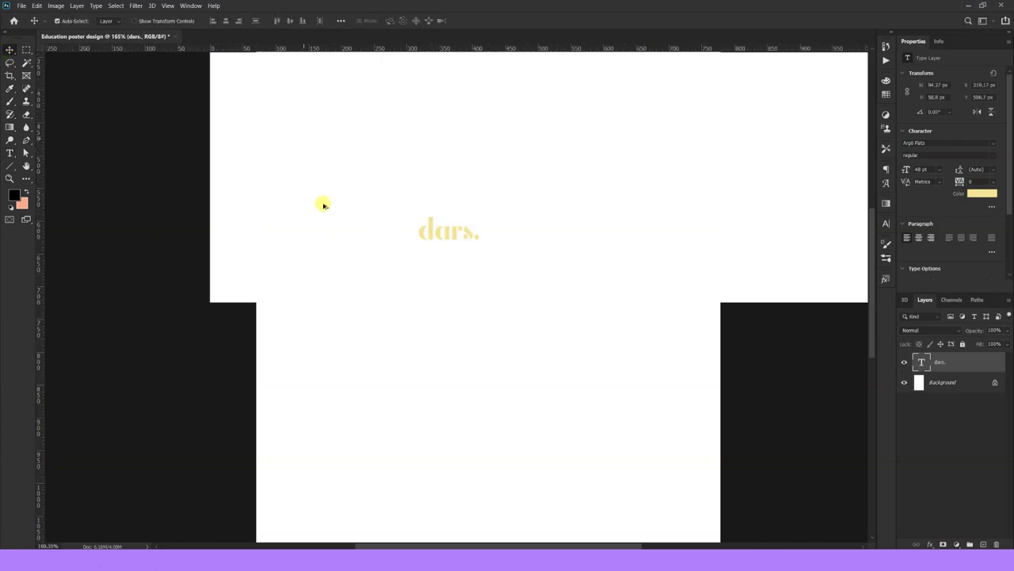
{"action": "left_click", "coordinate": [492, 211]}
{"action": "key", "text": "ctrl+z"}
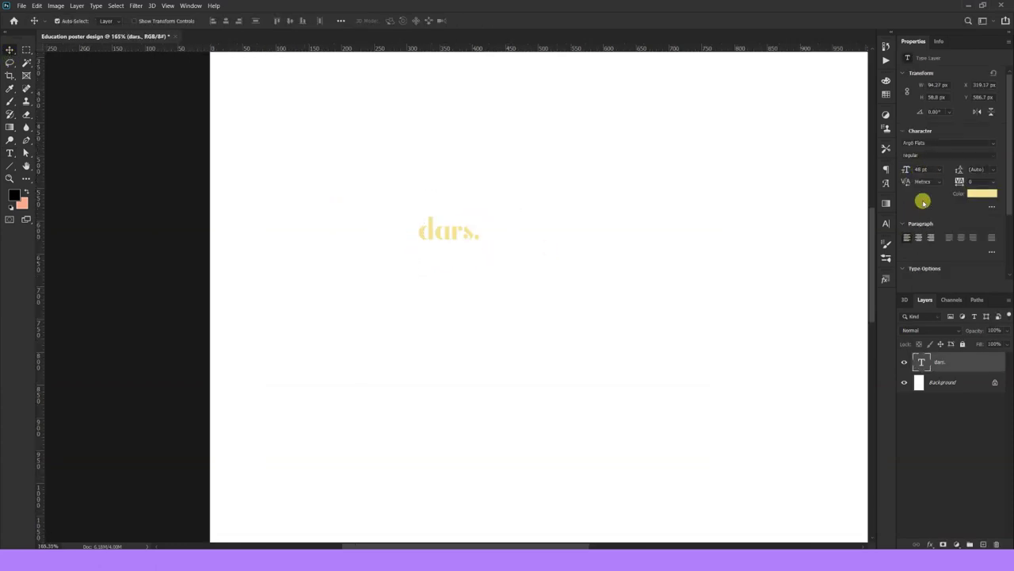
Step: Set the dars. text to Tomato Grotesk Black with tight negative tracking
{"action": "type", "text": "Tomato Grotesk"}
{"action": "key", "text": "Down"}
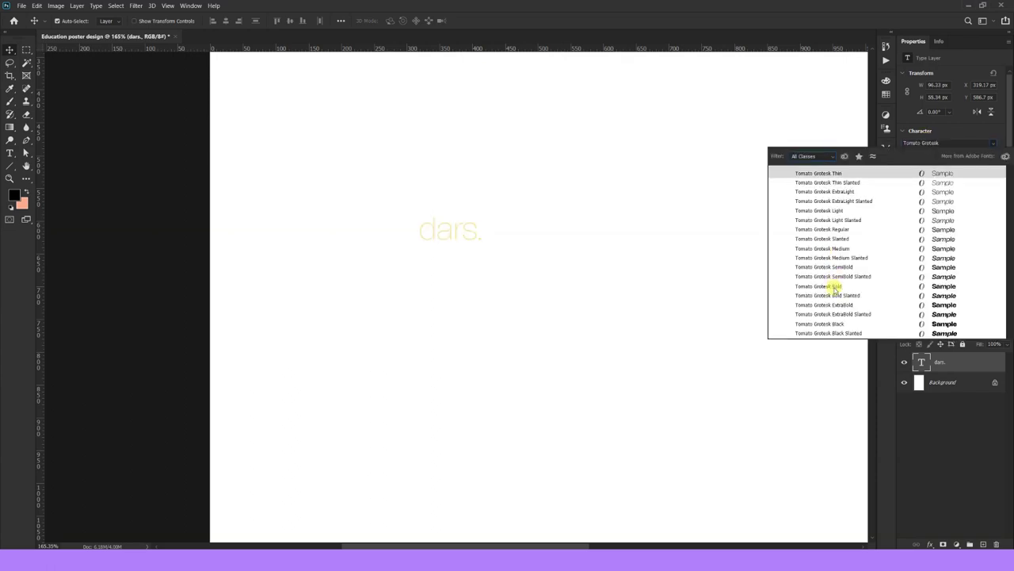
{"action": "left_click", "coordinate": [801, 271]}
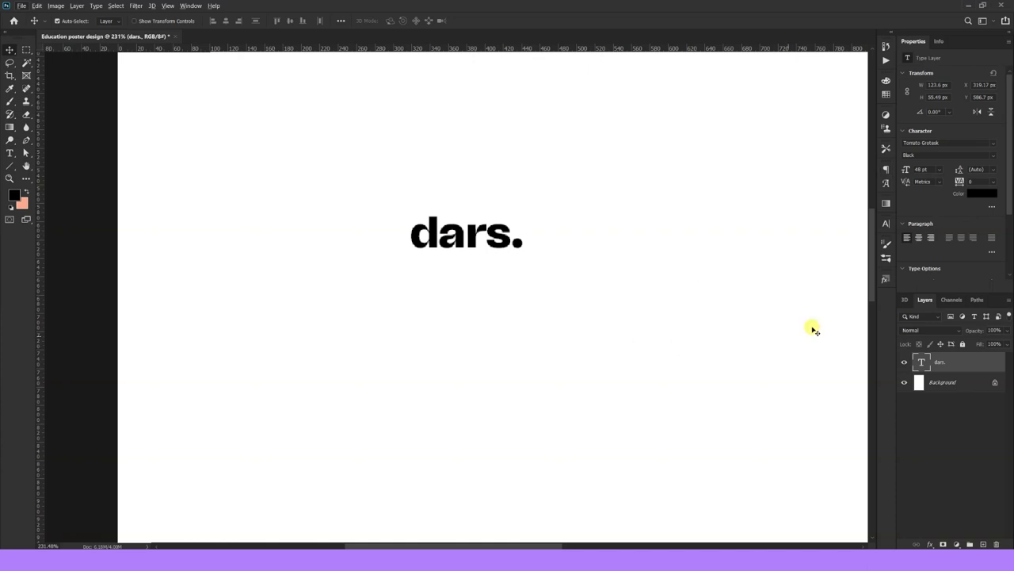
{"action": "left_click", "coordinate": [992, 182]}
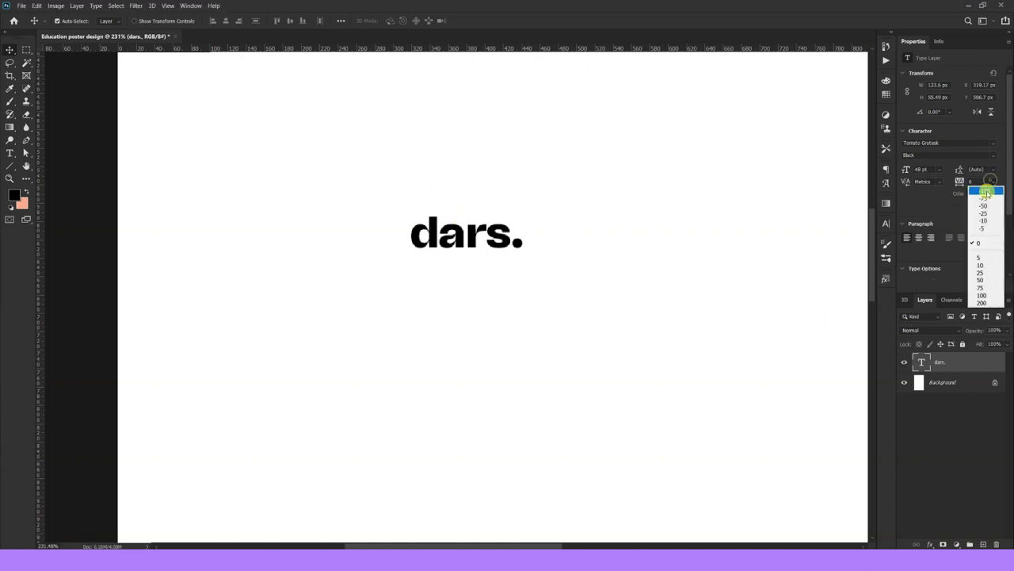
{"action": "left_click", "coordinate": [985, 198]}
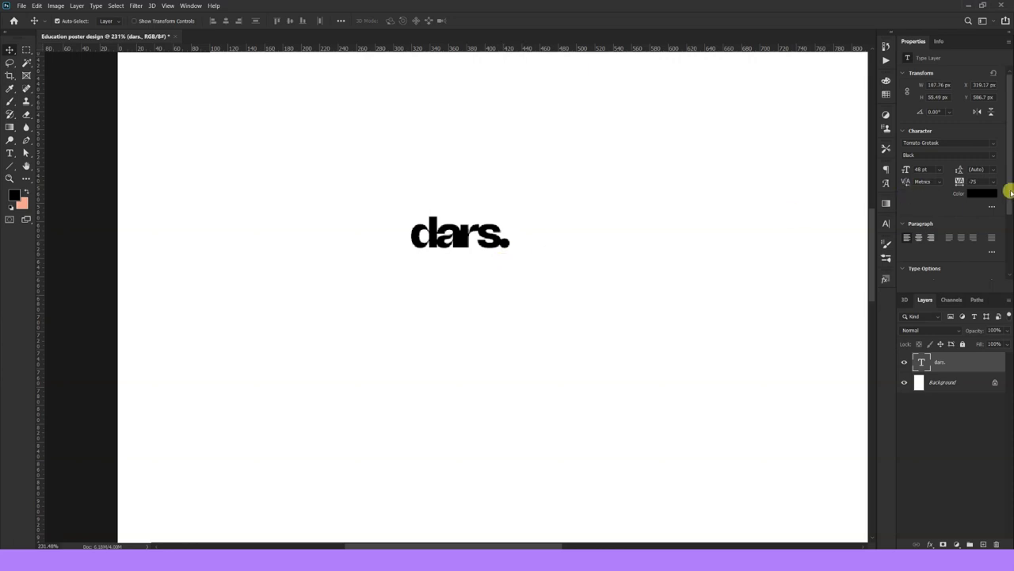
Step: Scale the dars. text up to about 224 pt with Free Transform
{"action": "key", "text": "ctrl+0"}
{"action": "left_click_drag", "start_coordinate": [446, 186], "coordinate": [366, 263]}
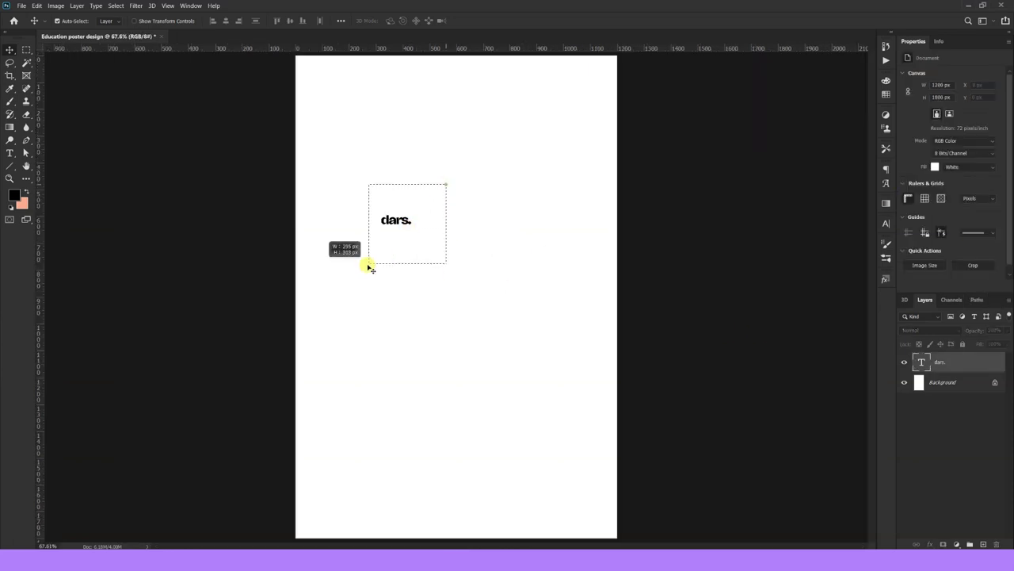
{"action": "key", "text": "ctrl+t"}
{"action": "left_click_drag", "start_coordinate": [412, 229], "coordinate": [521, 284]}
{"action": "double_click", "coordinate": [488, 242]}
{"action": "scroll", "coordinate": [485, 239], "scroll_direction": "up", "scroll_amount": 3}
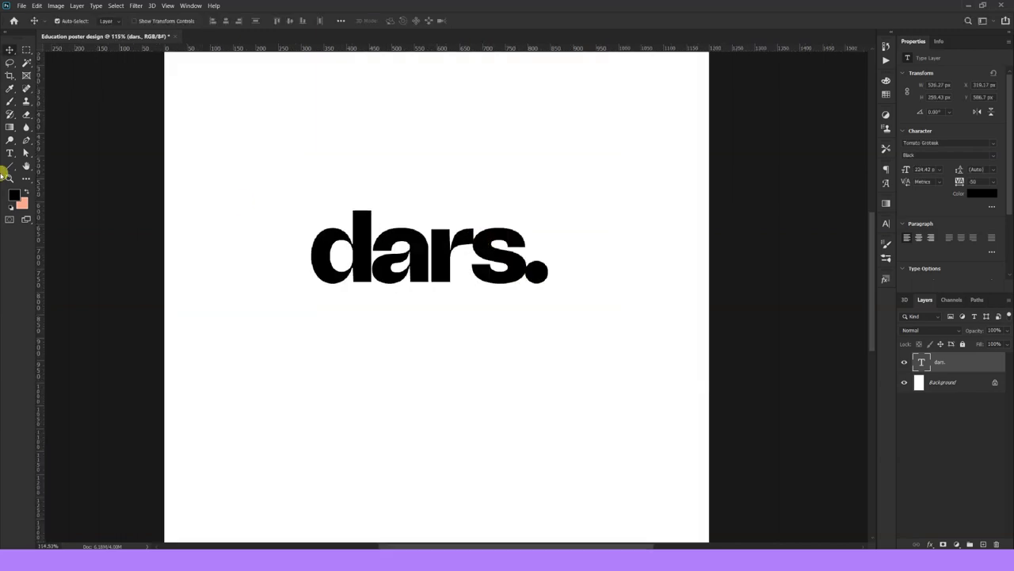
{"action": "left_click", "coordinate": [9, 165]}
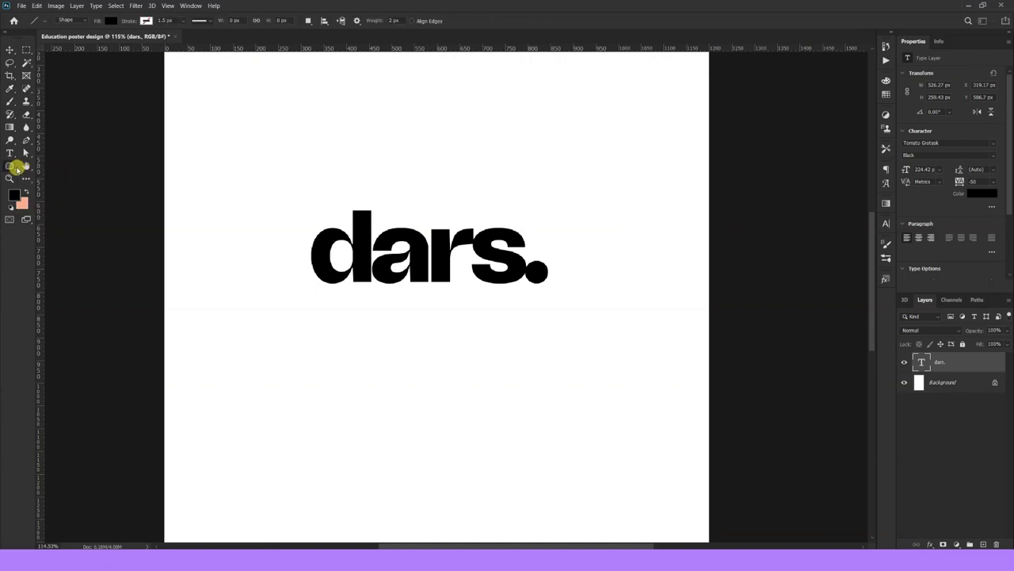
Step: Draw a black rectangle over the dars. text and place it beneath the text layer
{"action": "left_click", "coordinate": [11, 165]}
{"action": "mouse_move", "coordinate": [235, 169]}
{"action": "left_mouse_down"}
{"action": "mouse_move", "coordinate": [612, 322]}
{"action": "mouse_move", "coordinate": [589, 329]}
{"action": "mouse_move", "coordinate": [586, 313]}
{"action": "left_mouse_up"}
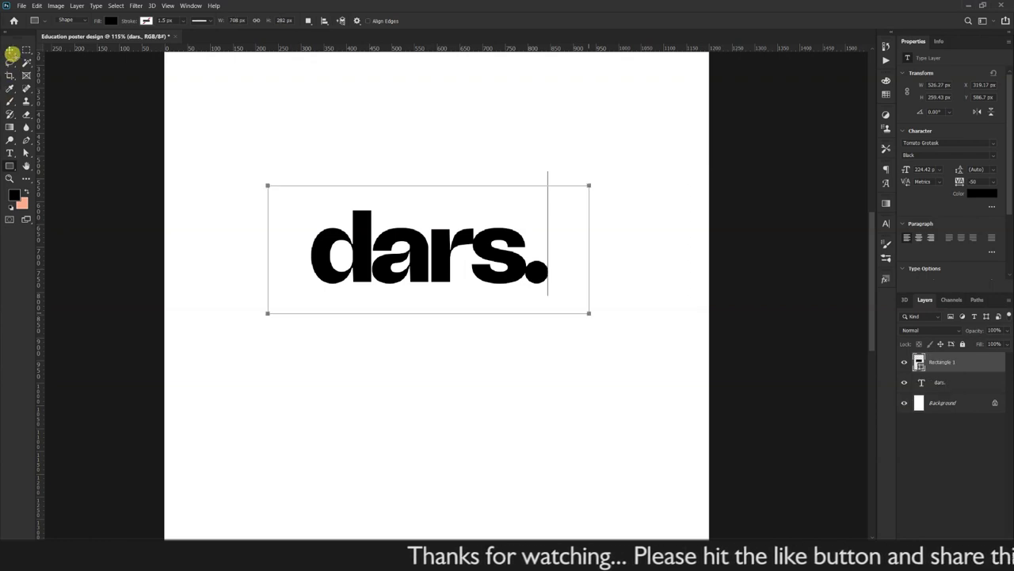
{"action": "left_click", "coordinate": [10, 50]}
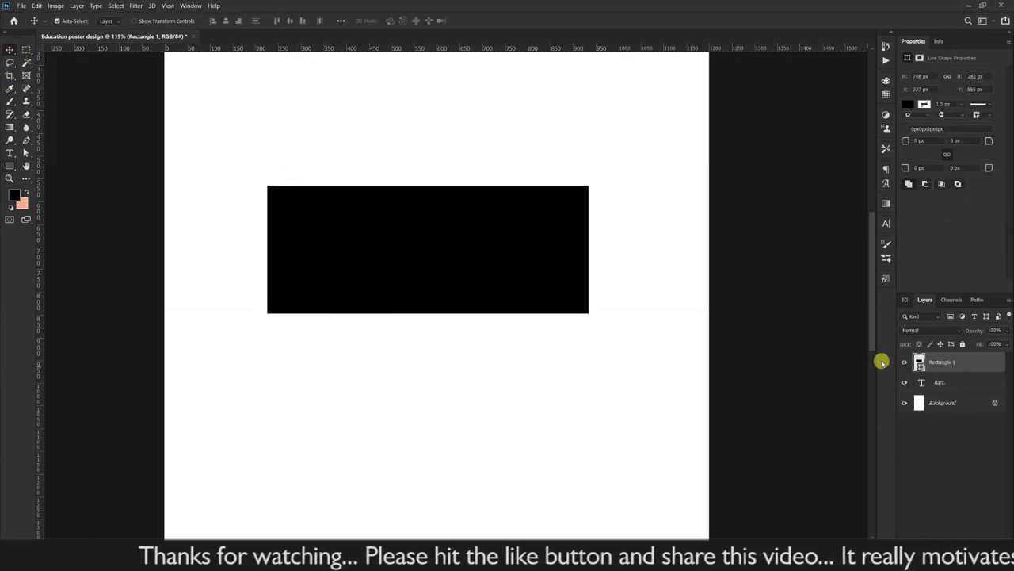
{"action": "left_click_drag", "start_coordinate": [939, 362], "coordinate": [940, 384]}
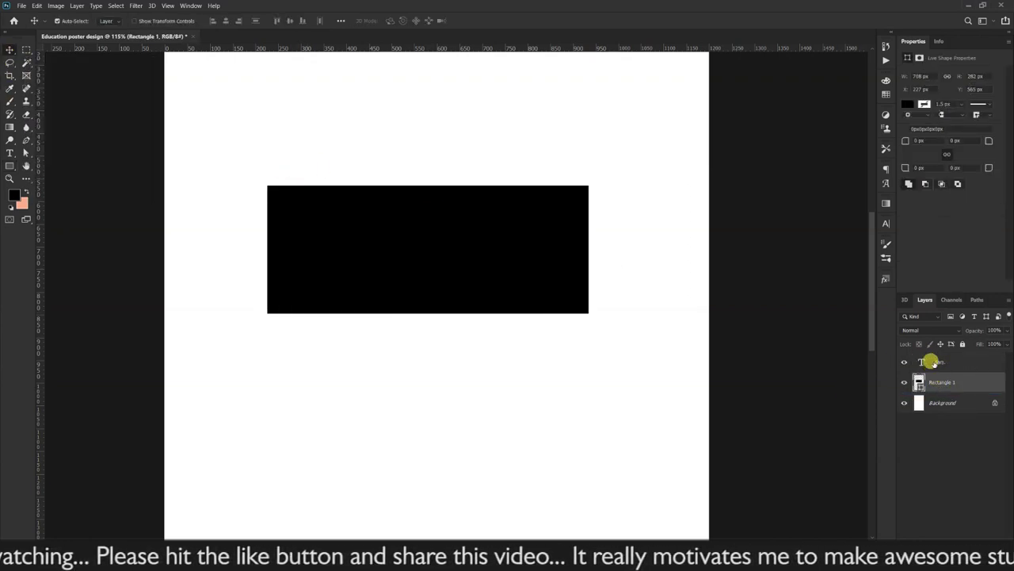
Step: Mask the dars. letters out of the rectangle and hide the original text layer
{"action": "left_click", "coordinate": [921, 363], "text": "ctrl"}
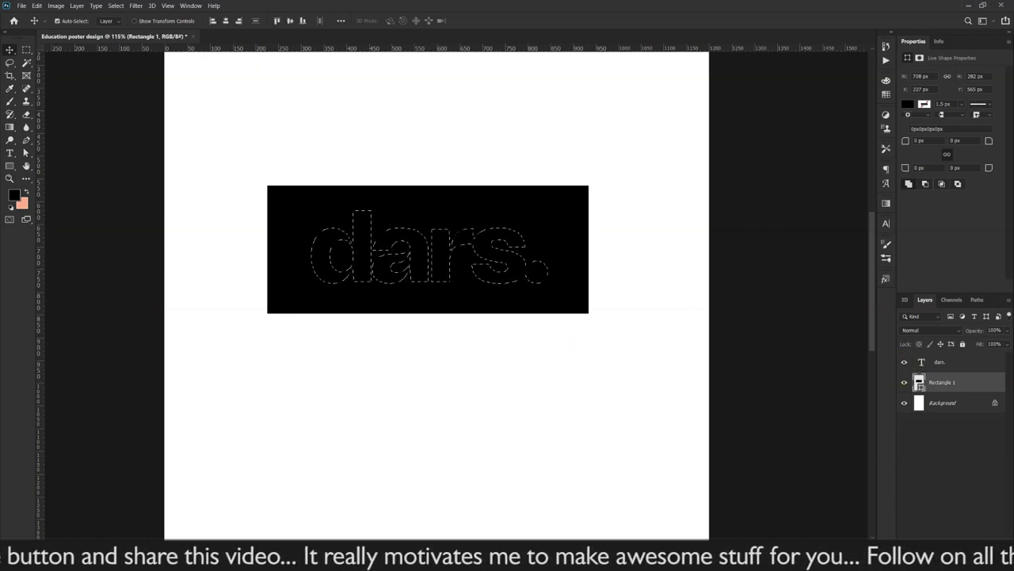
{"action": "key", "text": "ctrl+shift+i"}
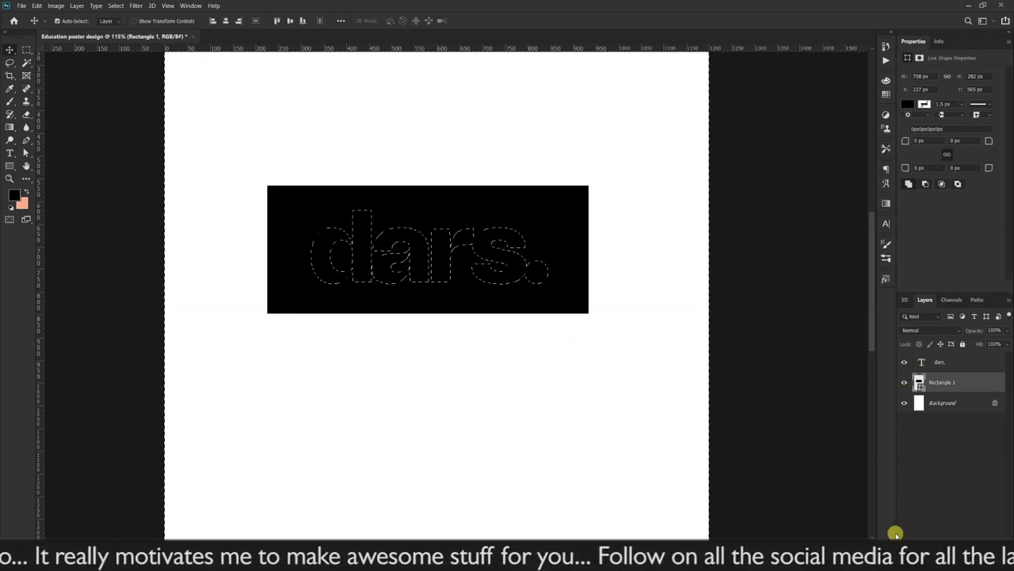
{"action": "left_click", "coordinate": [895, 533]}
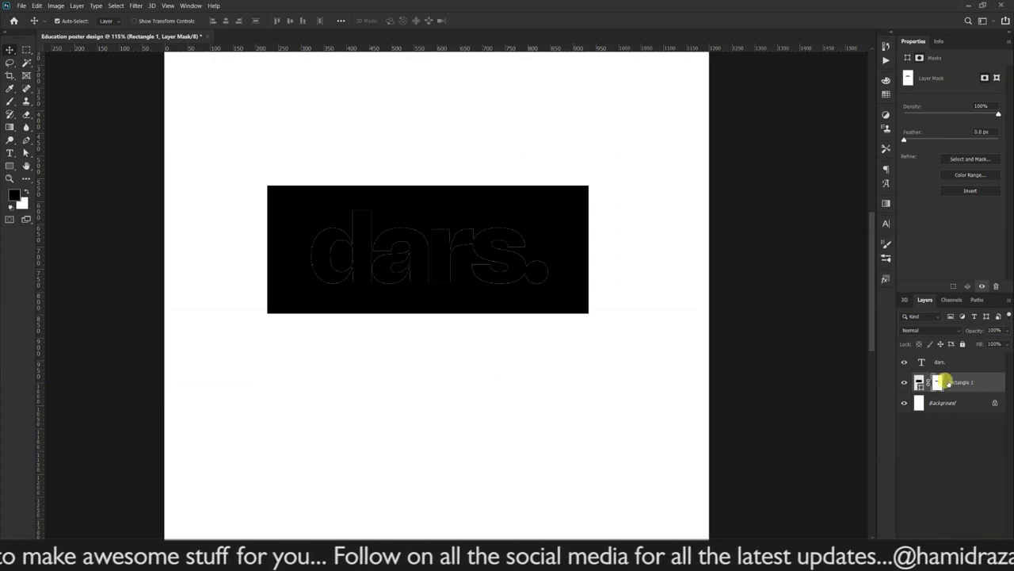
{"action": "left_click", "coordinate": [904, 363]}
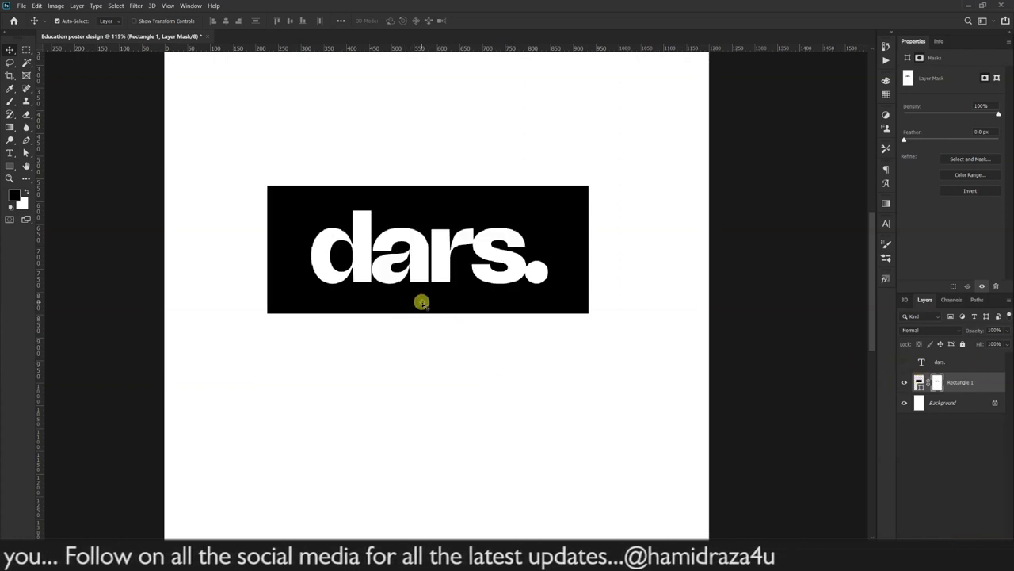
Step: Convert the masked dars. rectangle into a smart object
{"action": "right_click", "coordinate": [971, 379]}
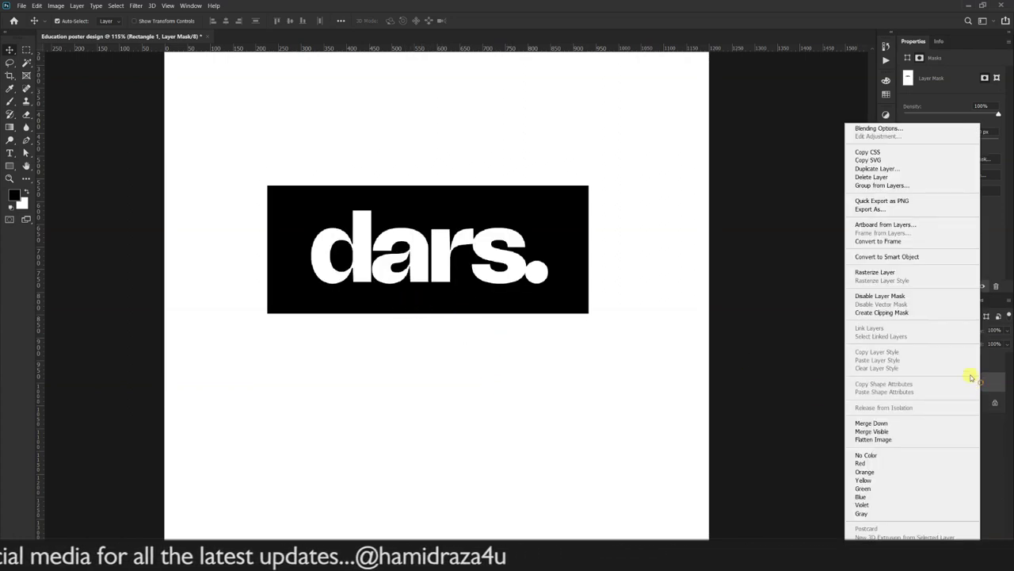
{"action": "left_click", "coordinate": [878, 257]}
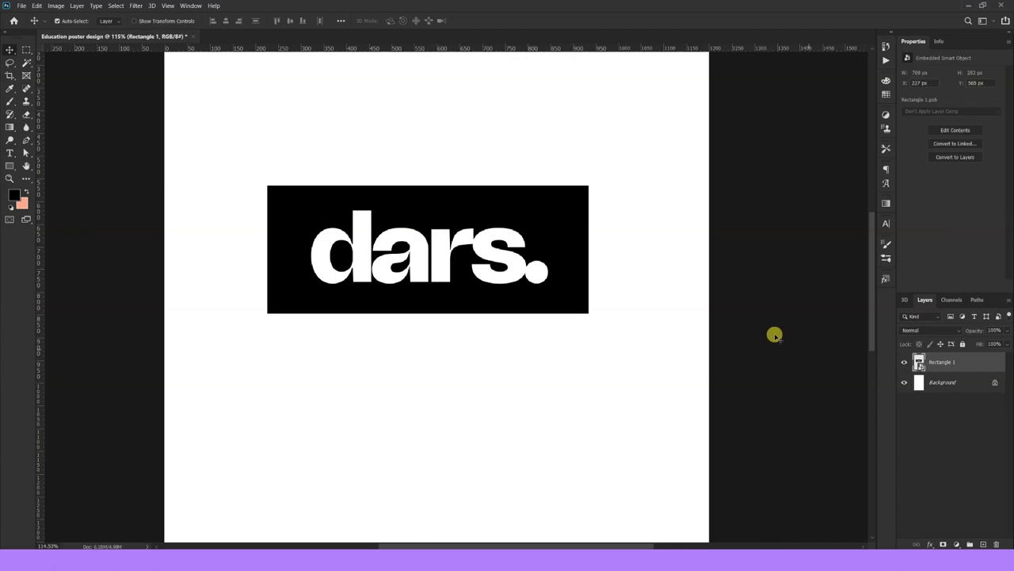
{"action": "scroll", "coordinate": [333, 276], "scroll_direction": "down", "scroll_amount": 1}
{"action": "scroll", "coordinate": [392, 406], "scroll_direction": "down", "scroll_amount": 1}
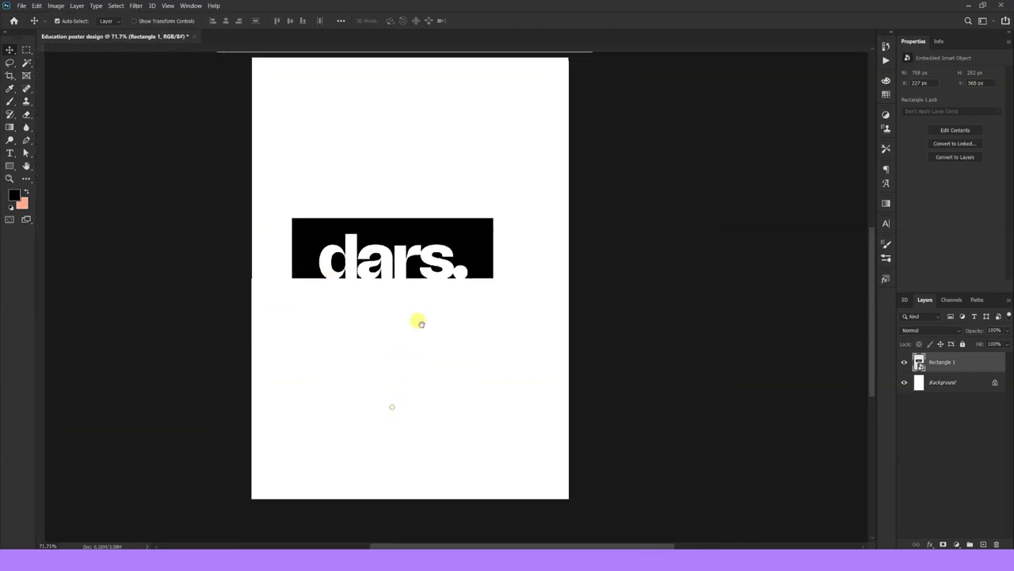
Step: Shrink the dars. logo to 181 × 72 px at the poster's lower left, then switch to Notepad
{"action": "left_click_drag", "start_coordinate": [432, 221], "coordinate": [381, 468]}
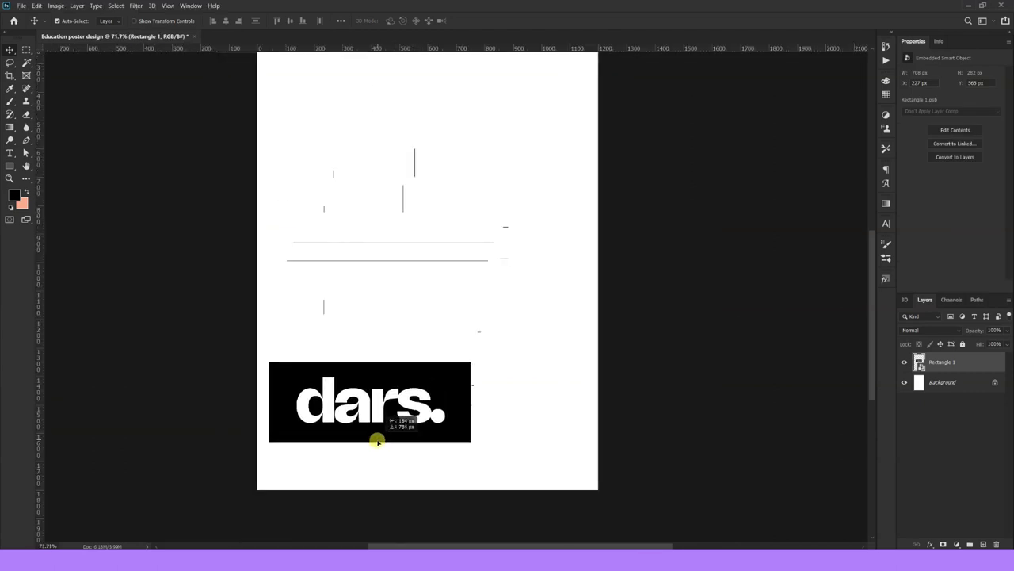
{"action": "key", "text": "ctrl+t"}
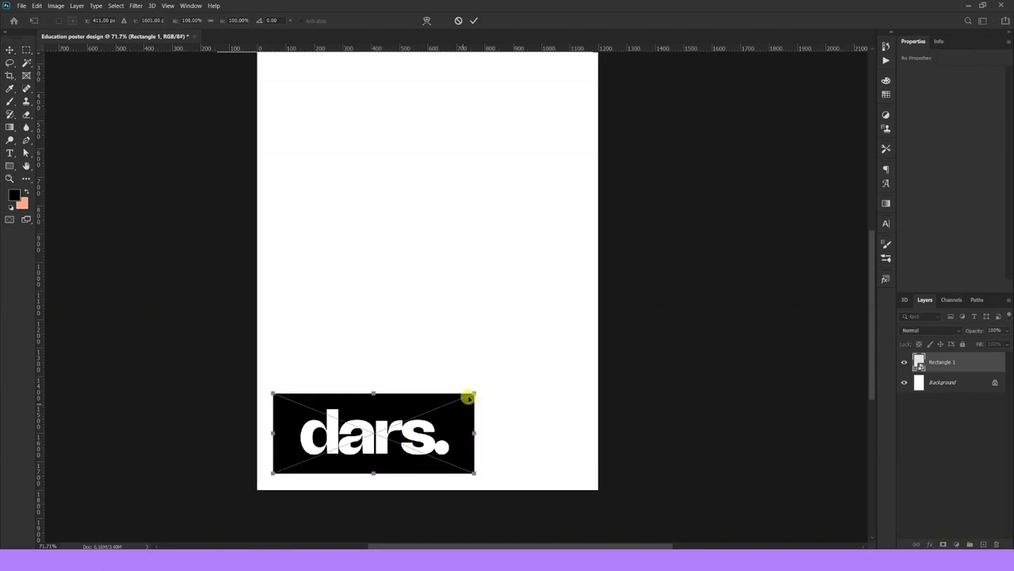
{"action": "left_click_drag", "start_coordinate": [473, 387], "coordinate": [336, 456]}
{"action": "key", "text": "Return"}
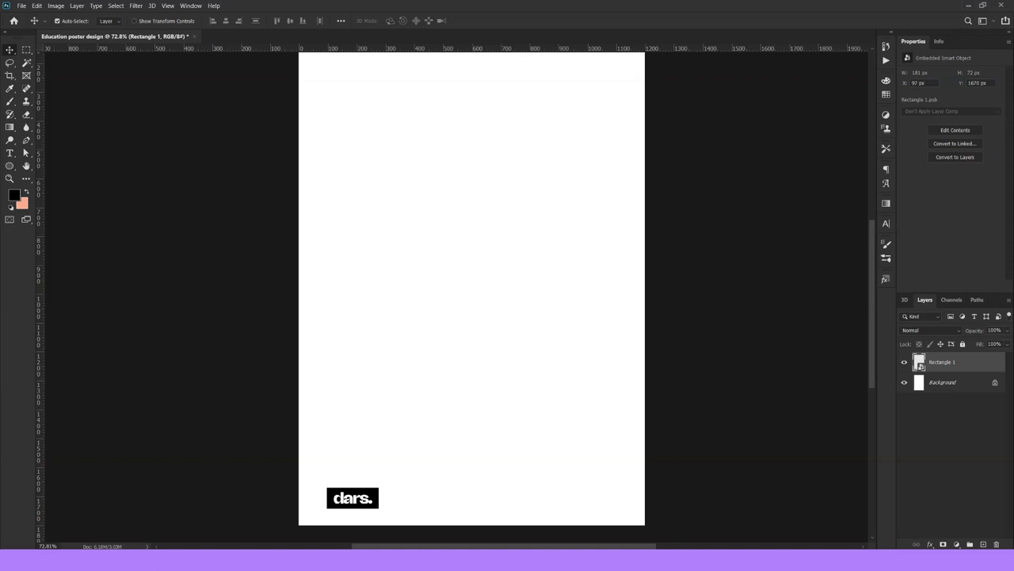
{"action": "key", "text": "alt+Tab"}
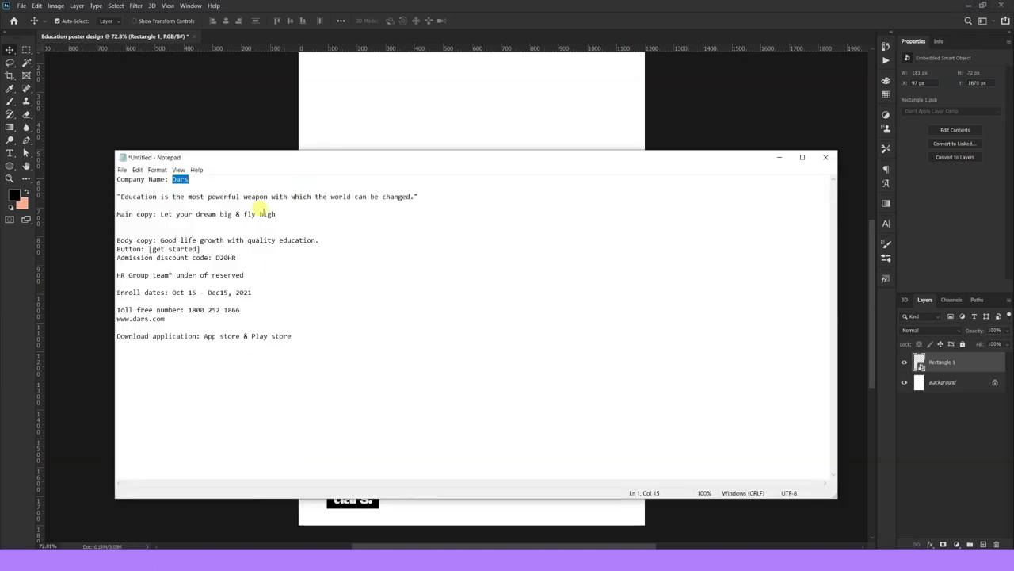
Step: Review the 'Let your dream big & fly high' line in Notepad, then switch to Google in the browser
{"action": "left_click", "coordinate": [238, 266]}
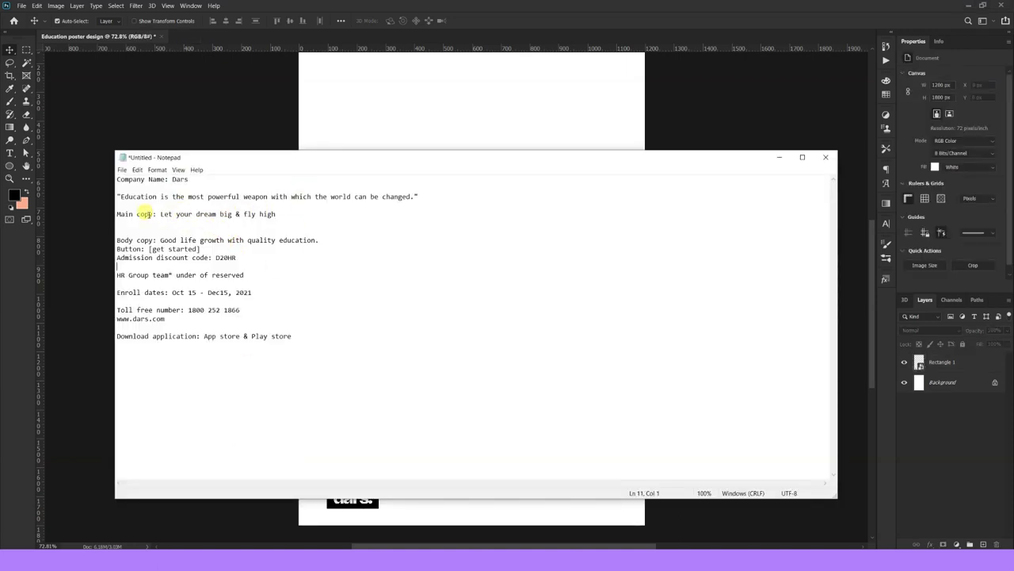
{"action": "left_click_drag", "start_coordinate": [166, 213], "coordinate": [278, 214]}
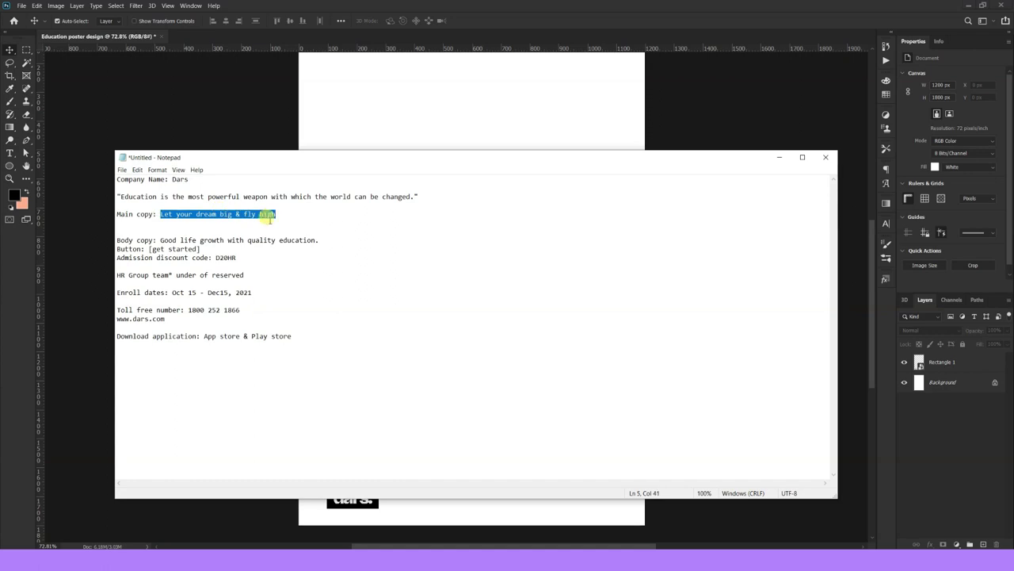
{"action": "left_click", "coordinate": [287, 214]}
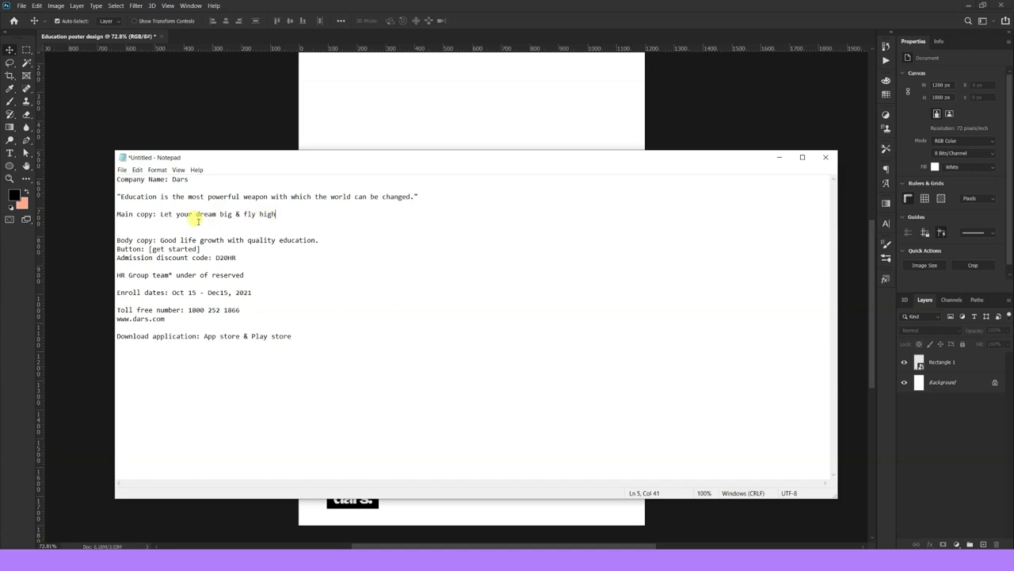
{"action": "left_click_drag", "start_coordinate": [173, 214], "coordinate": [255, 212]}
{"action": "left_click", "coordinate": [305, 214]}
{"action": "left_click", "coordinate": [441, 118]}
{"action": "left_click", "coordinate": [276, 545]}
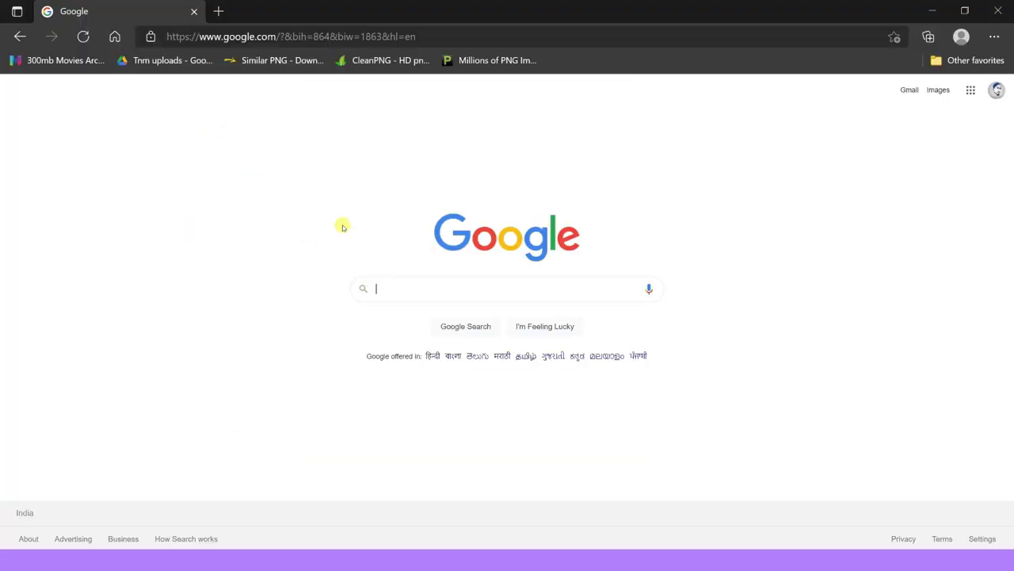
Step: Search Google for 'Child education'
{"action": "type", "text": "Edu"}
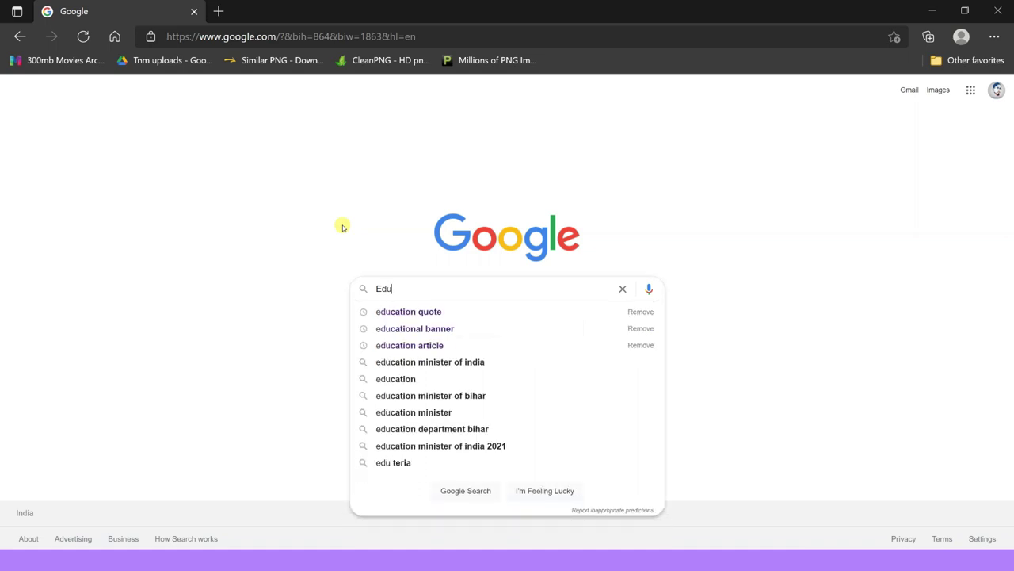
{"action": "key", "text": "Down"}
{"action": "key", "text": "Down"}
{"action": "key", "text": "Down"}
{"action": "key", "text": "Down"}
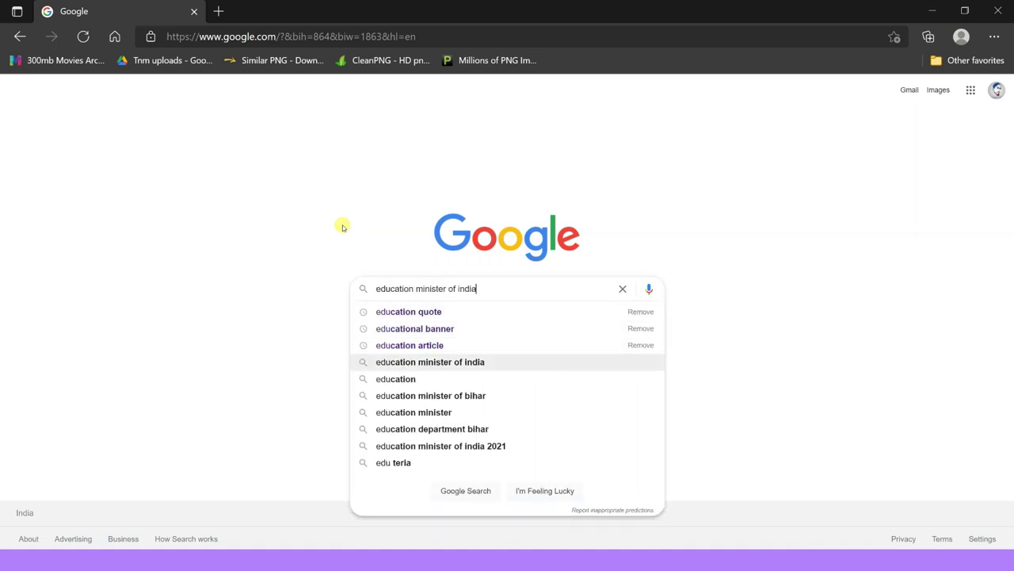
{"action": "key", "text": "Down"}
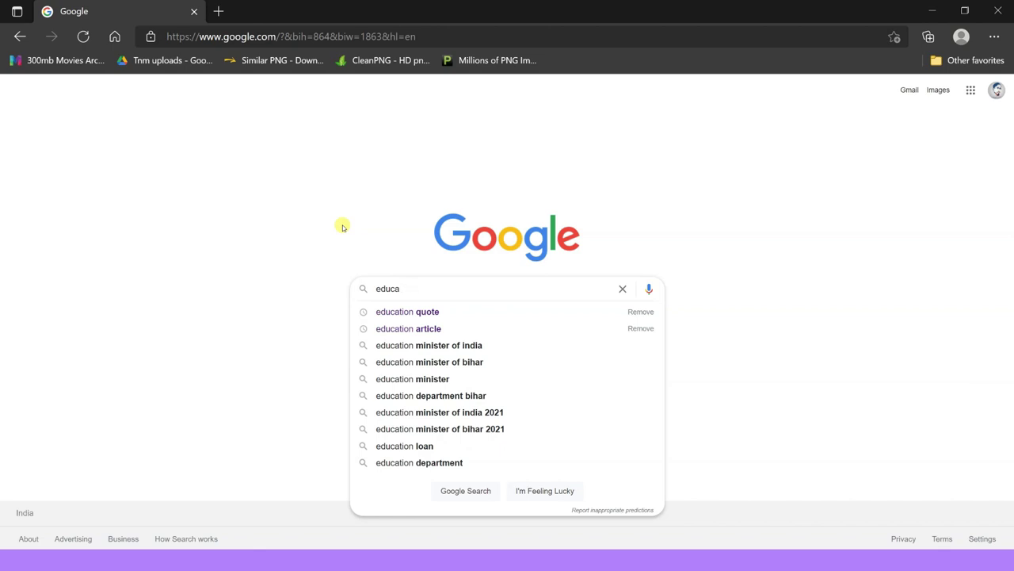
{"action": "key", "text": "BackSpace"}
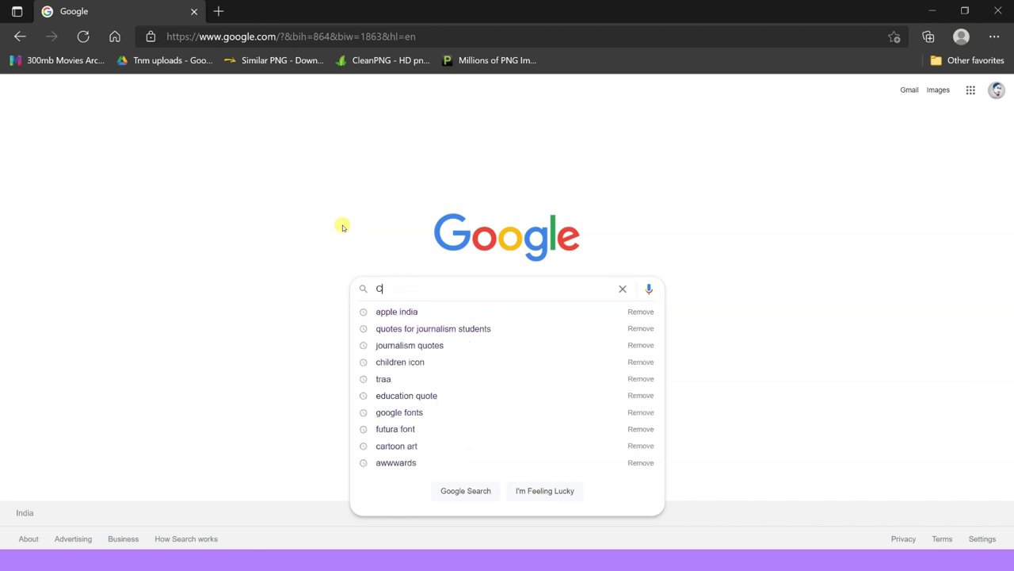
{"action": "type", "text": "hild"}
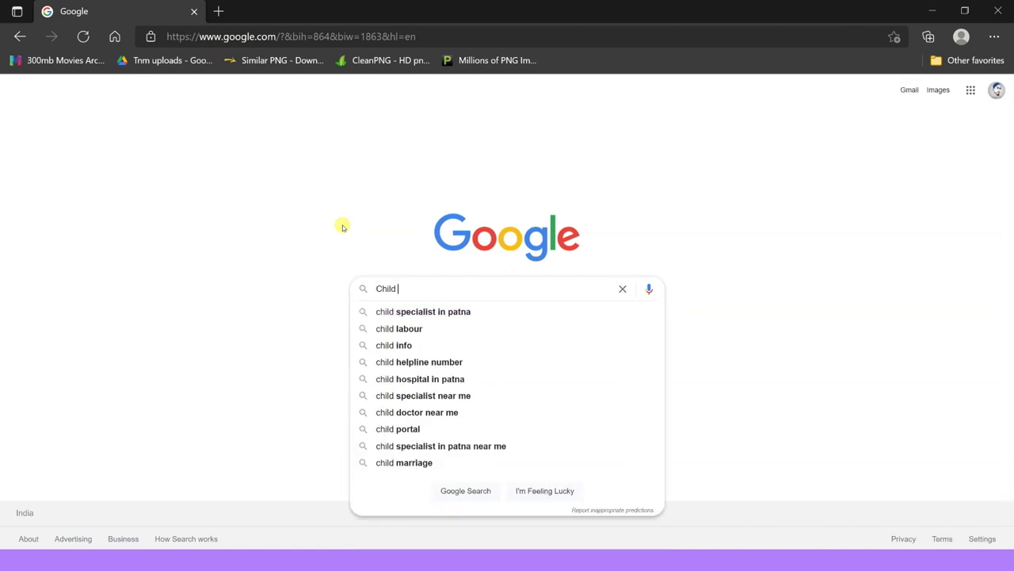
{"action": "type", "text": " education"}
{"action": "key", "text": "Return"}
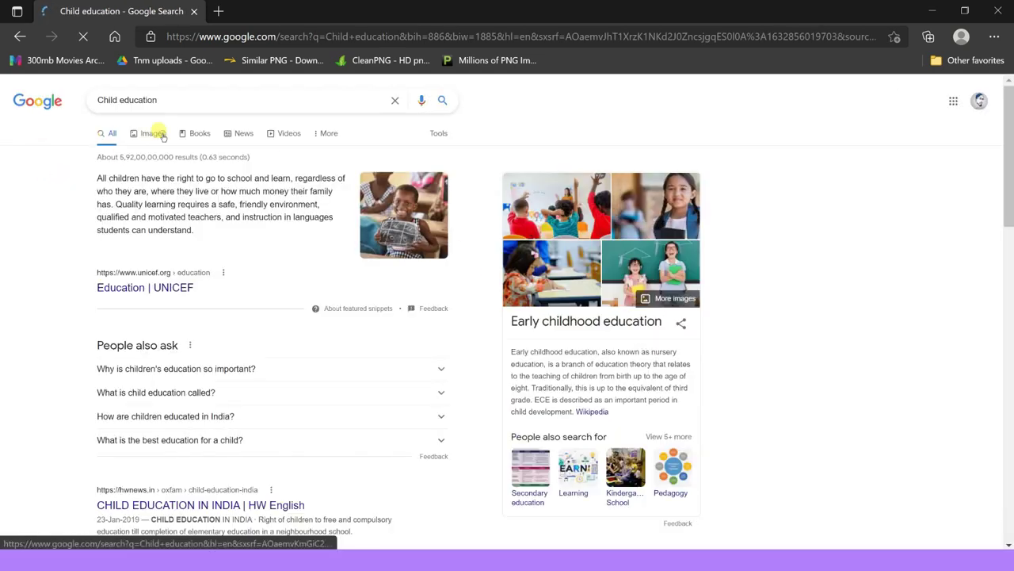
Step: Browse the Google image results for Child education
{"action": "left_click", "coordinate": [159, 134]}
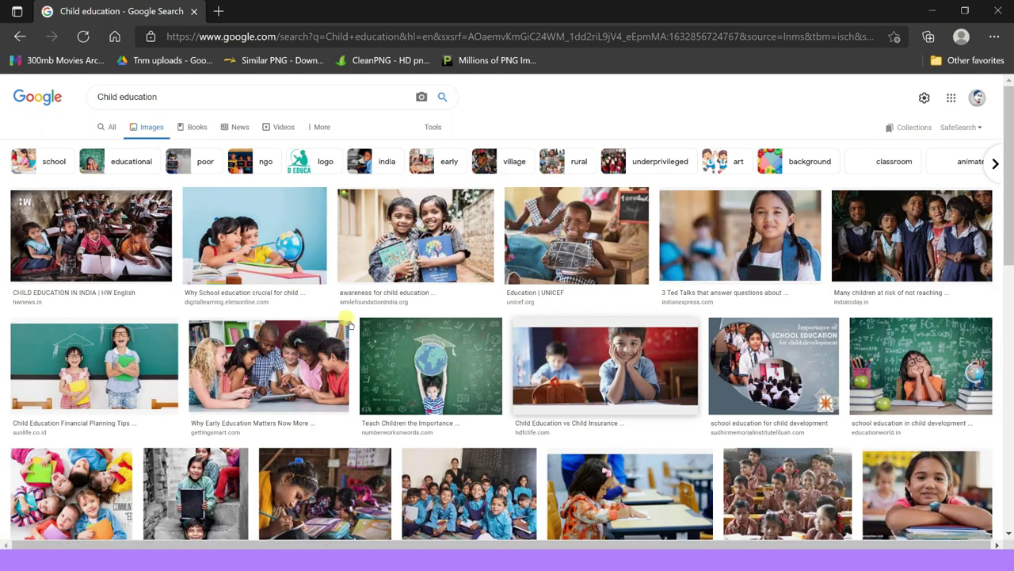
{"action": "scroll", "coordinate": [351, 326], "scroll_direction": "down", "scroll_amount": 3}
{"action": "scroll", "coordinate": [351, 323], "scroll_direction": "down", "scroll_amount": 2}
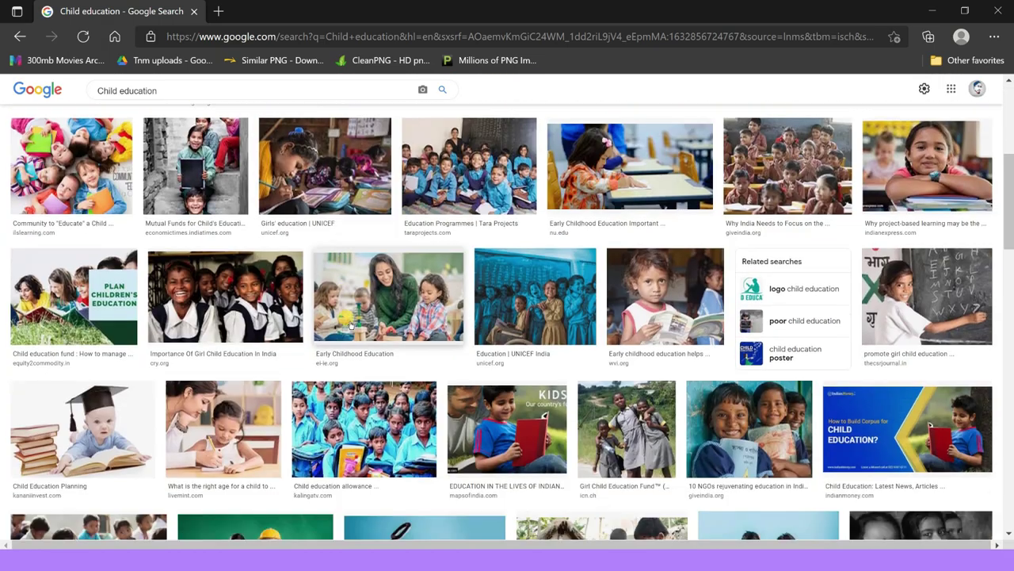
{"action": "scroll", "coordinate": [351, 325], "scroll_direction": "down", "scroll_amount": 3}
{"action": "scroll", "coordinate": [351, 324], "scroll_direction": "down", "scroll_amount": 1}
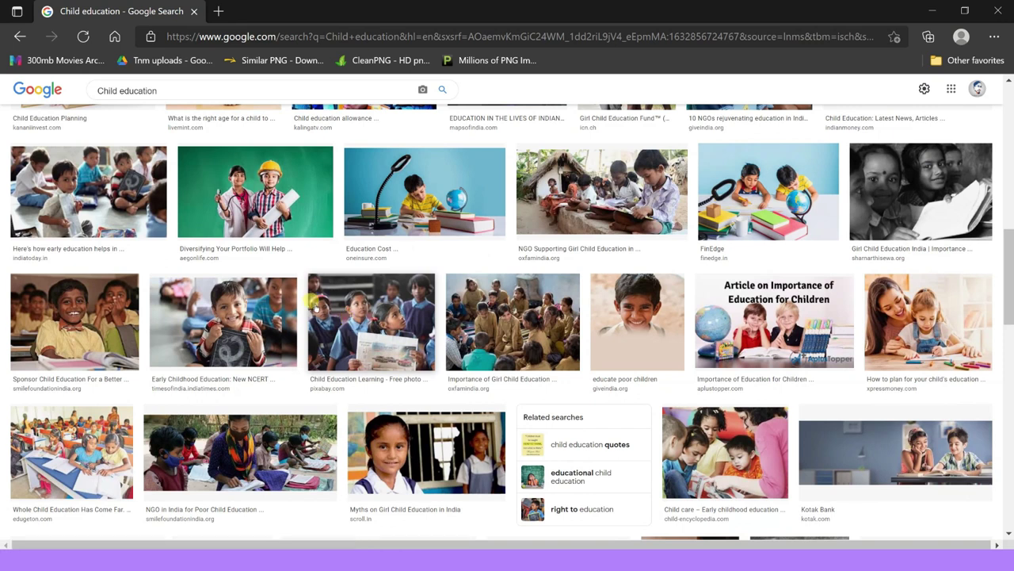
{"action": "scroll", "coordinate": [315, 305], "scroll_direction": "down", "scroll_amount": 4}
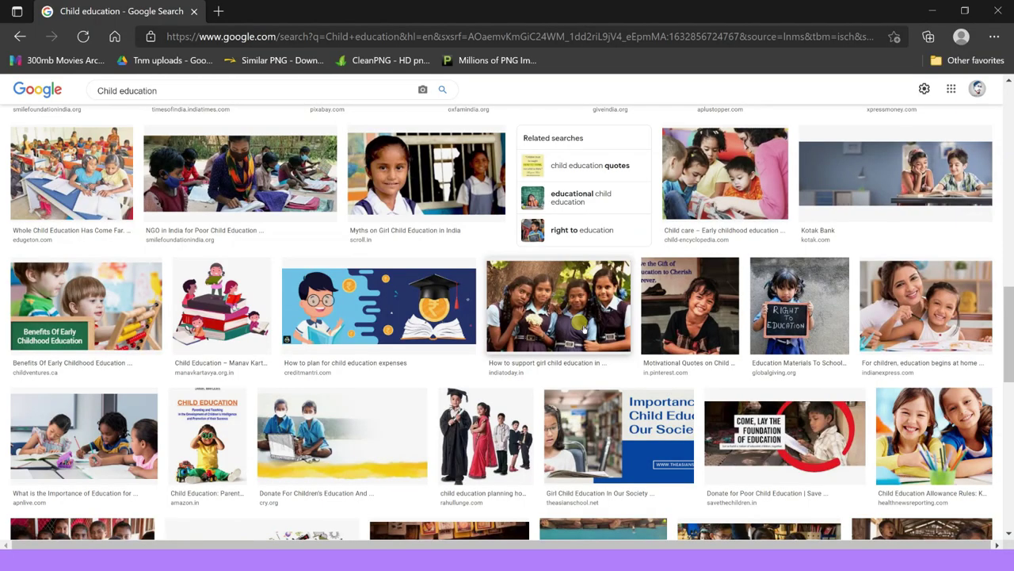
Step: Go to the shutterstock.com website
{"action": "left_click", "coordinate": [211, 36]}
{"action": "type", "text": "shu"}
{"action": "key", "text": "Return"}
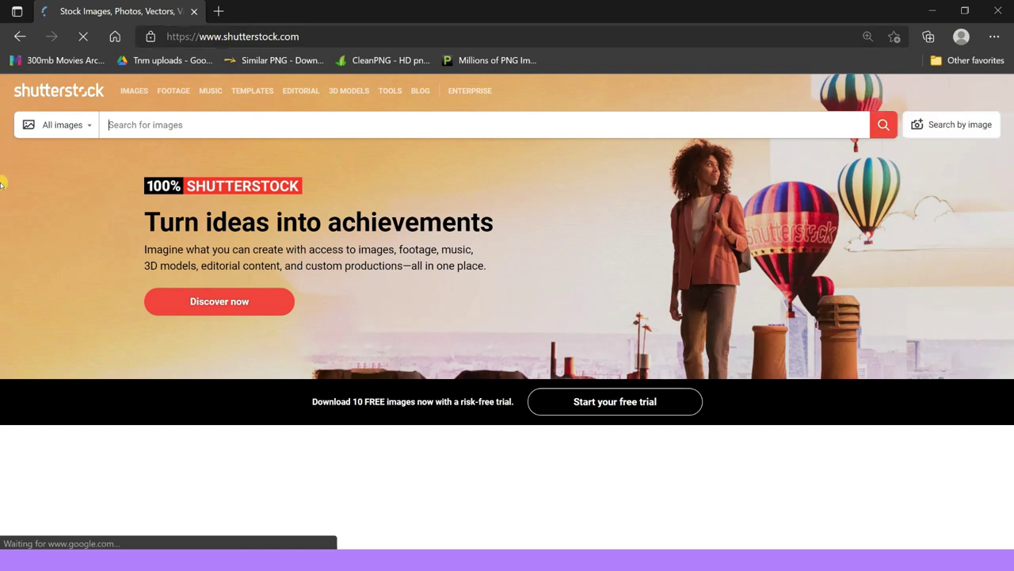
Step: Search Shutterstock for 'child learning', then refine it to 'indian child learning'
{"action": "left_click", "coordinate": [133, 121]}
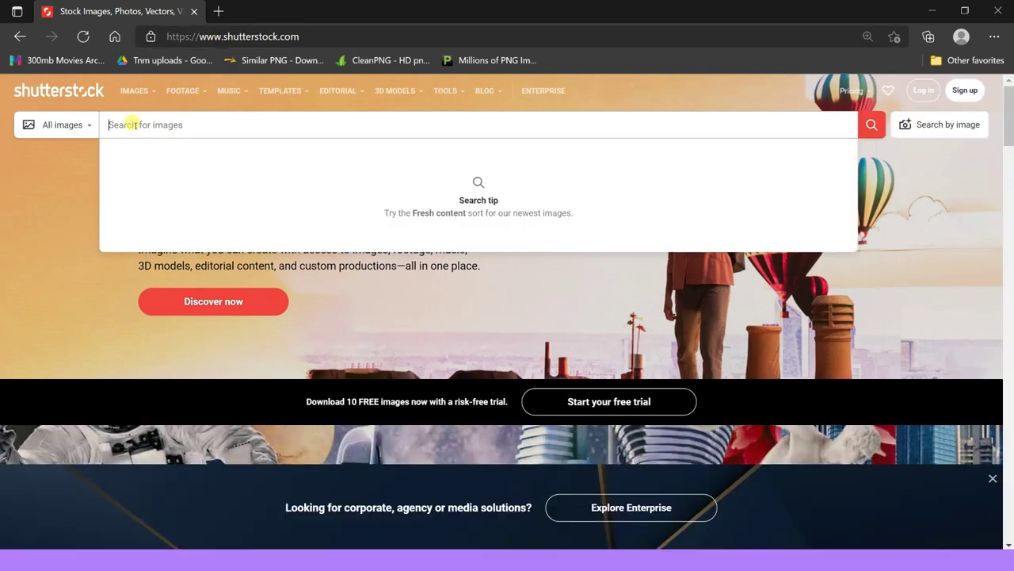
{"action": "type", "text": "c"}
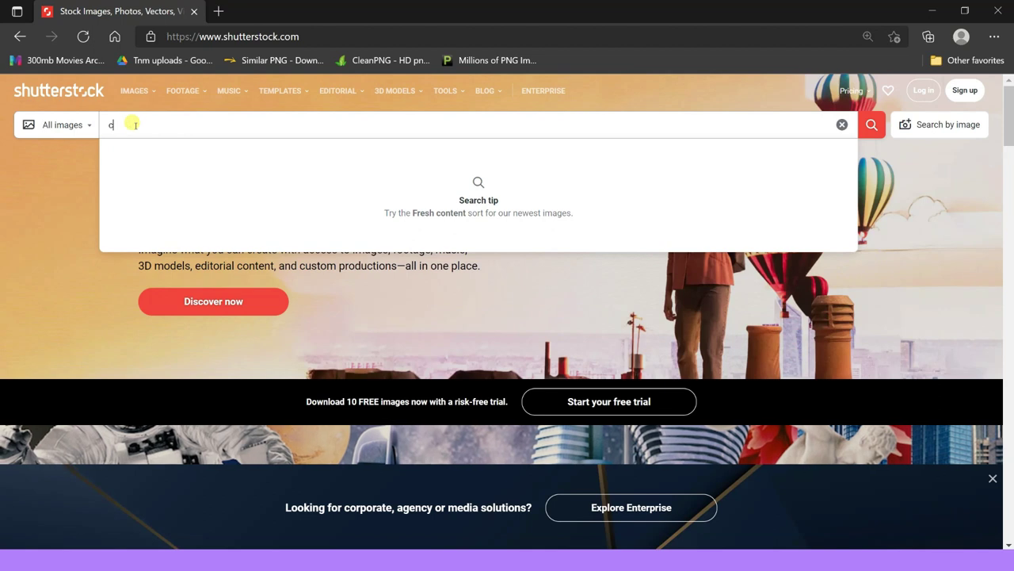
{"action": "type", "text": "hild"}
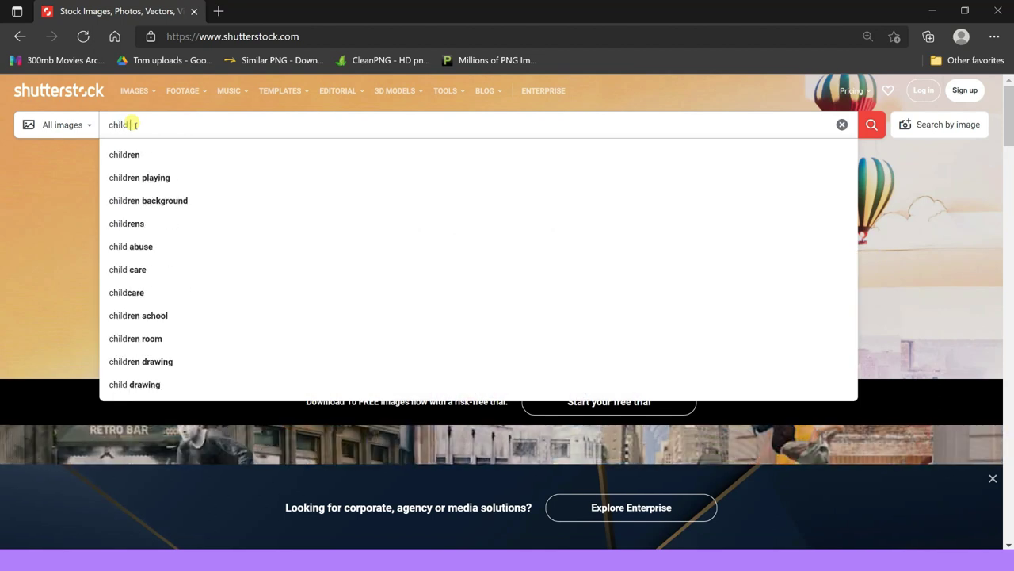
{"action": "type", "text": " learning"}
{"action": "key", "text": "Return"}
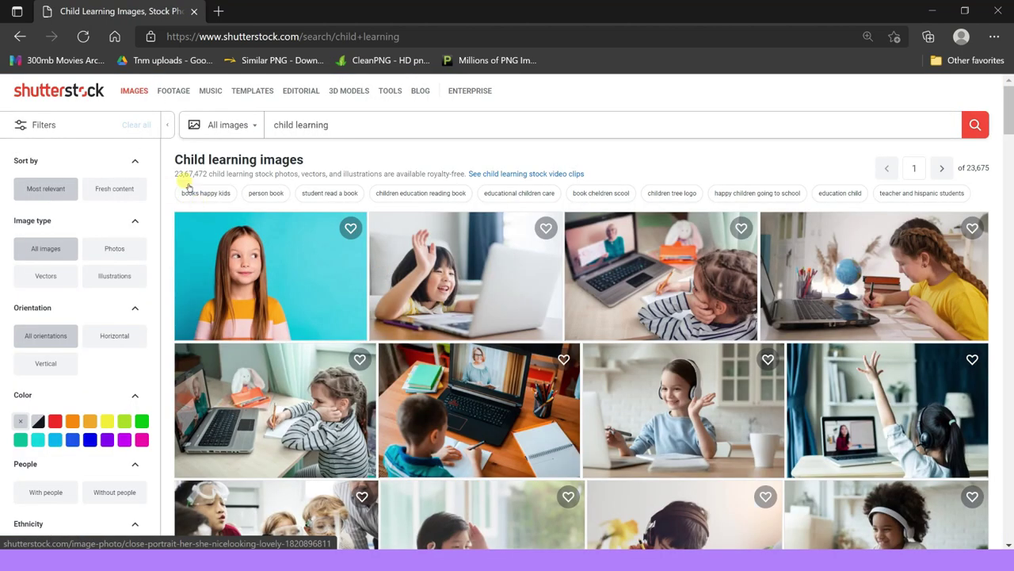
{"action": "left_click", "coordinate": [273, 124]}
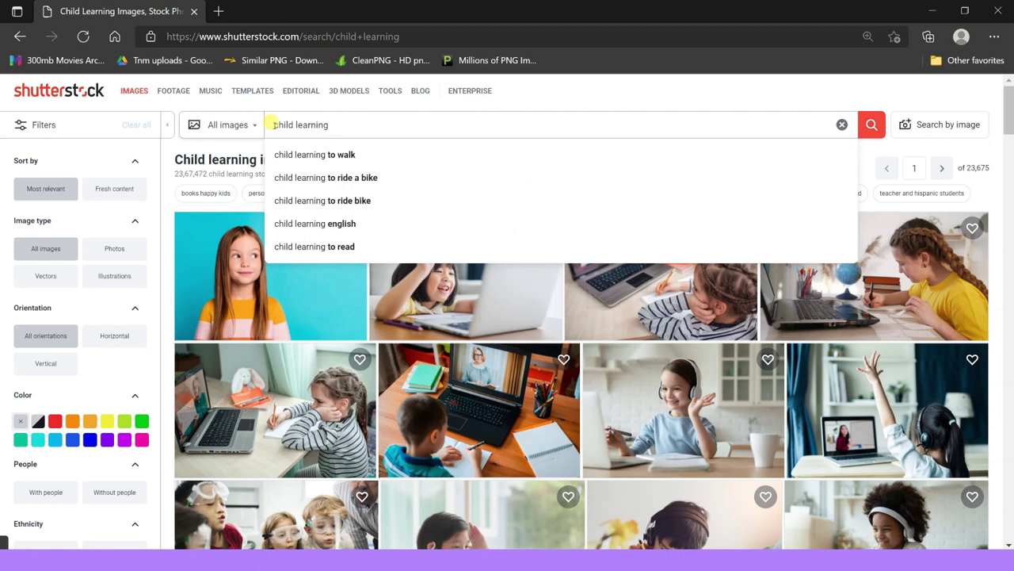
{"action": "type", "text": "Indian"}
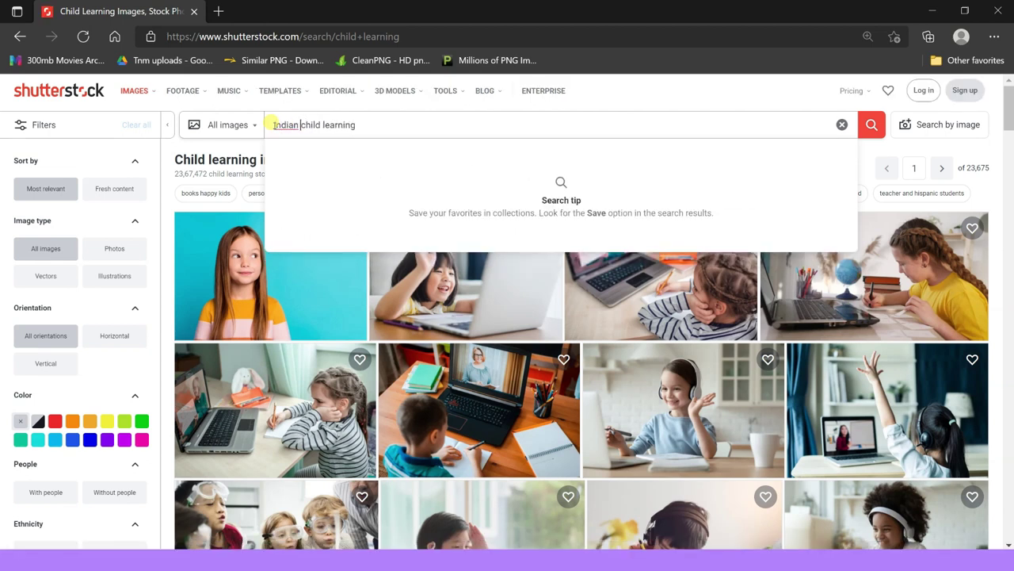
{"action": "key", "text": "Return"}
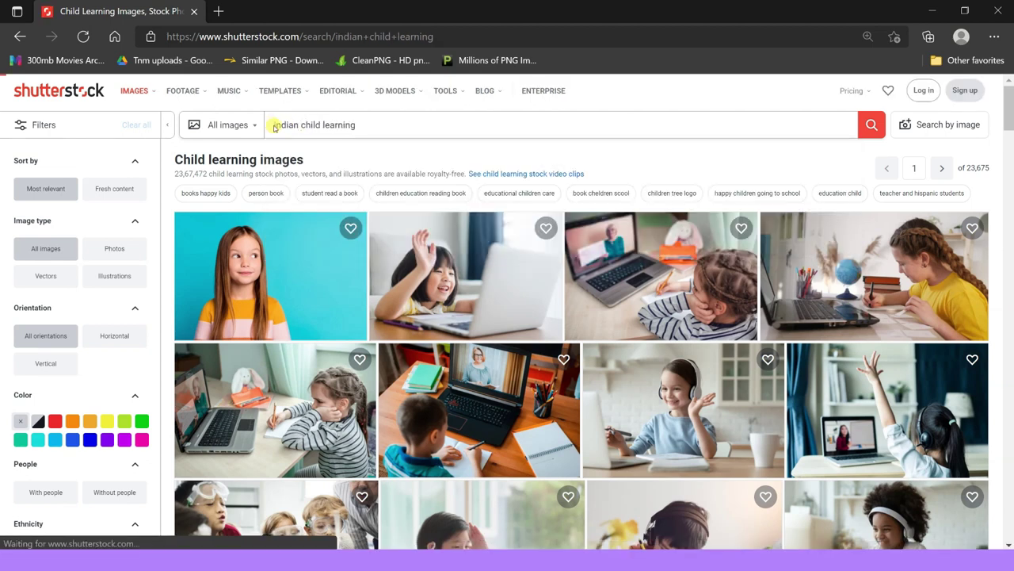
{"action": "mouse_move", "coordinate": [275, 156]}
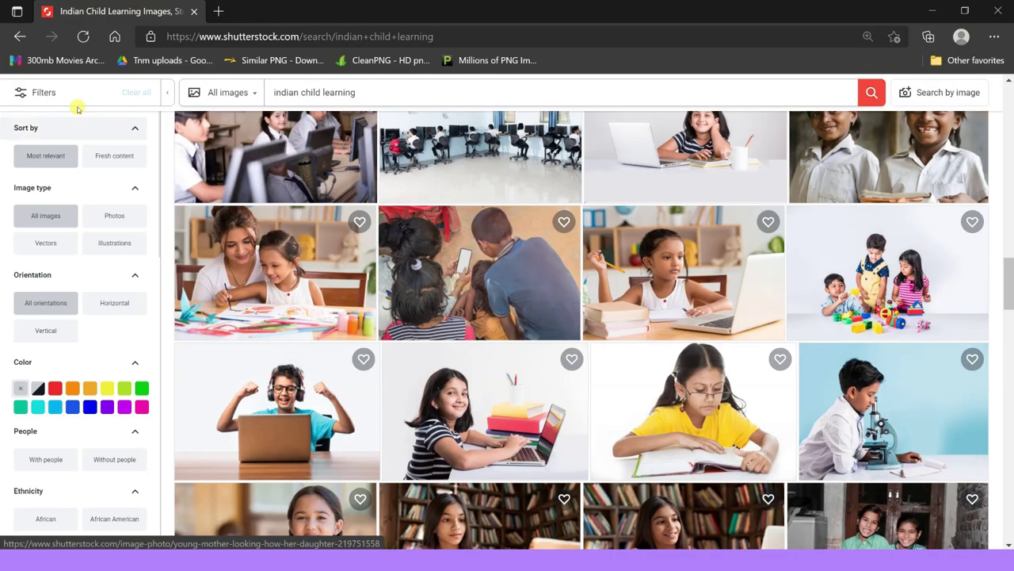
Step: Go to the imagesbazaar.com website
{"action": "left_click", "coordinate": [250, 40]}
{"action": "type", "text": "ima"}
{"action": "key", "text": "Return"}
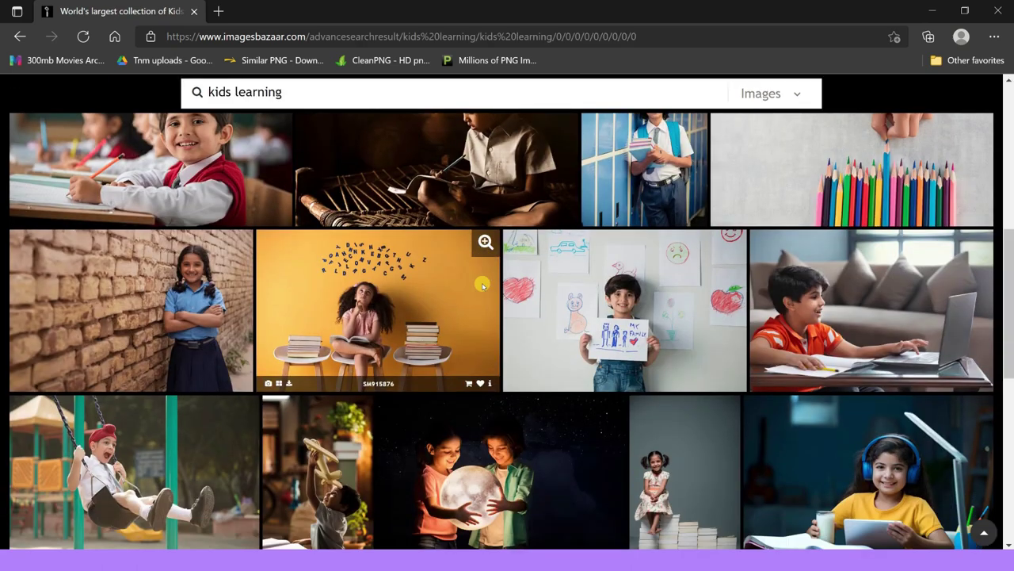
Step: Open the photo of the child in a cardboard airplane on ImagesBazaar and copy it
{"action": "scroll", "coordinate": [486, 285], "scroll_direction": "down", "scroll_amount": 3}
{"action": "scroll", "coordinate": [486, 285], "scroll_direction": "down", "scroll_amount": 2}
{"action": "scroll", "coordinate": [485, 285], "scroll_direction": "down", "scroll_amount": 5}
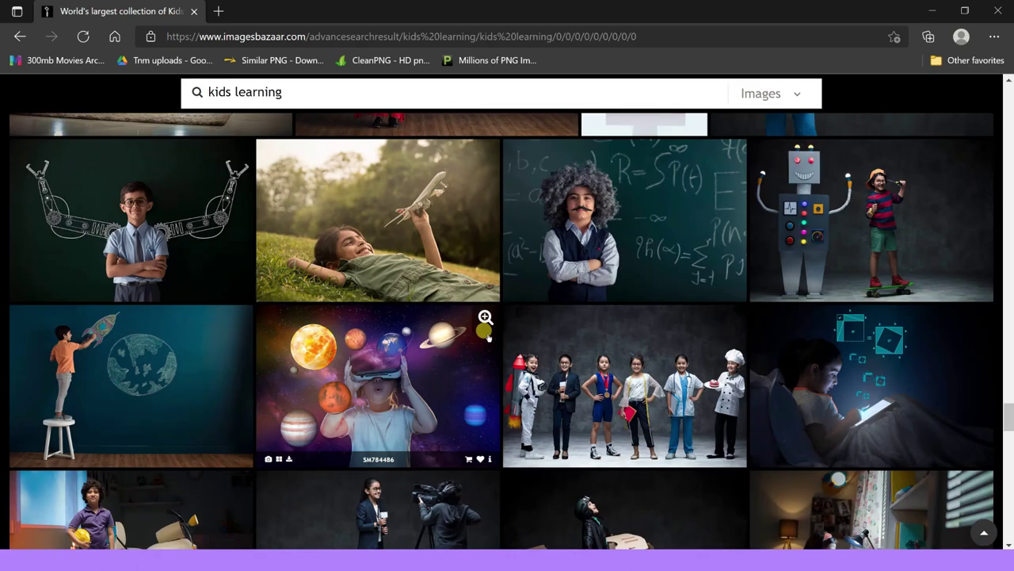
{"action": "scroll", "coordinate": [559, 321], "scroll_direction": "down", "scroll_amount": 2}
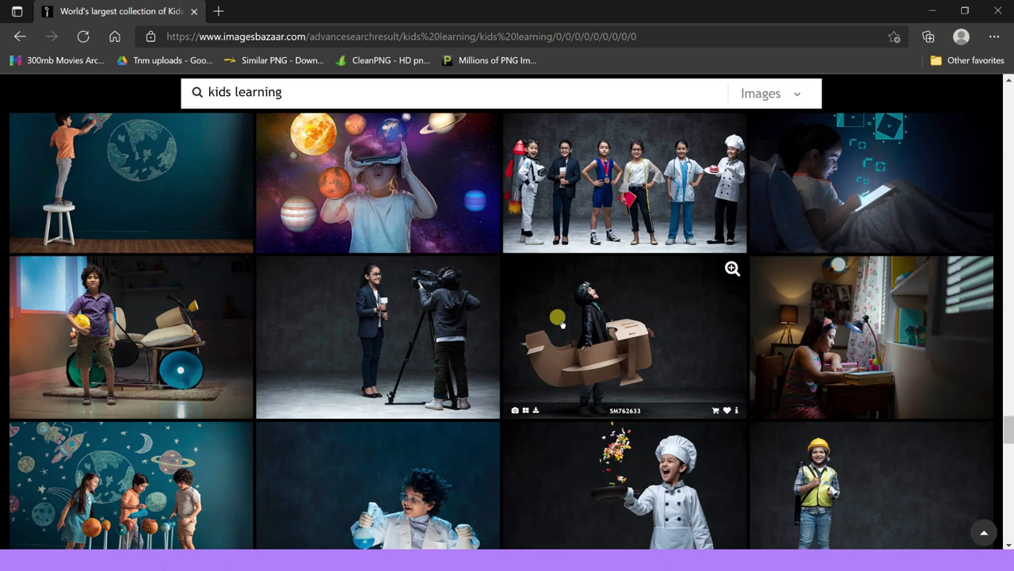
{"action": "left_click", "coordinate": [559, 321]}
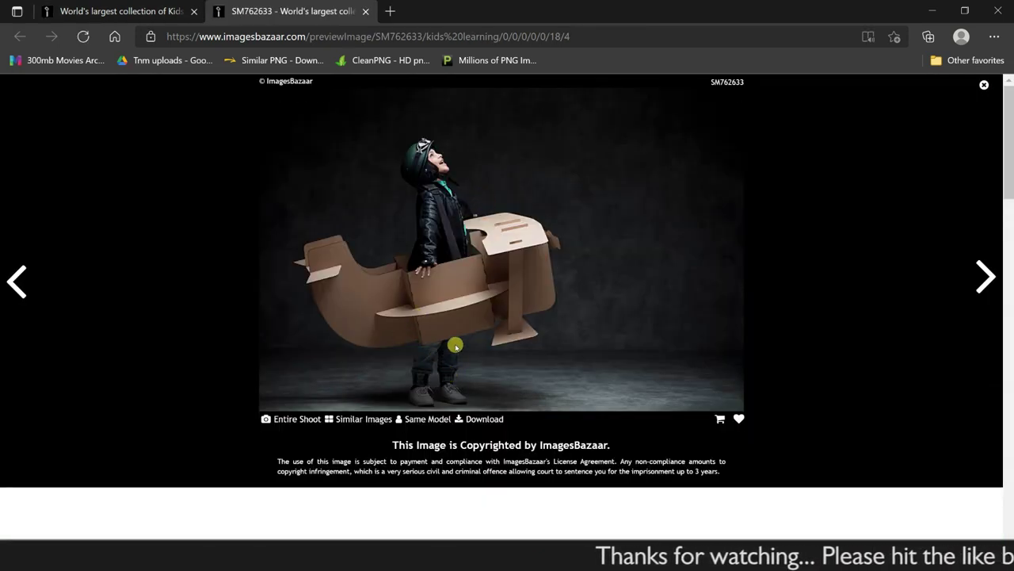
{"action": "right_click", "coordinate": [467, 197]}
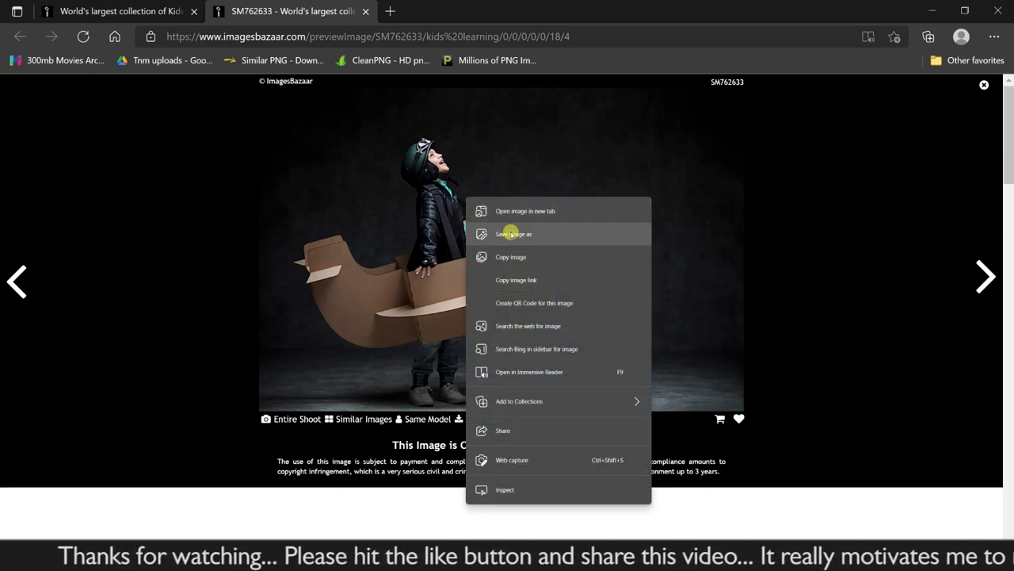
{"action": "left_click", "coordinate": [504, 257]}
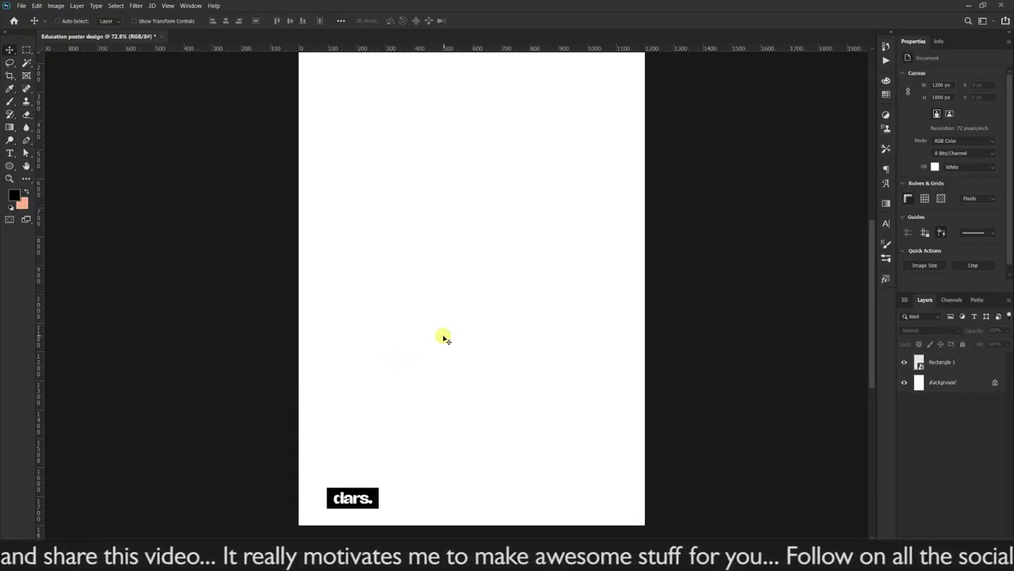
Step: Paste the airplane photo, convert it to a smart object, and check its cutout mask
{"action": "key", "text": "ctrl+v"}
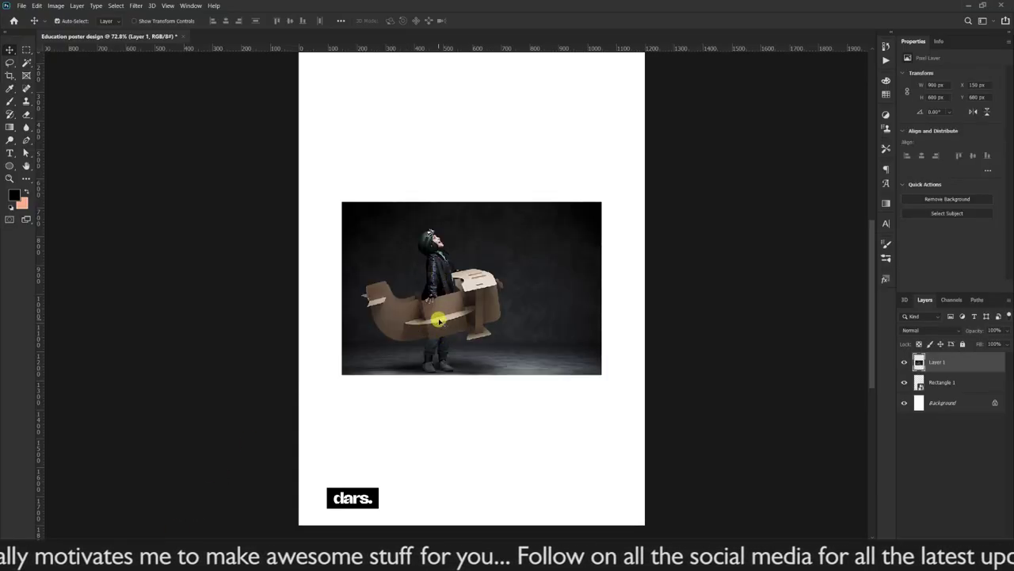
{"action": "right_click", "coordinate": [924, 362]}
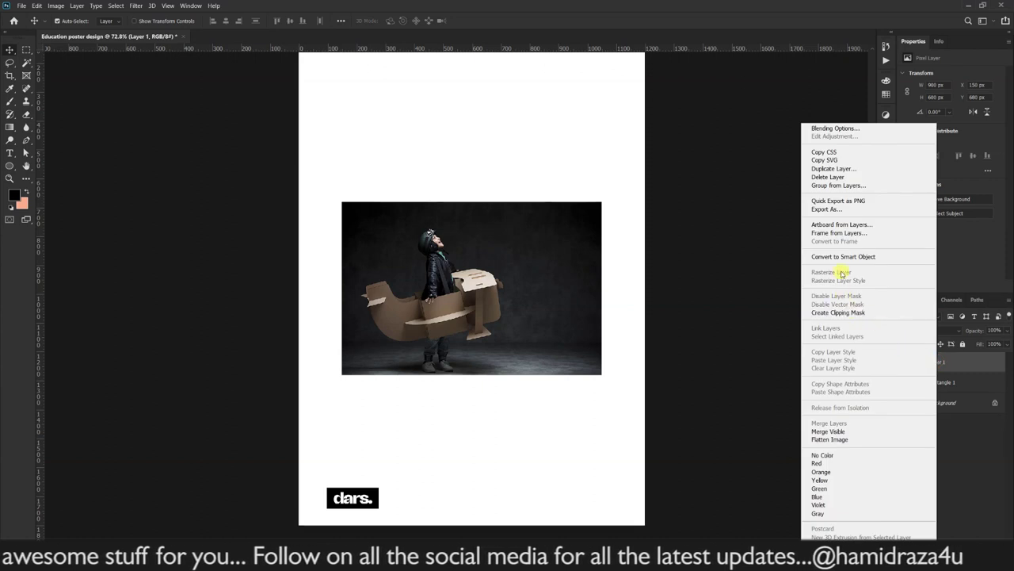
{"action": "left_click", "coordinate": [842, 258]}
{"action": "double_click", "coordinate": [919, 363]}
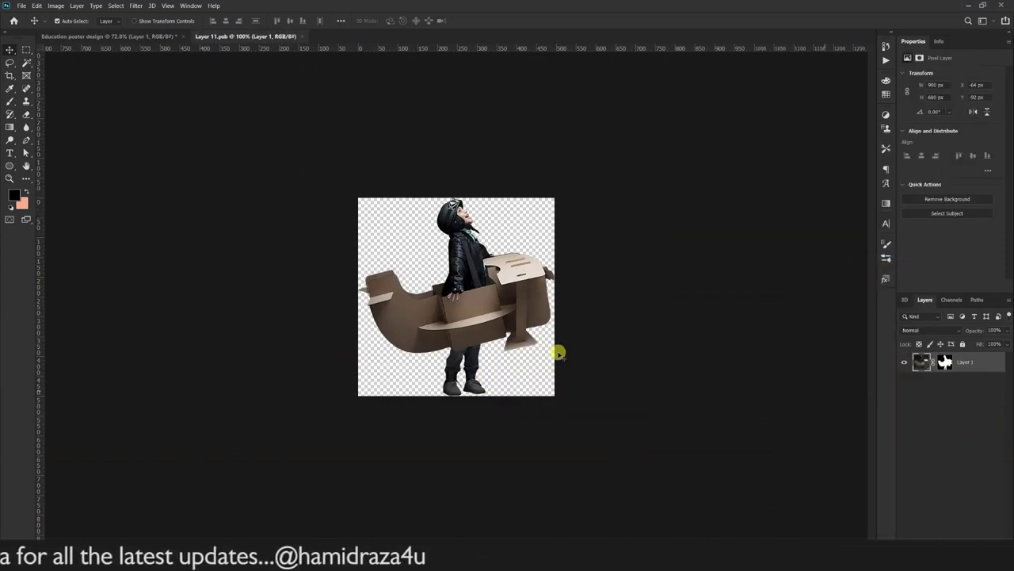
{"action": "left_click", "coordinate": [944, 360], "text": "shift"}
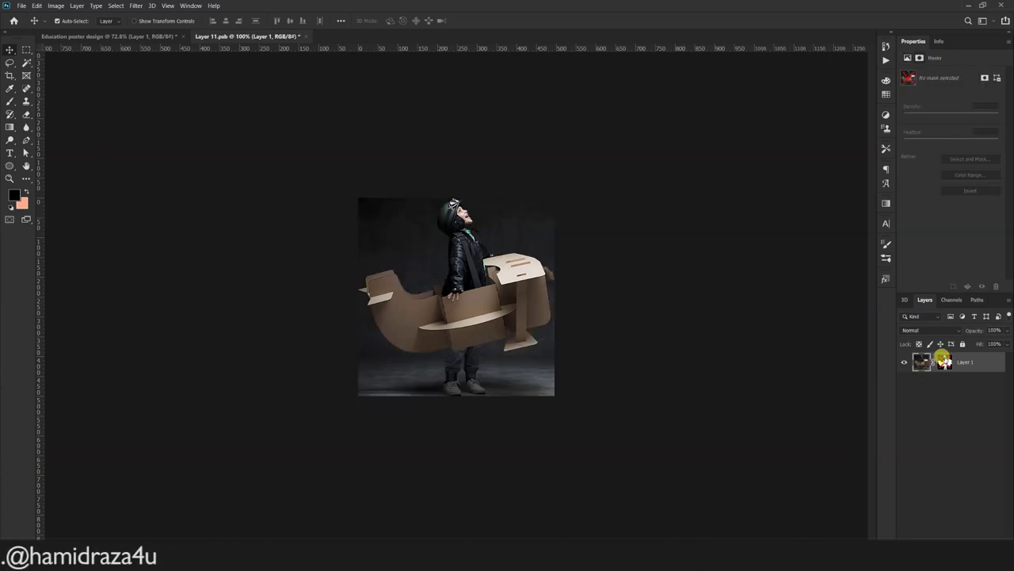
{"action": "left_click", "coordinate": [944, 361], "text": "shift"}
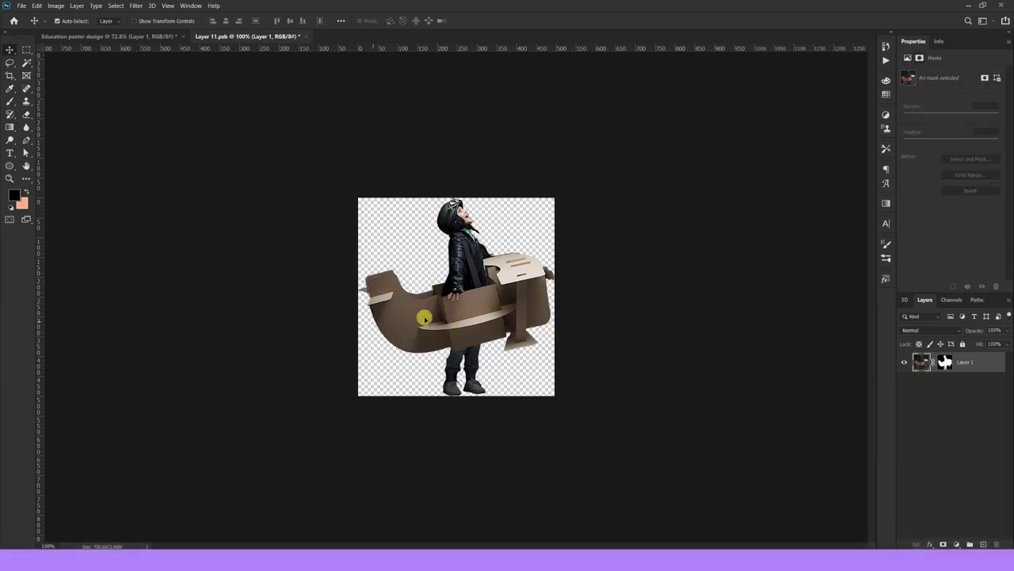
Step: Bring the cutout into the poster, delete the old dark photo, and make the cutout a smart object
{"action": "left_click_drag", "start_coordinate": [463, 311], "coordinate": [381, 242]}
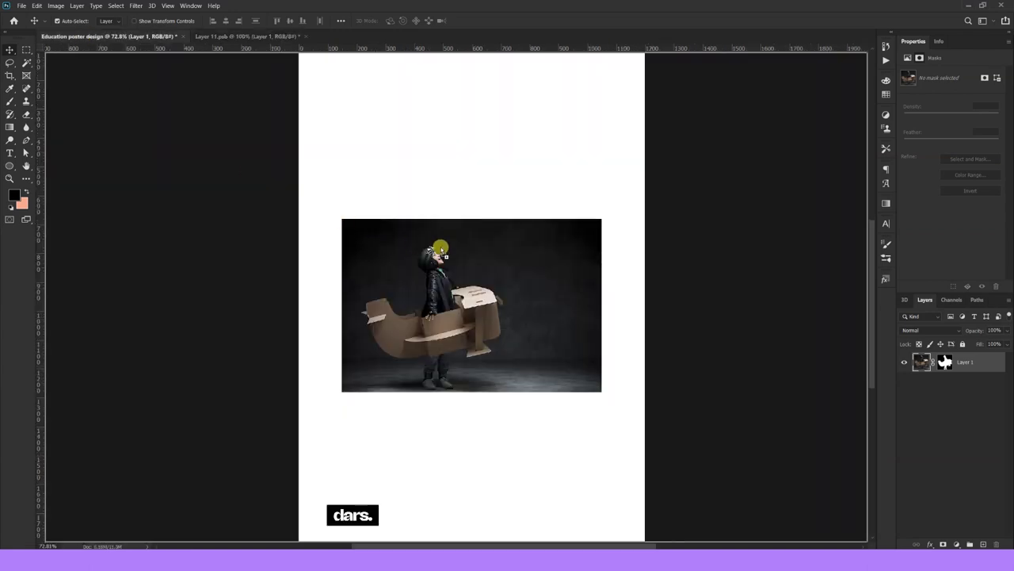
{"action": "left_click_drag", "start_coordinate": [441, 249], "coordinate": [458, 255]}
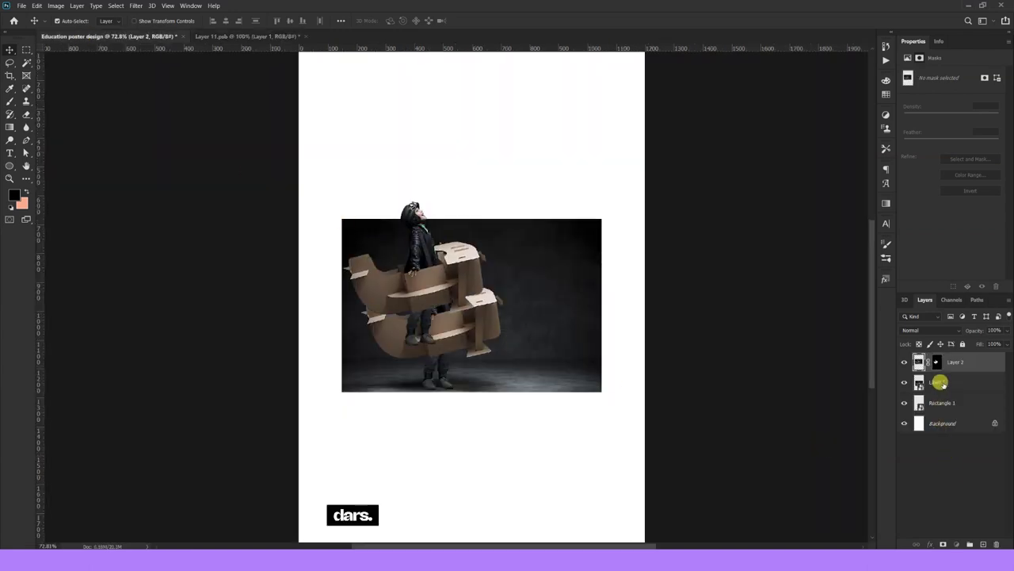
{"action": "left_click", "coordinate": [940, 382]}
{"action": "key", "text": "Delete"}
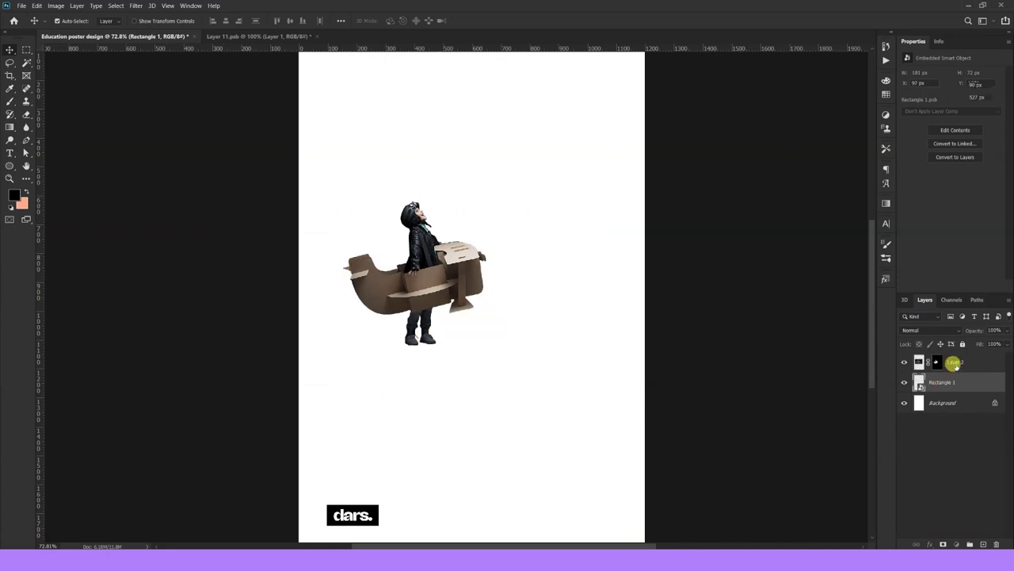
{"action": "right_click", "coordinate": [956, 363]}
{"action": "left_click", "coordinate": [876, 258]}
Step: Move the boy about 64 px lower and add an empty Layer 3 beneath him
{"action": "left_click_drag", "start_coordinate": [420, 291], "coordinate": [420, 346]}
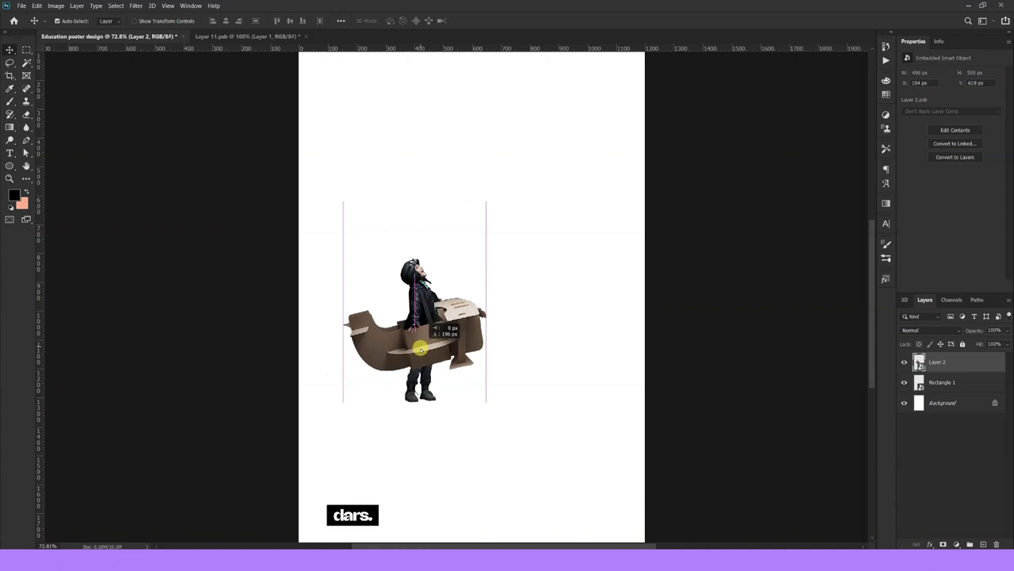
{"action": "scroll", "coordinate": [420, 347], "scroll_direction": "up", "scroll_amount": 3}
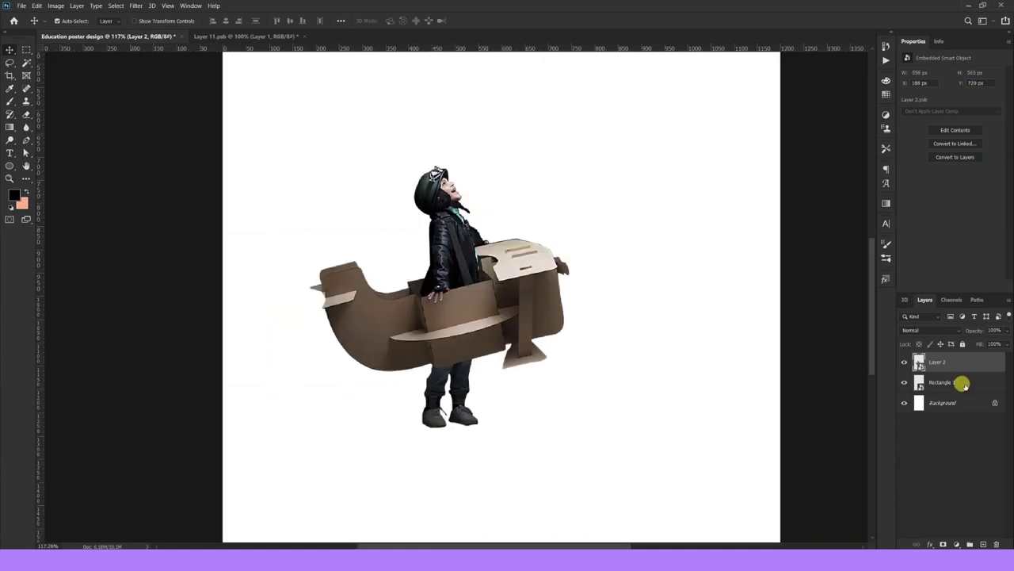
{"action": "left_click", "coordinate": [961, 383]}
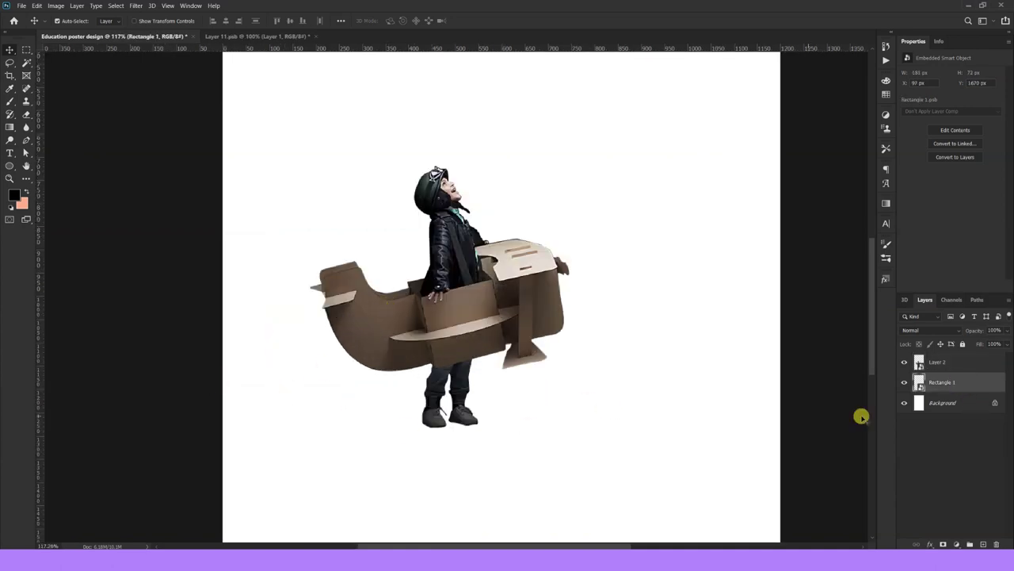
{"action": "left_click", "coordinate": [982, 545]}
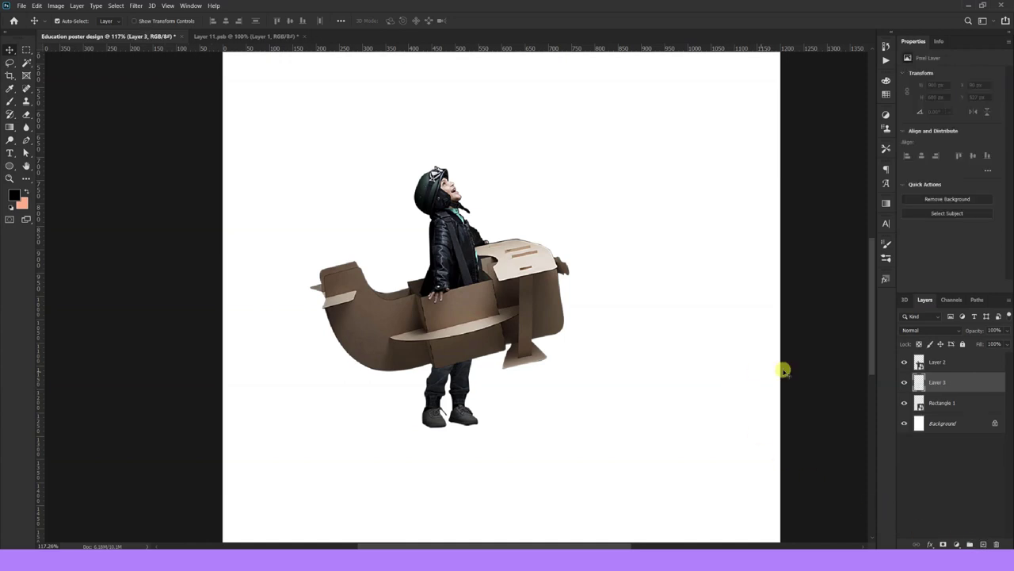
Step: Paint a soft black dab and squash and skew it into a flat shadow under the boy's feet
{"action": "left_click", "coordinate": [10, 103]}
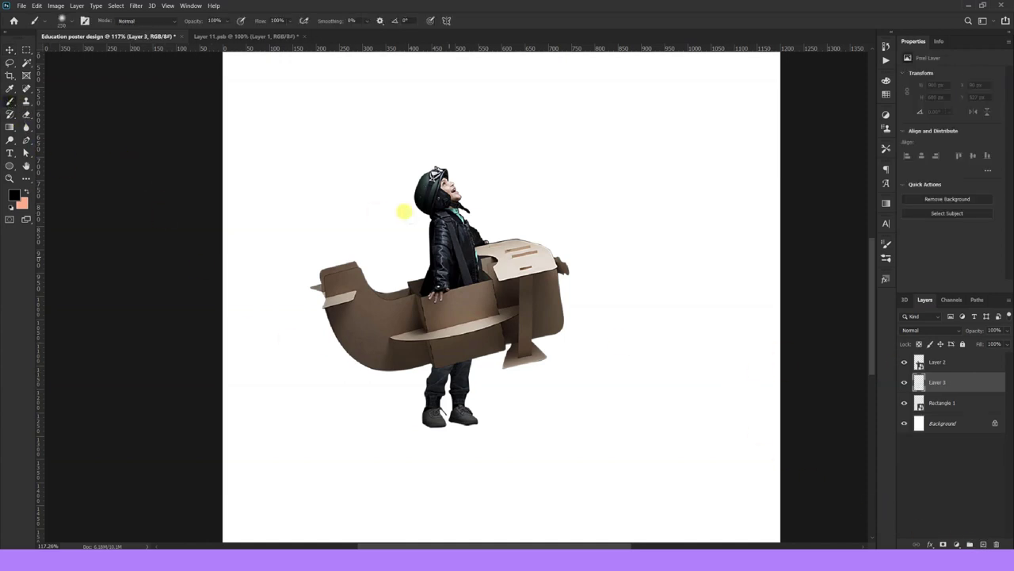
{"action": "left_click", "coordinate": [547, 229]}
{"action": "key", "text": "ctrl+t"}
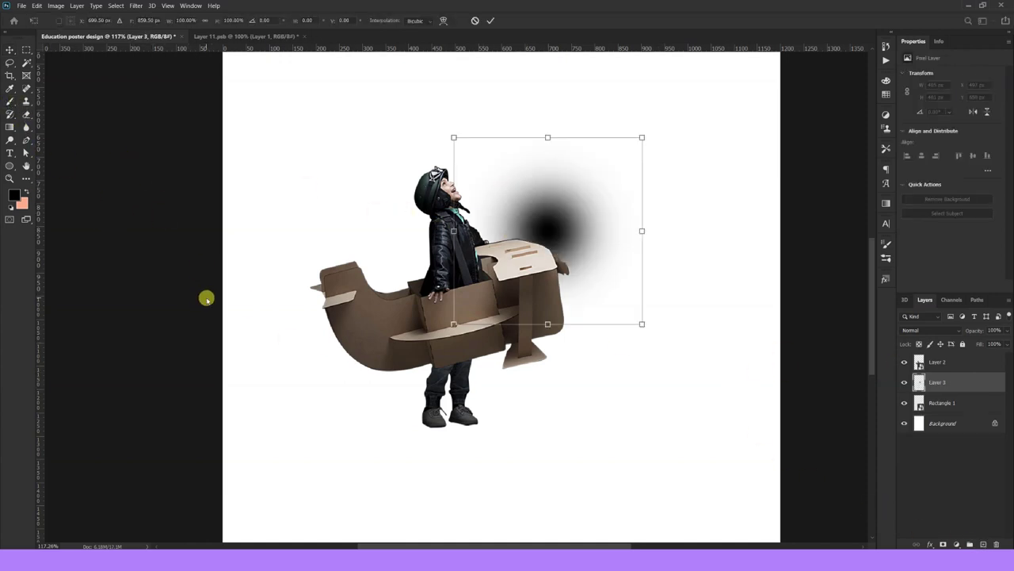
{"action": "mouse_move", "coordinate": [547, 138]}
{"action": "left_mouse_down"}
{"action": "mouse_move", "coordinate": [567, 429]}
{"action": "mouse_move", "coordinate": [550, 421]}
{"action": "left_mouse_up"}
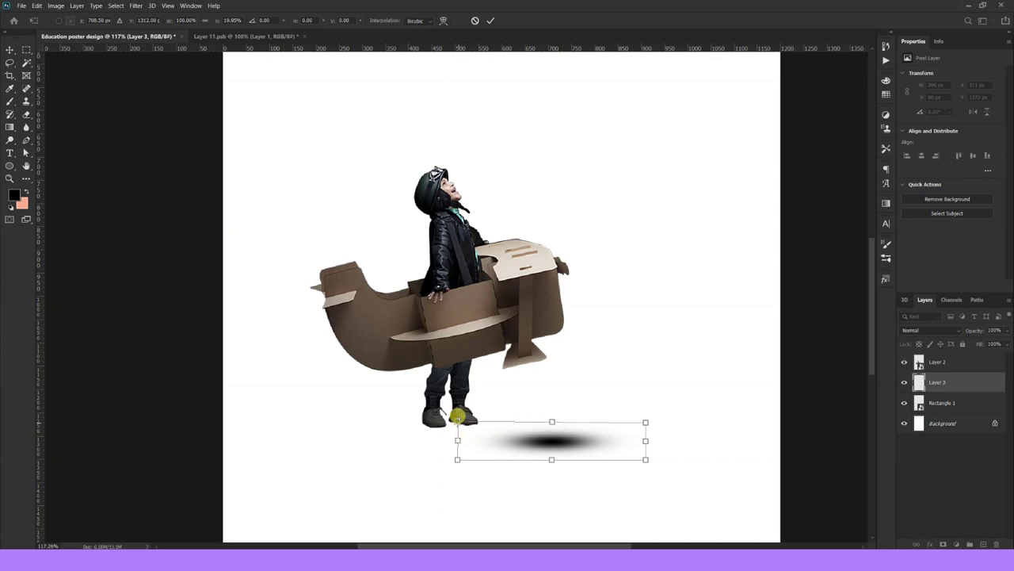
{"action": "left_click_drag", "start_coordinate": [457, 422], "coordinate": [457, 389]}
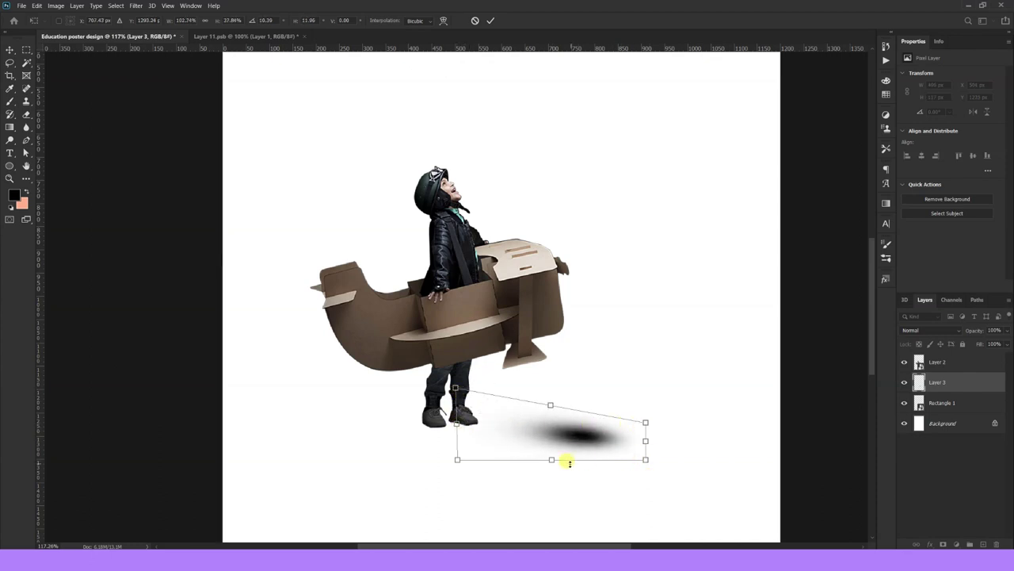
{"action": "left_click_drag", "start_coordinate": [571, 414], "coordinate": [407, 383]}
{"action": "left_click_drag", "start_coordinate": [484, 437], "coordinate": [483, 426]}
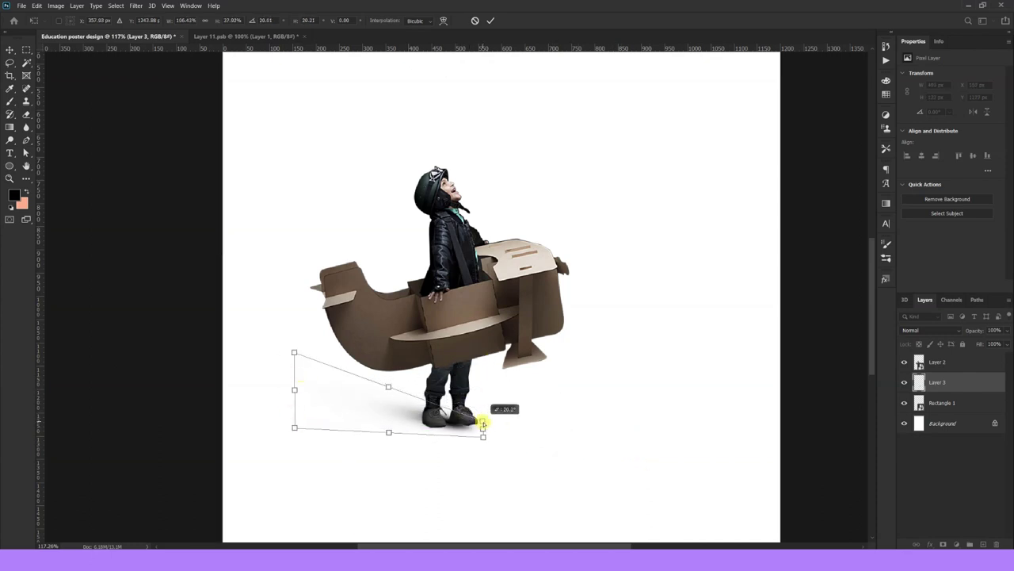
{"action": "key", "text": "Return"}
Step: Shrink the shadow slightly, then duplicate it and shift the copy to the left
{"action": "key", "text": "ctrl+t"}
{"action": "left_click_drag", "start_coordinate": [306, 434], "coordinate": [317, 425]}
{"action": "left_click_drag", "start_coordinate": [468, 414], "coordinate": [464, 424]}
{"action": "key", "text": "Return"}
{"action": "key", "text": "ctrl+j"}
{"action": "key", "text": "ctrl+t"}
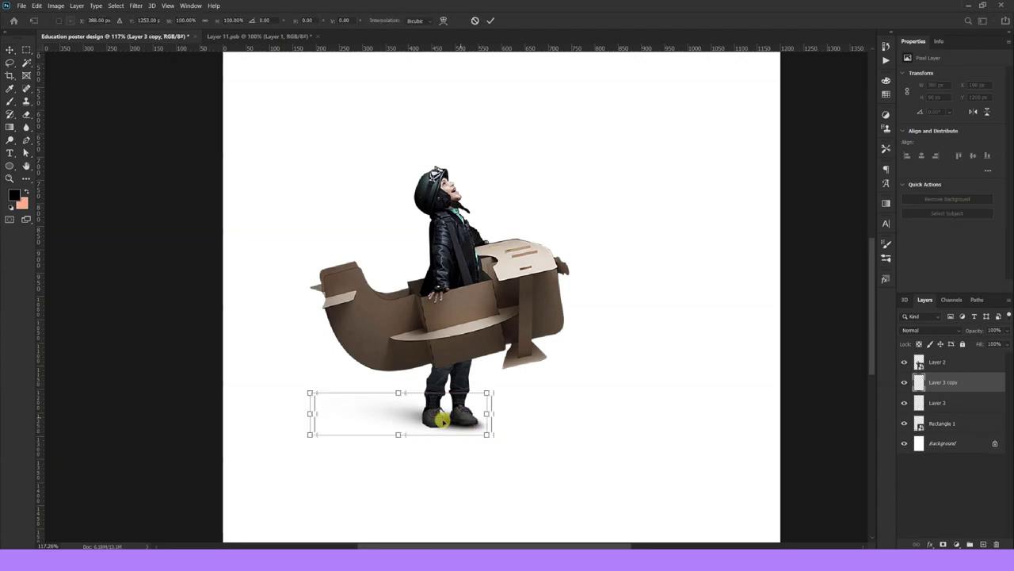
{"action": "left_click_drag", "start_coordinate": [442, 420], "coordinate": [413, 421]}
Step: Erase the shadow copy's edge and make Layer 3 active with the whole poster in view
{"action": "scroll", "coordinate": [494, 446], "scroll_direction": "up", "scroll_amount": 3}
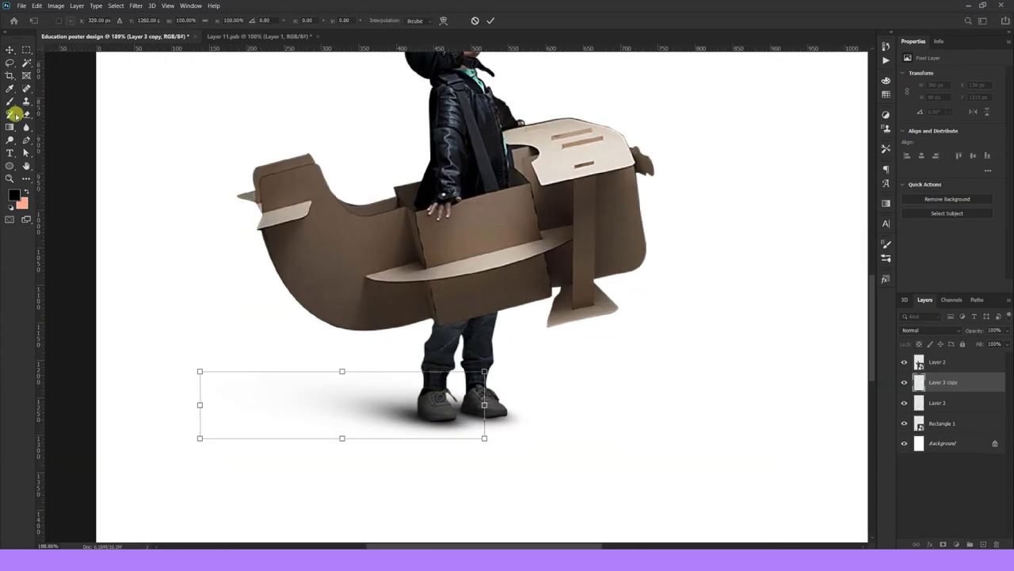
{"action": "left_click", "coordinate": [12, 114]}
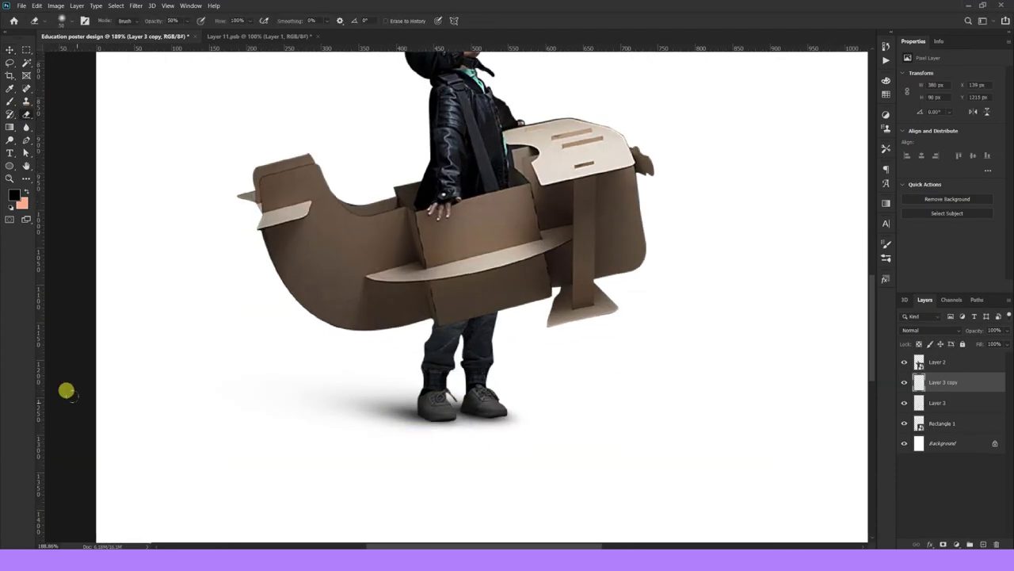
{"action": "key", "text": "alt+bracketleft"}
{"action": "key", "text": "ctrl+0"}
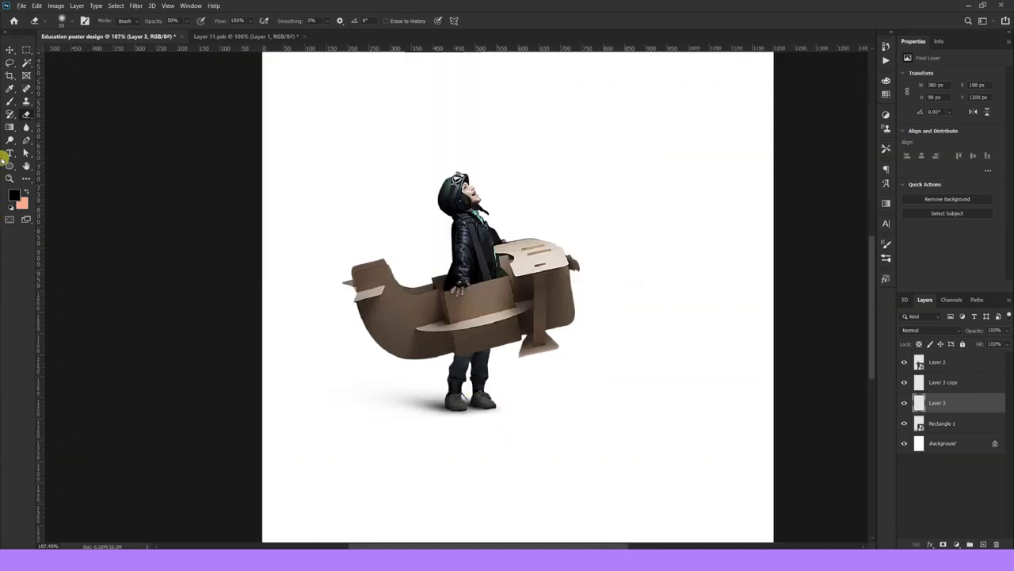
{"action": "key", "text": "v"}
{"action": "scroll", "coordinate": [482, 317], "scroll_direction": "down", "scroll_amount": 1}
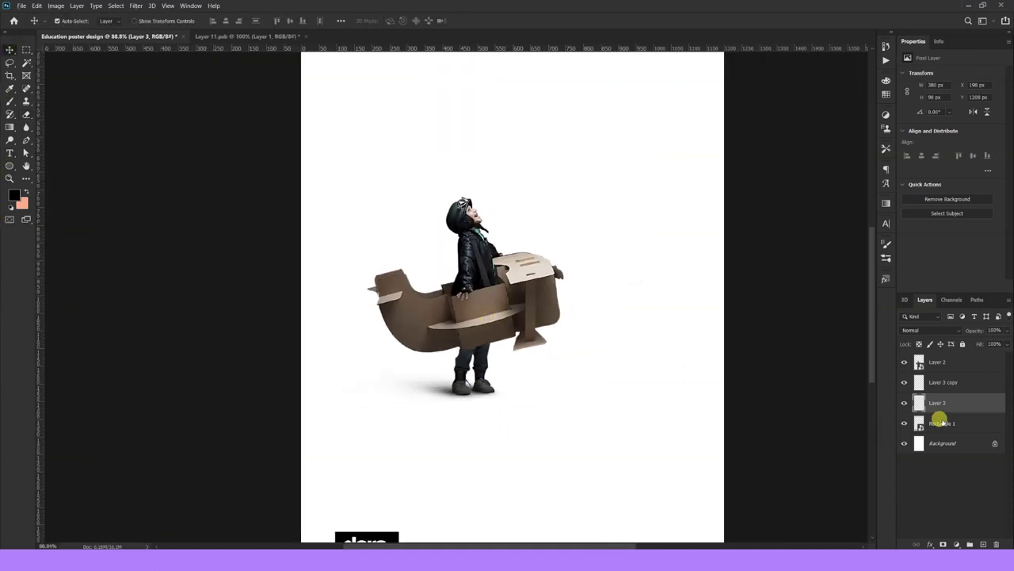
Step: Add Layer 4 below the shadows and paint a large soft black blob on it
{"action": "left_click", "coordinate": [955, 422]}
{"action": "left_click", "coordinate": [983, 543]}
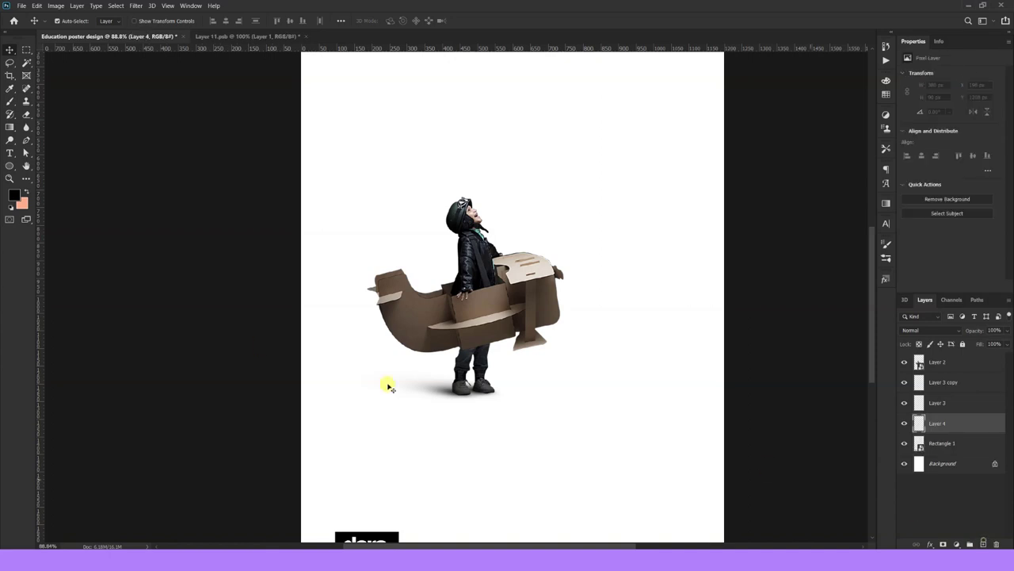
{"action": "left_click", "coordinate": [9, 102]}
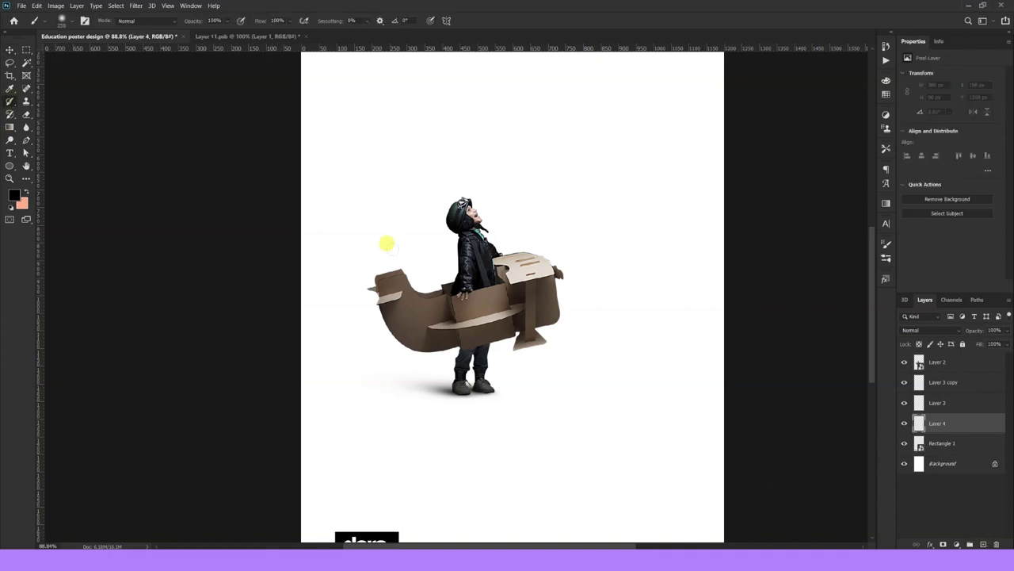
{"action": "key", "text": "bracketright"}
{"action": "key", "text": "bracketright"}
{"action": "key", "text": "bracketright"}
{"action": "left_click", "coordinate": [517, 309]}
Step: Squash and warp the blob into a wide flat shadow under the airplane
{"action": "key", "text": "ctrl+t"}
{"action": "mouse_move", "coordinate": [518, 166]}
{"action": "left_mouse_down"}
{"action": "mouse_move", "coordinate": [519, 394]}
{"action": "mouse_move", "coordinate": [410, 430]}
{"action": "left_mouse_up"}
{"action": "left_click", "coordinate": [443, 20]}
{"action": "mouse_move", "coordinate": [661, 424]}
{"action": "left_mouse_down"}
{"action": "mouse_move", "coordinate": [473, 413]}
{"action": "mouse_move", "coordinate": [502, 416]}
{"action": "mouse_move", "coordinate": [465, 373]}
{"action": "left_mouse_up"}
{"action": "left_click", "coordinate": [490, 20]}
{"action": "key", "text": "ctrl+t"}
{"action": "left_click_drag", "start_coordinate": [611, 381], "coordinate": [657, 357]}
{"action": "left_click_drag", "start_coordinate": [519, 374], "coordinate": [520, 381]}
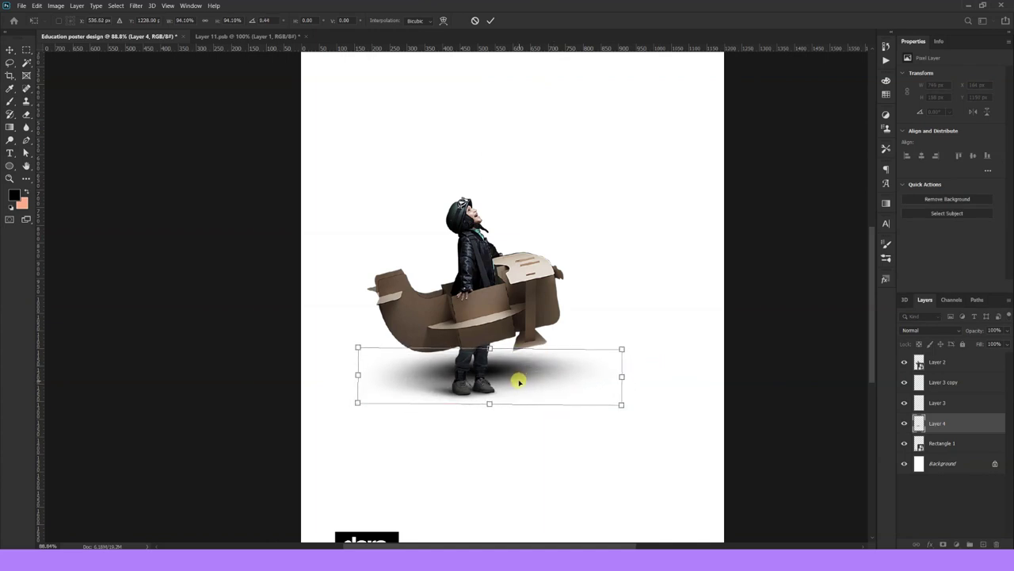
{"action": "key", "text": "Return"}
Step: Set the new shadow to 70% opacity and fine-tune its size and position
{"action": "key", "text": "7"}
{"action": "key", "text": "ctrl+t"}
{"action": "left_click_drag", "start_coordinate": [636, 362], "coordinate": [528, 385]}
{"action": "key", "text": "Return"}
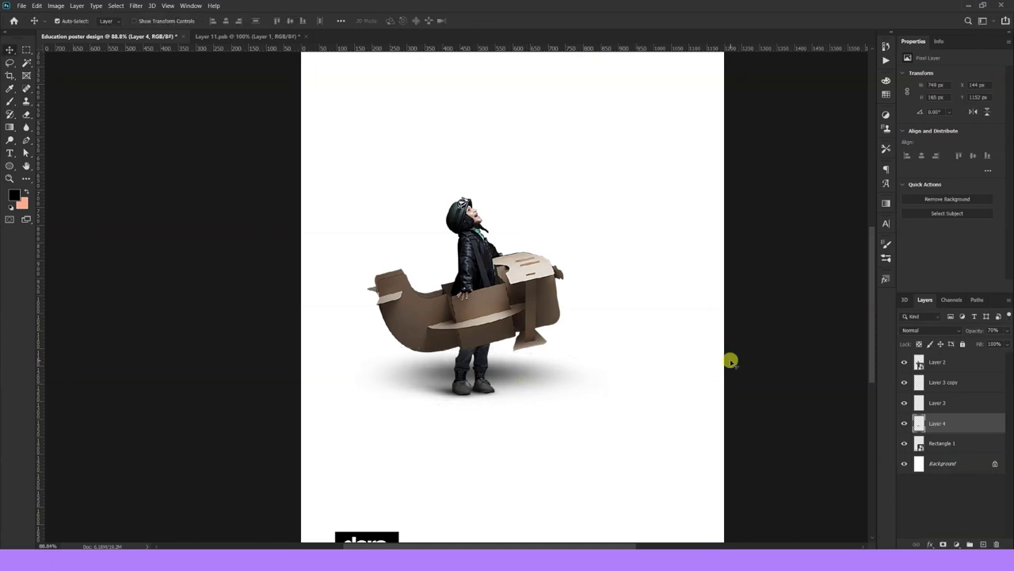
Step: Select Layer 2 through Layer 4 together, test-move them, and start renaming the logo layer
{"action": "left_click", "coordinate": [945, 401]}
{"action": "left_click", "coordinate": [945, 382], "text": "shift"}
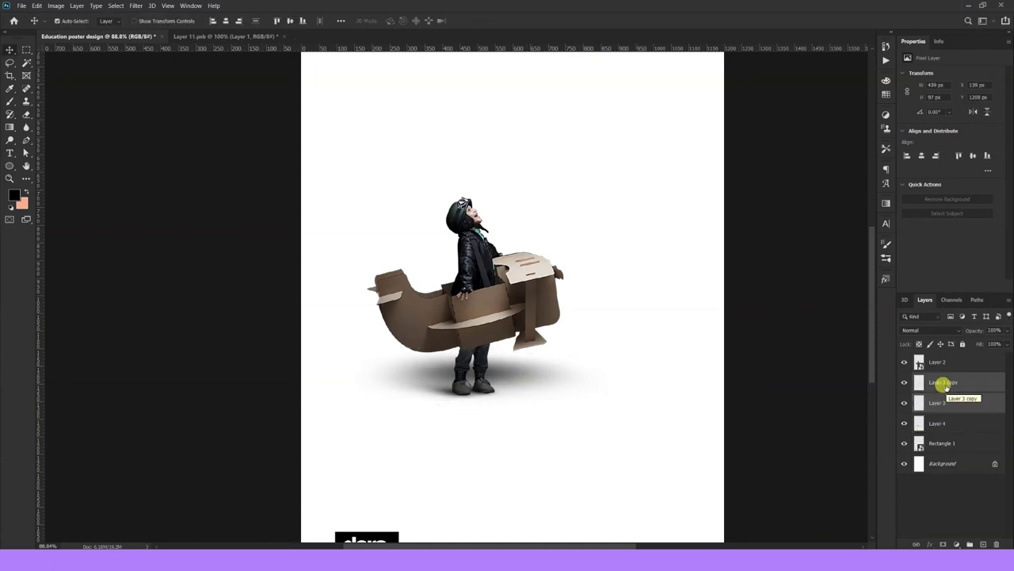
{"action": "key", "text": "ctrl+0"}
{"action": "left_click", "coordinate": [944, 361]}
{"action": "left_click", "coordinate": [939, 428], "text": "shift"}
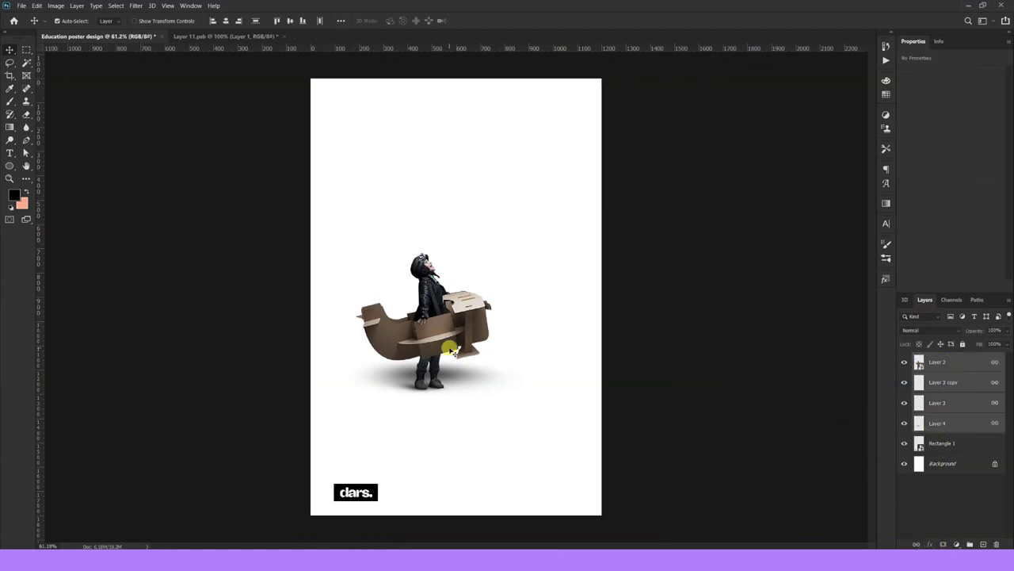
{"action": "left_click_drag", "start_coordinate": [450, 349], "coordinate": [493, 350]}
{"action": "key", "text": "ctrl+z"}
{"action": "double_click", "coordinate": [937, 443]}
{"action": "type", "text": "Logo"}
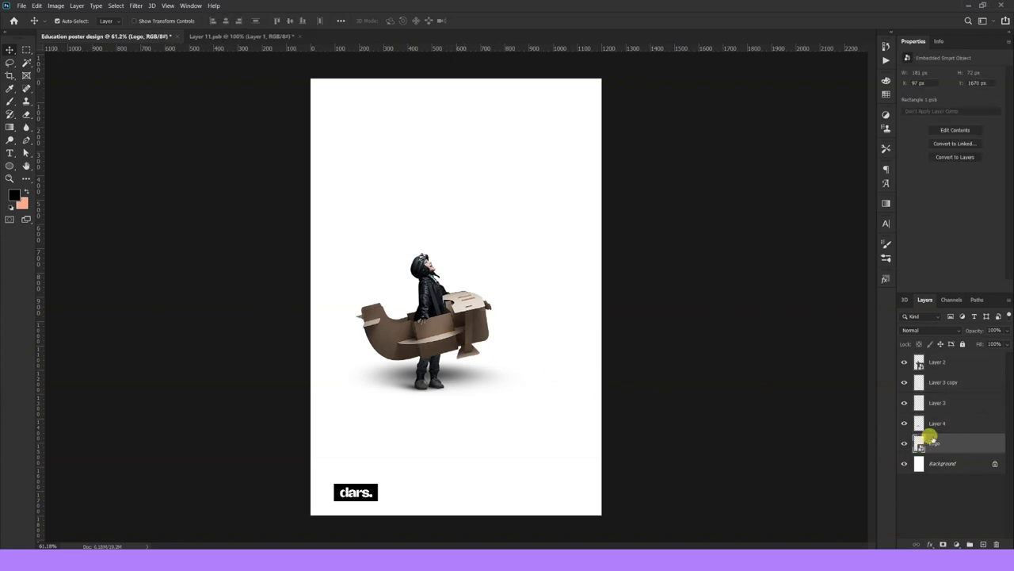
Step: Sample a light turquoise (#94e0e0) from the boy's shirt as the background colour
{"action": "left_click", "coordinate": [516, 429]}
{"action": "scroll", "coordinate": [439, 294], "scroll_direction": "up", "scroll_amount": 3}
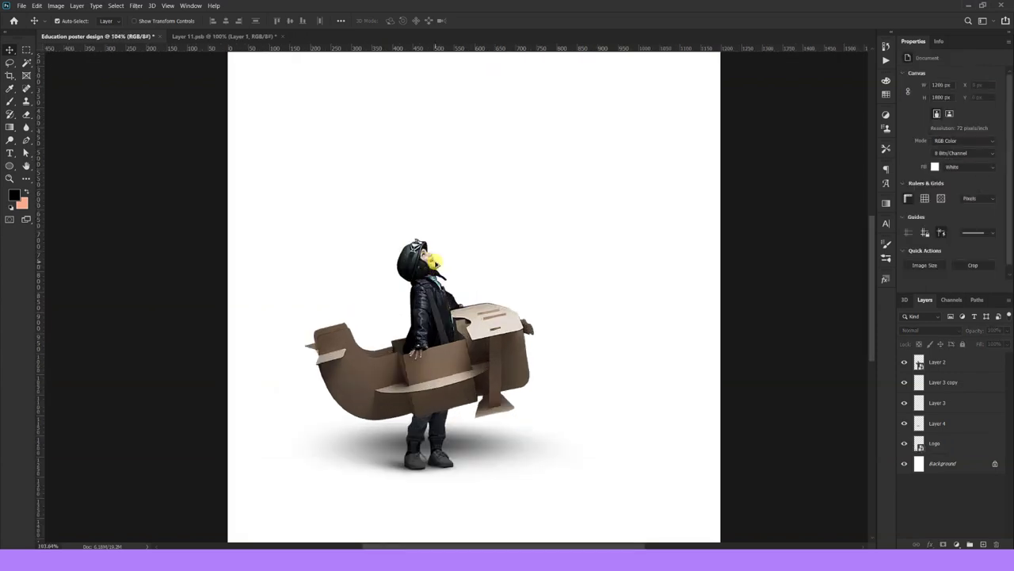
{"action": "scroll", "coordinate": [414, 249], "scroll_direction": "up", "scroll_amount": 5}
{"action": "scroll", "coordinate": [431, 267], "scroll_direction": "up", "scroll_amount": 3}
{"action": "scroll", "coordinate": [441, 288], "scroll_direction": "up", "scroll_amount": 2}
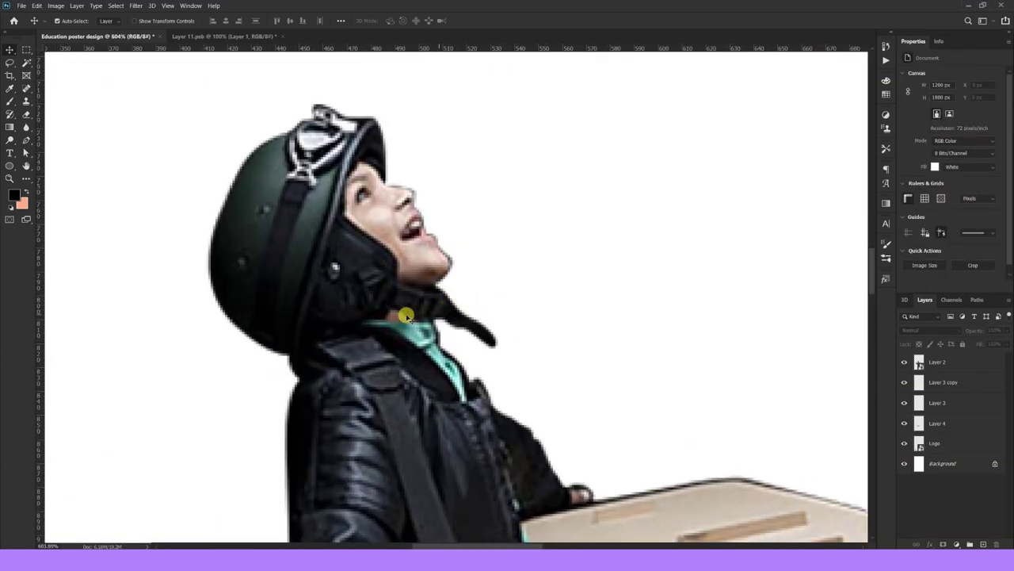
{"action": "left_click", "coordinate": [22, 206]}
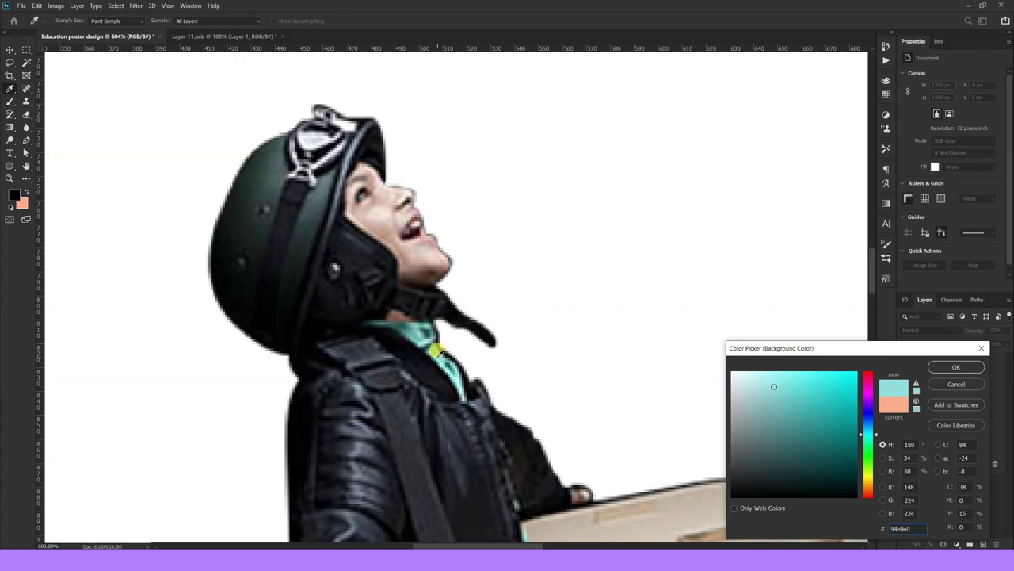
{"action": "left_click", "coordinate": [956, 367]}
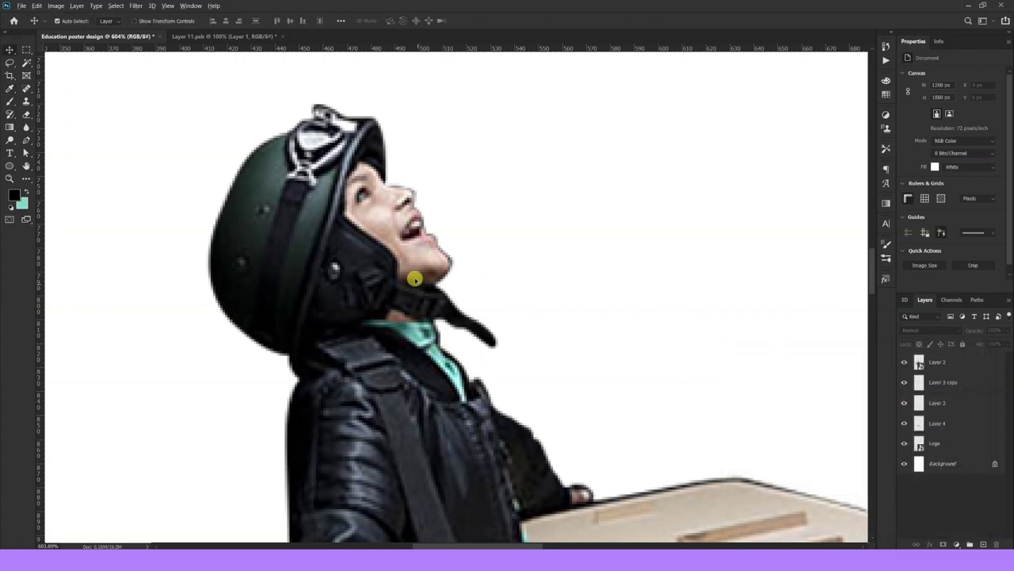
{"action": "key", "text": "ctrl+0"}
{"action": "key", "text": "v"}
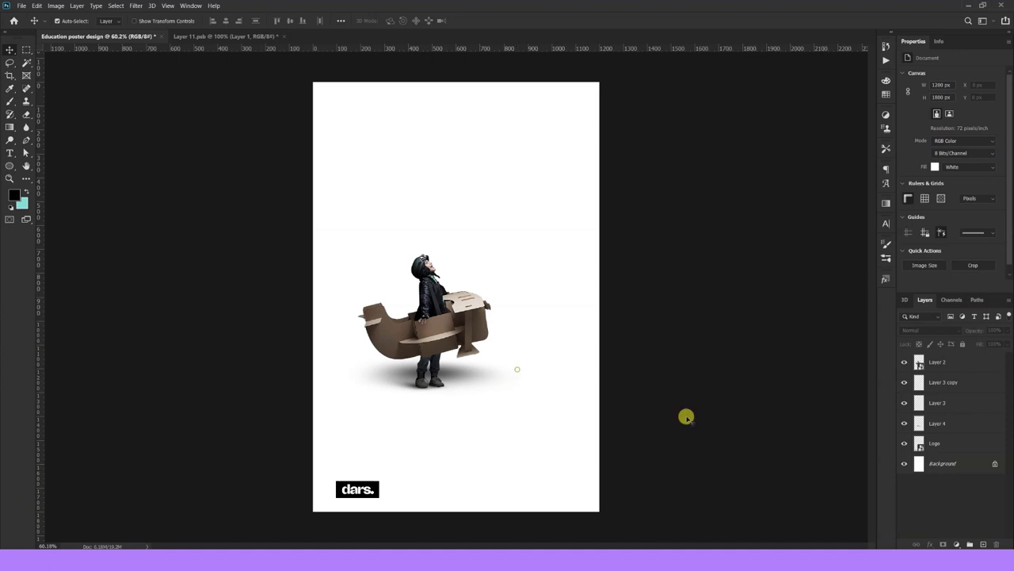
Step: Fill the Background layer with the teal background colour, then switch to Edge
{"action": "left_click", "coordinate": [942, 460]}
{"action": "key", "text": "alt+BackSpace"}
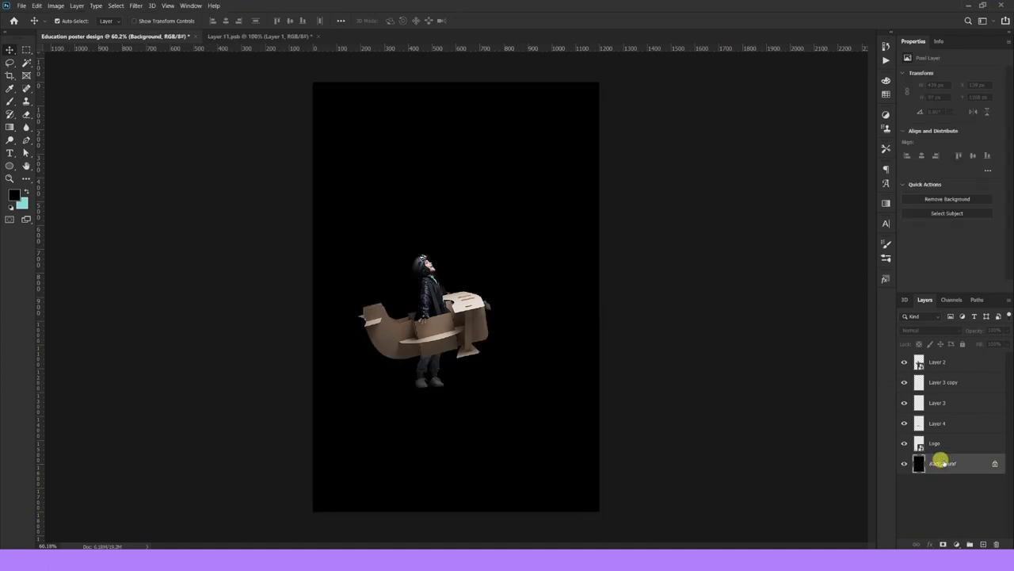
{"action": "key", "text": "ctrl+BackSpace"}
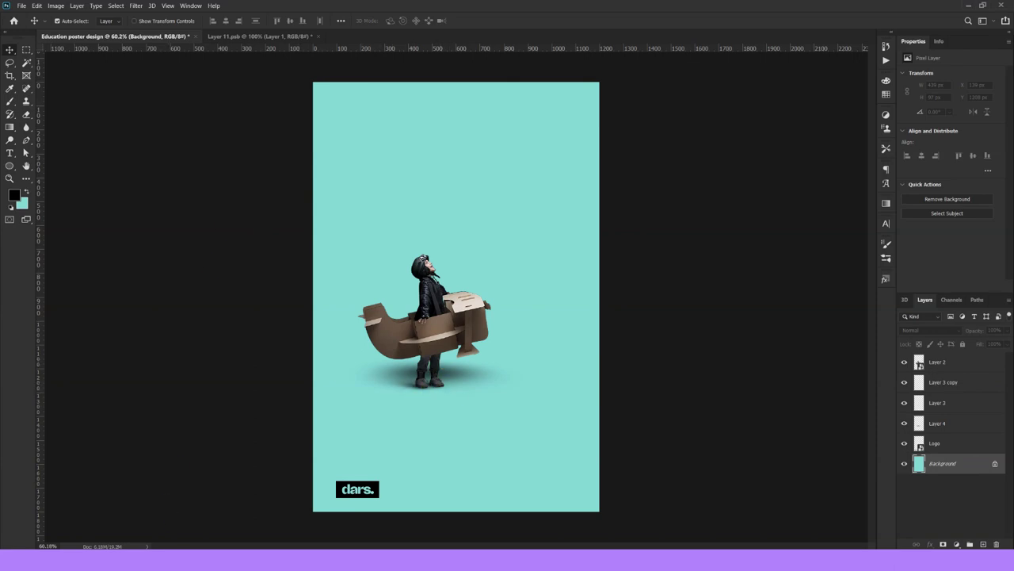
{"action": "key", "text": "alt+Tab"}
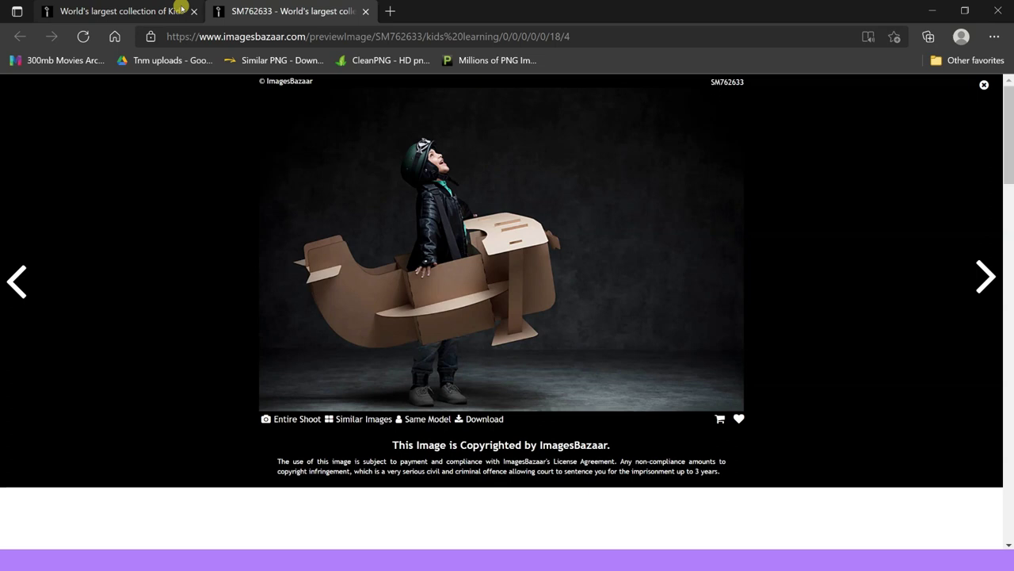
Step: Search Google Images for 'floor line tiles' and copy the white perspective grid-floor image
{"action": "left_click", "coordinate": [349, 38]}
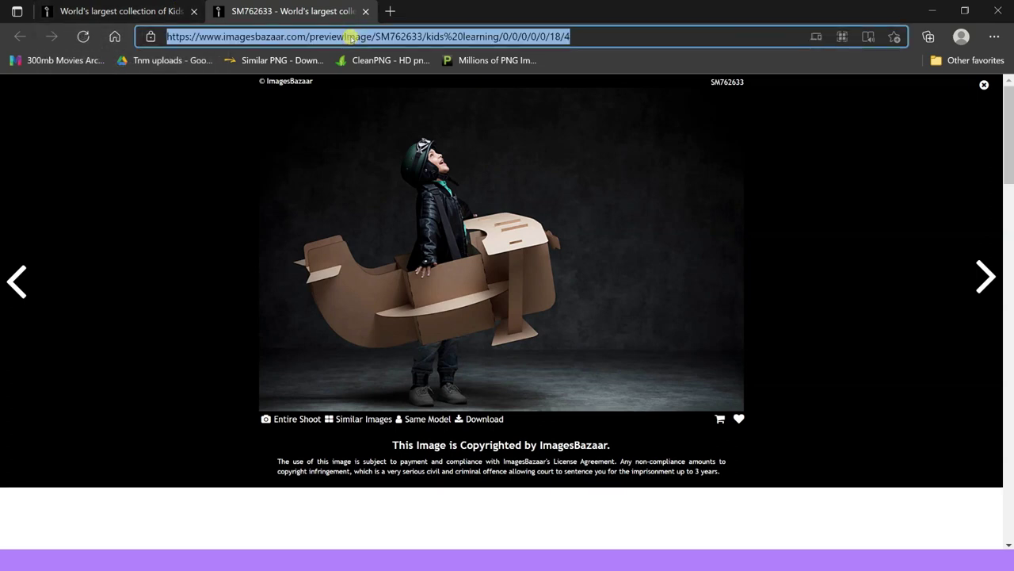
{"action": "left_click", "coordinate": [393, 11]}
{"action": "type", "text": "floor"}
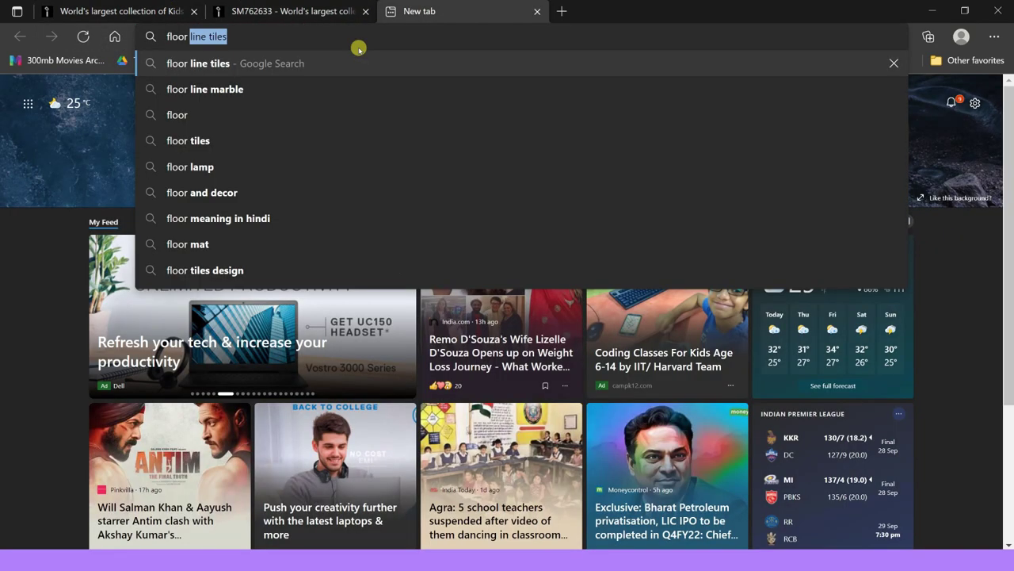
{"action": "key", "text": "Return"}
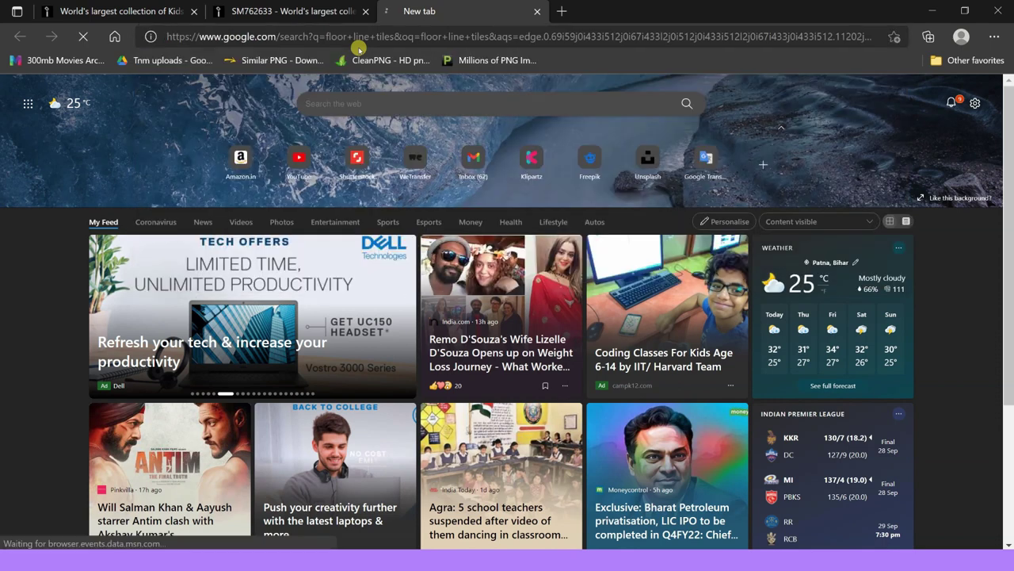
{"action": "left_click", "coordinate": [147, 133]}
{"action": "left_click", "coordinate": [595, 226]}
{"action": "right_click", "coordinate": [855, 303]}
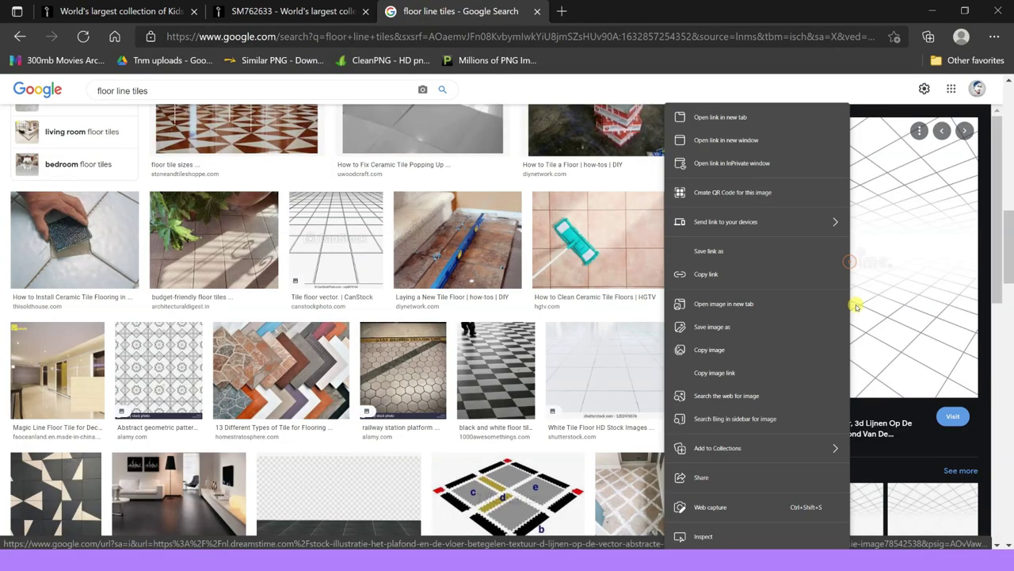
{"action": "left_click", "coordinate": [705, 348]}
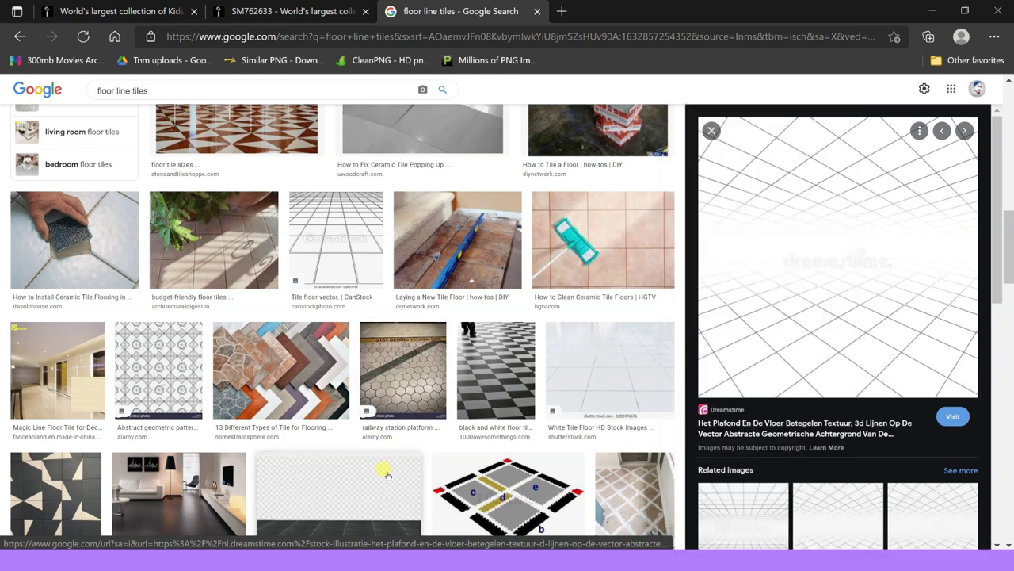
{"action": "key", "text": "alt+Tab"}
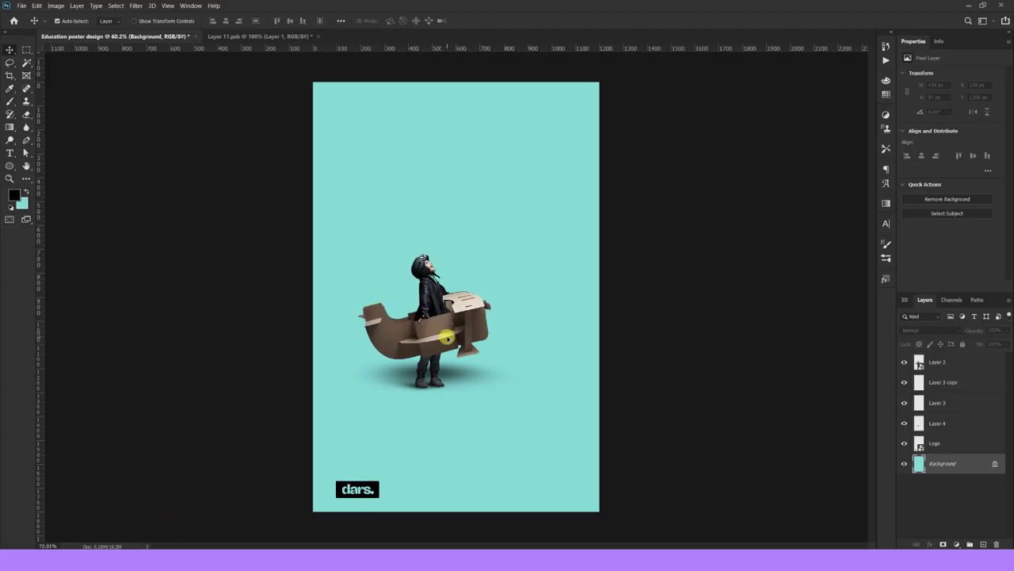
Step: Paste the grid floor as Layer 5 and paint white on its mask around the boy's feet
{"action": "scroll", "coordinate": [447, 339], "scroll_direction": "up", "scroll_amount": 3}
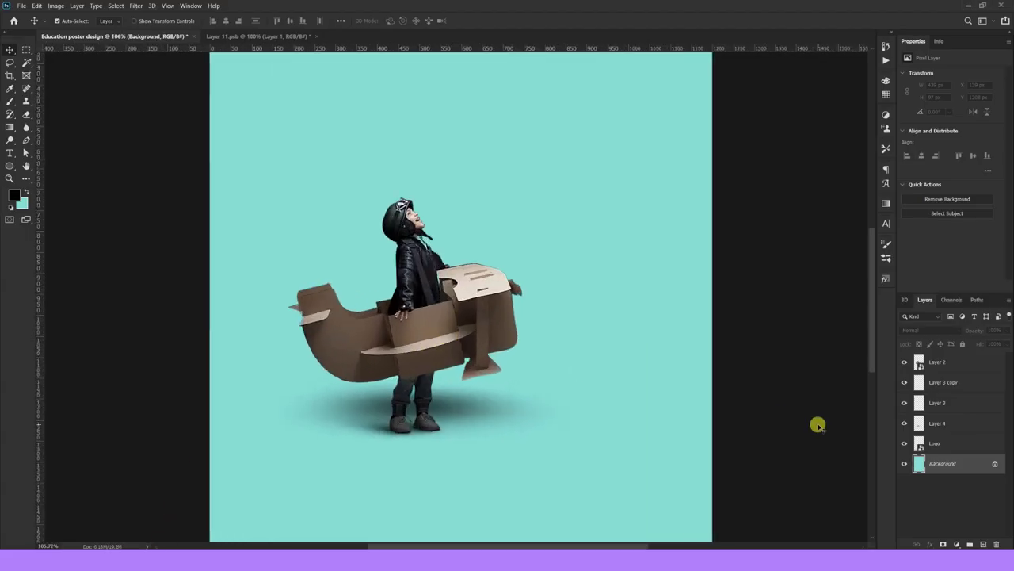
{"action": "left_click", "coordinate": [891, 442]}
{"action": "key", "text": "ctrl+v"}
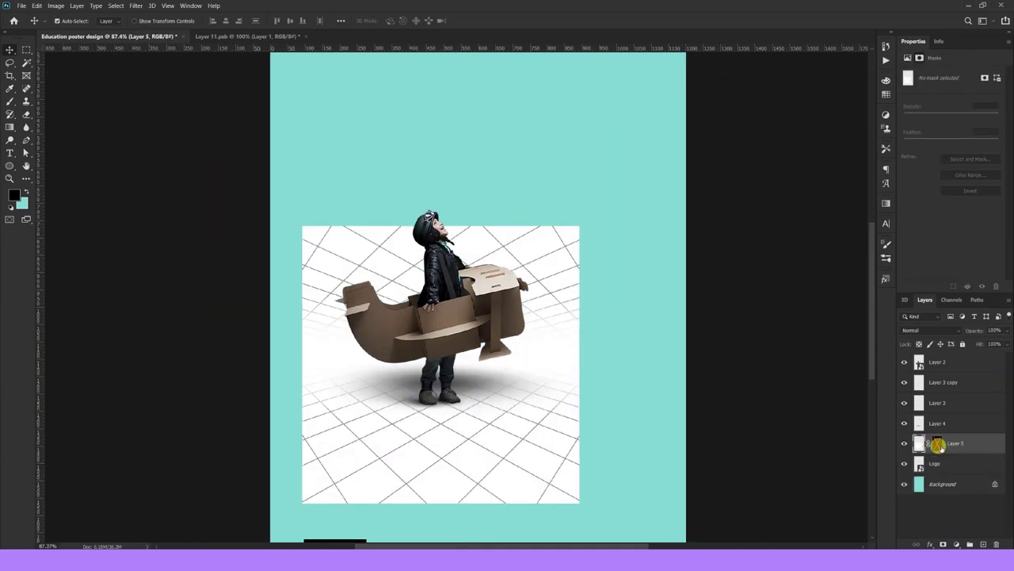
{"action": "left_click", "coordinate": [10, 100]}
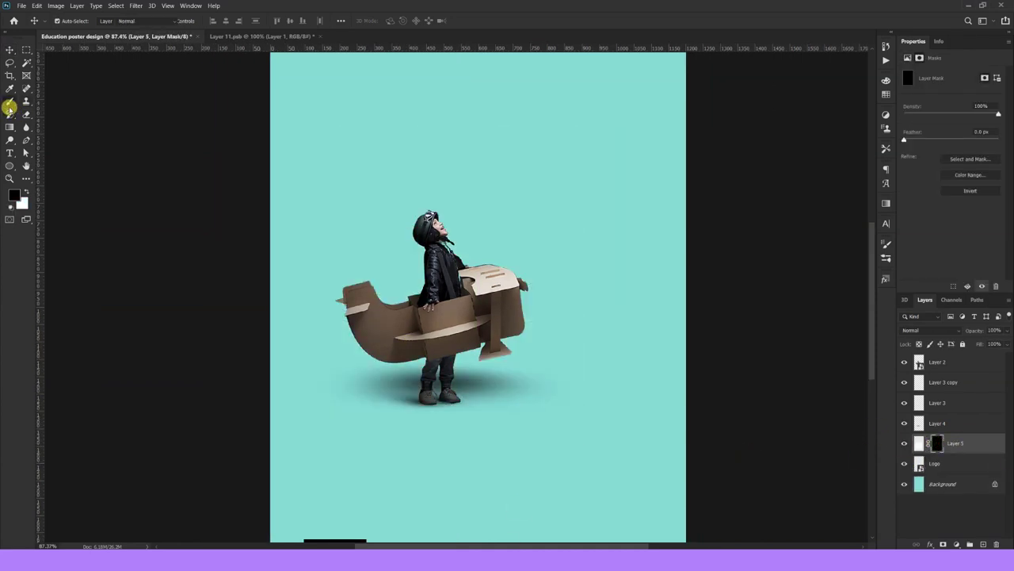
{"action": "key", "text": "x"}
{"action": "left_click_drag", "start_coordinate": [342, 293], "coordinate": [396, 357]}
{"action": "left_click_drag", "start_coordinate": [429, 298], "coordinate": [485, 367]}
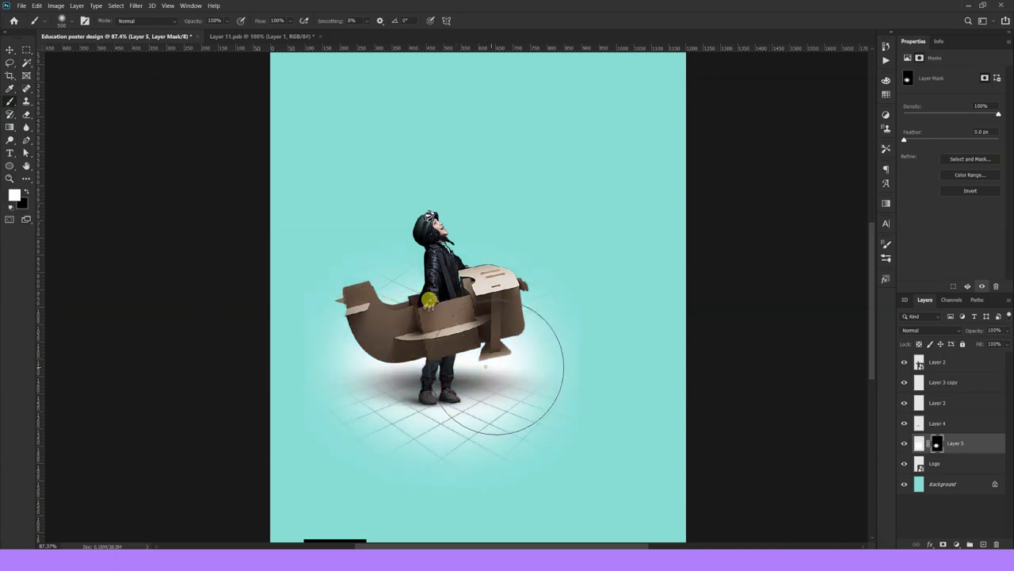
{"action": "key", "text": "x"}
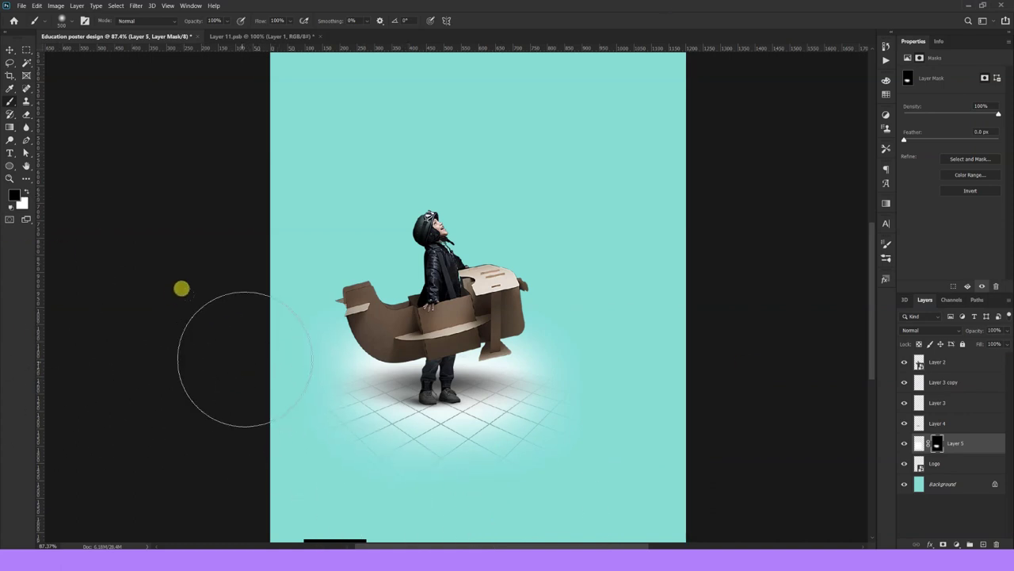
{"action": "left_click", "coordinate": [9, 49]}
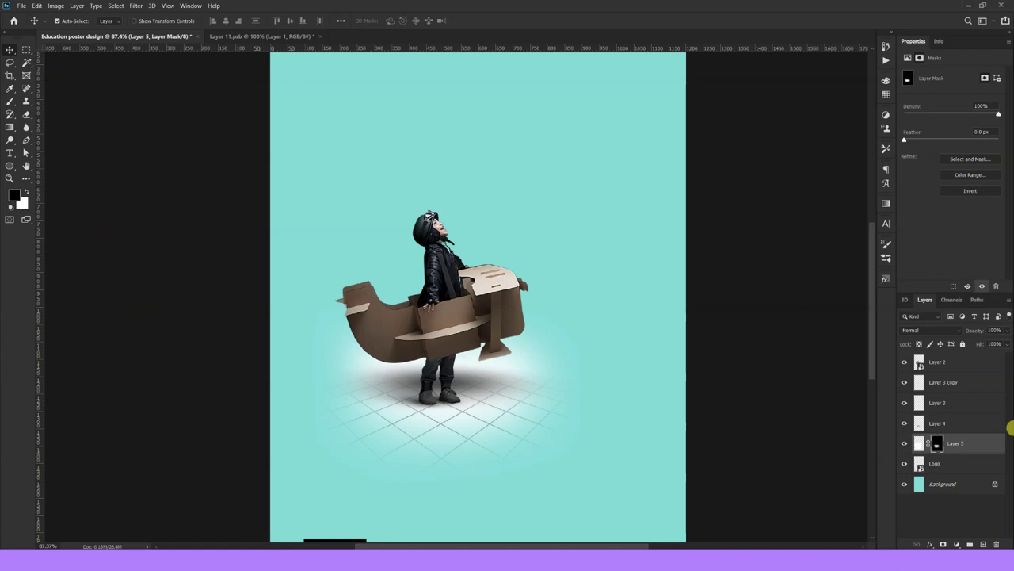
Step: Squash the grid floor vertically and move it up under the boy
{"action": "left_click", "coordinate": [958, 444]}
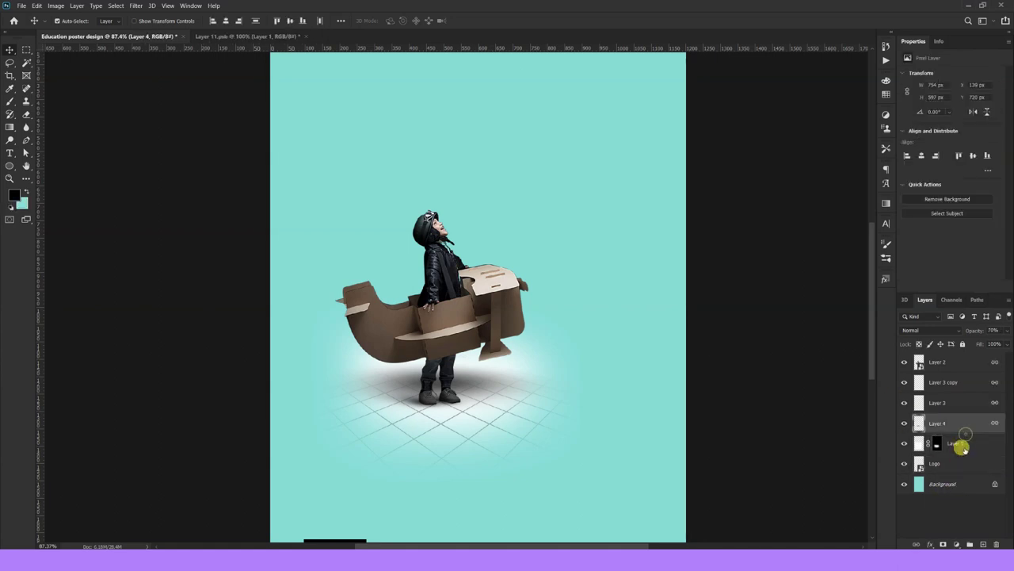
{"action": "key", "text": "ctrl+t"}
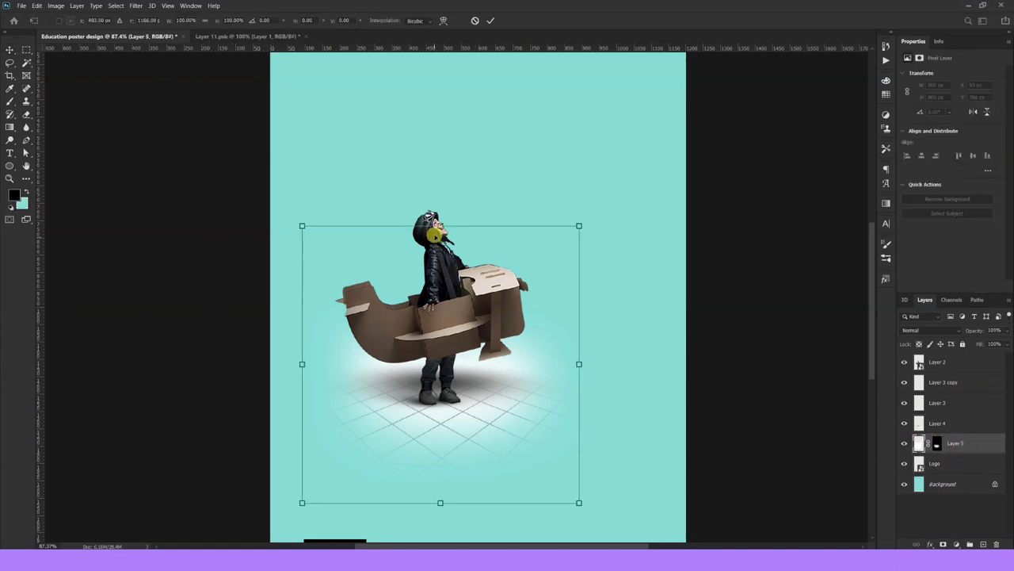
{"action": "left_click_drag", "start_coordinate": [436, 224], "coordinate": [436, 309]}
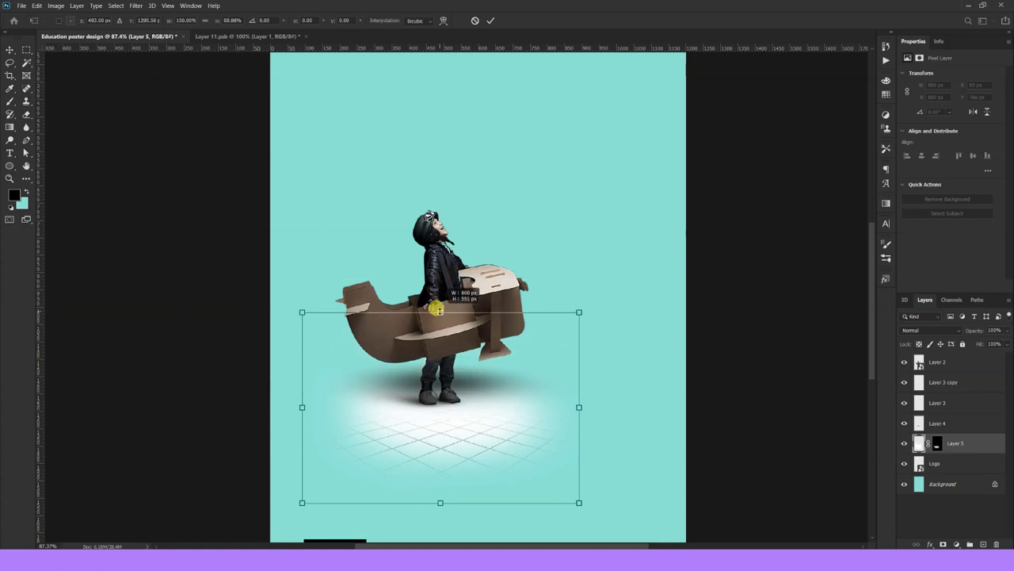
{"action": "left_click_drag", "start_coordinate": [489, 424], "coordinate": [489, 412]}
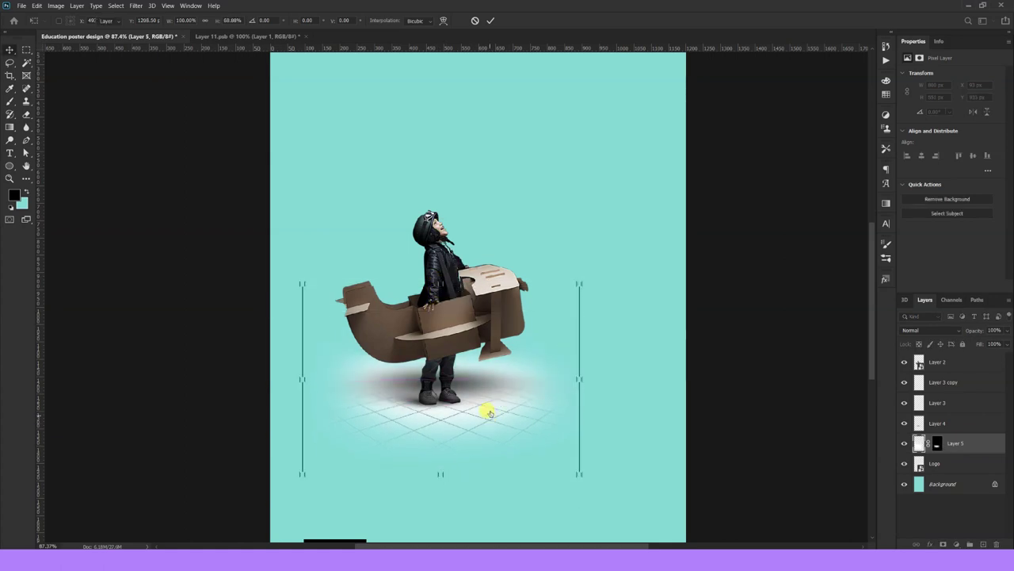
{"action": "key", "text": "Return"}
Step: Blend the grid floor layer in Color Burn mode at 60% opacity
{"action": "left_click", "coordinate": [926, 332]}
{"action": "left_click", "coordinate": [915, 309]}
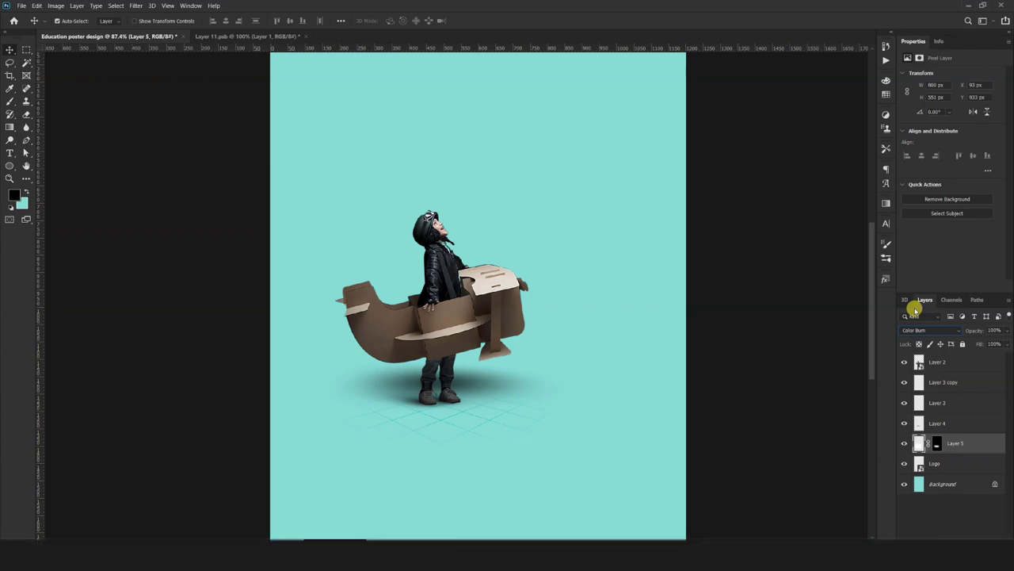
{"action": "key", "text": "Down"}
{"action": "key", "text": "Down"}
{"action": "key", "text": "Down"}
{"action": "key", "text": "Down"}
{"action": "key", "text": "Down"}
{"action": "key", "text": "Down"}
{"action": "key", "text": "Down"}
{"action": "key", "text": "Down"}
{"action": "key", "text": "Down"}
{"action": "key", "text": "Up"}
{"action": "key", "text": "Up"}
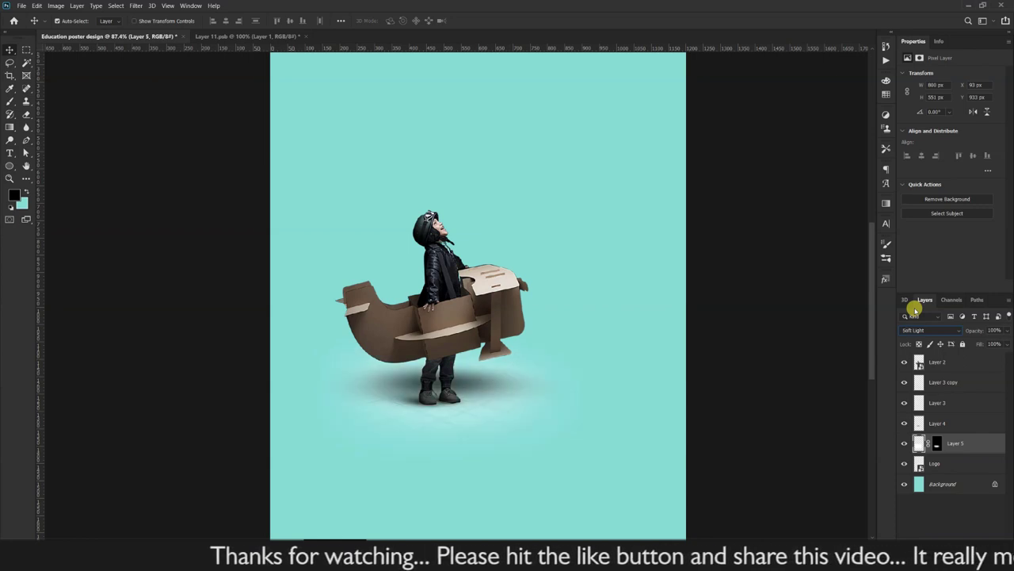
{"action": "key", "text": "Up"}
{"action": "key", "text": "Up"}
{"action": "key", "text": "Up"}
{"action": "key", "text": "Up"}
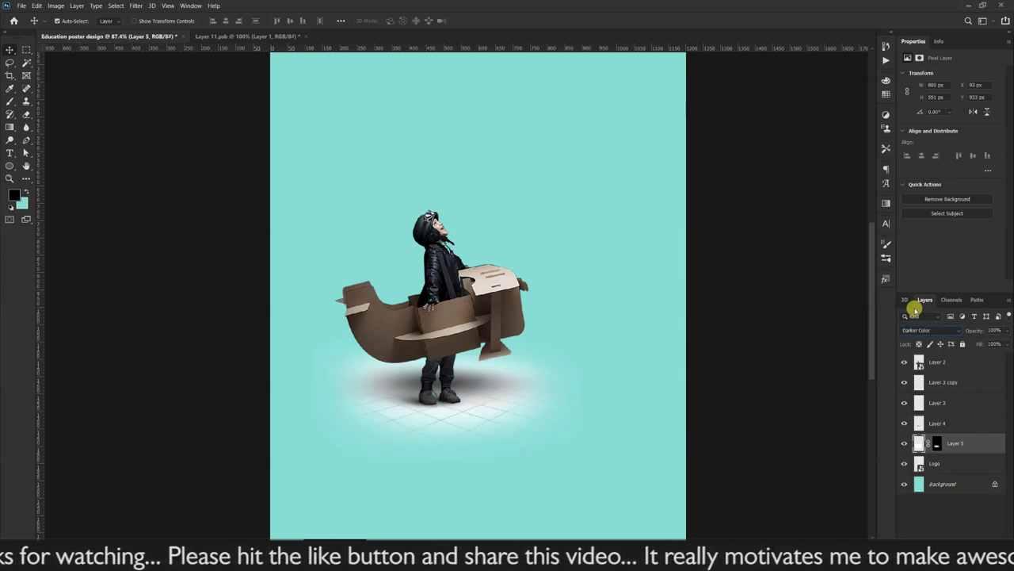
{"action": "key", "text": "Up"}
{"action": "key", "text": "Up"}
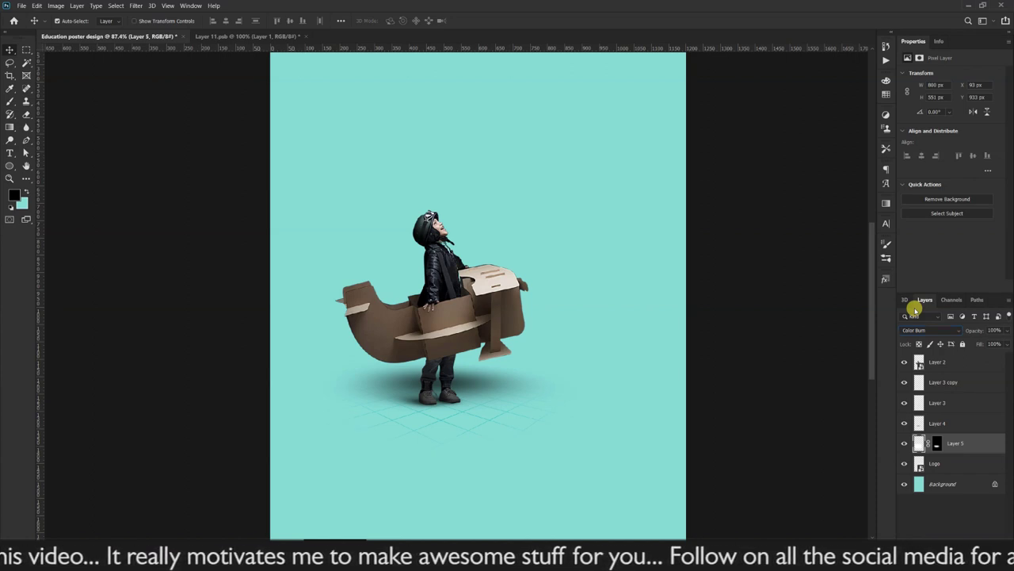
{"action": "key", "text": "7"}
{"action": "key", "text": "6"}
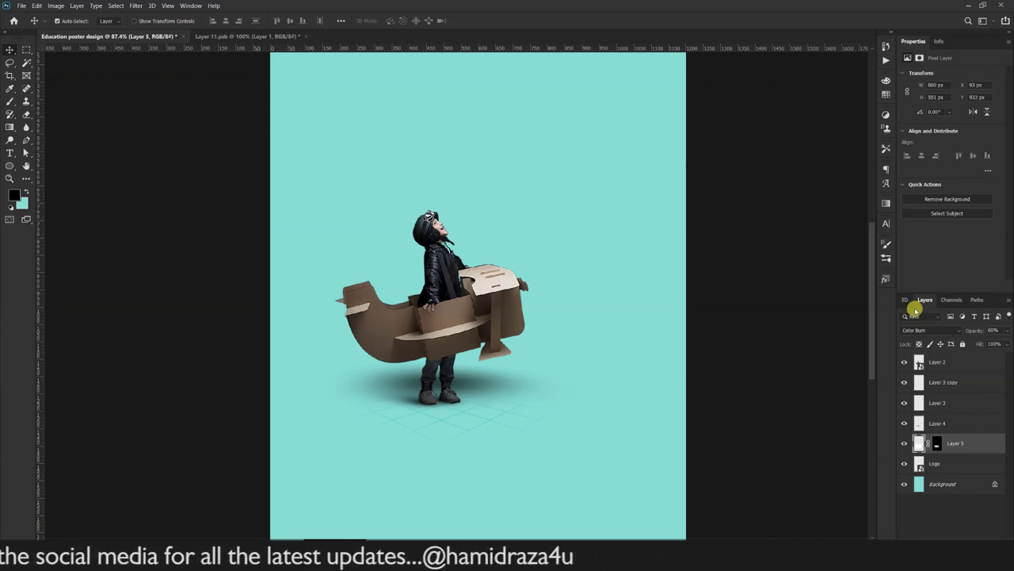
{"action": "scroll", "coordinate": [411, 351], "scroll_direction": "down", "scroll_amount": 3}
{"action": "left_click", "coordinate": [372, 481]}
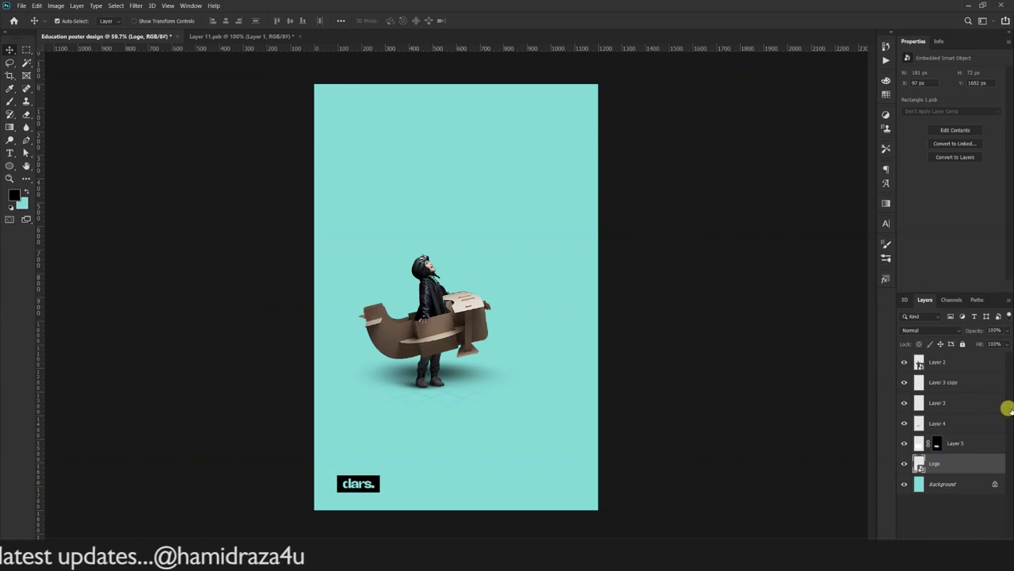
Step: Change the Logo smart object's Rectangle 1 fill to white and save it back into the poster
{"action": "double_click", "coordinate": [919, 464]}
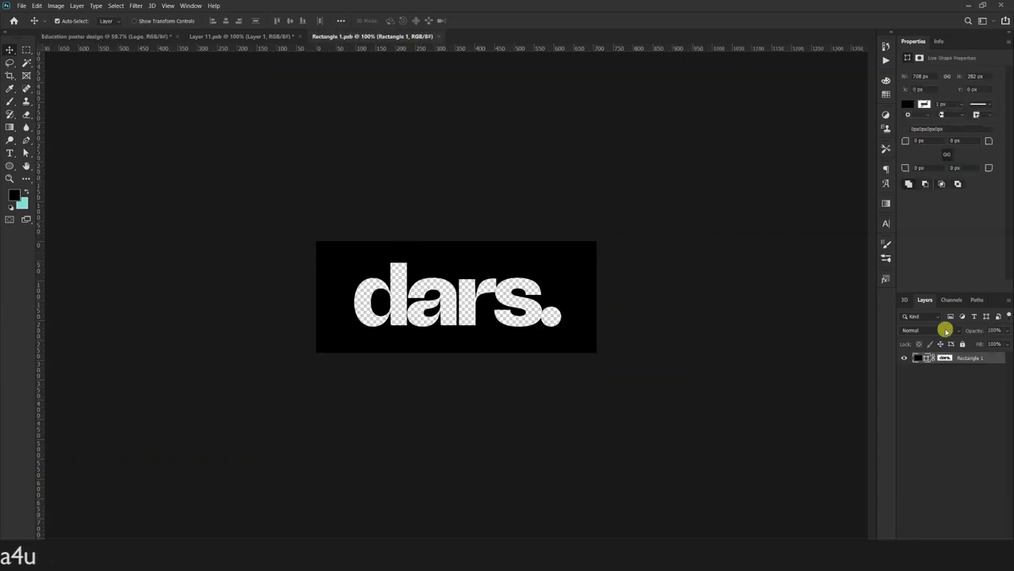
{"action": "double_click", "coordinate": [917, 358]}
{"action": "left_click", "coordinate": [735, 391]}
{"action": "left_click_drag", "start_coordinate": [734, 391], "coordinate": [706, 339]}
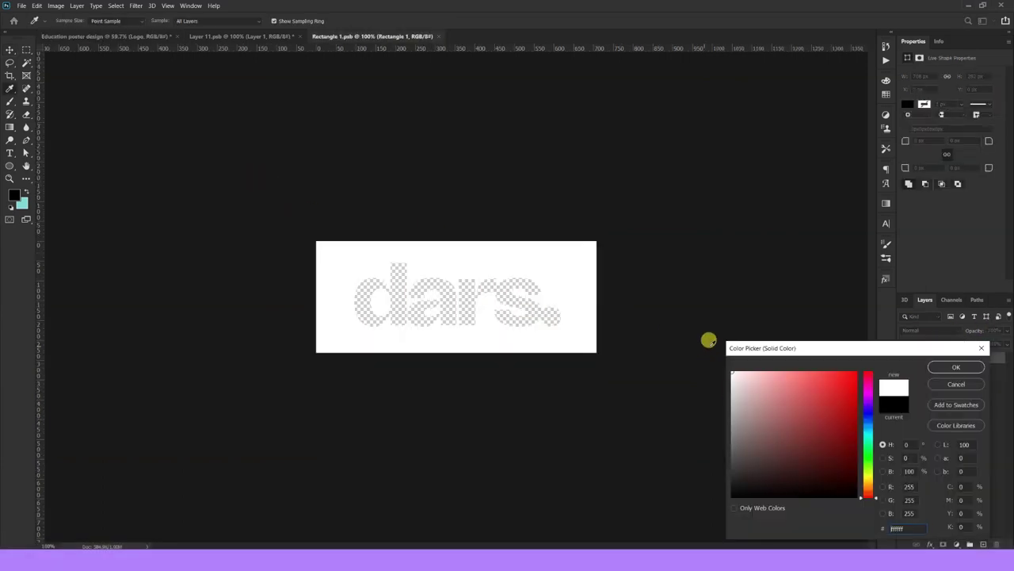
{"action": "key", "text": "Return"}
{"action": "key", "text": "ctrl+s"}
{"action": "key", "text": "ctrl+w"}
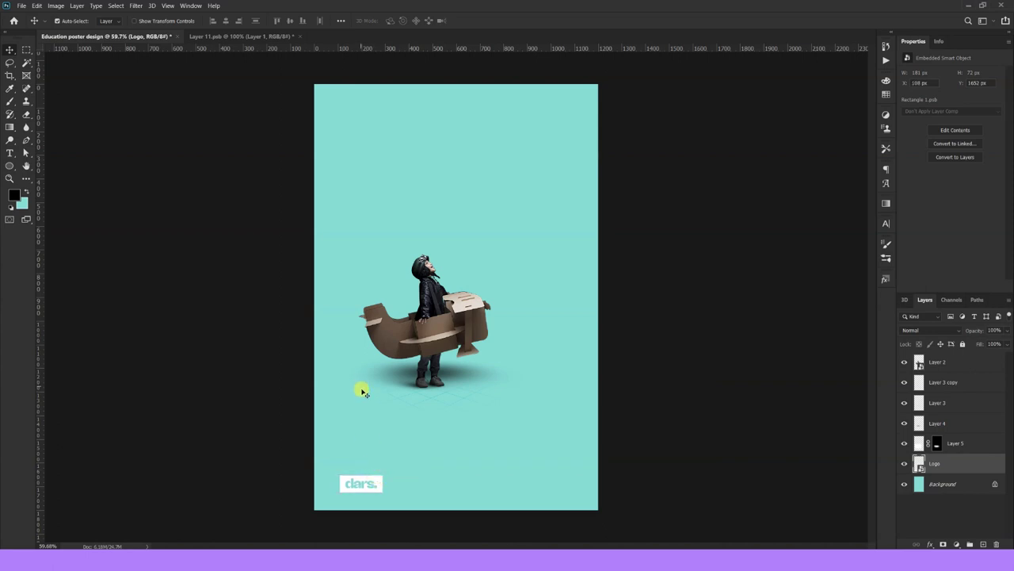
{"action": "left_click", "coordinate": [368, 401]}
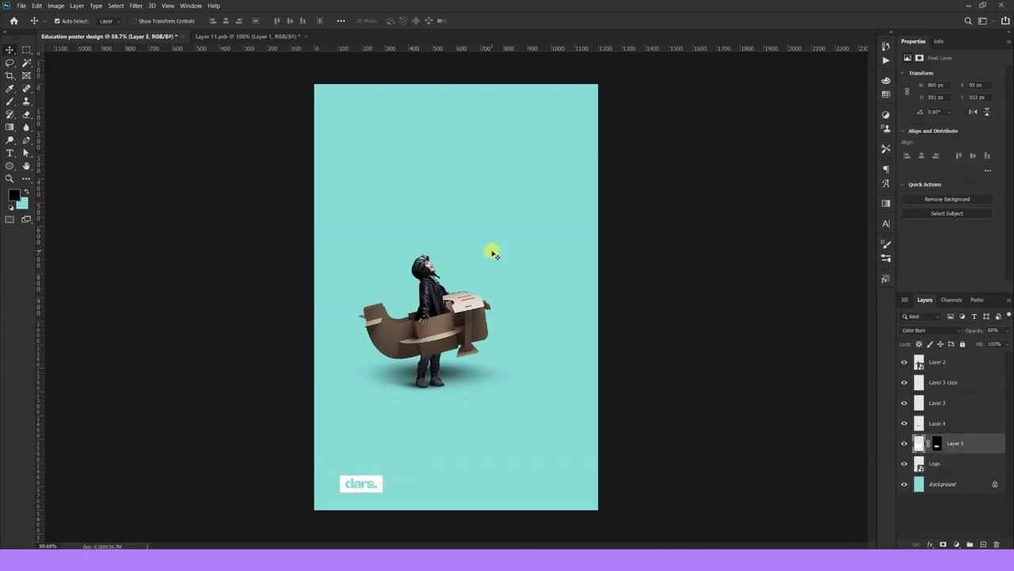
Step: Select the education quote line in the Notepad copy notes
{"action": "key", "text": "alt+Tab"}
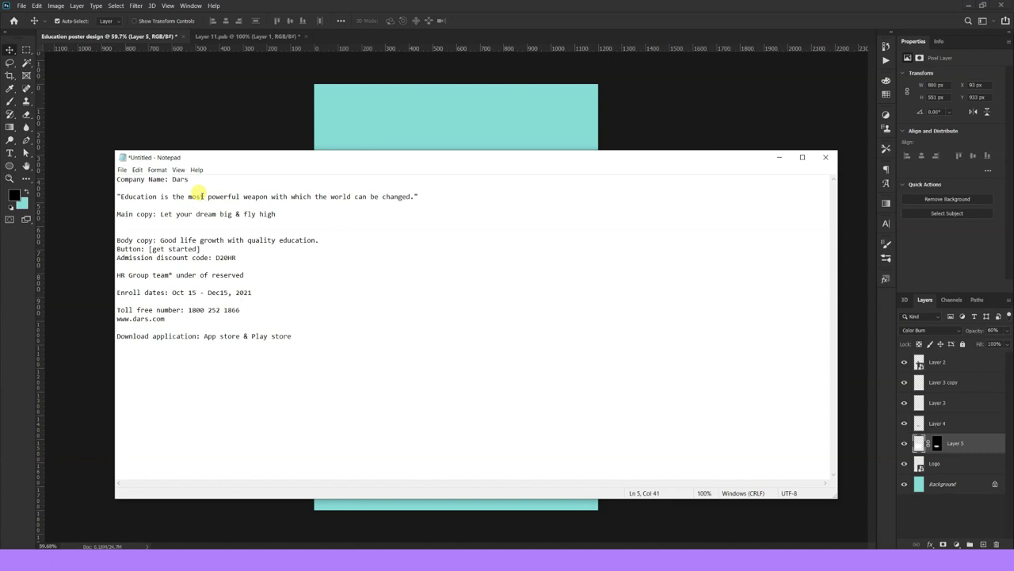
{"action": "left_click_drag", "start_coordinate": [117, 196], "coordinate": [443, 198]}
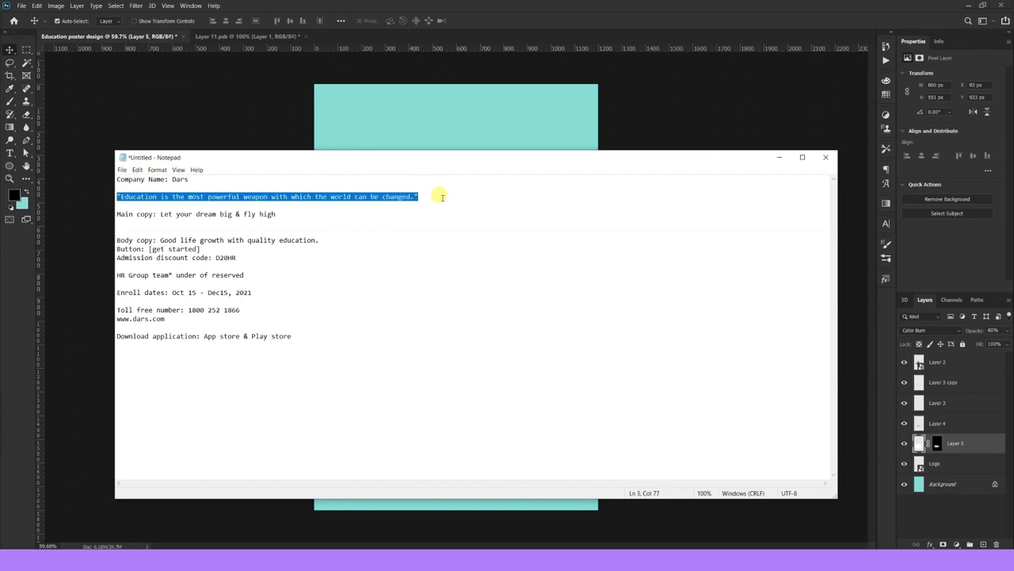
{"action": "left_click", "coordinate": [467, 94]}
Step: Paste the Education quote as a new text layer near the top-left of the poster
{"action": "scroll", "coordinate": [423, 113], "scroll_direction": "up", "scroll_amount": 2}
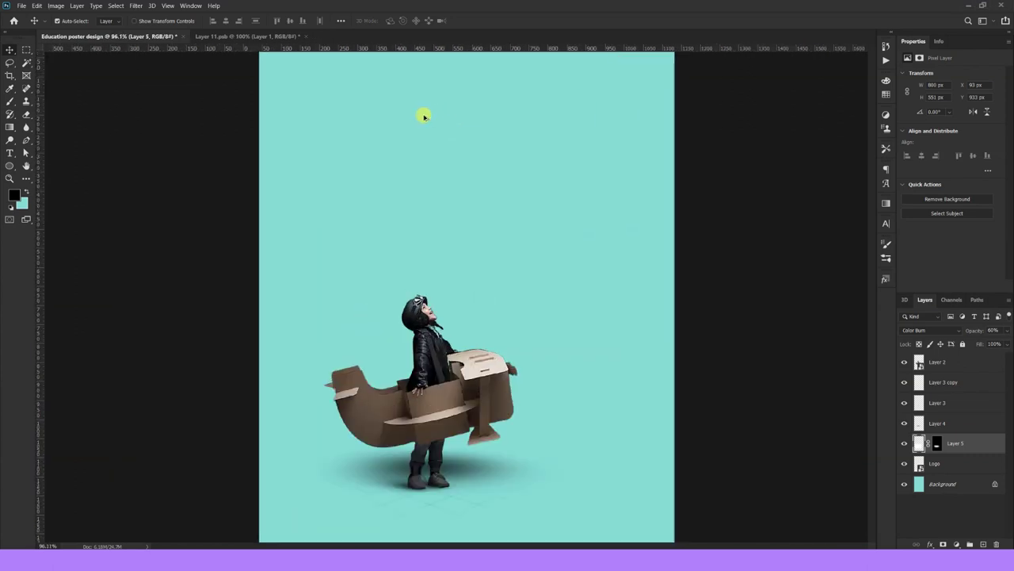
{"action": "scroll", "coordinate": [423, 114], "scroll_direction": "up", "scroll_amount": 2}
{"action": "left_click", "coordinate": [9, 152]}
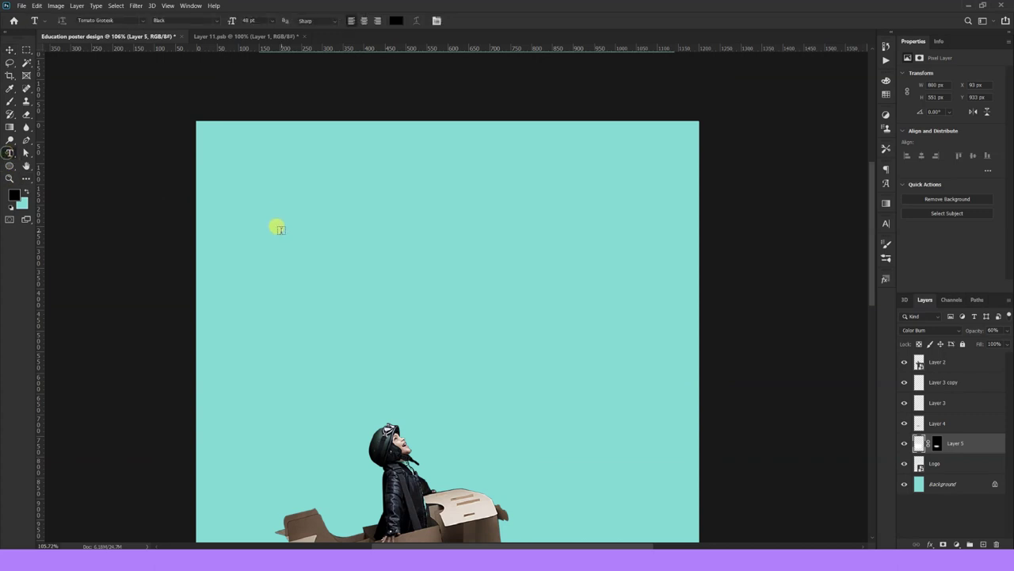
{"action": "left_click", "coordinate": [259, 222]}
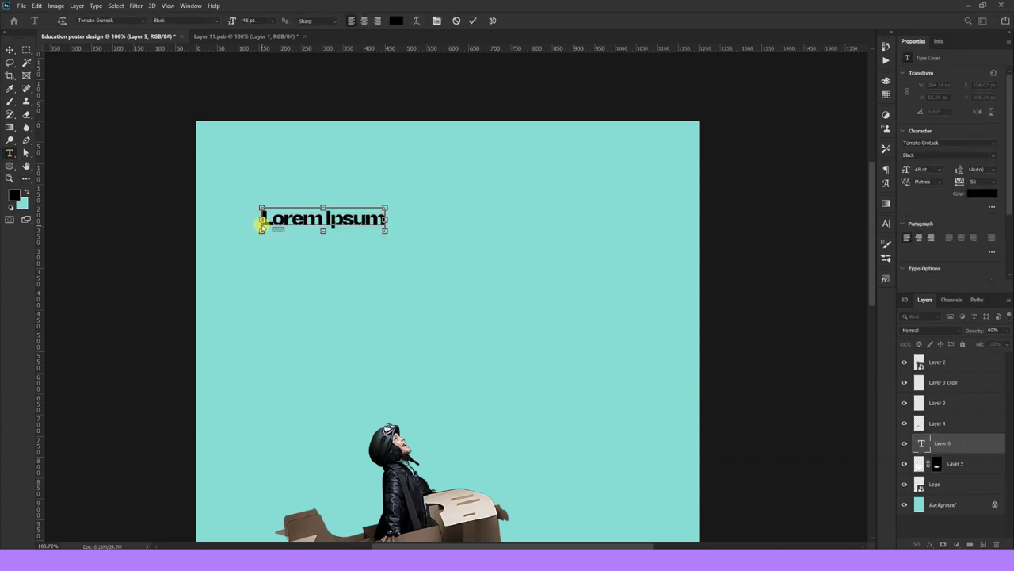
{"action": "key", "text": "ctrl+v"}
{"action": "left_click", "coordinate": [10, 52]}
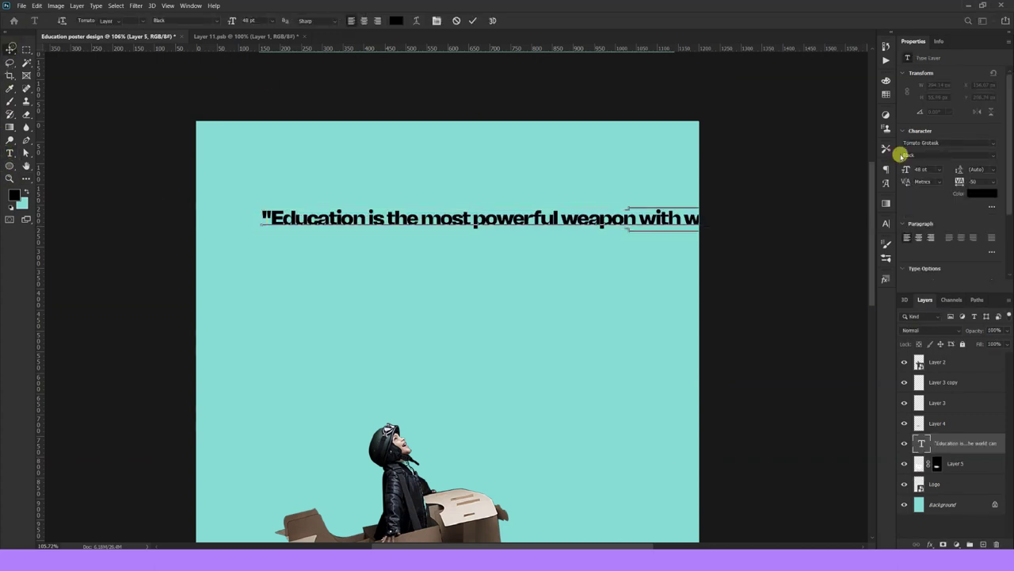
Step: Set the quote to Tomato Grotesk Regular with -25 tracking
{"action": "left_click", "coordinate": [993, 155]}
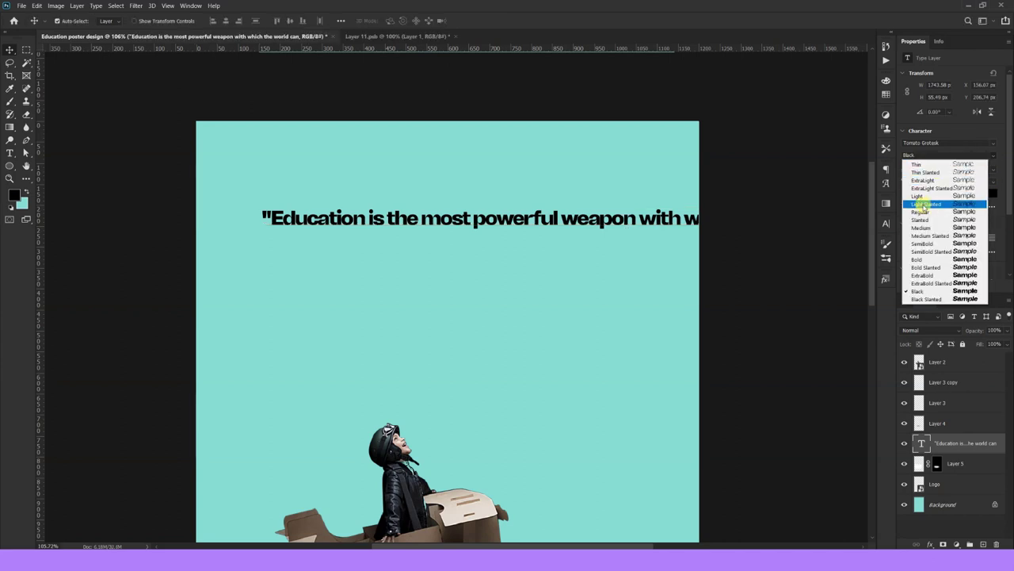
{"action": "left_click", "coordinate": [923, 211]}
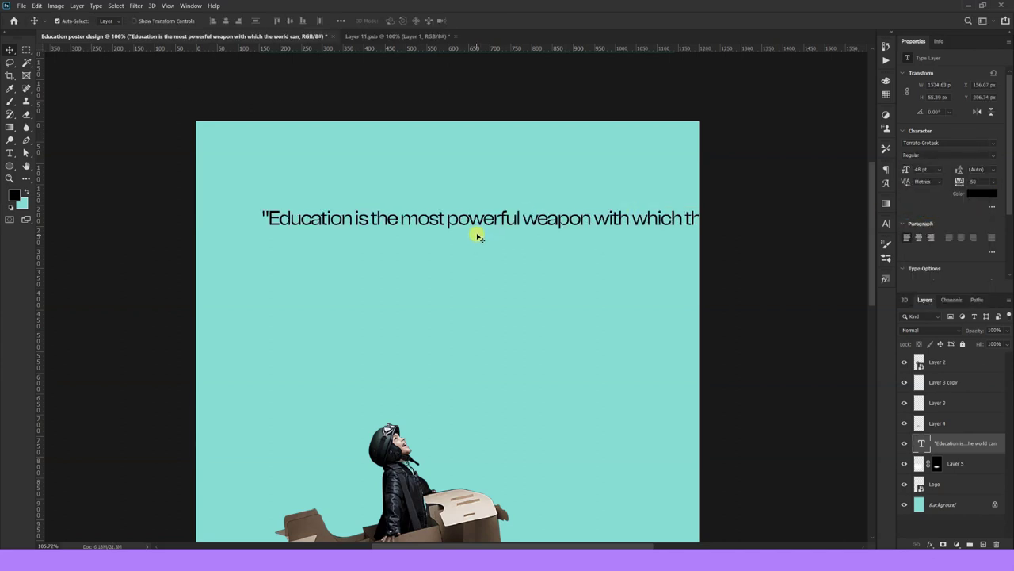
{"action": "left_click", "coordinate": [994, 182]}
{"action": "left_click", "coordinate": [986, 214]}
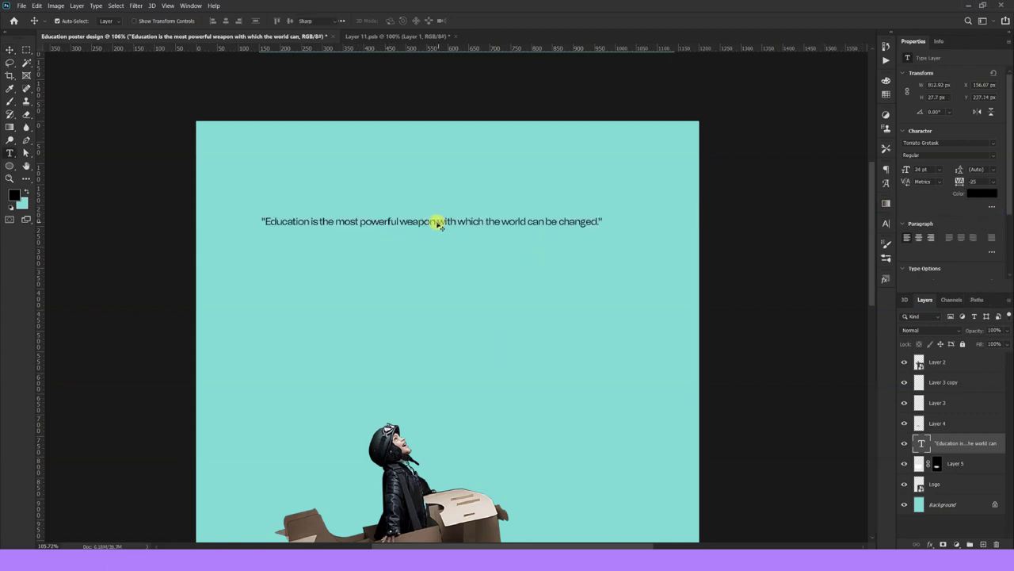
Step: Break the quote after 'weapon' and delete the opening quote mark
{"action": "double_click", "coordinate": [438, 224]}
{"action": "left_click", "coordinate": [438, 225]}
{"action": "key", "text": "Return"}
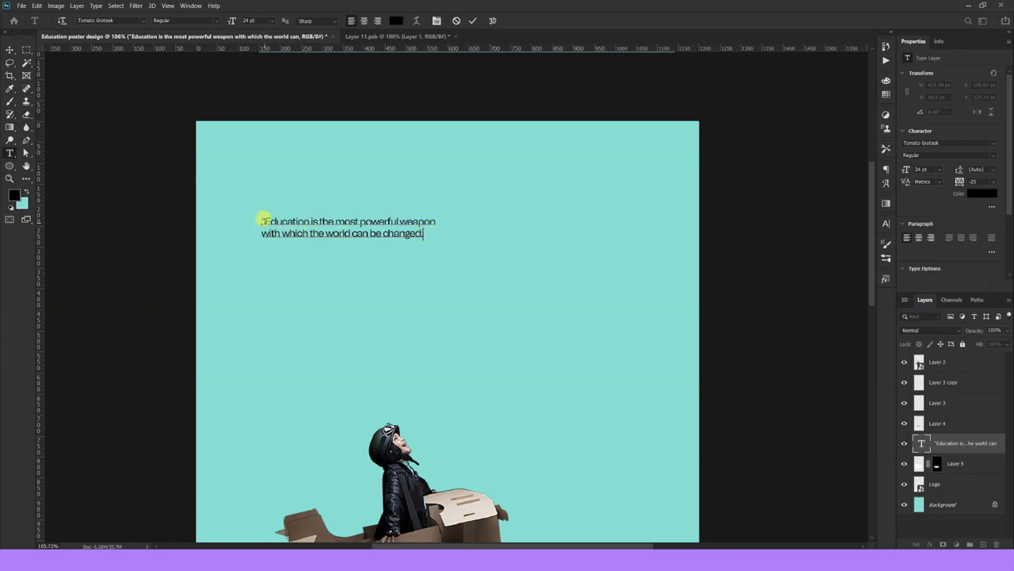
{"action": "key", "text": "BackSpace"}
{"action": "left_click", "coordinate": [10, 53]}
Step: Enlarge the quote to 42 pt, centre it, and draw a rectangle frame around it
{"action": "key", "text": "ctrl+t"}
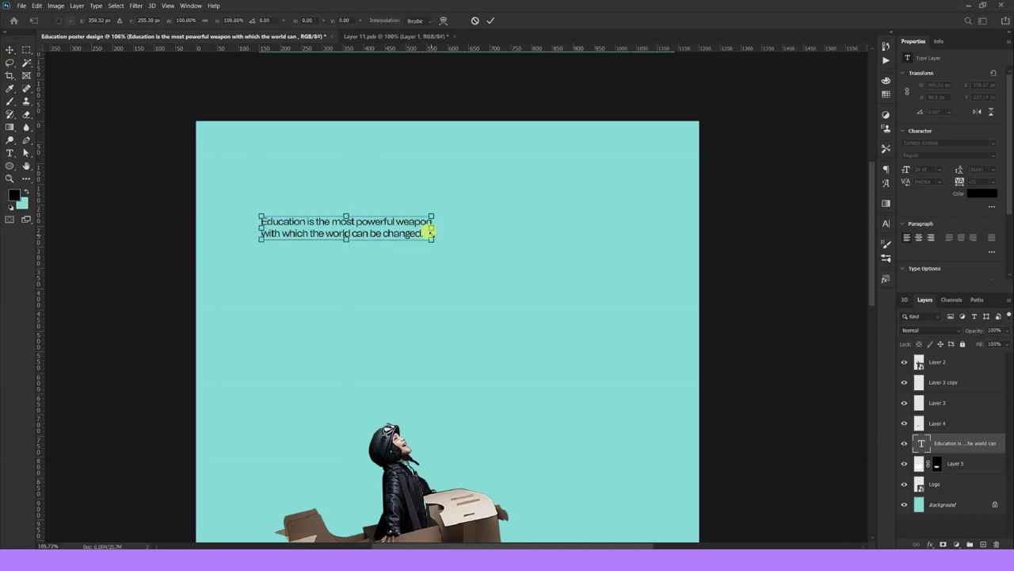
{"action": "left_click_drag", "start_coordinate": [428, 232], "coordinate": [585, 256]}
{"action": "left_click_drag", "start_coordinate": [261, 238], "coordinate": [275, 237]}
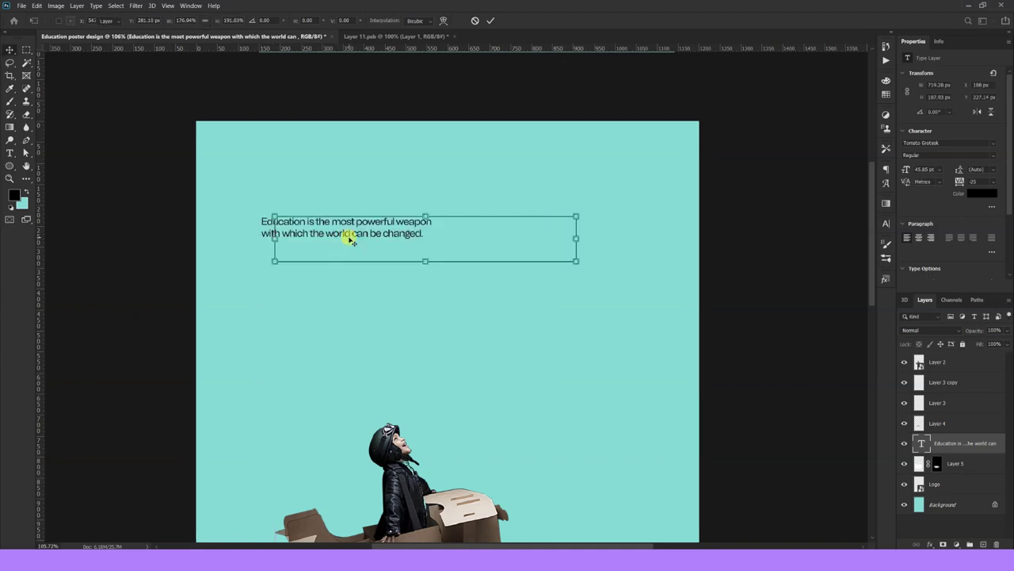
{"action": "key", "text": "Return"}
{"action": "left_click_drag", "start_coordinate": [358, 234], "coordinate": [380, 235]}
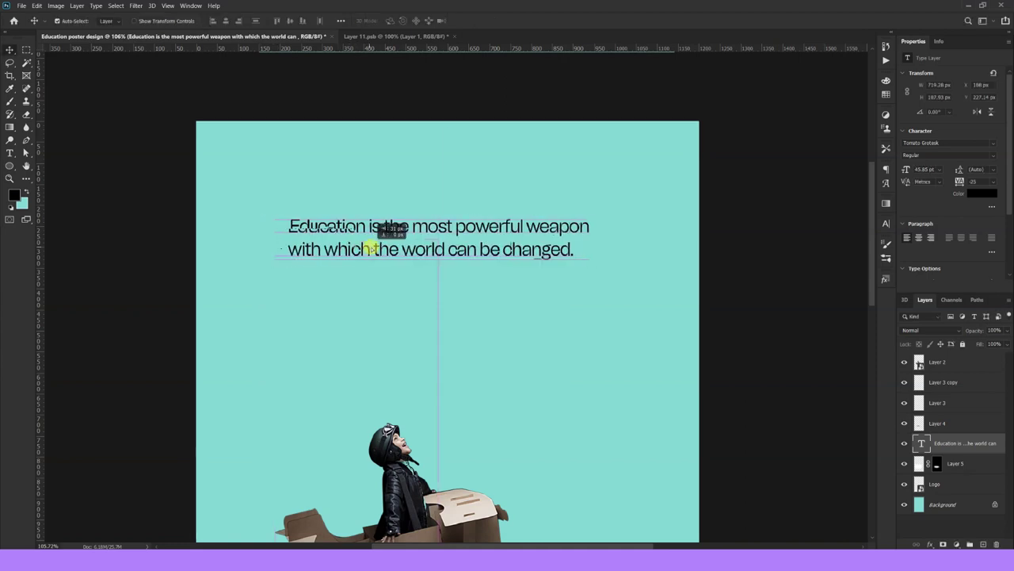
{"action": "left_click", "coordinate": [928, 168]}
{"action": "key", "text": "Return"}
{"action": "key", "text": "u"}
{"action": "mouse_move", "coordinate": [279, 196]}
{"action": "left_mouse_down"}
{"action": "mouse_move", "coordinate": [605, 265]}
{"action": "mouse_move", "coordinate": [597, 266]}
{"action": "left_mouse_up"}
Step: Set the foreground colour to tan #c99d73 sampled from the cardboard plane
{"action": "scroll", "coordinate": [99, 143], "scroll_direction": "up", "scroll_amount": 1}
{"action": "key", "text": "v"}
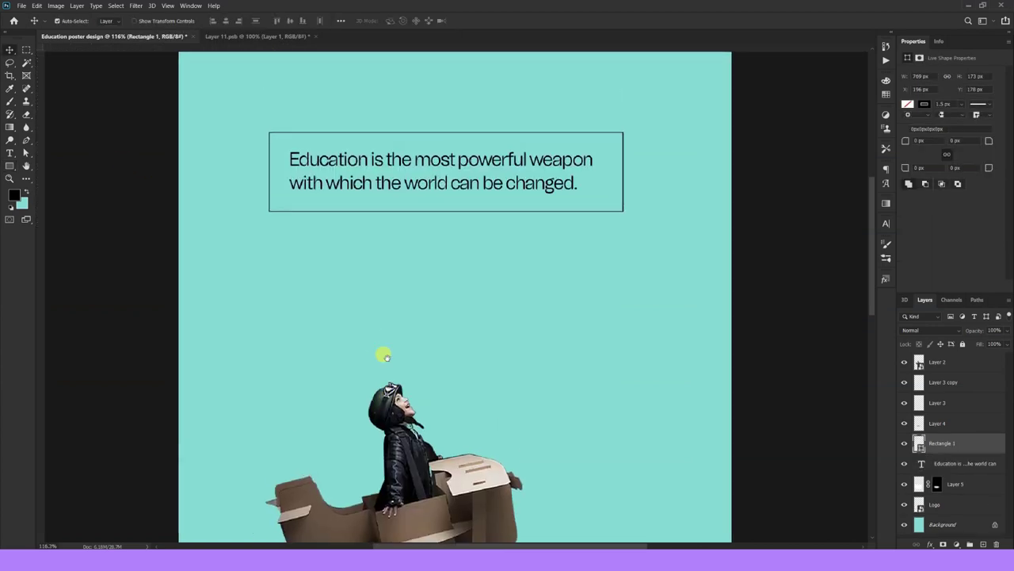
{"action": "left_click", "coordinate": [23, 204]}
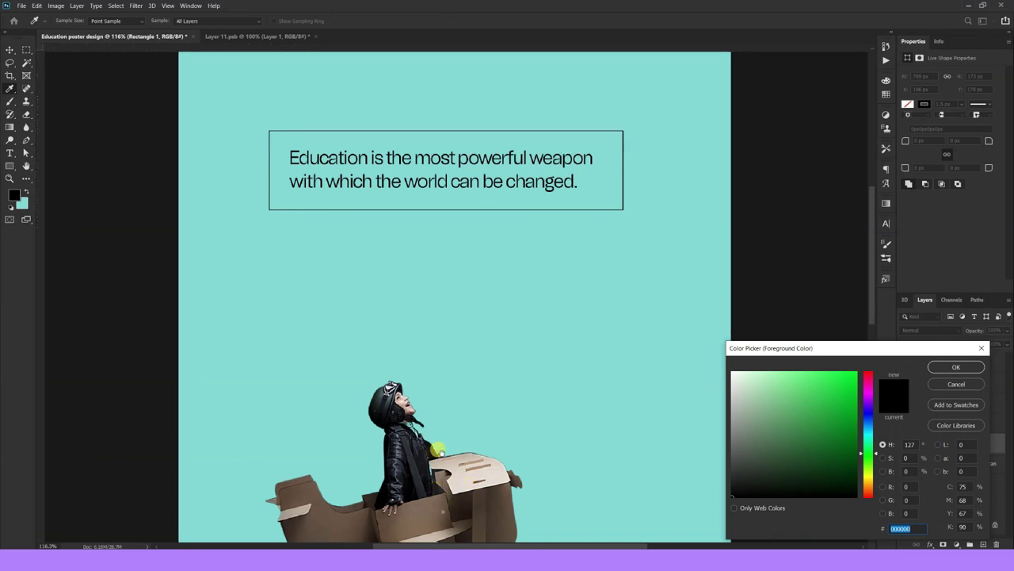
{"action": "scroll", "coordinate": [456, 459], "scroll_direction": "down", "scroll_amount": 2}
{"action": "left_click", "coordinate": [407, 459]}
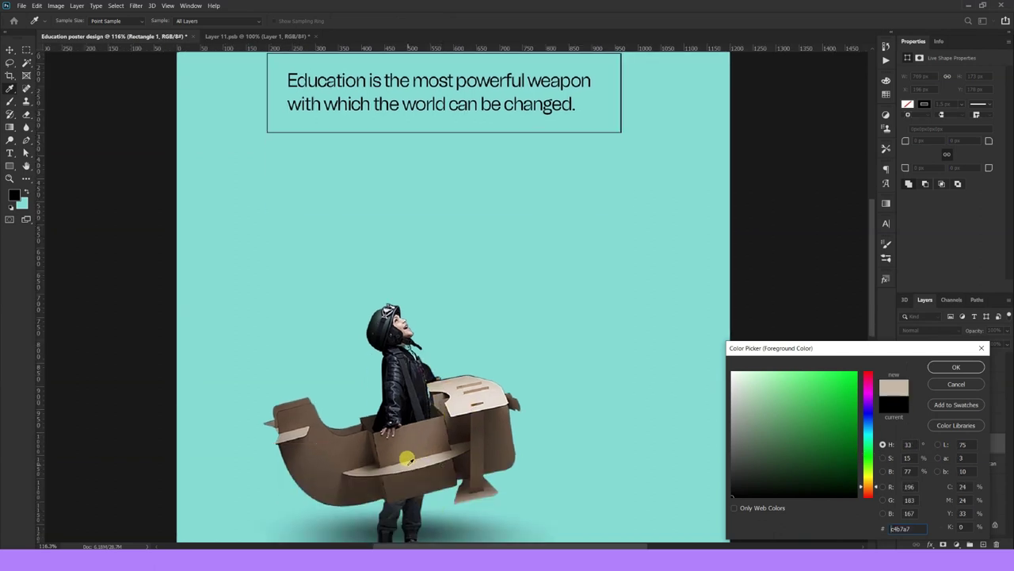
{"action": "left_click", "coordinate": [785, 396]}
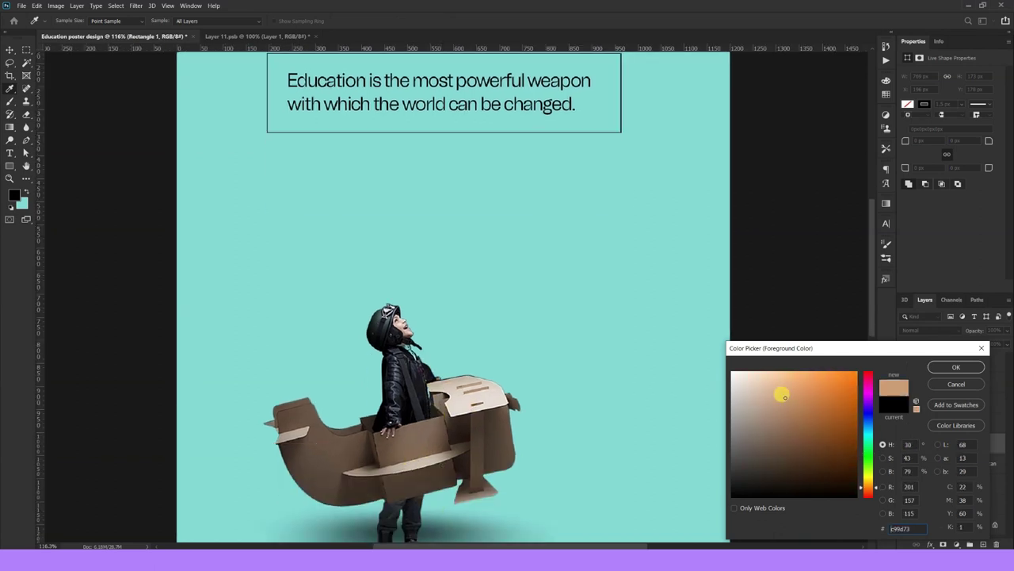
{"action": "left_click", "coordinate": [951, 366]}
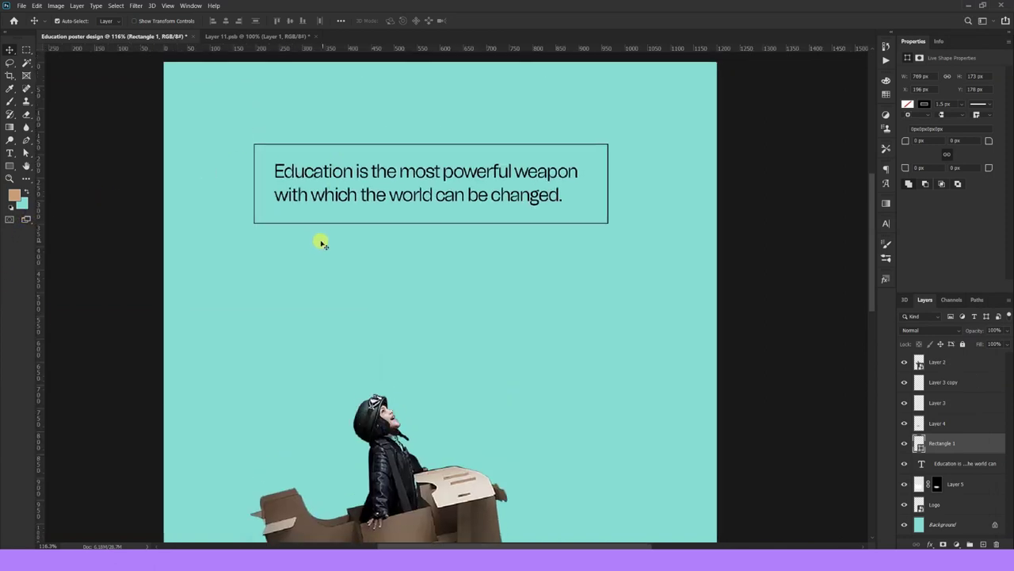
{"action": "scroll", "coordinate": [332, 155], "scroll_direction": "up", "scroll_amount": 5}
Step: Create a " quote-mark text layer set in the Argo Flats font
{"action": "left_click", "coordinate": [9, 152]}
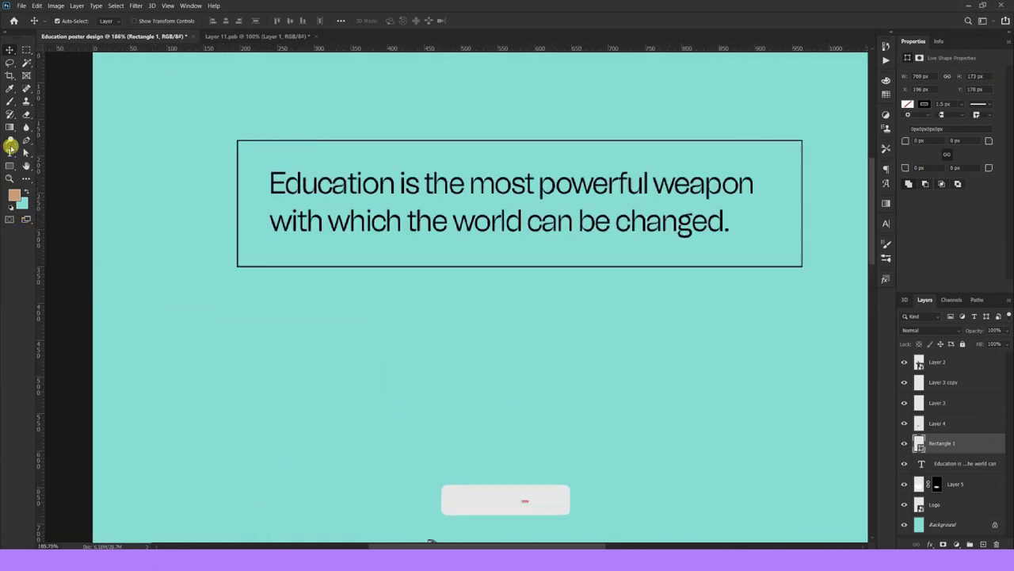
{"action": "left_click", "coordinate": [270, 383]}
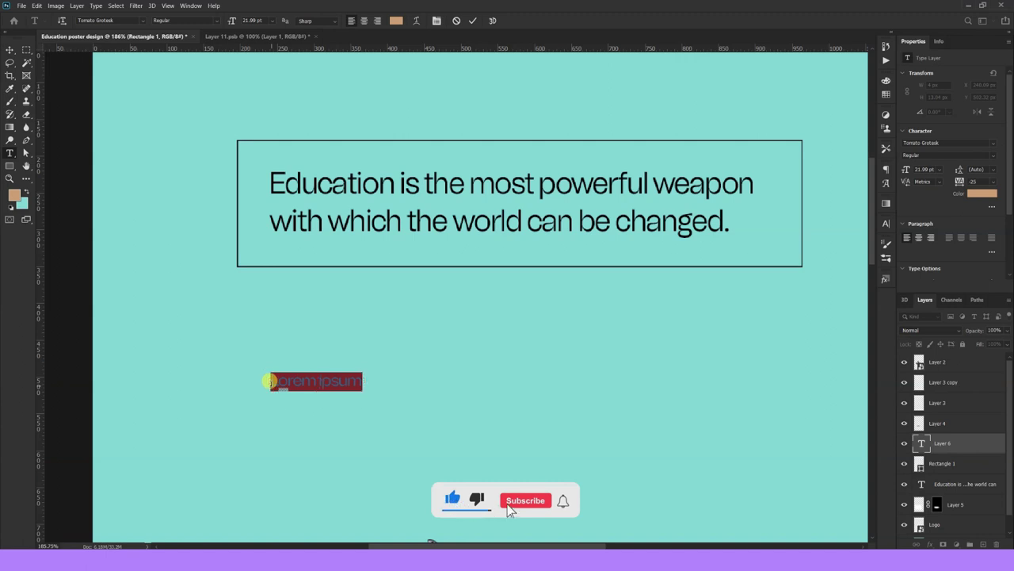
{"action": "key", "text": "BackSpace"}
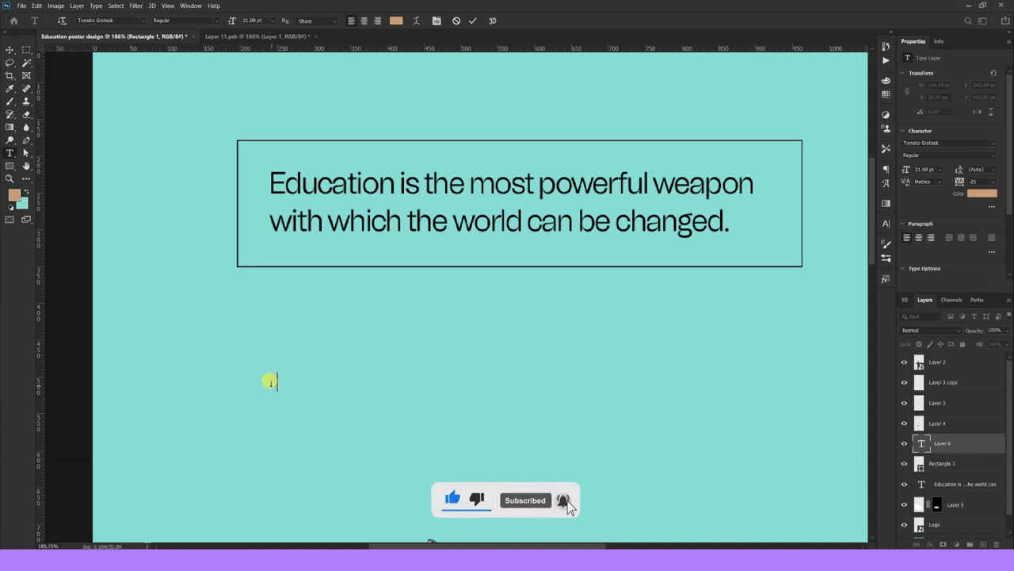
{"action": "type", "text": "\""}
{"action": "left_click", "coordinate": [9, 49]}
{"action": "left_click", "coordinate": [993, 142]}
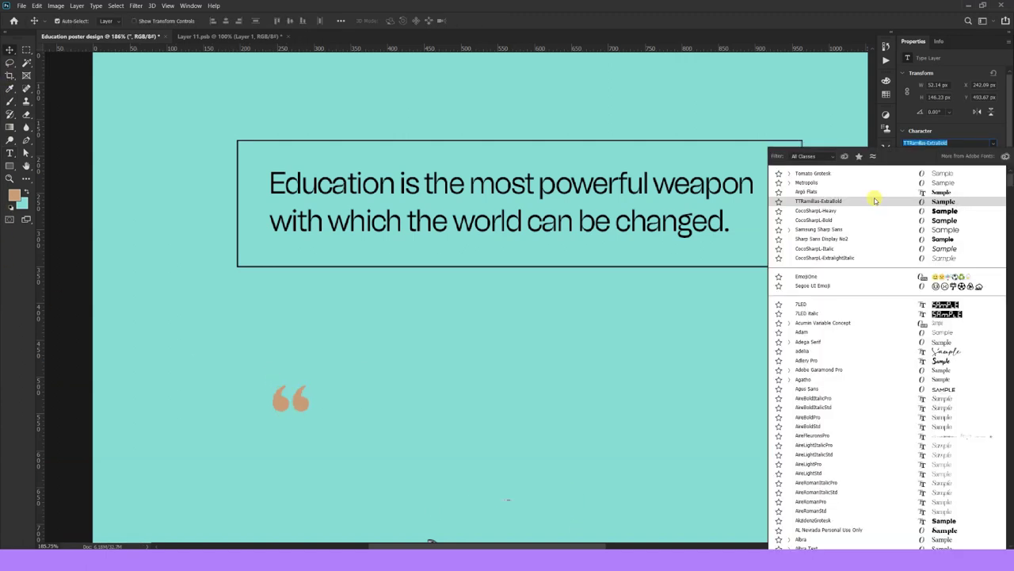
{"action": "left_click", "coordinate": [877, 192]}
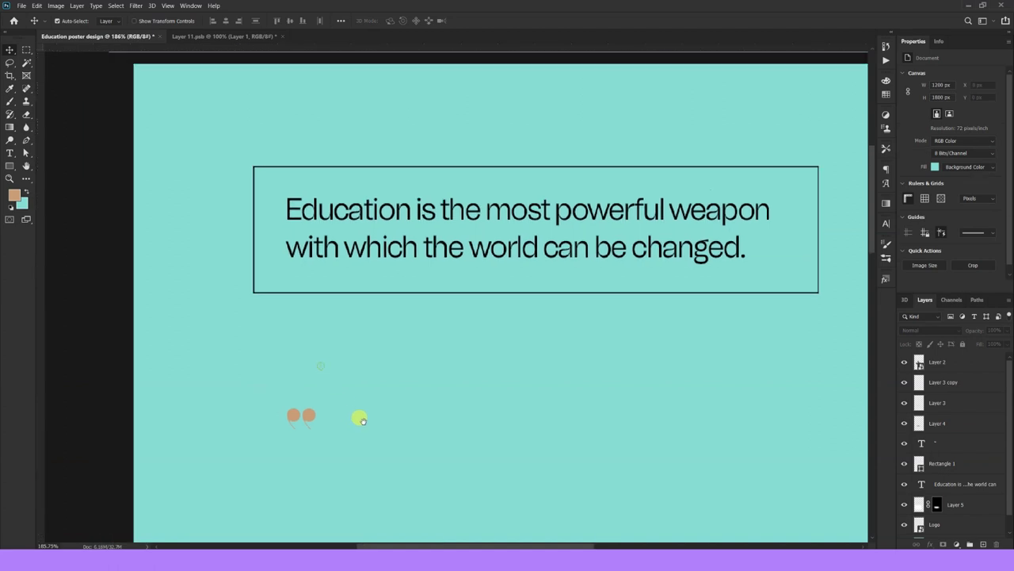
Step: Place the quote mark at the frame's top-left and edit a duplicate below
{"action": "left_click_drag", "start_coordinate": [328, 445], "coordinate": [344, 193]}
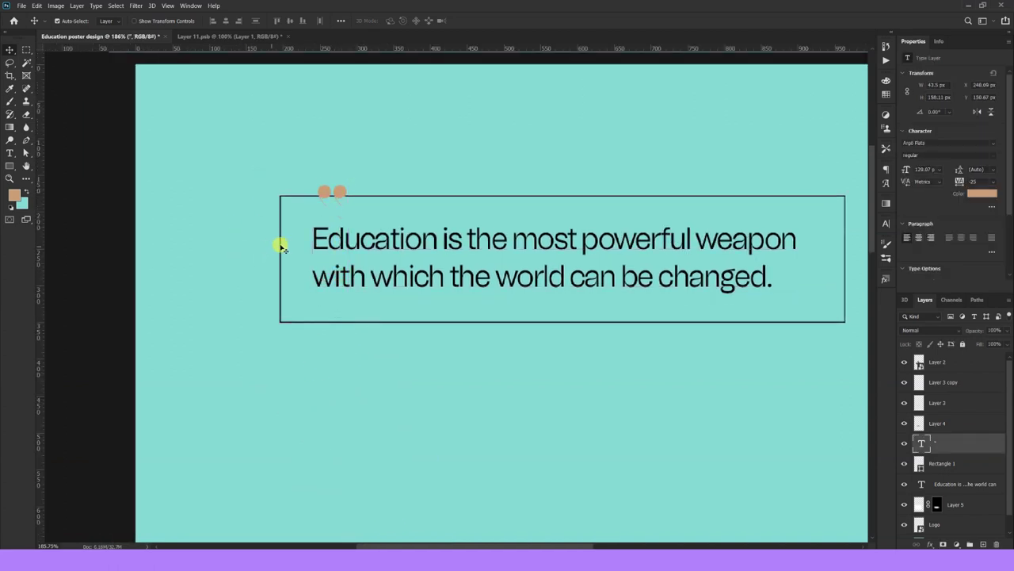
{"action": "mouse_move", "coordinate": [344, 193]}
{"action": "left_mouse_down"}
{"action": "mouse_move", "coordinate": [340, 398]}
{"action": "mouse_move", "coordinate": [419, 461]}
{"action": "left_mouse_up"}
{"action": "double_click", "coordinate": [418, 460]}
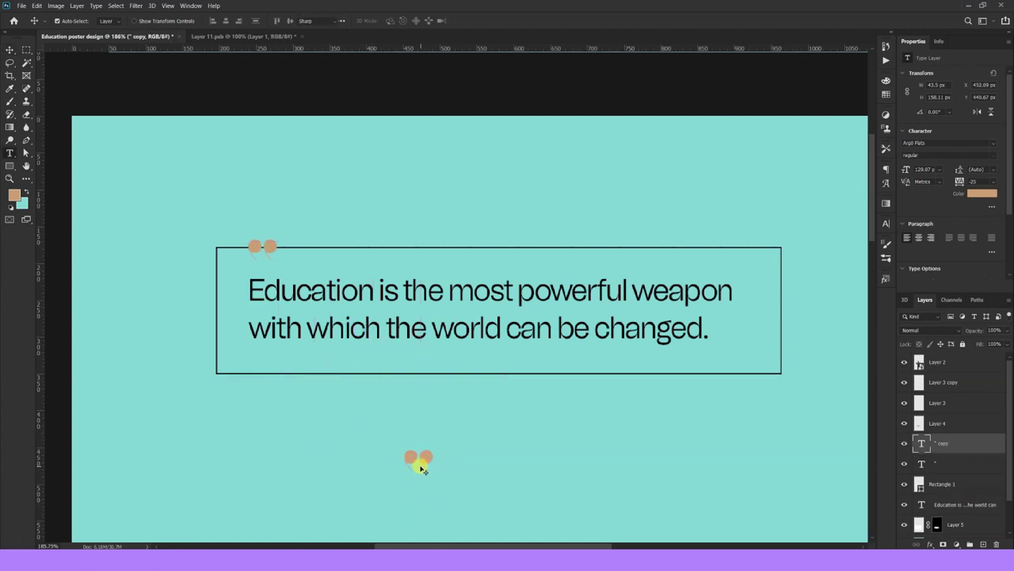
{"action": "left_click", "coordinate": [418, 461]}
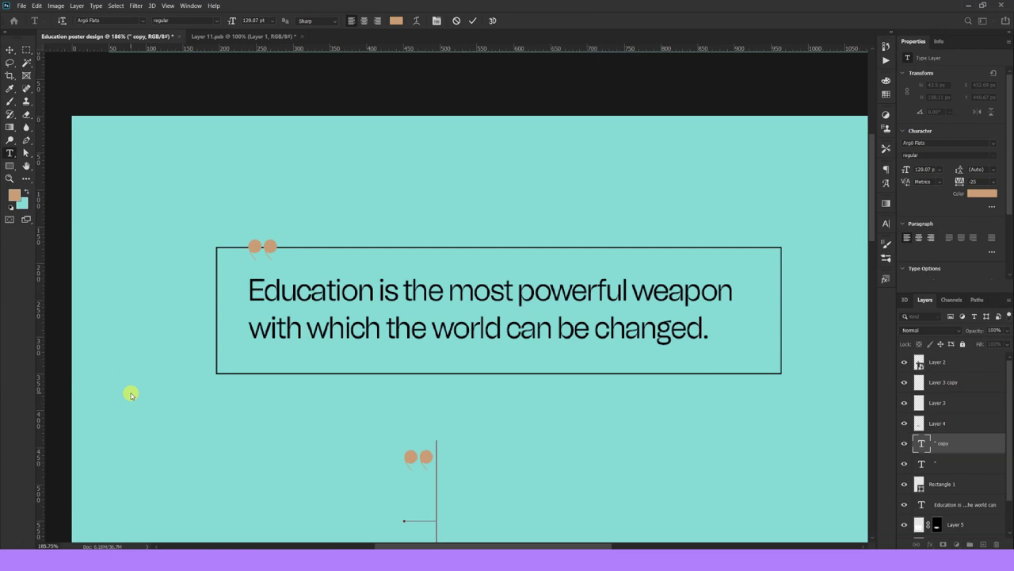
{"action": "type", "text": "\""}
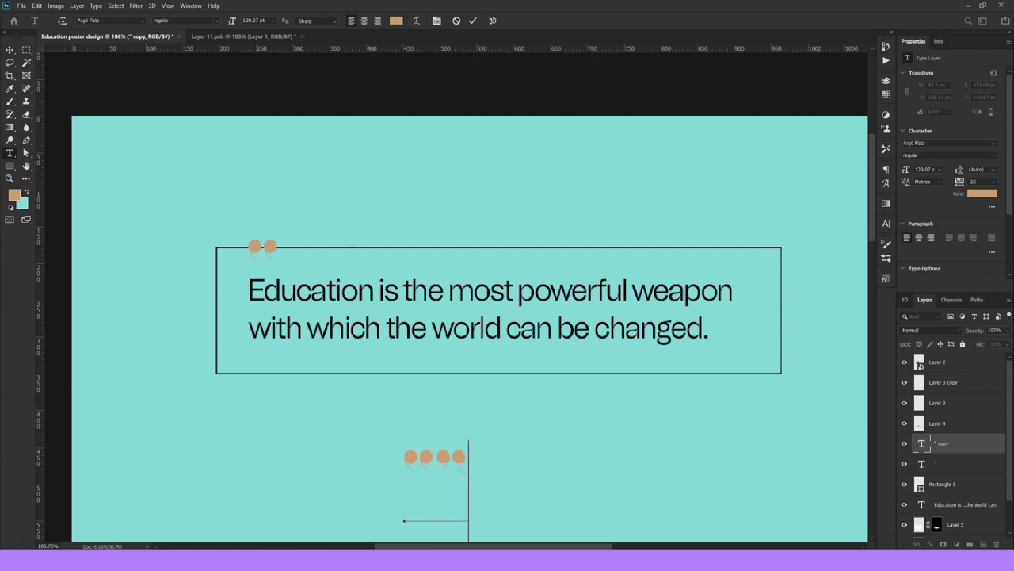
{"action": "left_click_drag", "start_coordinate": [437, 460], "coordinate": [389, 464]}
{"action": "key", "text": "BackSpace"}
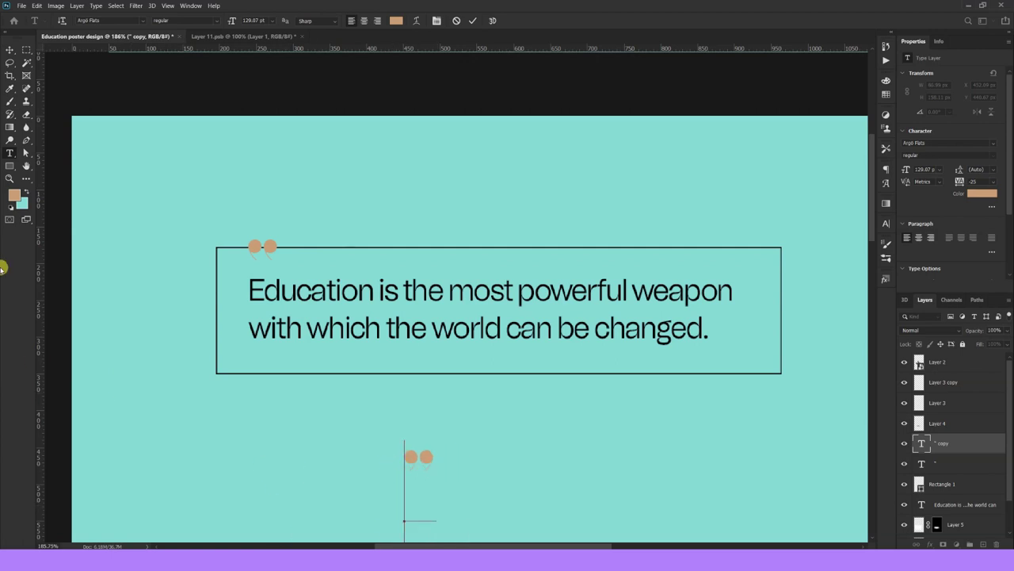
Step: Select the word Education in the quote text, keeping its colour black
{"action": "left_click", "coordinate": [10, 49]}
{"action": "left_click", "coordinate": [357, 292]}
{"action": "double_click", "coordinate": [369, 290]}
{"action": "left_click_drag", "start_coordinate": [369, 290], "coordinate": [222, 293]}
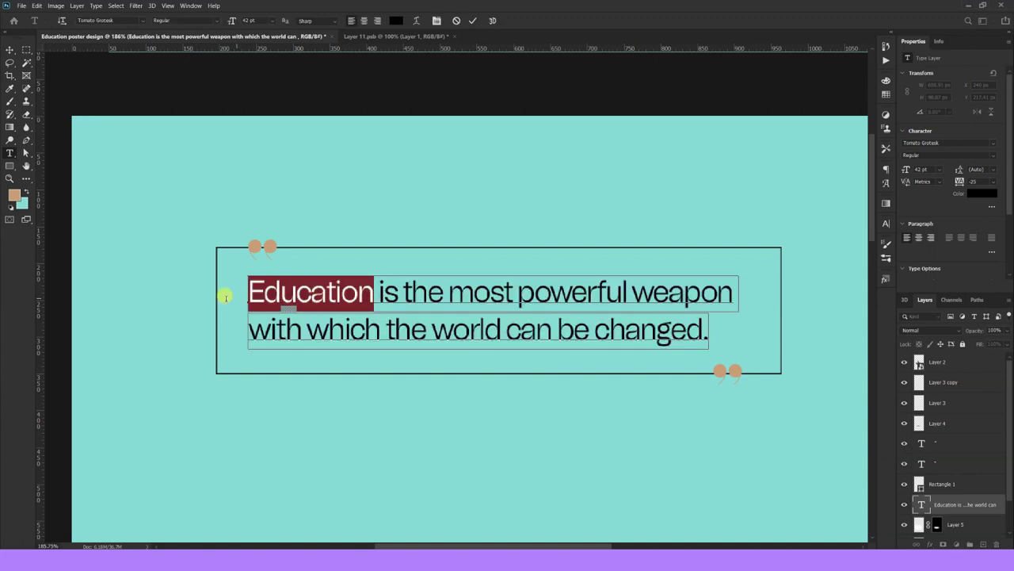
{"action": "left_click", "coordinate": [981, 200]}
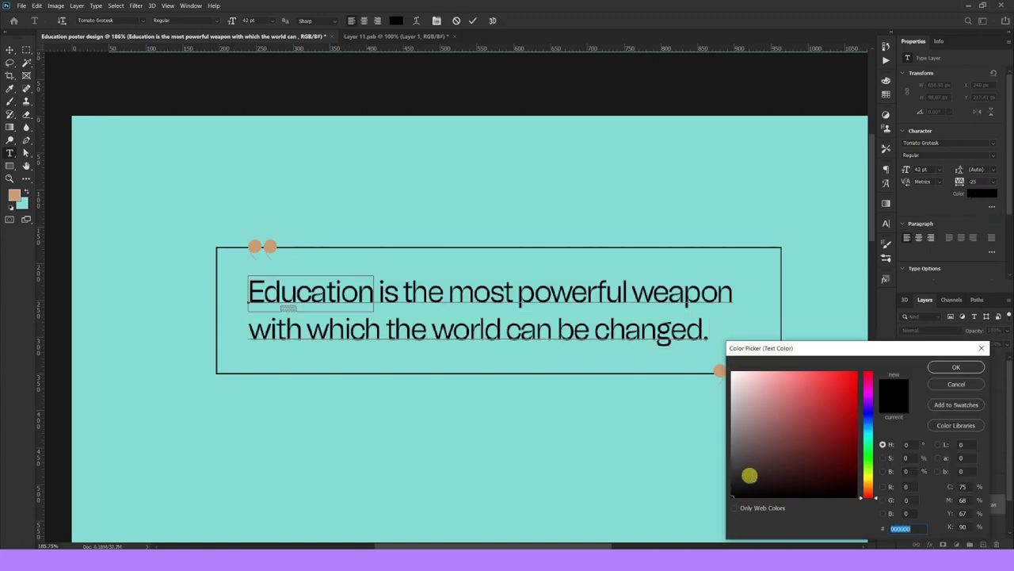
{"action": "left_click", "coordinate": [956, 384]}
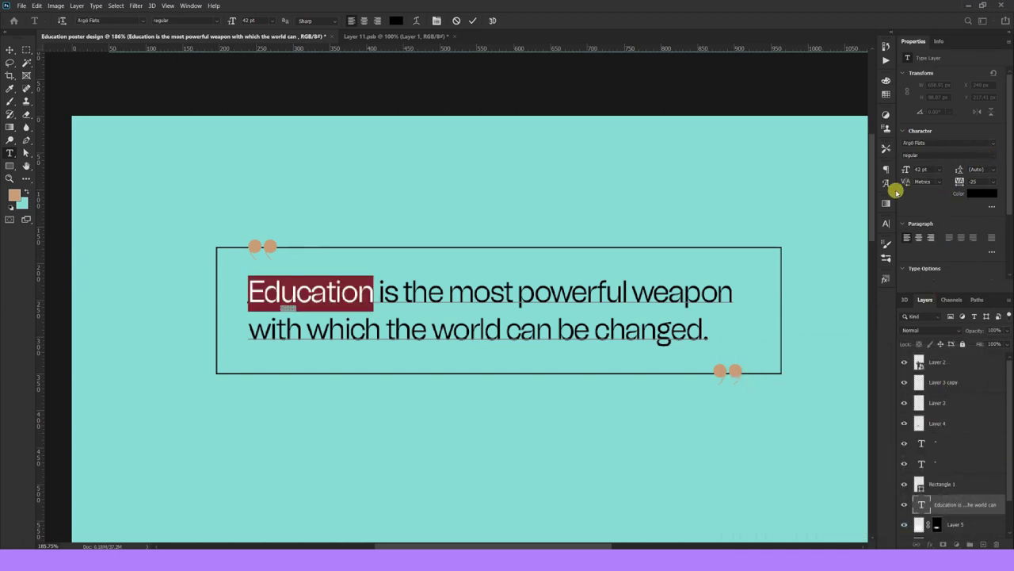
Step: Set the word Education to the SemiBold font style
{"action": "left_click_drag", "start_coordinate": [403, 294], "coordinate": [220, 295]}
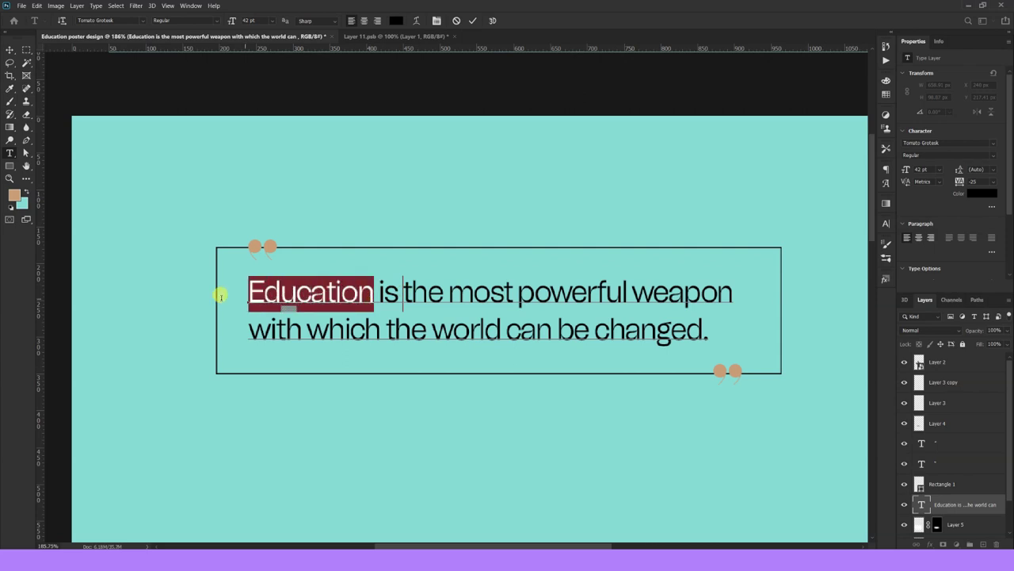
{"action": "left_click", "coordinate": [992, 155]}
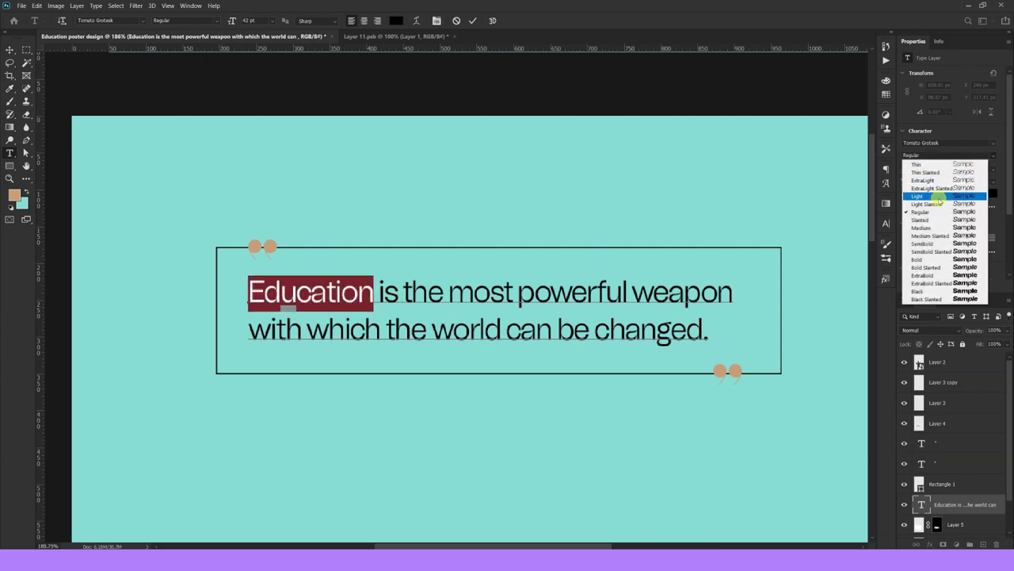
{"action": "left_click", "coordinate": [924, 260]}
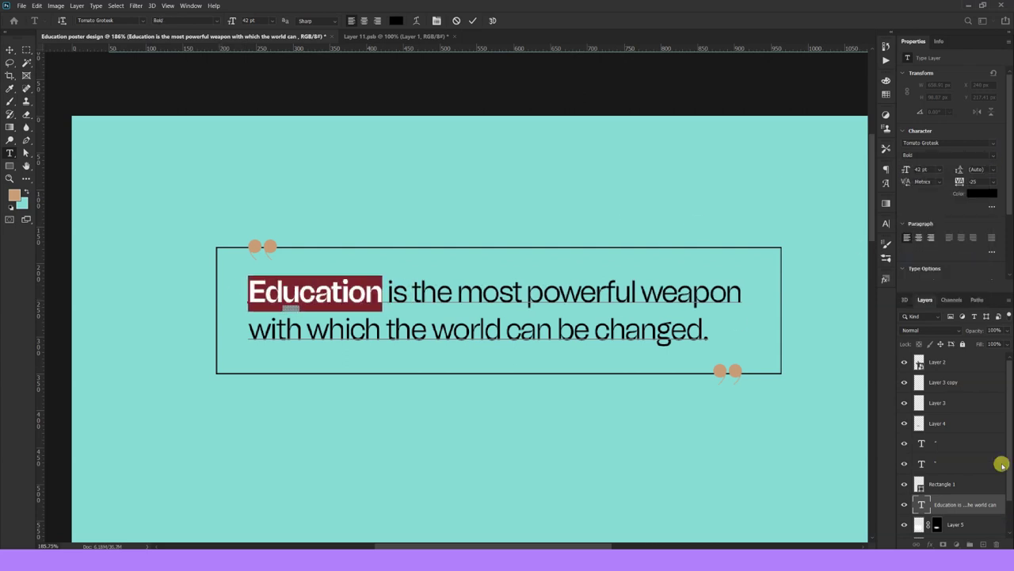
{"action": "left_click", "coordinate": [992, 156]}
{"action": "left_click", "coordinate": [924, 229]}
{"action": "left_click", "coordinate": [9, 49]}
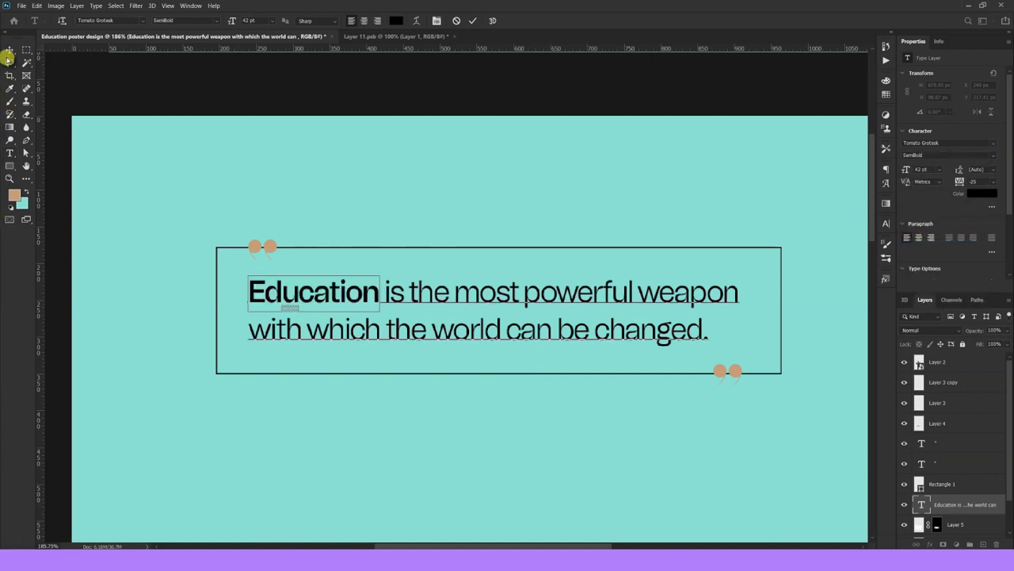
{"action": "scroll", "coordinate": [293, 206], "scroll_direction": "down", "scroll_amount": 2, "text": "alt"}
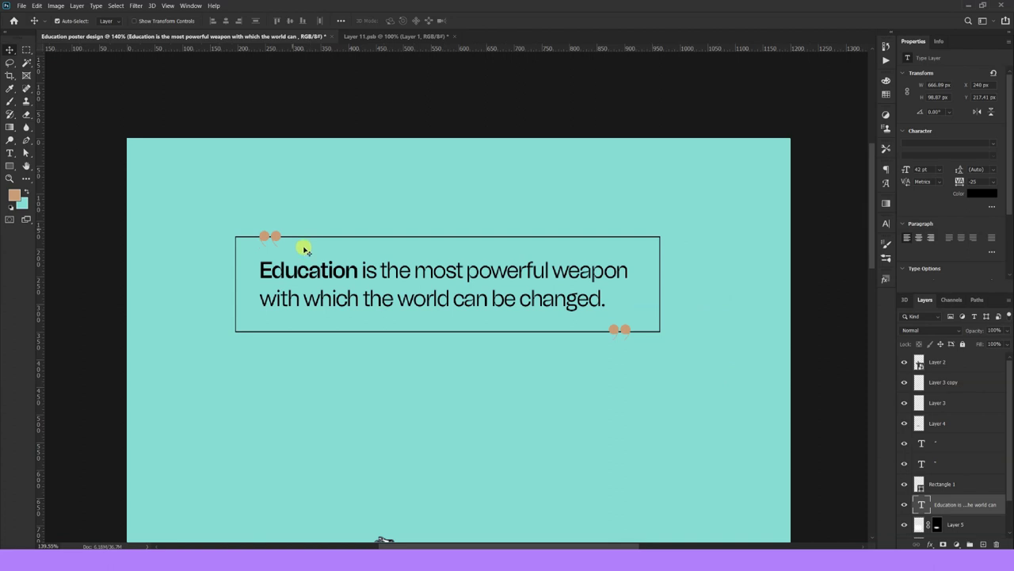
Step: Add a layer mask to the Rectangle 1 quote frame
{"action": "left_click", "coordinate": [353, 246]}
{"action": "scroll", "coordinate": [353, 246], "scroll_direction": "up", "scroll_amount": 3, "text": "alt"}
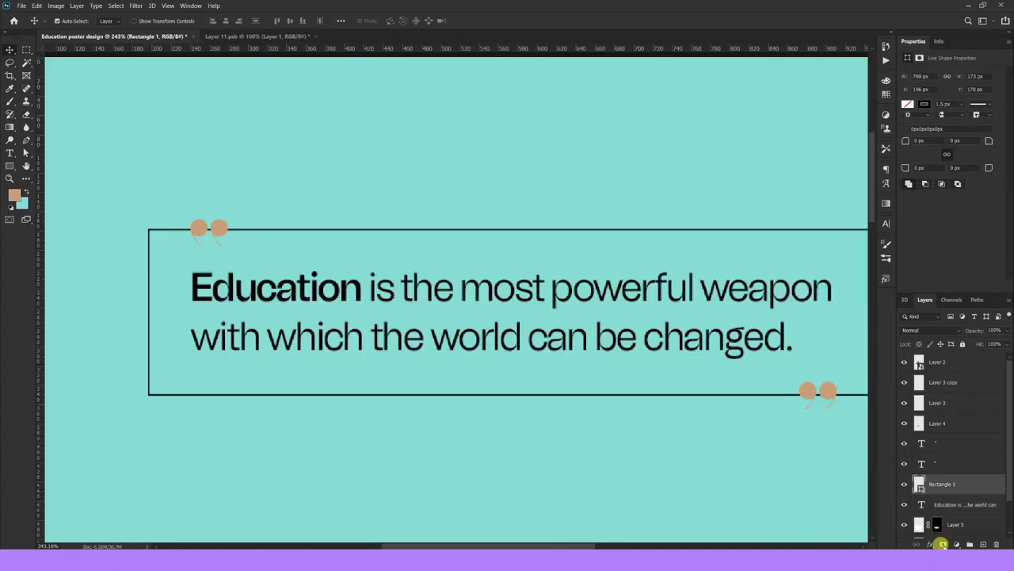
{"action": "left_click", "coordinate": [943, 544]}
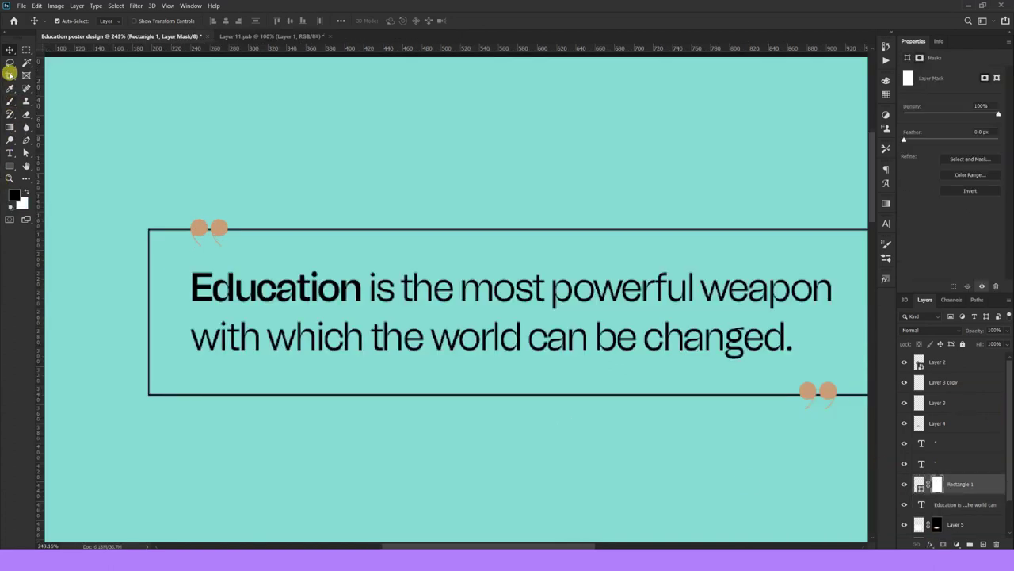
{"action": "left_click", "coordinate": [27, 50]}
Step: Mask out the frame border around the top-left and bottom-right quote marks
{"action": "left_click_drag", "start_coordinate": [181, 219], "coordinate": [231, 240]}
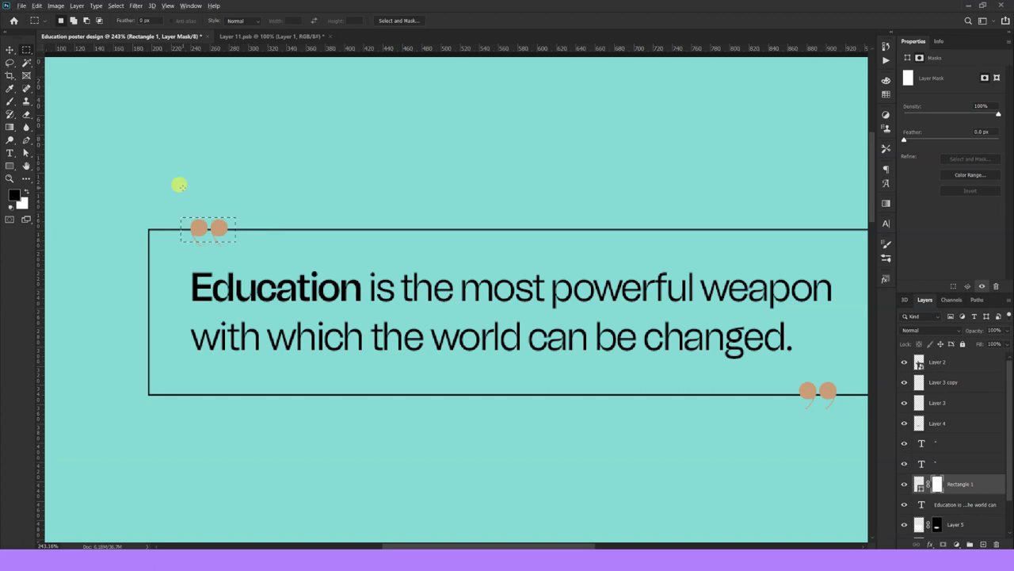
{"action": "scroll", "coordinate": [317, 262], "scroll_direction": "right", "scroll_amount": 1}
{"action": "left_click_drag", "start_coordinate": [750, 381], "coordinate": [804, 399]}
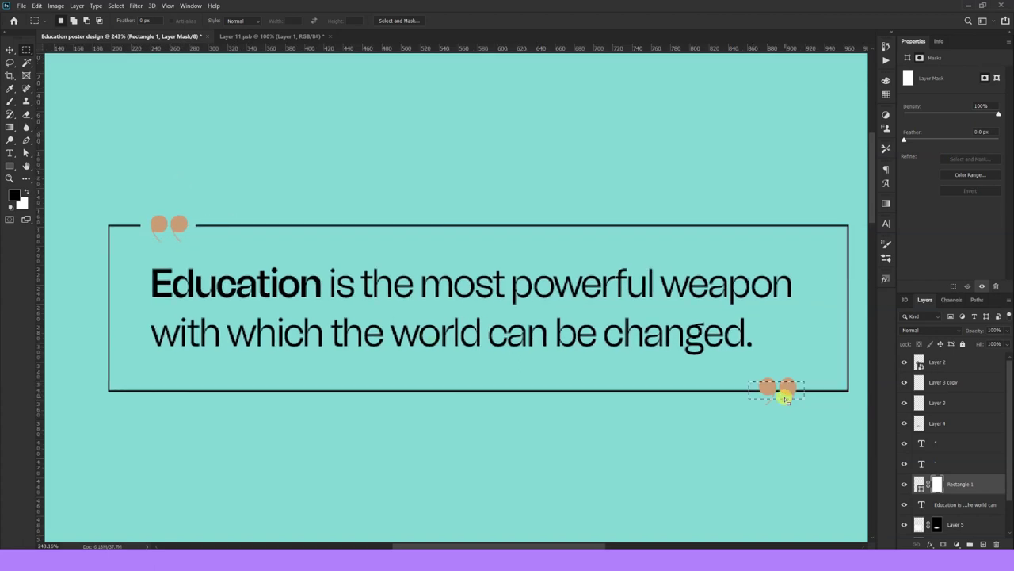
{"action": "scroll", "coordinate": [787, 401], "scroll_direction": "down", "scroll_amount": 3}
{"action": "scroll", "coordinate": [640, 323], "scroll_direction": "down", "scroll_amount": 3}
{"action": "key", "text": "v"}
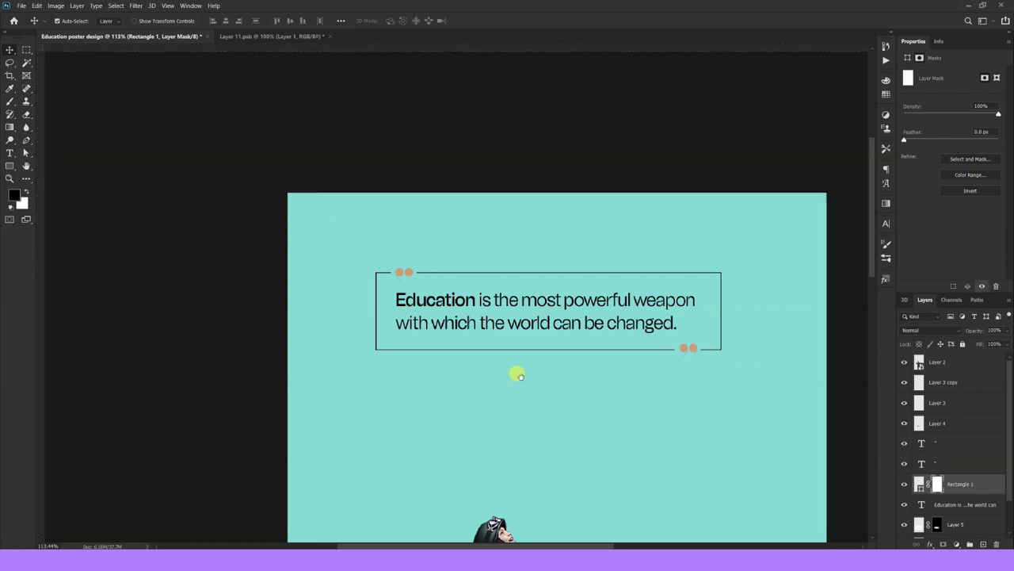
{"action": "left_click_drag", "start_coordinate": [516, 378], "coordinate": [495, 339]}
{"action": "scroll", "coordinate": [498, 335], "scroll_direction": "down", "scroll_amount": 3}
{"action": "scroll", "coordinate": [498, 335], "scroll_direction": "up", "scroll_amount": 1}
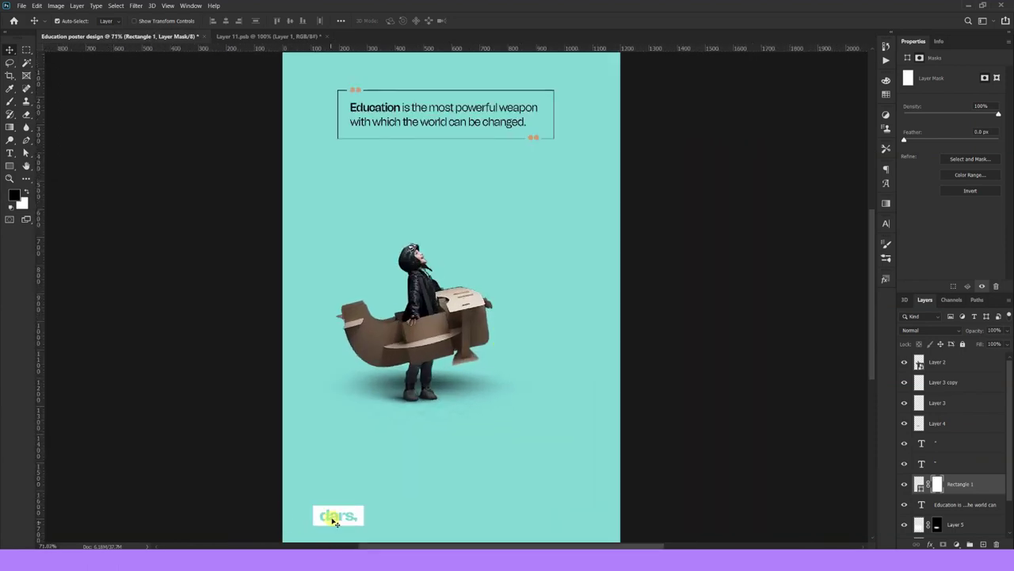
Step: Centre the quote box horizontally on the poster using smart guides
{"action": "left_click", "coordinate": [428, 101]}
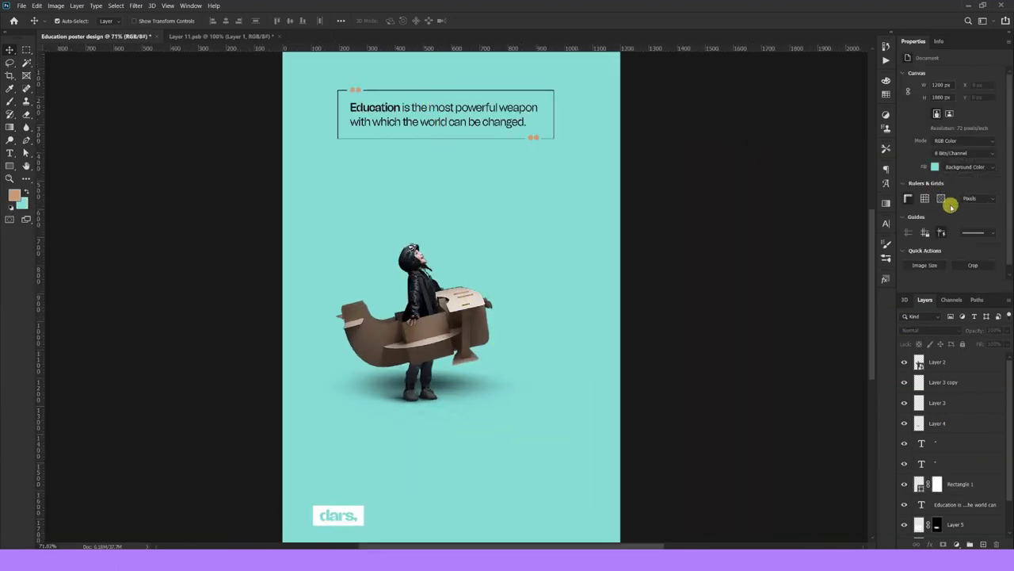
{"action": "scroll", "coordinate": [430, 102], "scroll_direction": "down", "scroll_amount": 1}
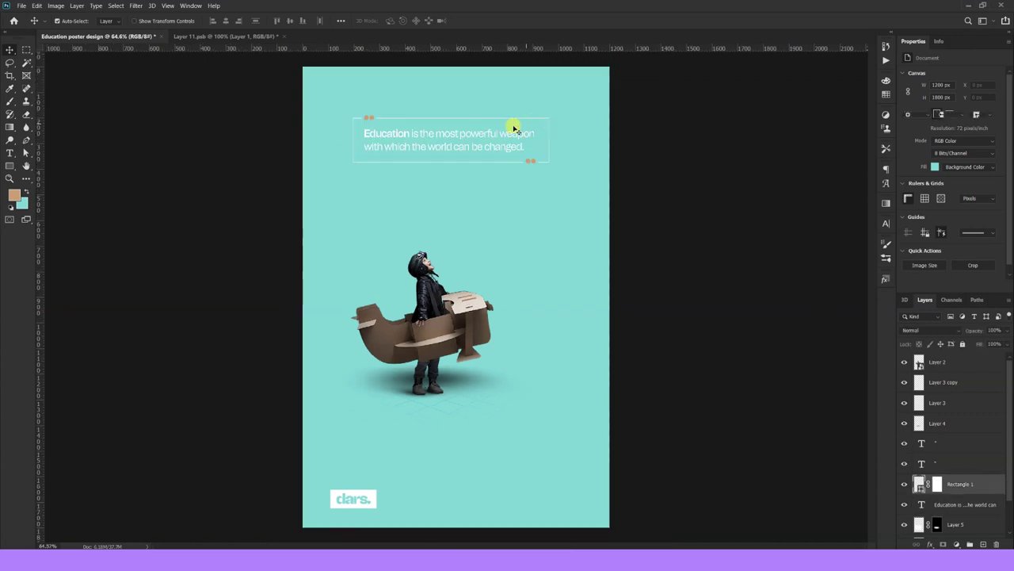
{"action": "left_click_drag", "start_coordinate": [392, 145], "coordinate": [394, 149]}
{"action": "left_click", "coordinate": [225, 20]}
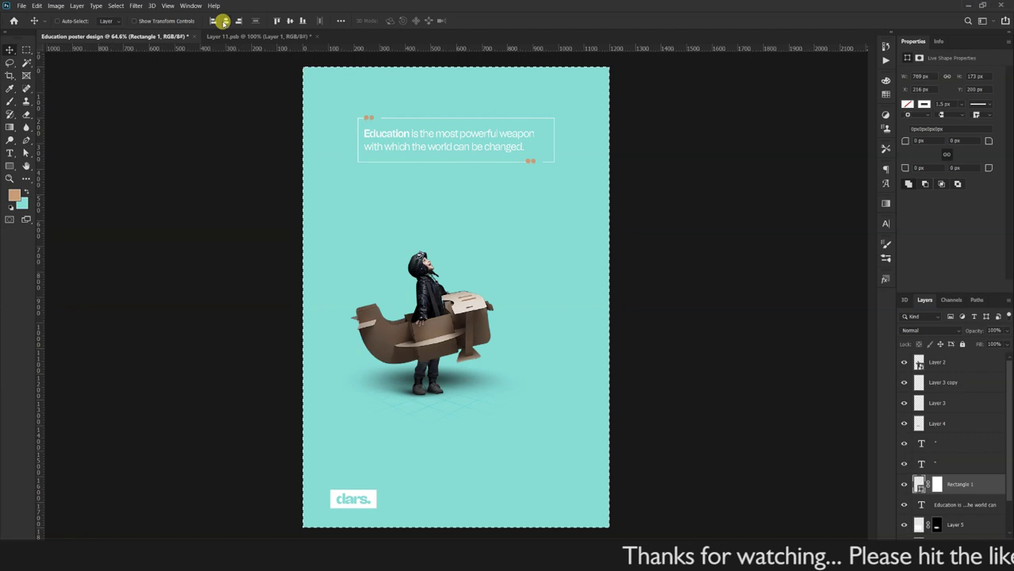
Step: Nudge the opening quote marks slightly right along the frame's top edge
{"action": "scroll", "coordinate": [336, 119], "scroll_direction": "up", "scroll_amount": 3}
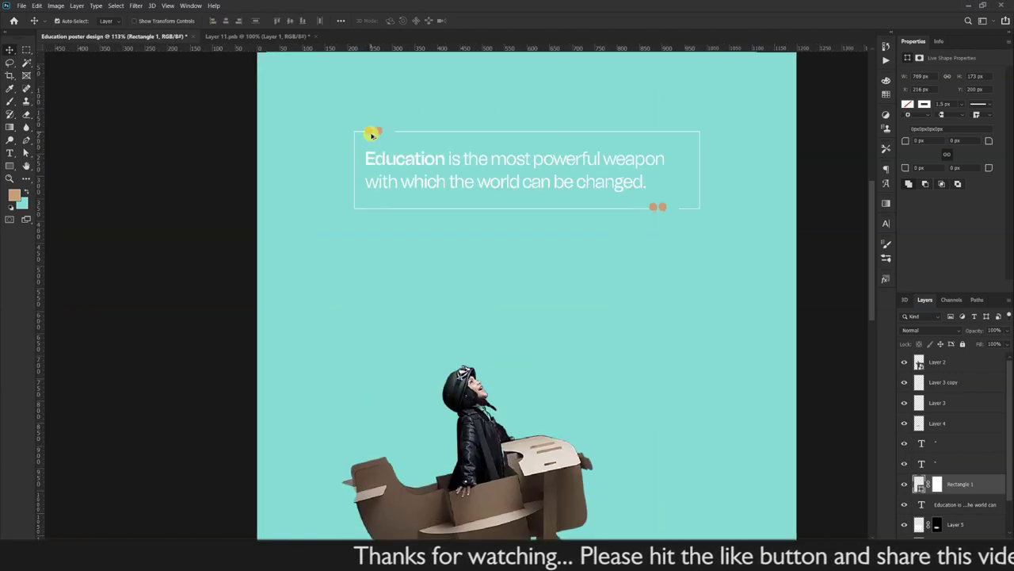
{"action": "left_click_drag", "start_coordinate": [379, 133], "coordinate": [386, 130]}
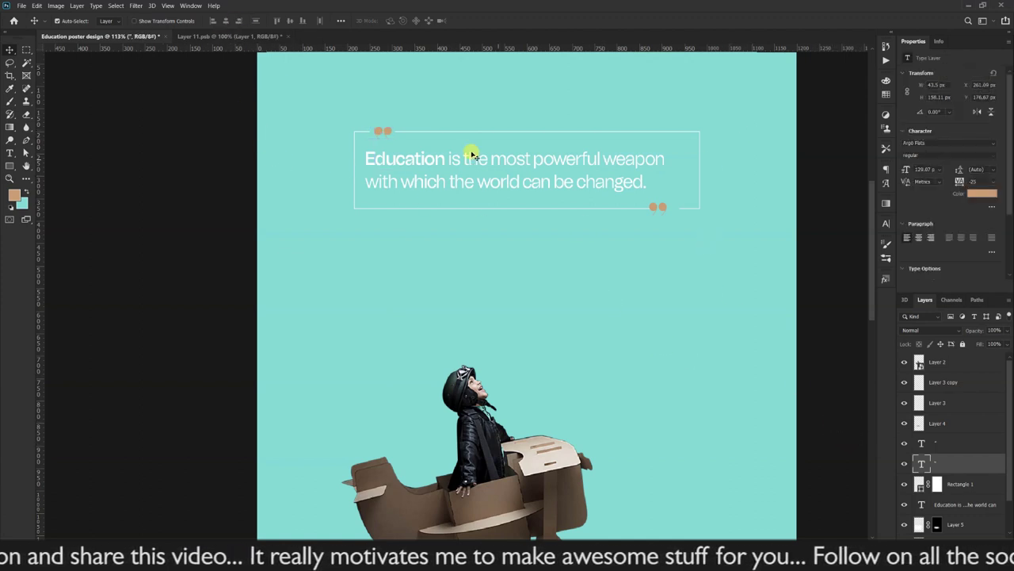
{"action": "scroll", "coordinate": [492, 196], "scroll_direction": "down", "scroll_amount": 2}
{"action": "scroll", "coordinate": [493, 163], "scroll_direction": "down", "scroll_amount": 2}
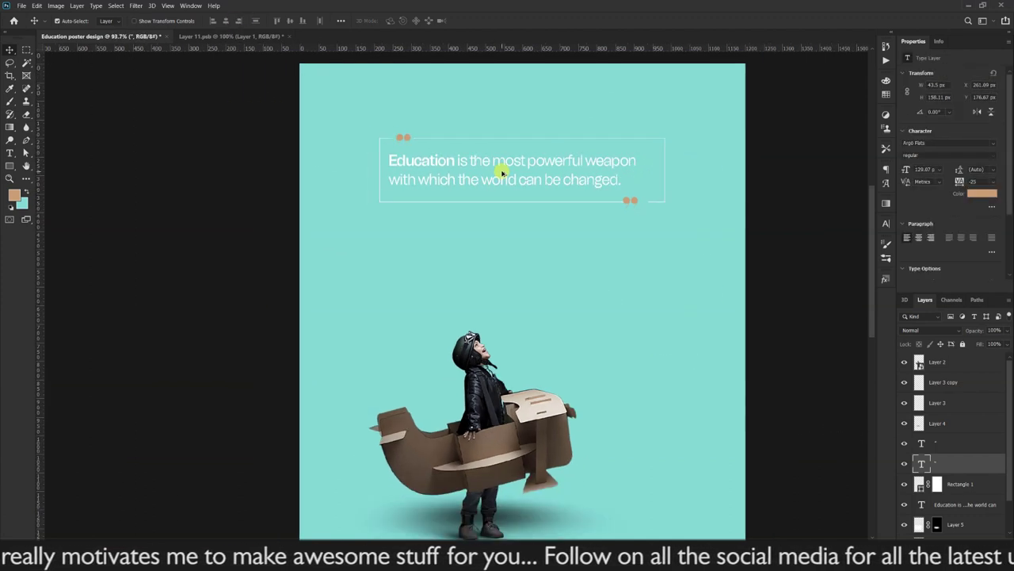
{"action": "scroll", "coordinate": [499, 170], "scroll_direction": "down", "scroll_amount": 2}
{"action": "scroll", "coordinate": [474, 240], "scroll_direction": "down", "scroll_amount": 2}
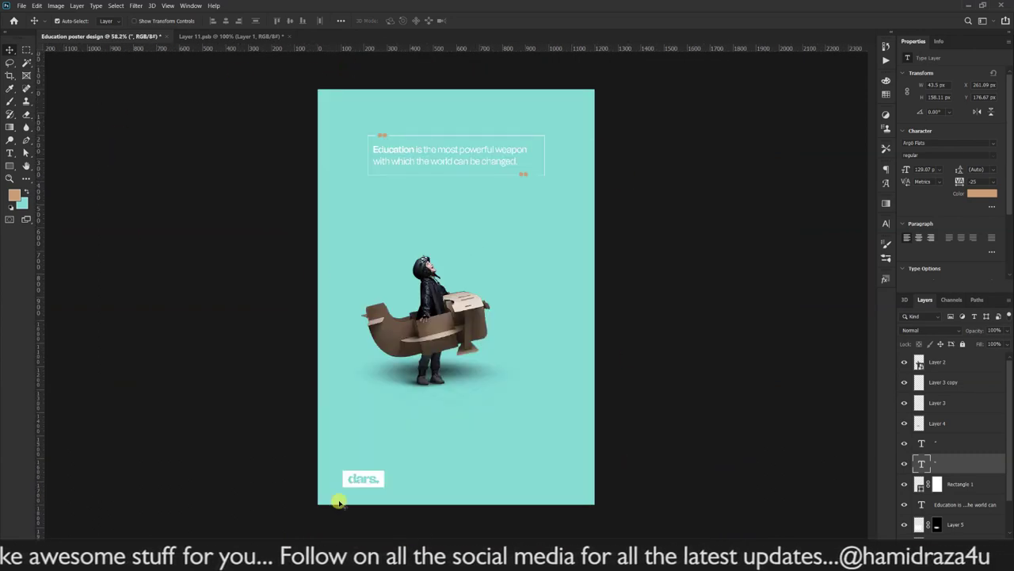
{"action": "left_click_drag", "start_coordinate": [547, 129], "coordinate": [539, 141]}
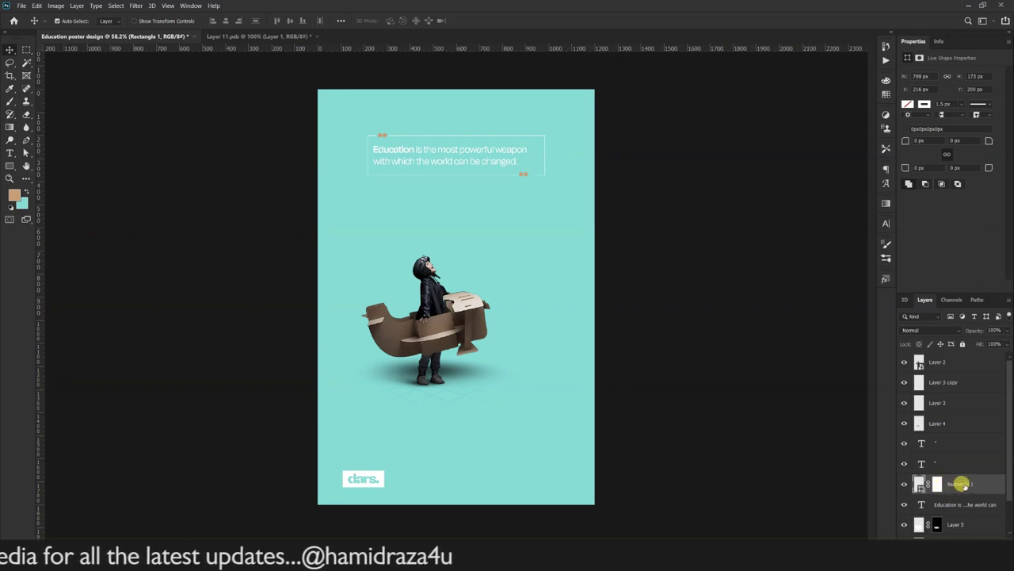
Step: Select all and align the quote frame to the canvas's horizontal centre
{"action": "scroll", "coordinate": [961, 484], "scroll_direction": "down", "scroll_amount": 2}
{"action": "left_click", "coordinate": [904, 446]}
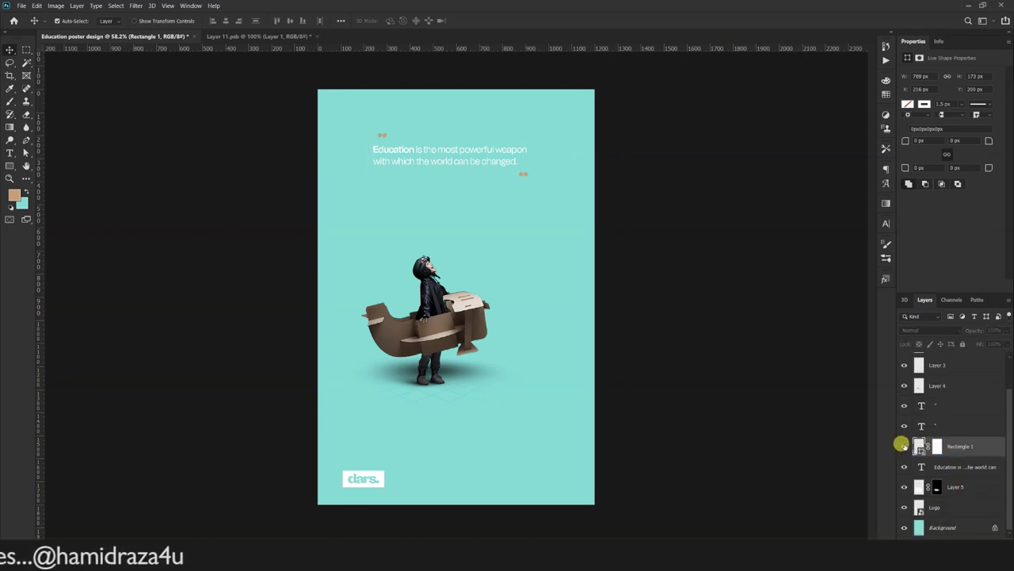
{"action": "key", "text": "ctrl"}
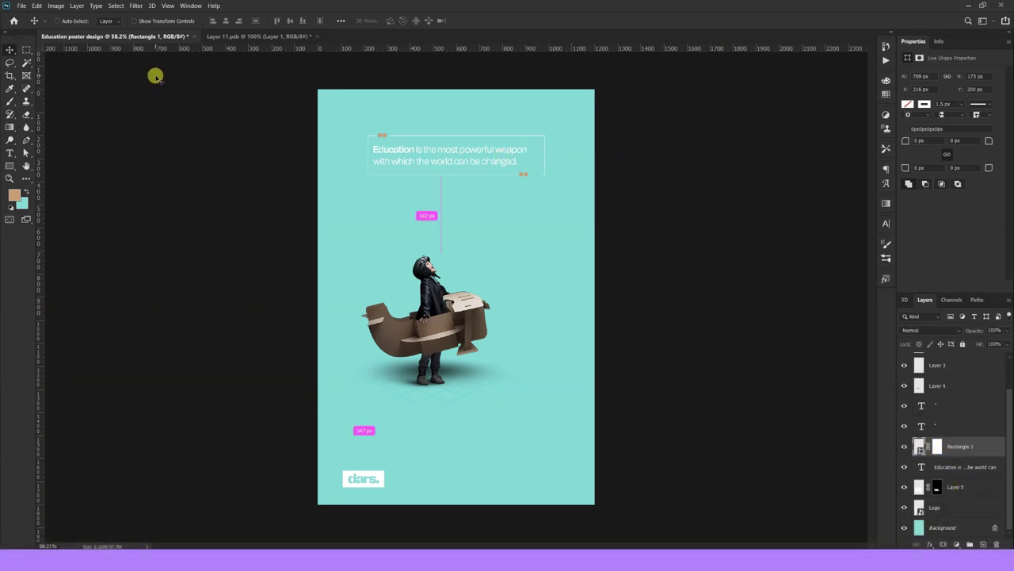
{"action": "key", "text": "ctrl+a"}
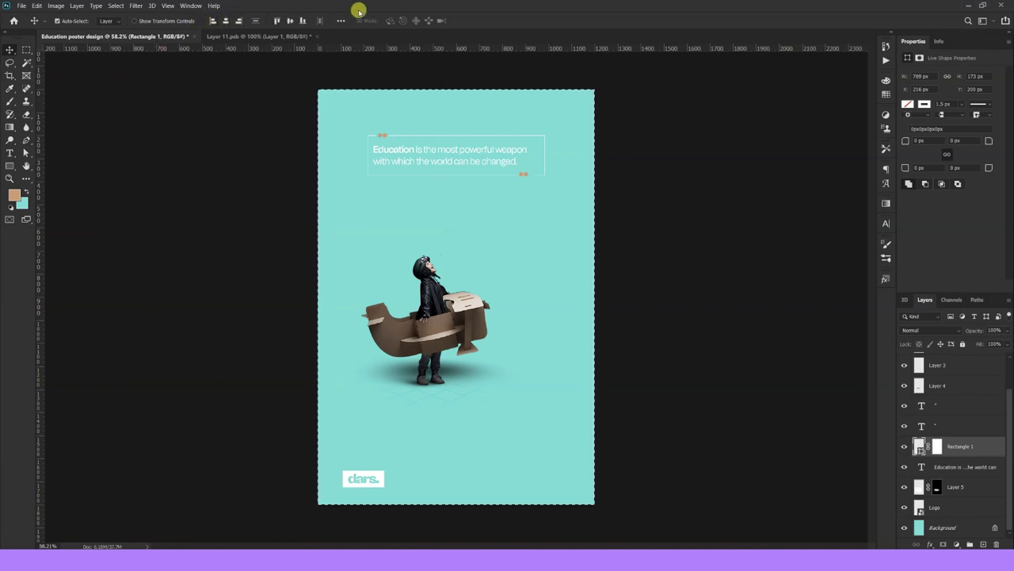
{"action": "left_click", "coordinate": [232, 22]}
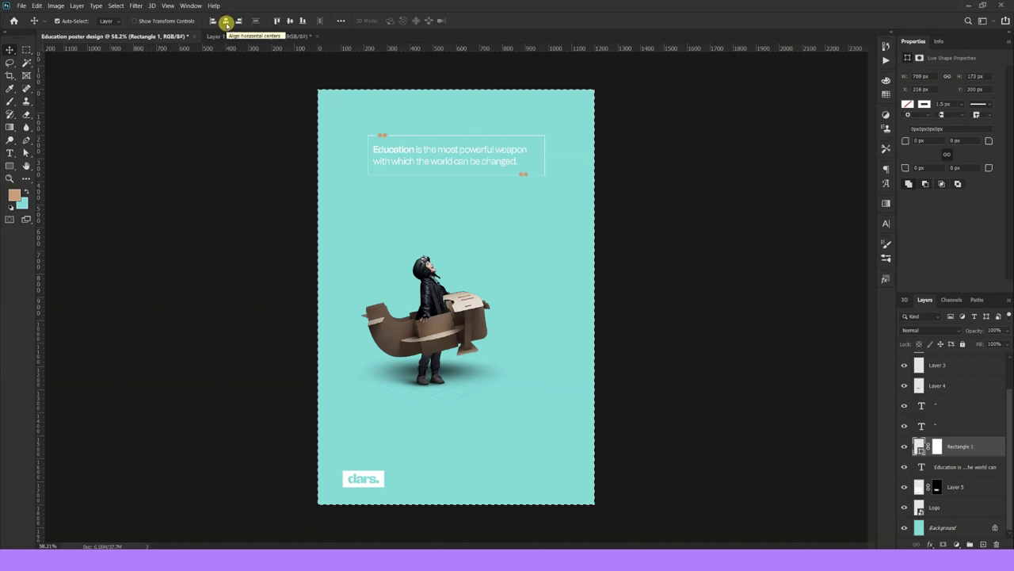
{"action": "left_click", "coordinate": [213, 22]}
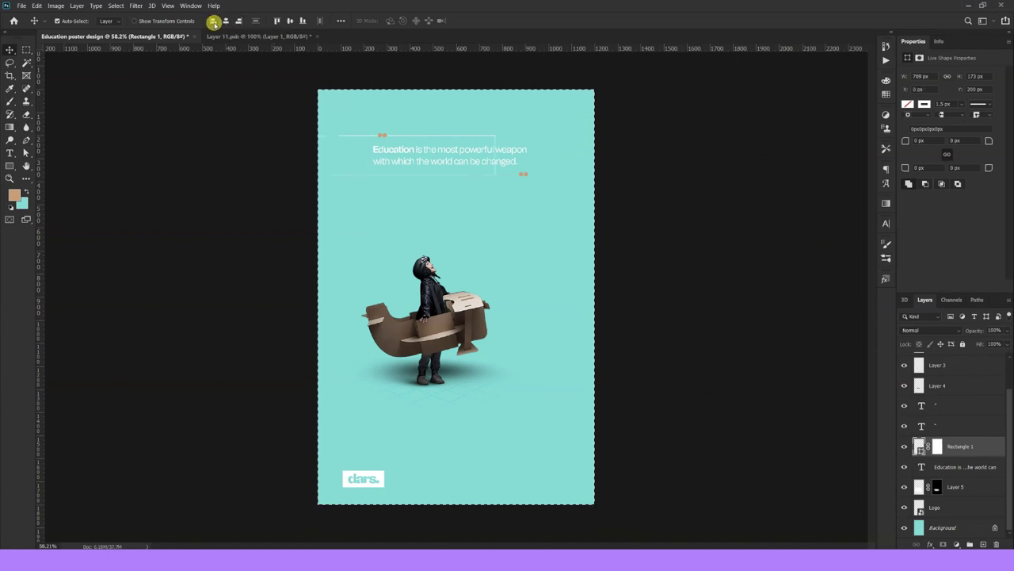
{"action": "left_click", "coordinate": [225, 22]}
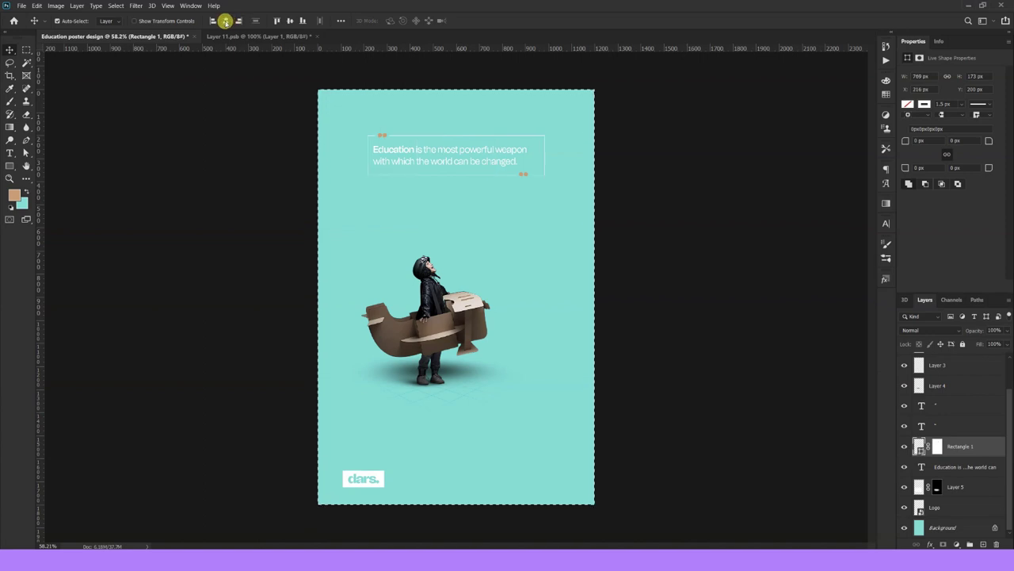
{"action": "key", "text": "ctrl"}
Step: Move the closing quote marks about 21 px right along the frame's bottom edge
{"action": "scroll", "coordinate": [394, 137], "scroll_direction": "up", "scroll_amount": 2}
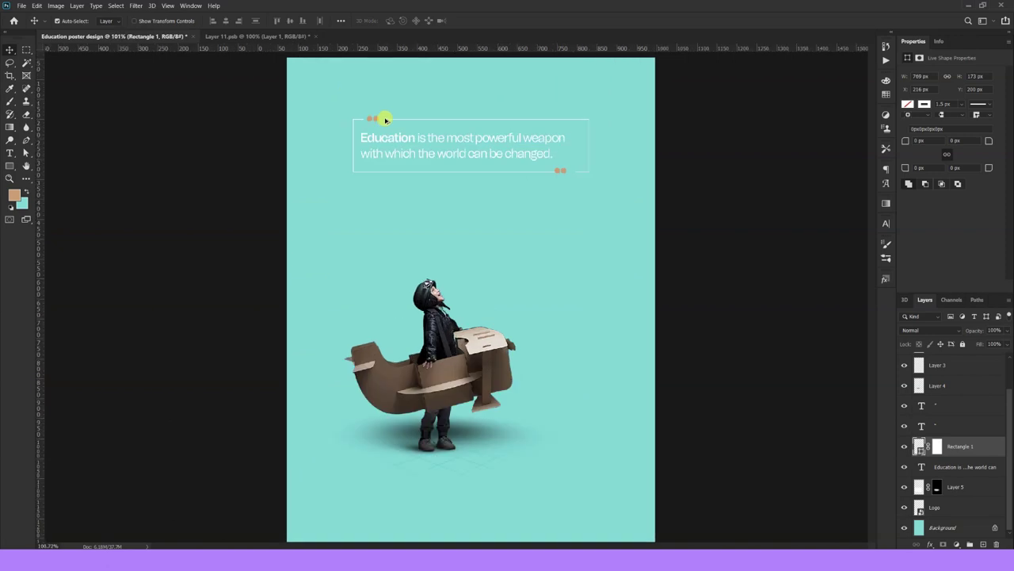
{"action": "scroll", "coordinate": [394, 137], "scroll_direction": "up", "scroll_amount": 3}
{"action": "left_click_drag", "start_coordinate": [526, 174], "coordinate": [366, 256]}
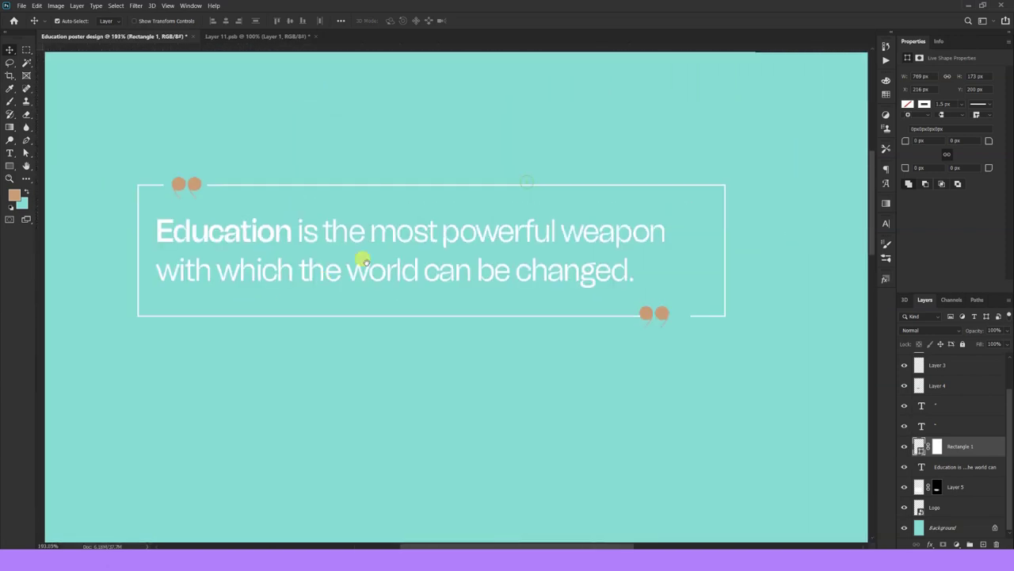
{"action": "left_click", "coordinate": [664, 317]}
{"action": "left_click_drag", "start_coordinate": [667, 320], "coordinate": [637, 309]}
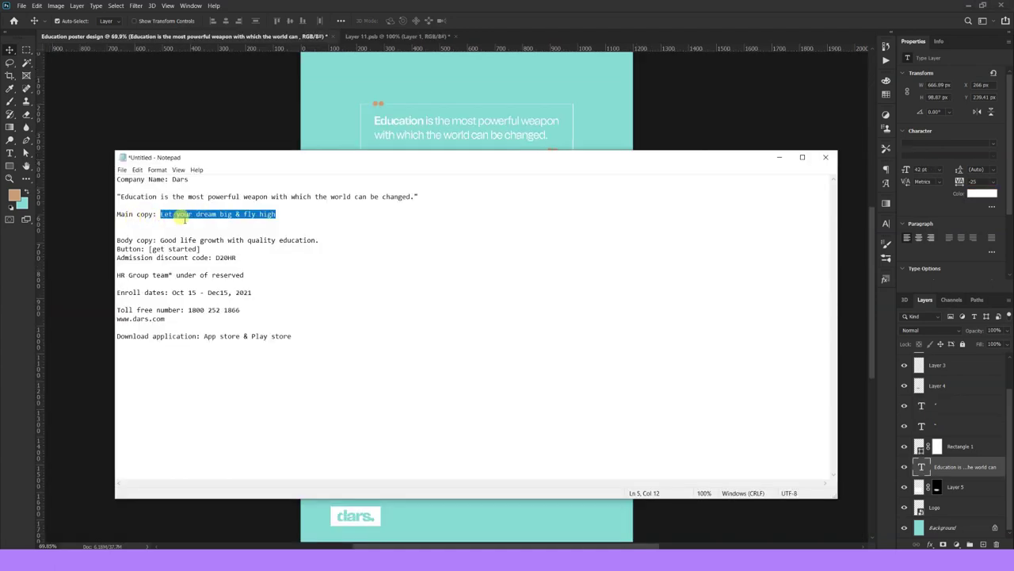
Step: Paste 'Let your dream big & fly high' as a new right-aligned text layer
{"action": "left_click", "coordinate": [217, 113]}
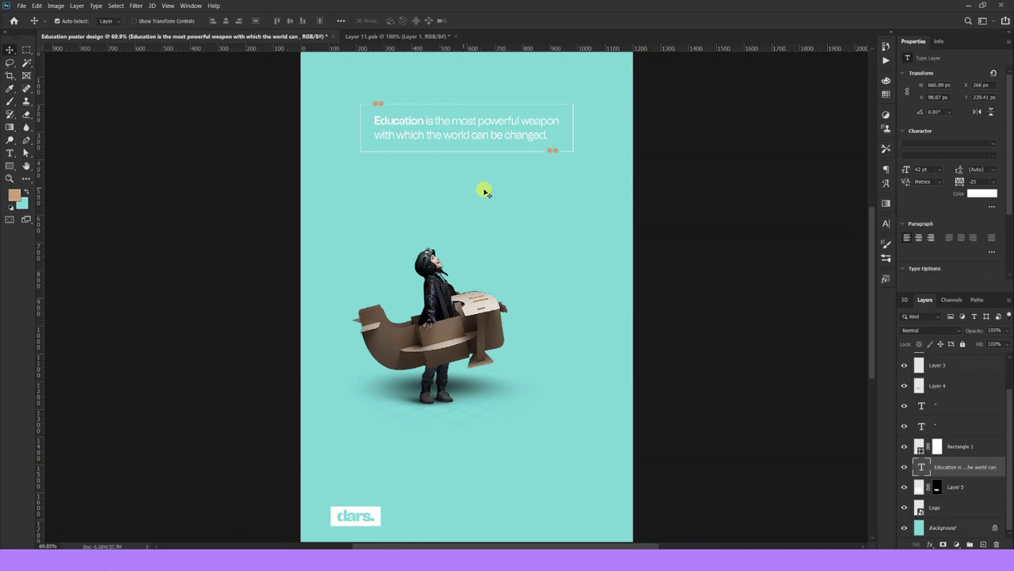
{"action": "left_click", "coordinate": [13, 148]}
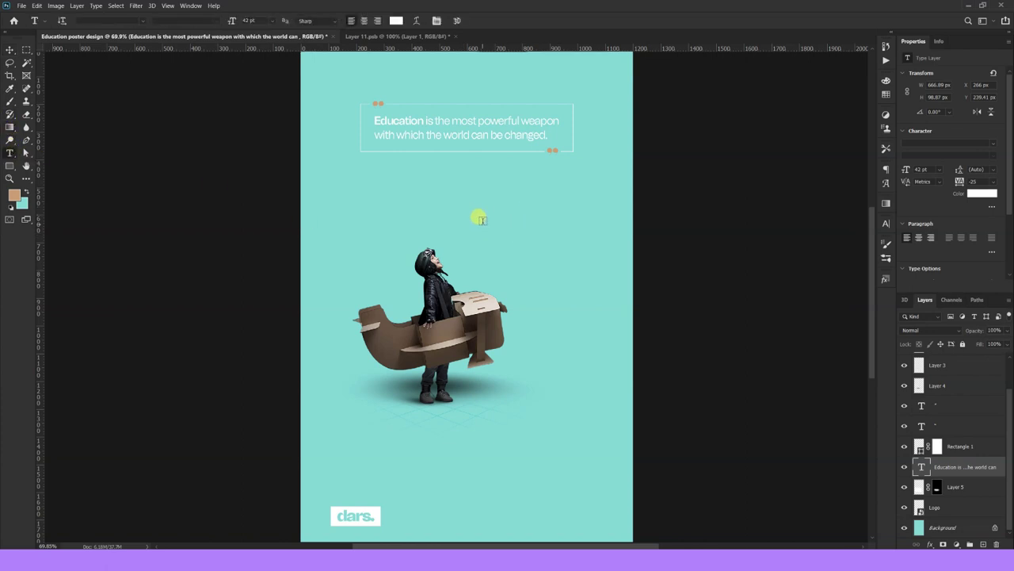
{"action": "left_click", "coordinate": [482, 215]}
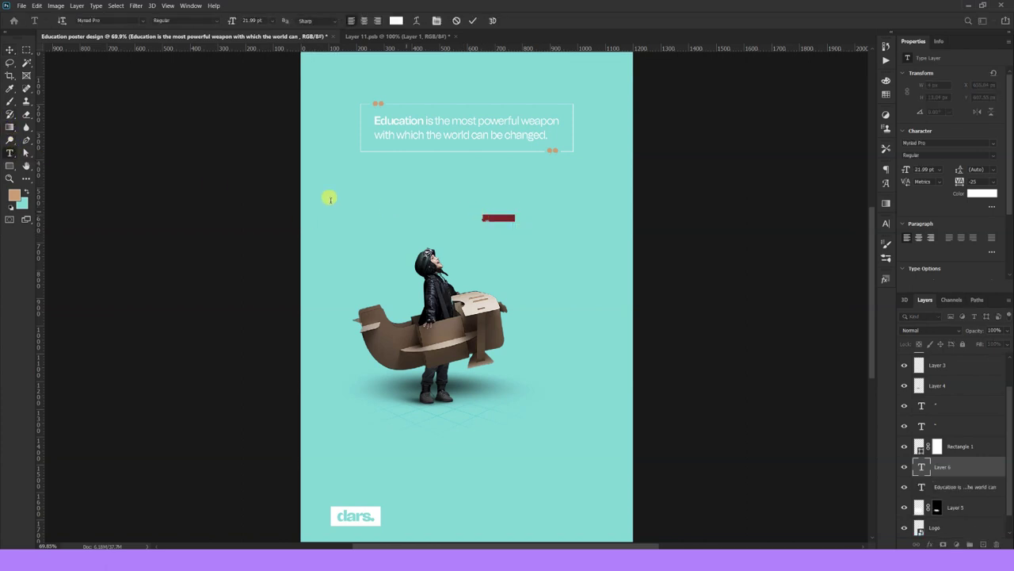
{"action": "key", "text": "ctrl+v"}
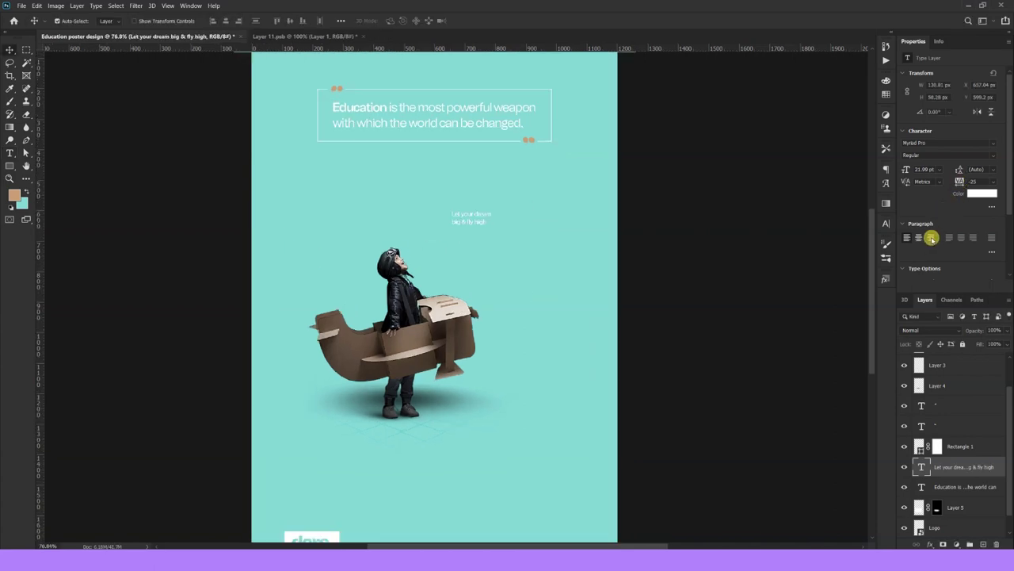
{"action": "left_click", "coordinate": [931, 238]}
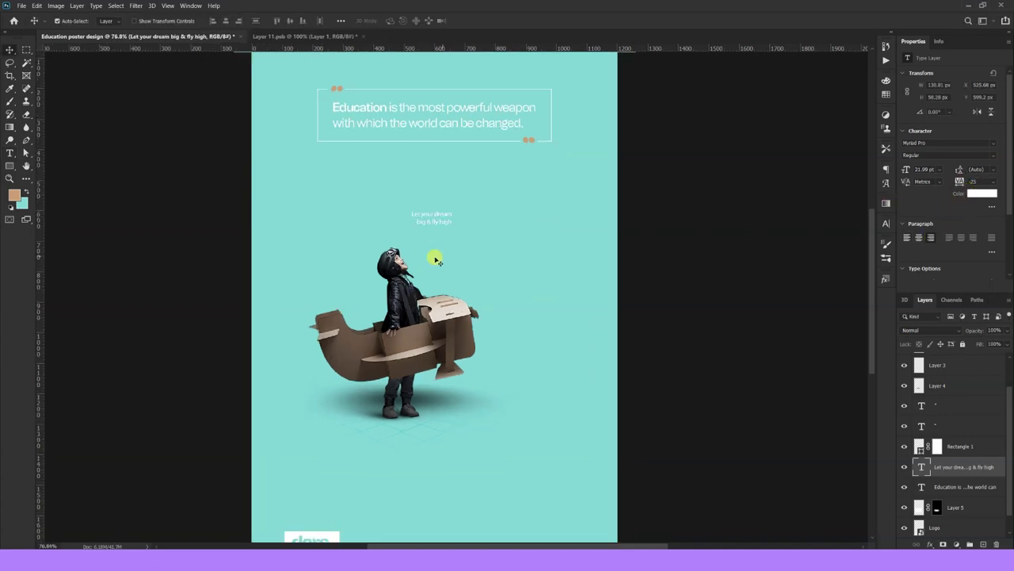
Step: Make the headline all caps at 48 pt, shift it right, and pan toward the logo
{"action": "scroll", "coordinate": [916, 215], "scroll_direction": "down", "scroll_amount": 1}
{"action": "left_click", "coordinate": [907, 251]}
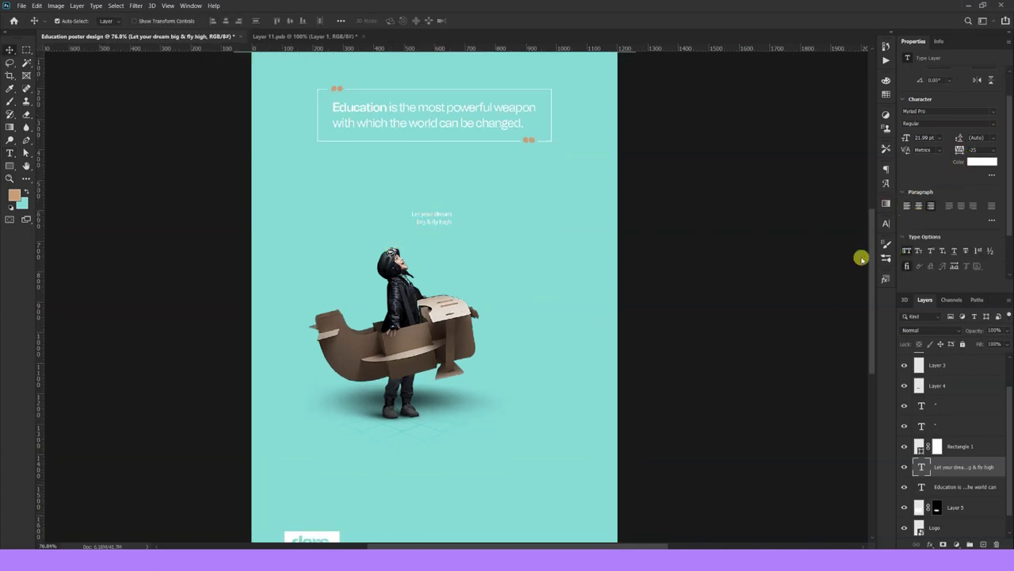
{"action": "left_click", "coordinate": [941, 138]}
{"action": "left_click", "coordinate": [926, 248]}
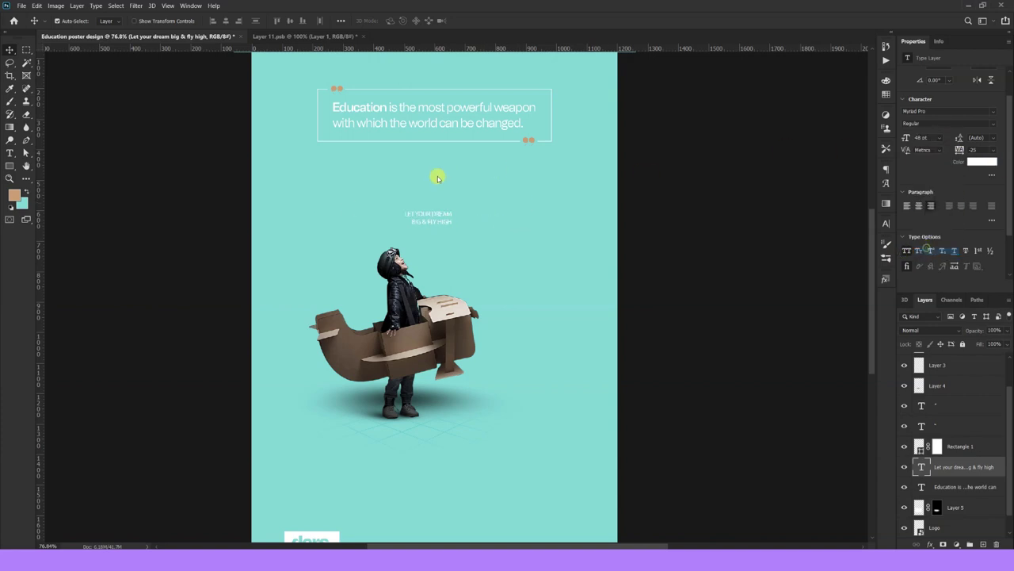
{"action": "left_click_drag", "start_coordinate": [424, 230], "coordinate": [561, 229]}
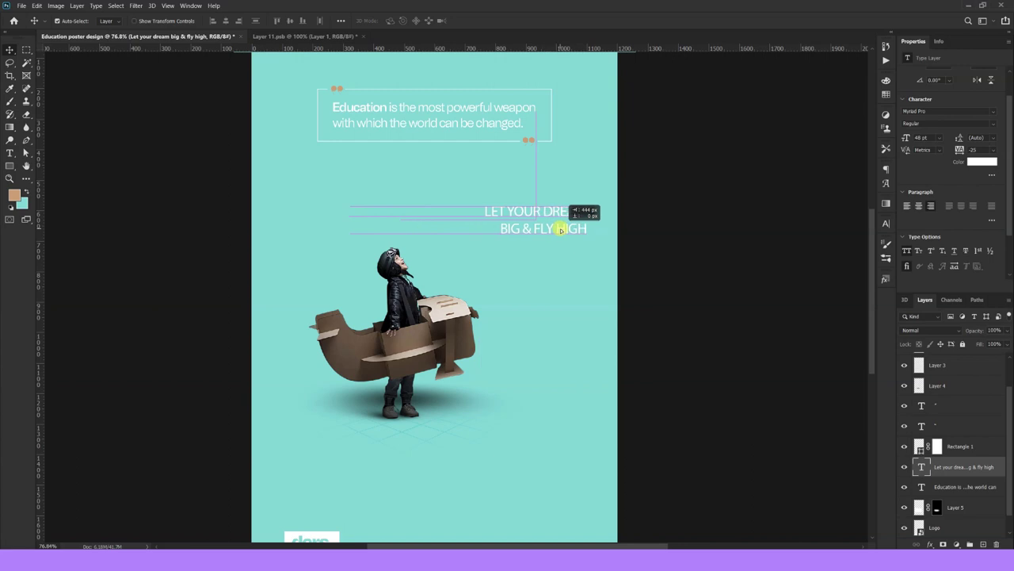
{"action": "left_click_drag", "start_coordinate": [514, 306], "coordinate": [559, 127]}
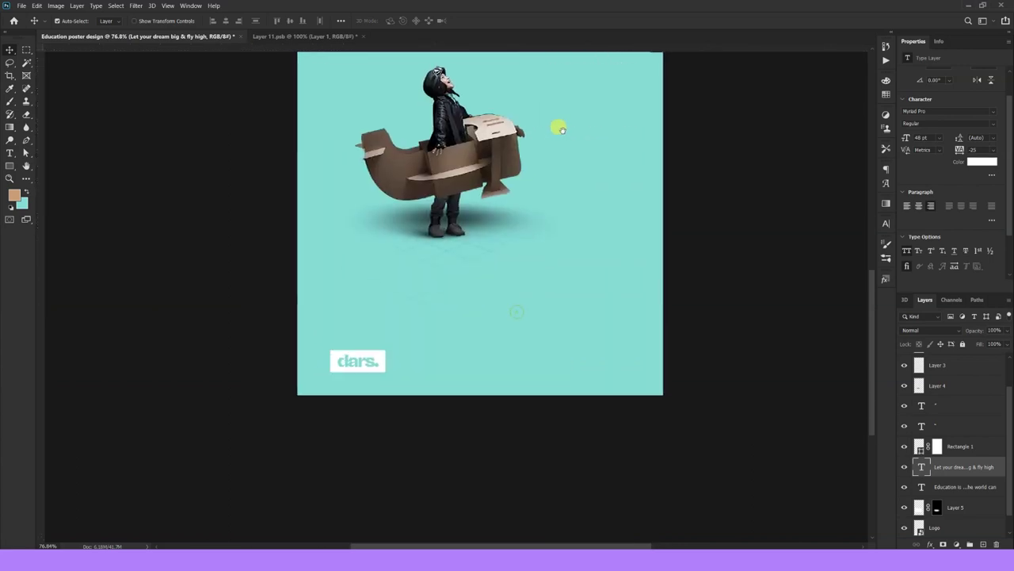
{"action": "scroll", "coordinate": [333, 367], "scroll_direction": "up", "scroll_amount": 3}
{"action": "scroll", "coordinate": [333, 367], "scroll_direction": "up", "scroll_amount": 2}
Step: Draw a black spacer rectangle matching the logo's inset and move it to the right edge
{"action": "left_click", "coordinate": [9, 166]}
{"action": "left_click_drag", "start_coordinate": [231, 354], "coordinate": [315, 400]}
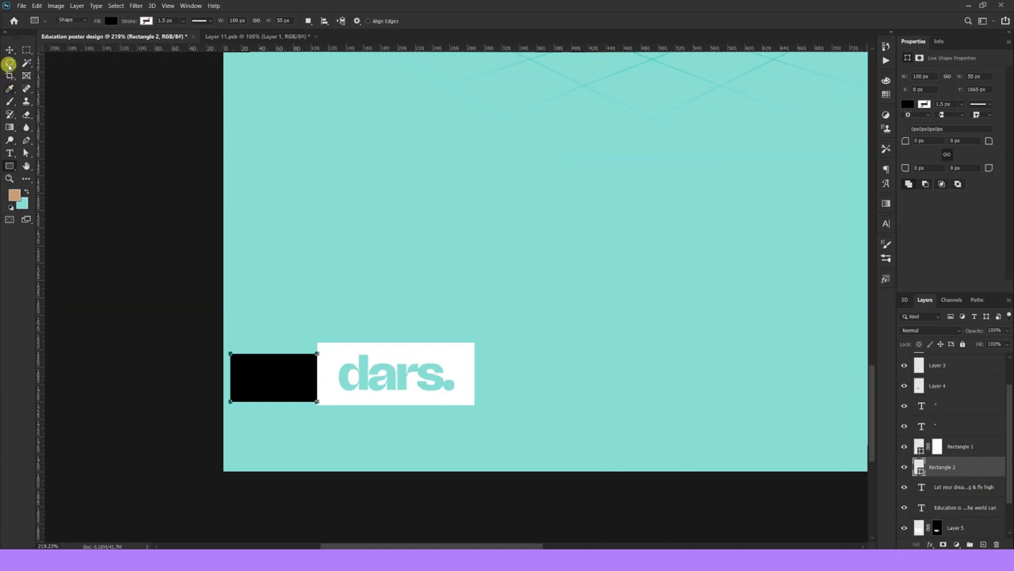
{"action": "left_click", "coordinate": [10, 50]}
{"action": "key", "text": "ctrl+t"}
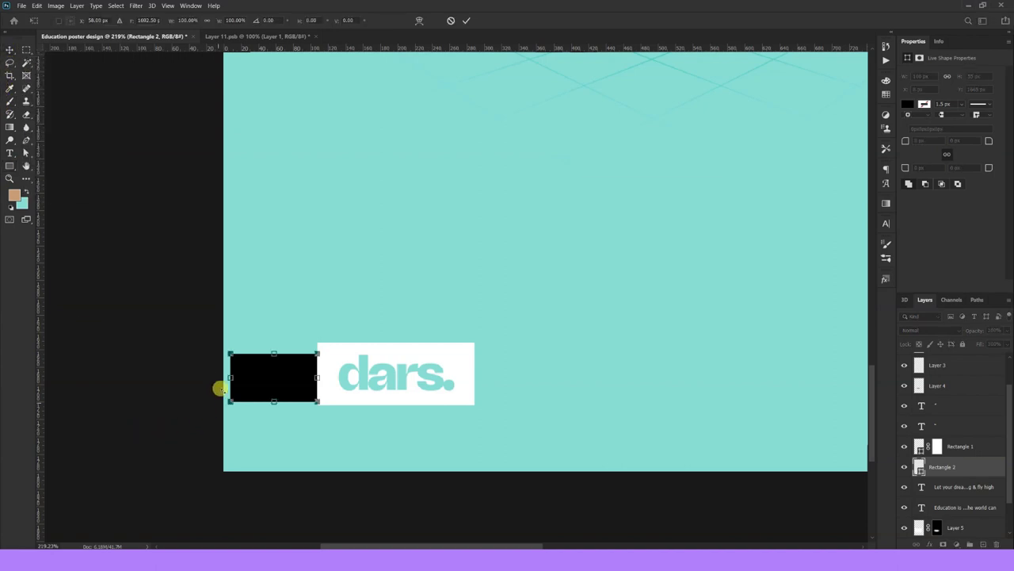
{"action": "left_click_drag", "start_coordinate": [228, 376], "coordinate": [222, 375]}
{"action": "scroll", "coordinate": [269, 383], "scroll_direction": "down", "scroll_amount": 5}
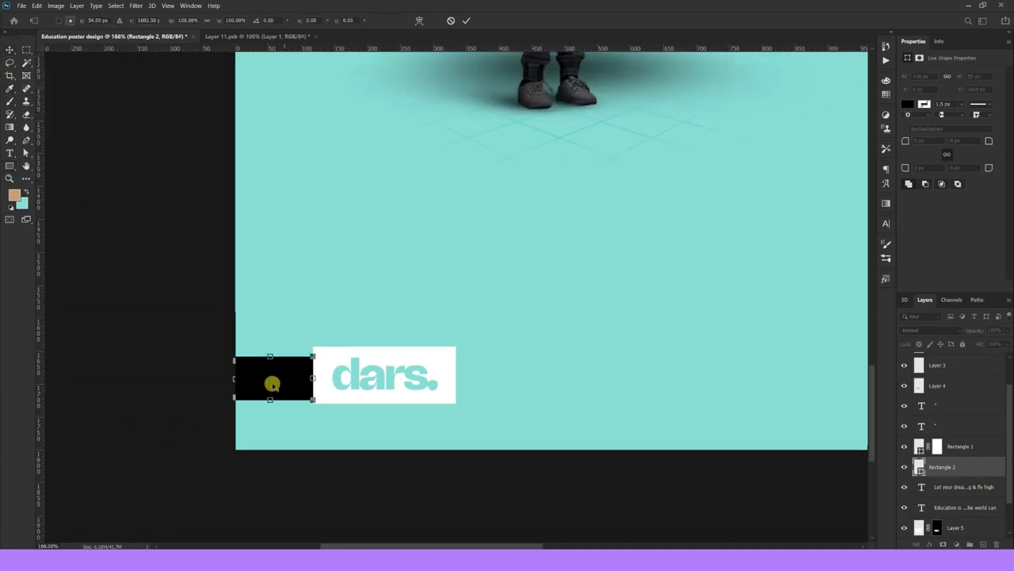
{"action": "left_click_drag", "start_coordinate": [309, 336], "coordinate": [144, 417]}
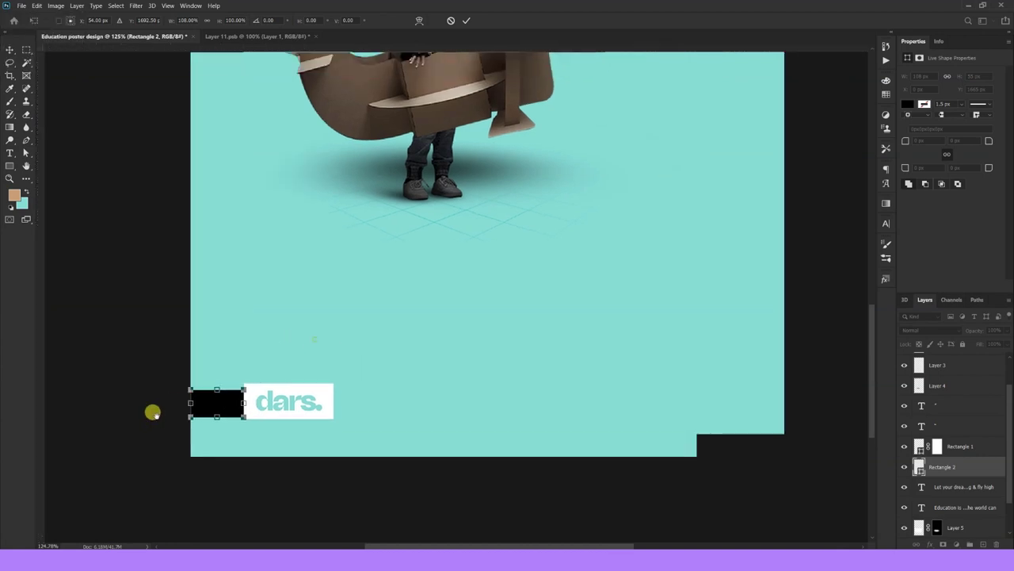
{"action": "left_click_drag", "start_coordinate": [103, 464], "coordinate": [643, 464]}
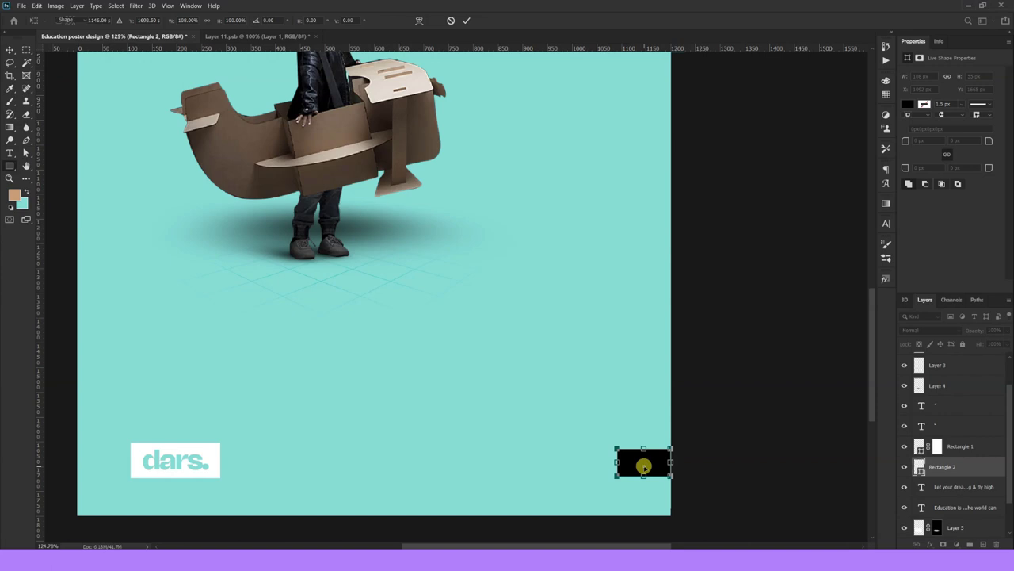
{"action": "key", "text": "Return"}
Step: Add a vertical guide along the spacer's edge, then delete the spacer
{"action": "left_click_drag", "start_coordinate": [42, 301], "coordinate": [617, 467]}
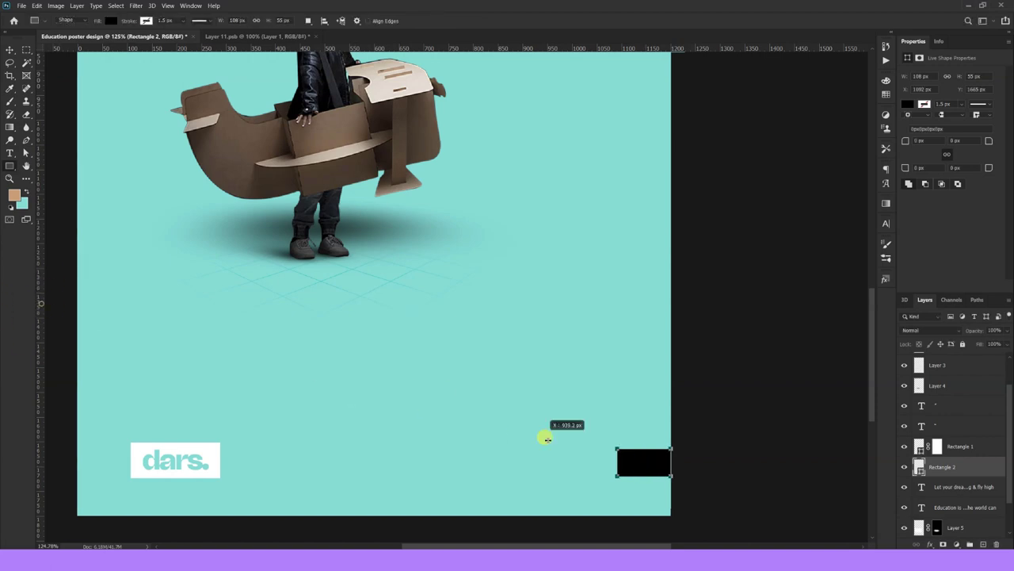
{"action": "left_click", "coordinate": [9, 50]}
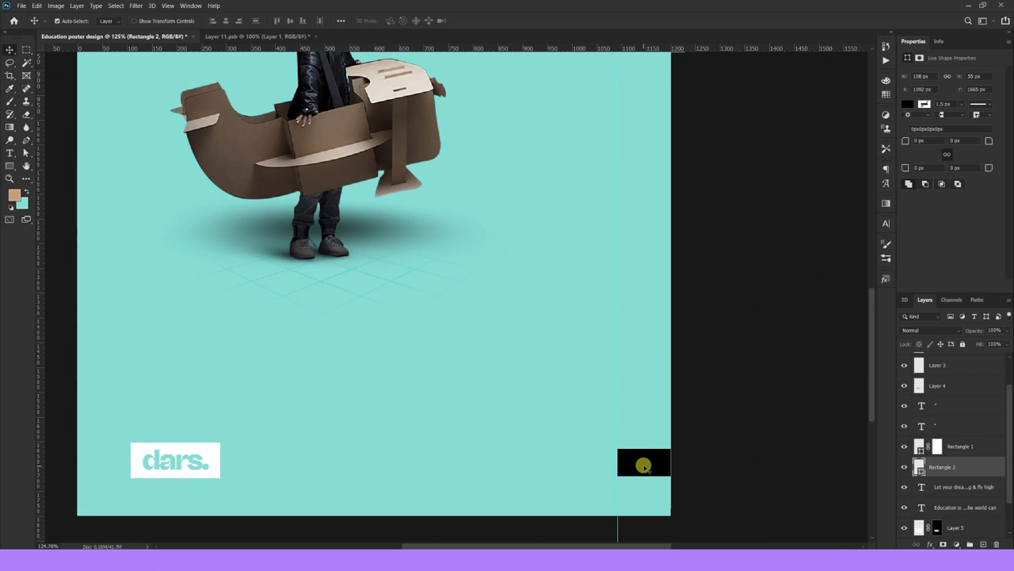
{"action": "key", "text": "Delete"}
{"action": "key", "text": "ctrl+0"}
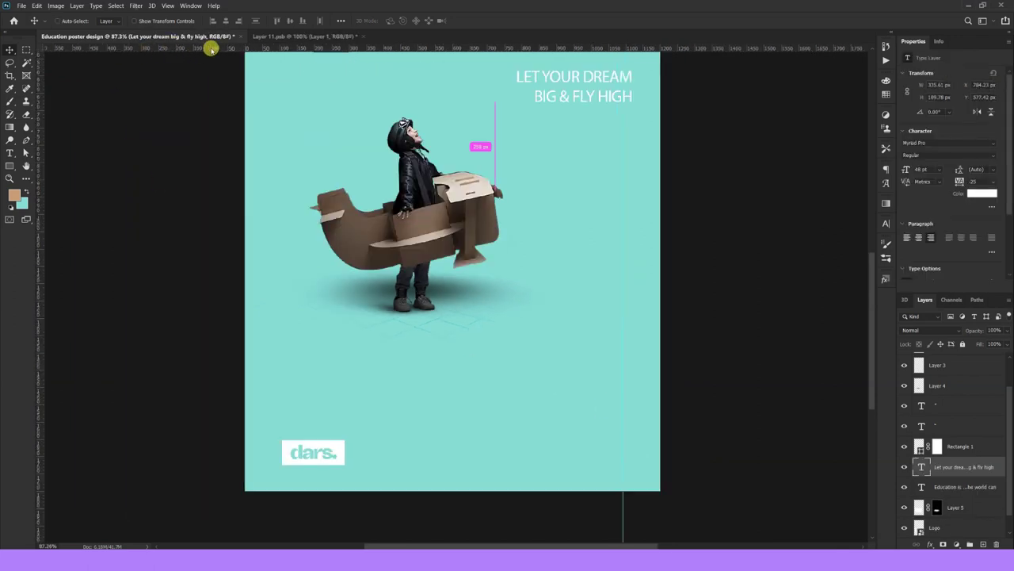
{"action": "key", "text": "ctrl+r"}
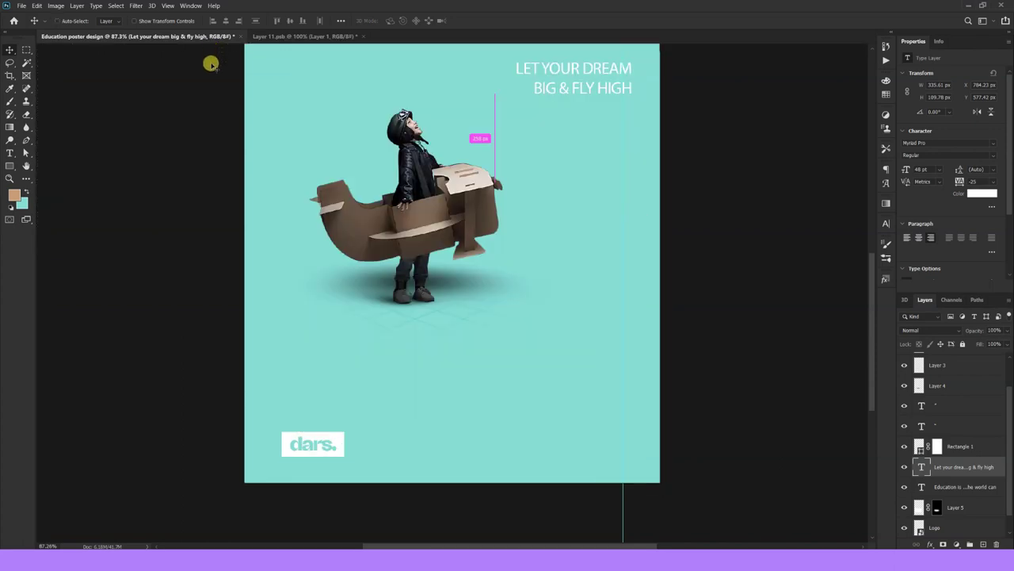
{"action": "key", "text": "ctrl+r"}
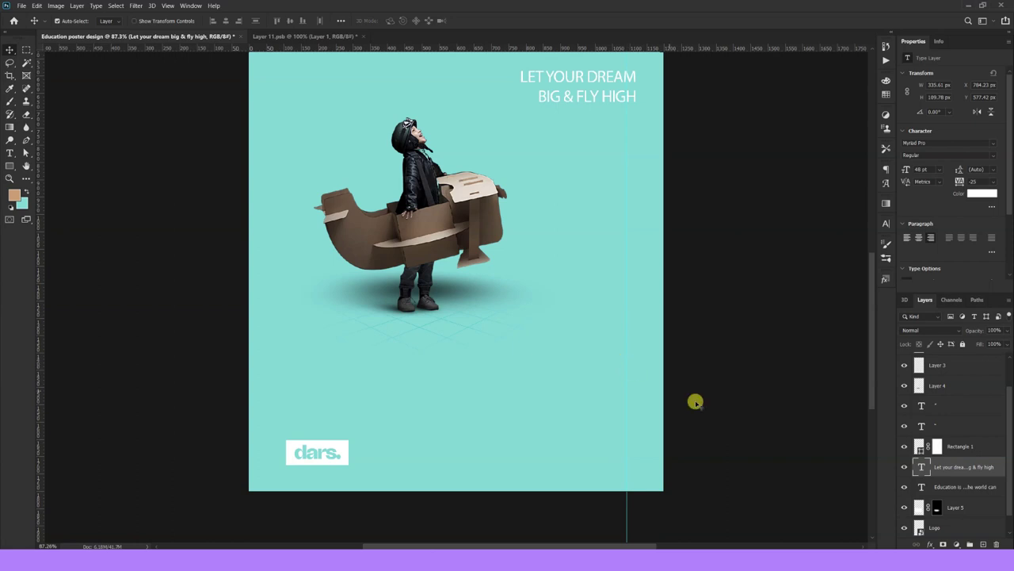
{"action": "key", "text": "ctrl"}
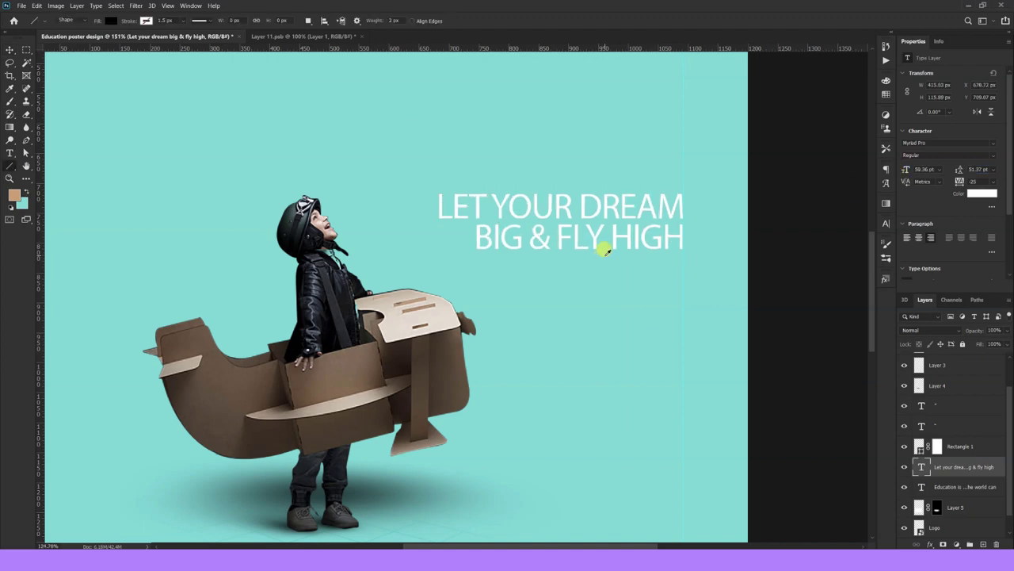
Step: Draw a 120 x 3 px line under FLY HIGH and fill it tan
{"action": "scroll", "coordinate": [604, 249], "scroll_direction": "down", "scroll_amount": 2}
{"action": "scroll", "coordinate": [604, 249], "scroll_direction": "down", "scroll_amount": 2}
{"action": "scroll", "coordinate": [604, 249], "scroll_direction": "down", "scroll_amount": 1}
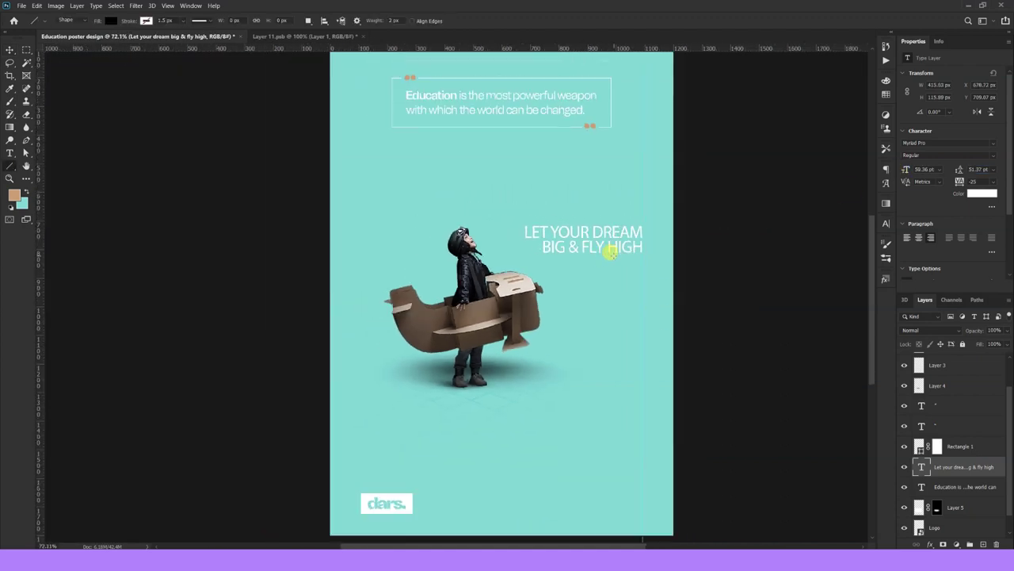
{"action": "left_click_drag", "start_coordinate": [607, 257], "coordinate": [644, 259]}
{"action": "left_click", "coordinate": [111, 21]}
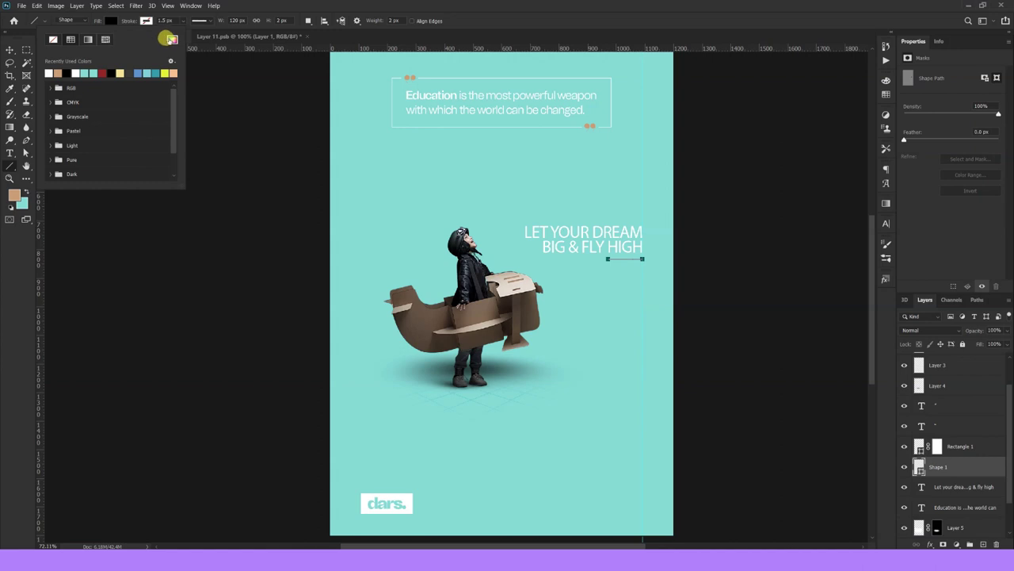
{"action": "left_click", "coordinate": [171, 39]}
{"action": "left_click", "coordinate": [13, 193]}
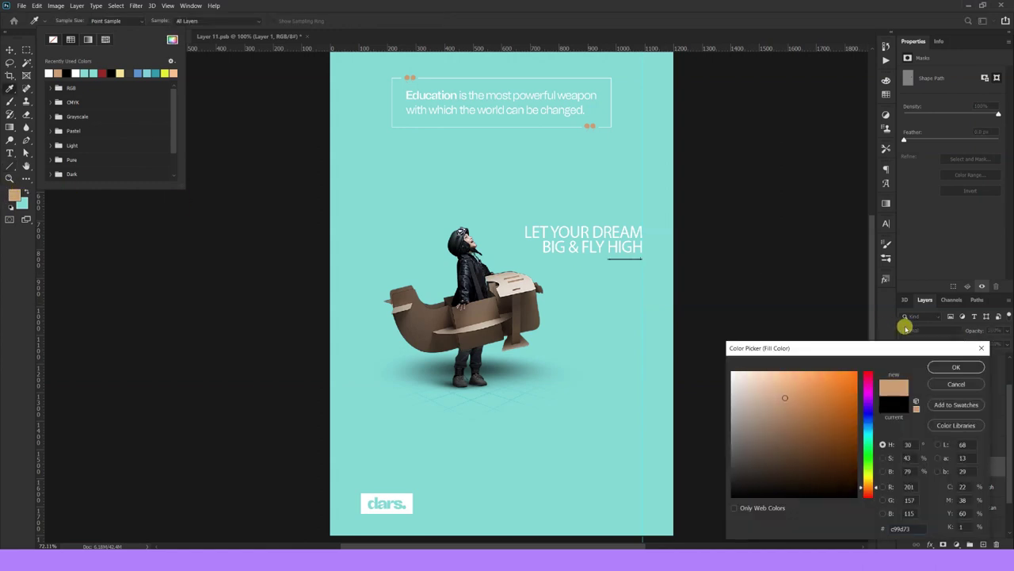
{"action": "left_click", "coordinate": [939, 364]}
{"action": "left_click", "coordinate": [256, 20]}
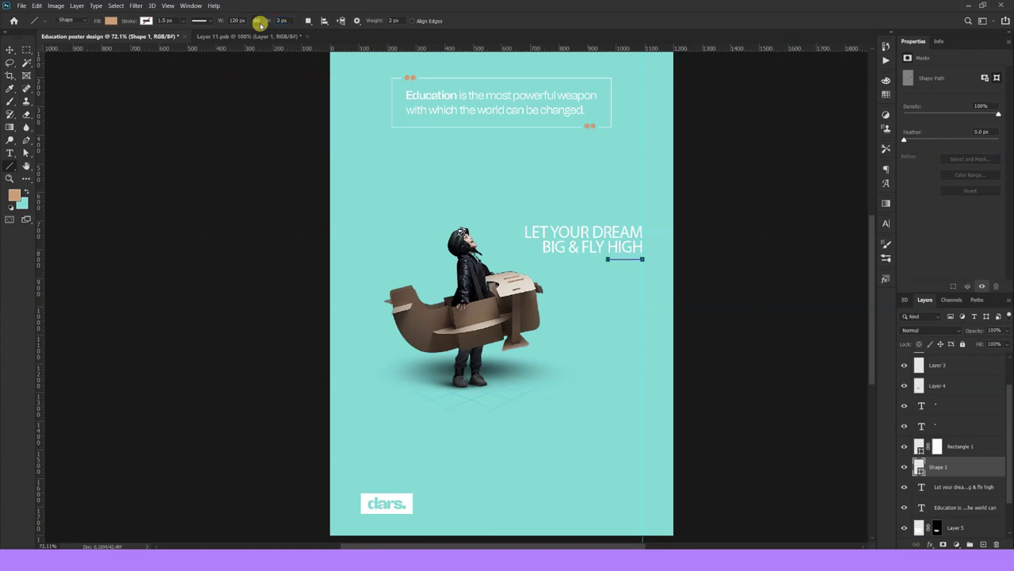
{"action": "left_click", "coordinate": [8, 49]}
{"action": "mouse_move", "coordinate": [304, 555]}
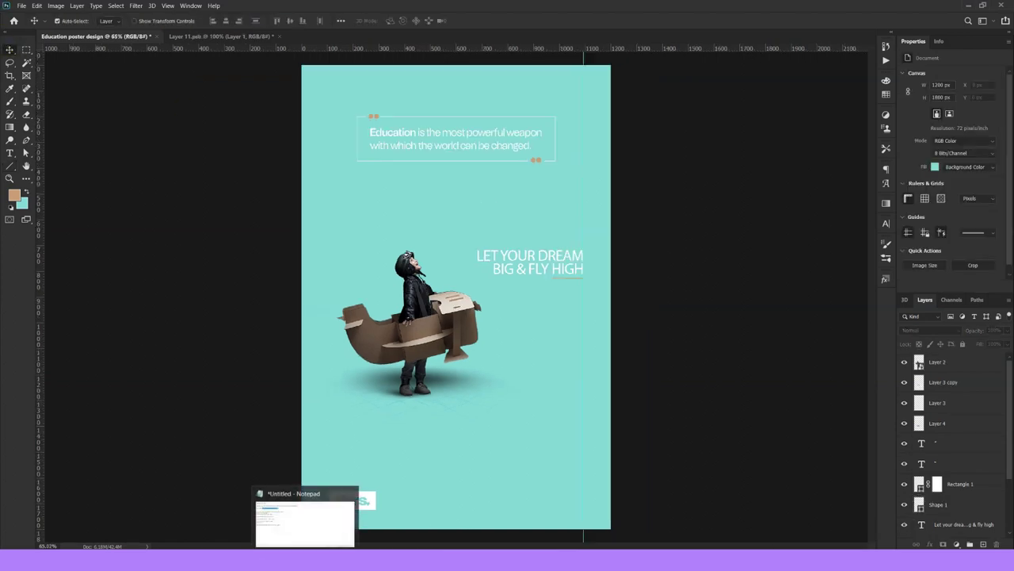
Step: Copy the sentence 'Good life growth with quality education.' from Notepad
{"action": "left_click", "coordinate": [302, 515]}
{"action": "left_click_drag", "start_coordinate": [319, 240], "coordinate": [160, 239]}
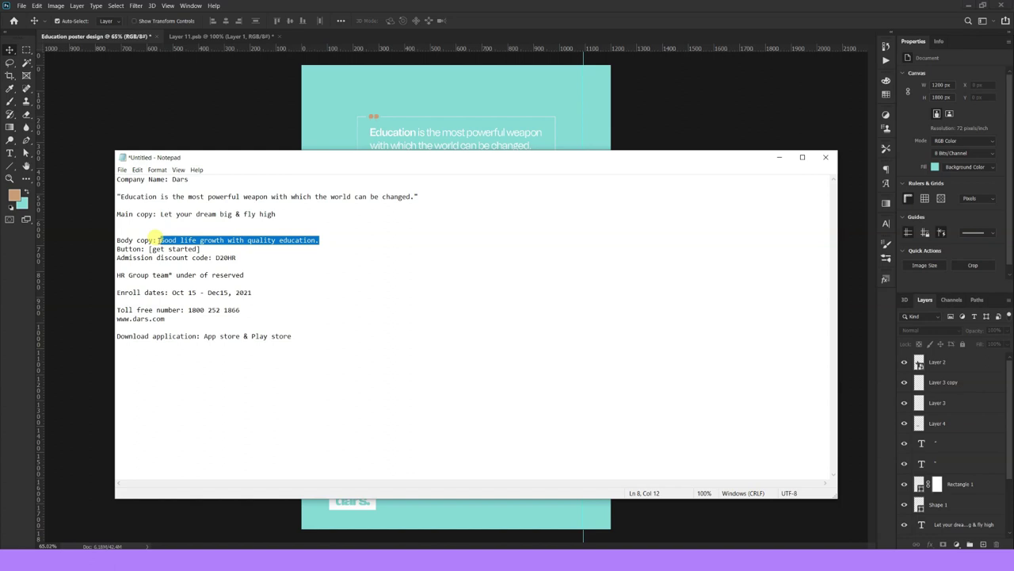
{"action": "key", "text": "alt+Tab"}
{"action": "left_click", "coordinate": [538, 262]}
Step: Duplicate the headline lower down, paste the body copy, and set it mixed-case at 36 pt
{"action": "left_click_drag", "start_coordinate": [546, 256], "coordinate": [546, 394]}
{"action": "double_click", "coordinate": [545, 394]}
{"action": "key", "text": "ctrl+v"}
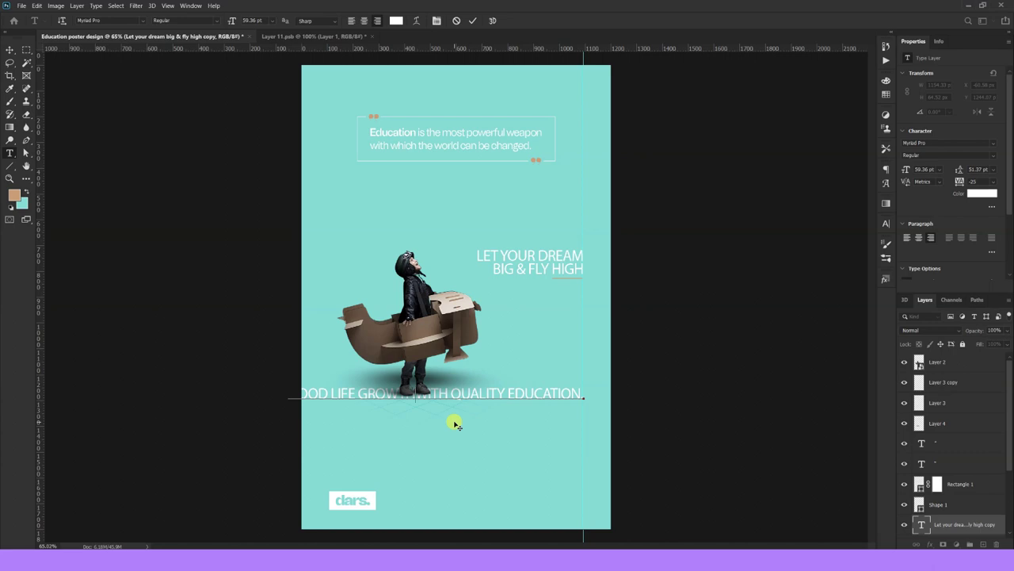
{"action": "key", "text": "ctrl+Return"}
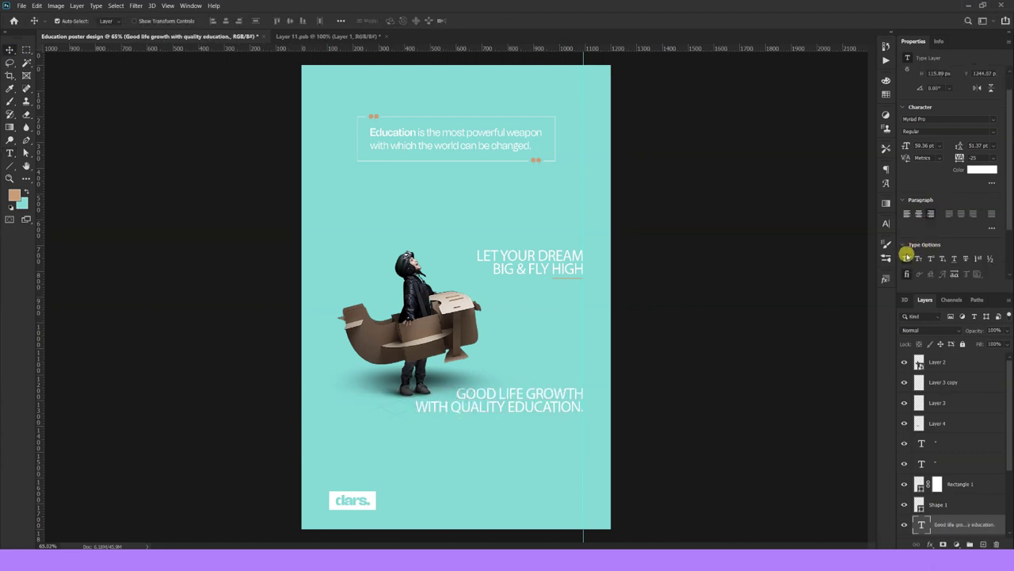
{"action": "key", "text": "ctrl+shift+k"}
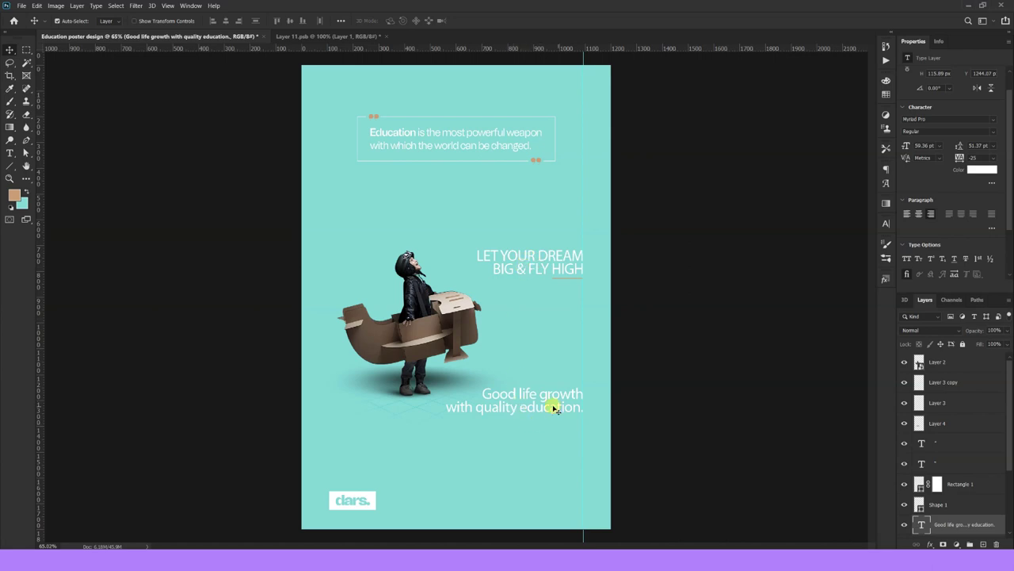
{"action": "type", "text": "36"}
{"action": "key", "text": "Return"}
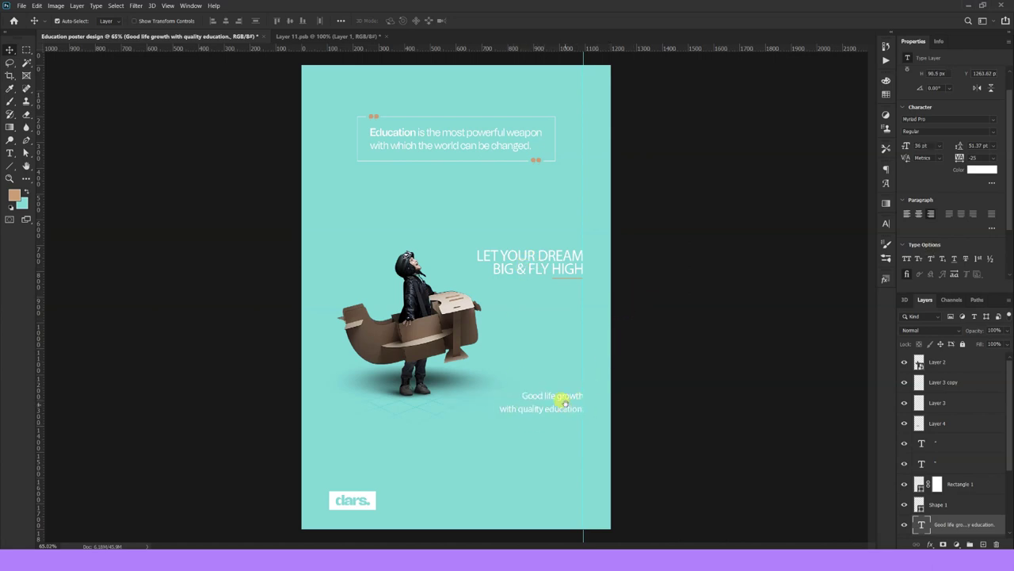
Step: Set the headline font to Tomato Grotesk
{"action": "left_click", "coordinate": [991, 143]}
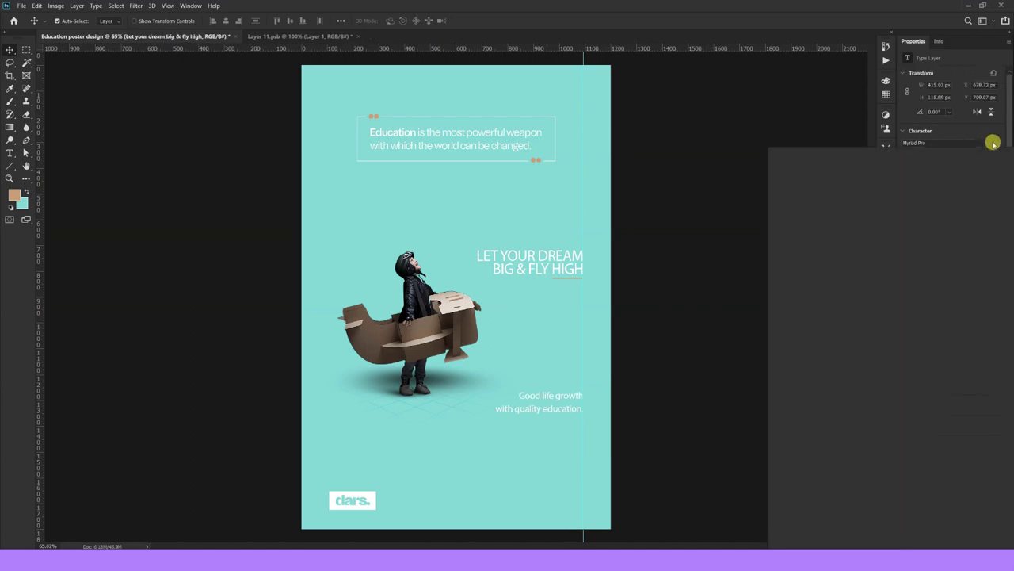
{"action": "left_click", "coordinate": [813, 184]}
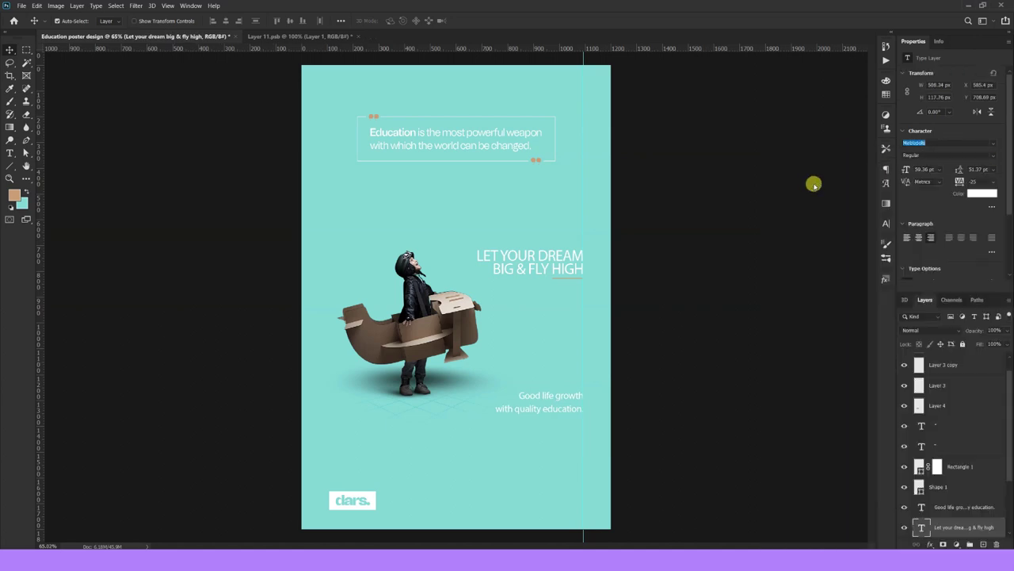
{"action": "left_click", "coordinate": [930, 142]}
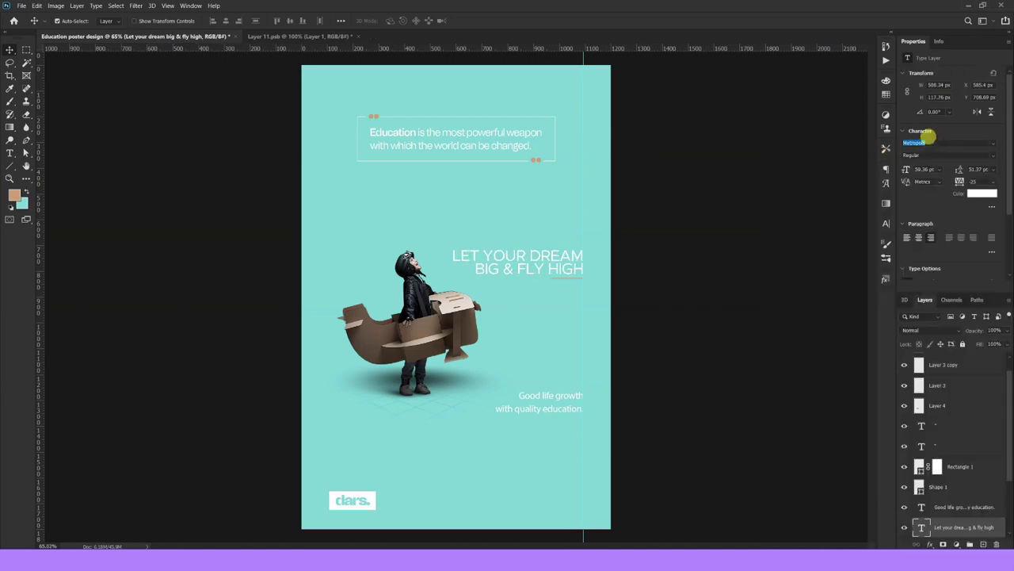
{"action": "type", "text": "tomato"}
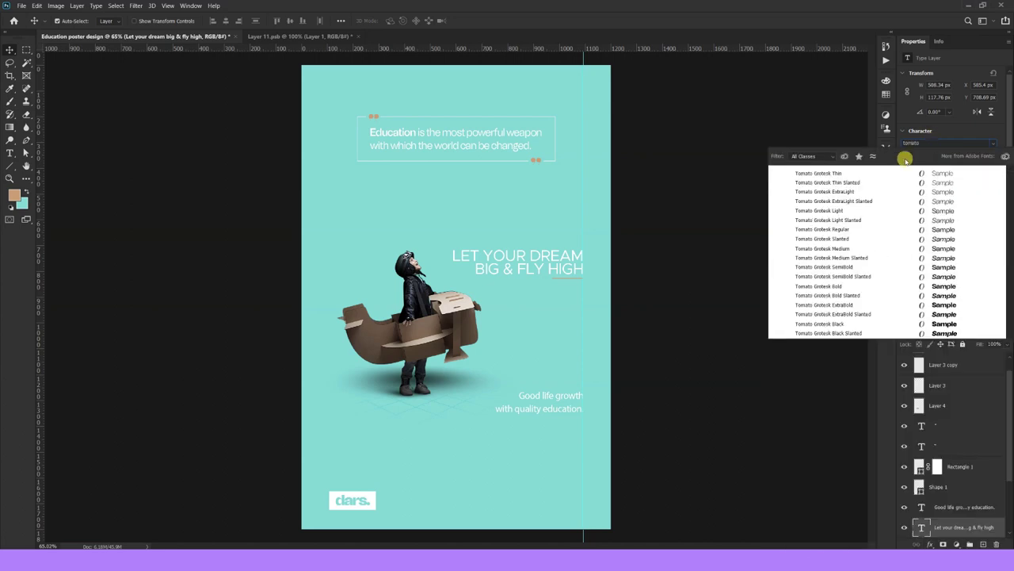
{"action": "key", "text": "Down"}
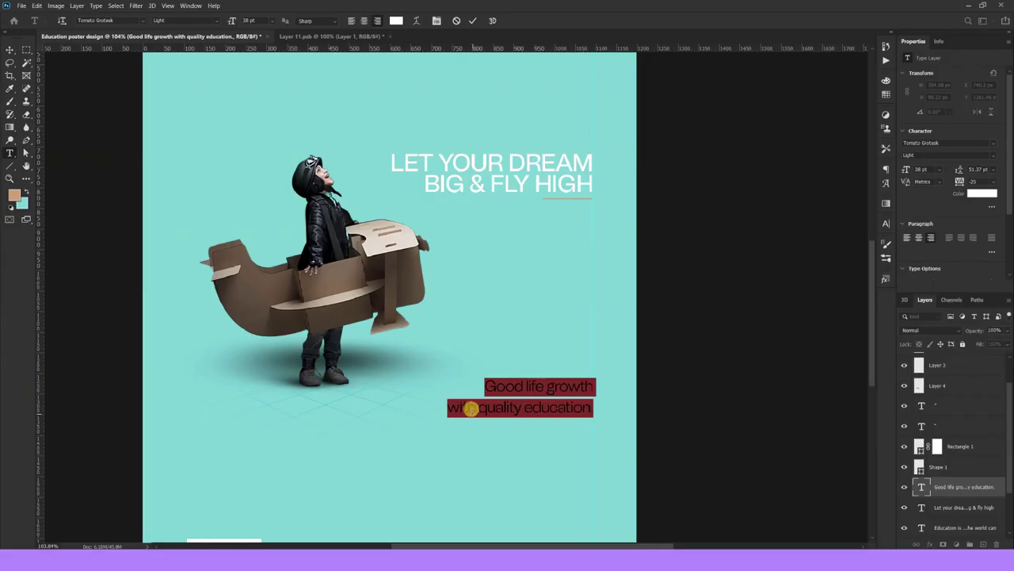
Step: Set 'quality education.' in the body copy to the Medium weight
{"action": "left_click_drag", "start_coordinate": [478, 407], "coordinate": [594, 408]}
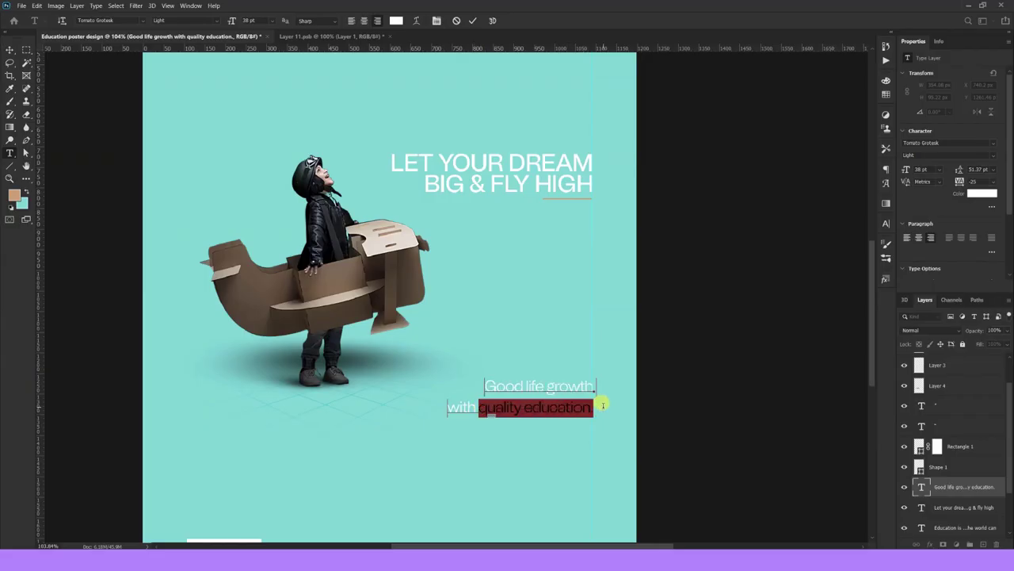
{"action": "left_click", "coordinate": [978, 155]}
{"action": "left_click", "coordinate": [921, 211]}
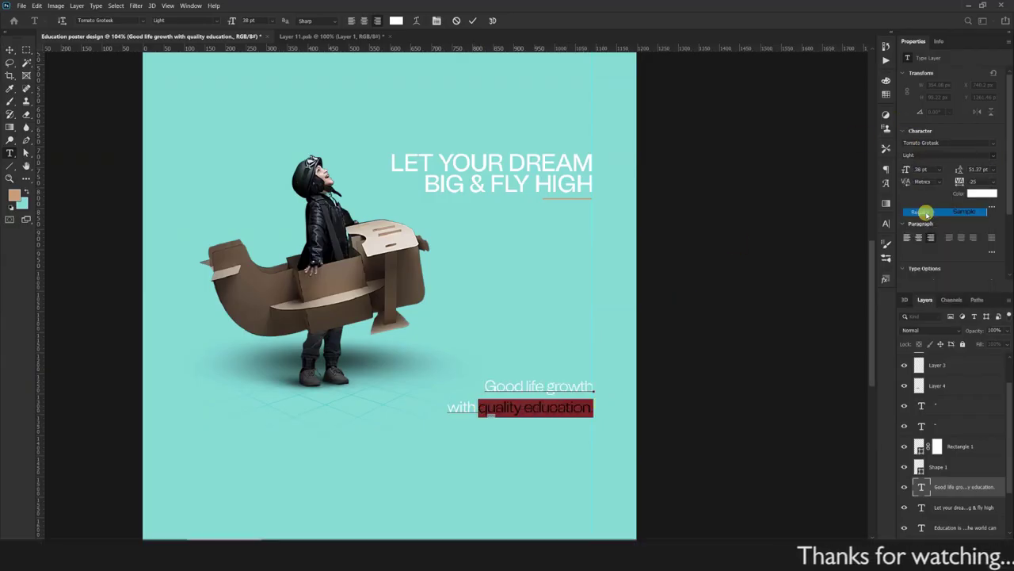
{"action": "left_click", "coordinate": [995, 155]}
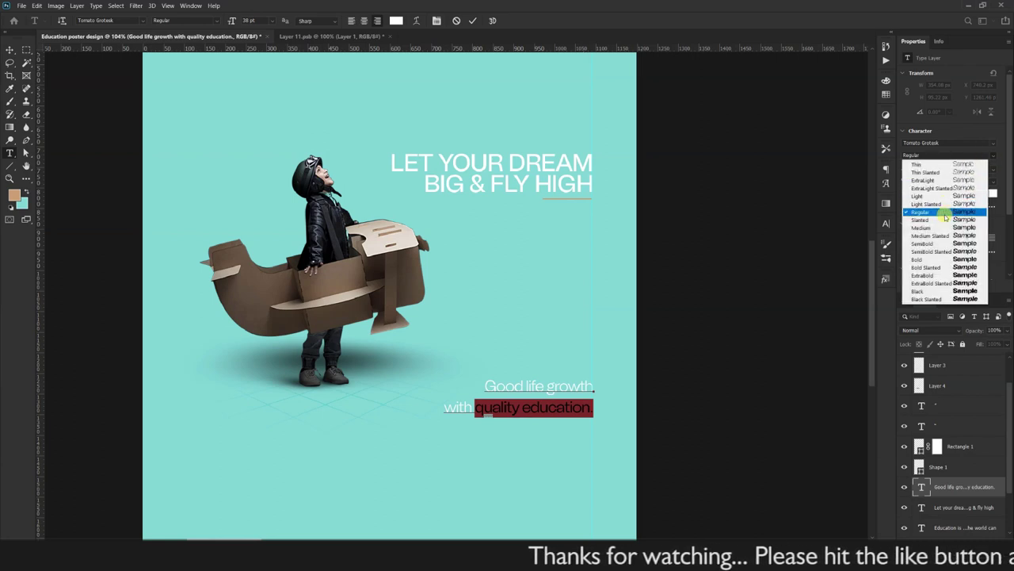
{"action": "left_click", "coordinate": [922, 226]}
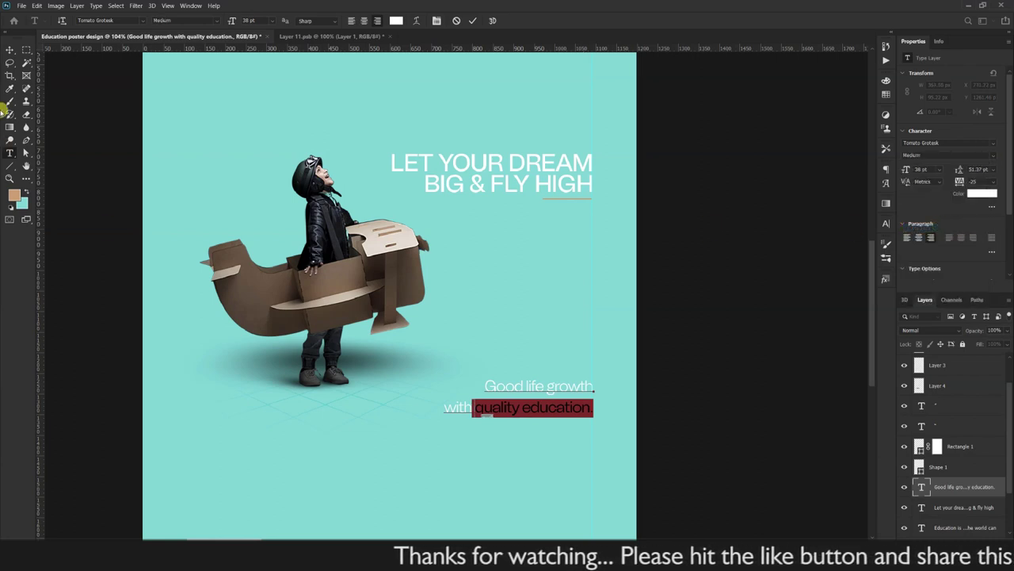
{"action": "left_click", "coordinate": [9, 49]}
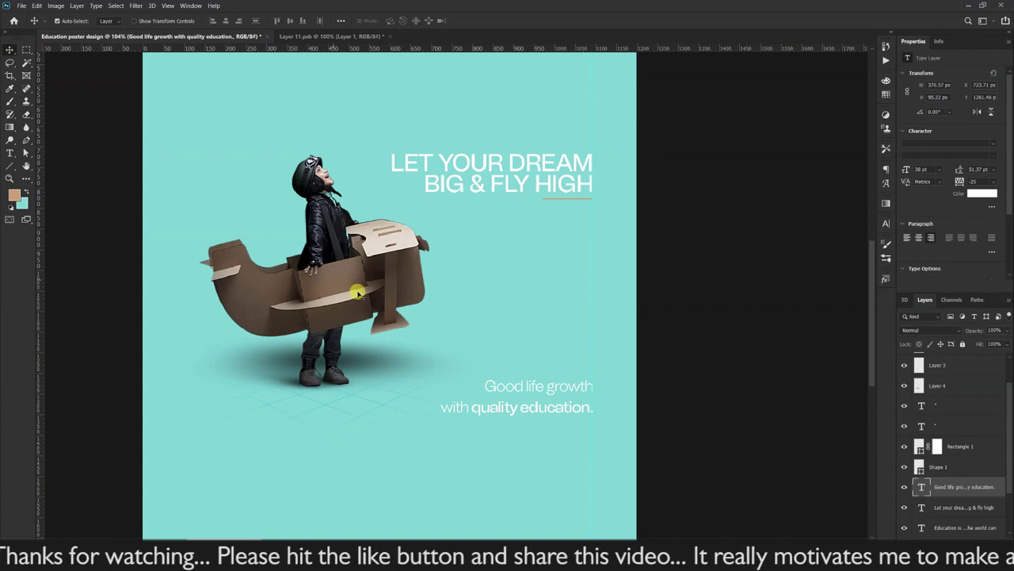
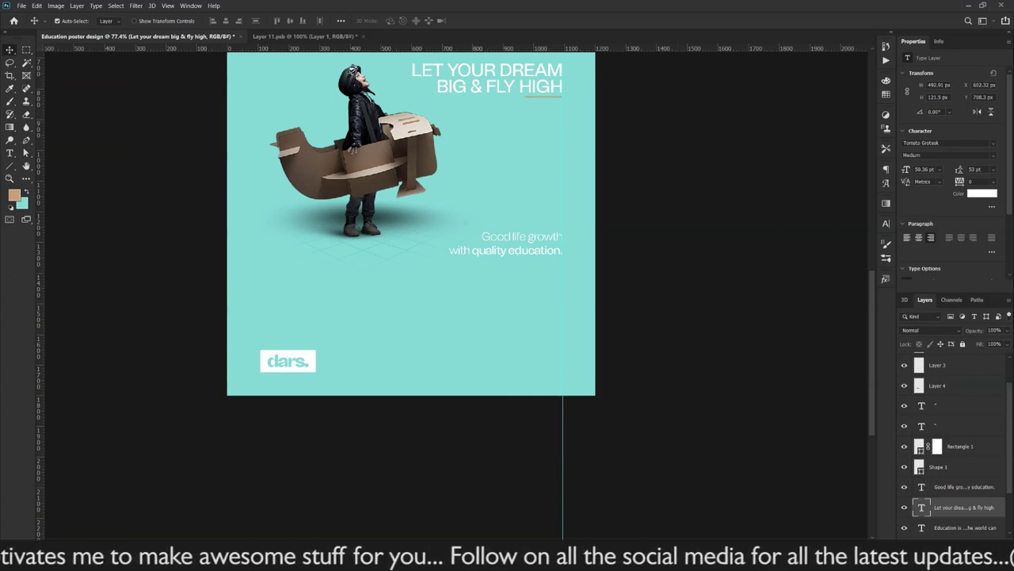
Step: Find and select the 'get started' button label wording in the copy notes
{"action": "key", "text": "alt+Tab"}
{"action": "left_click", "coordinate": [204, 249]}
{"action": "left_click_drag", "start_coordinate": [199, 249], "coordinate": [147, 249]}
{"action": "left_click", "coordinate": [171, 249]}
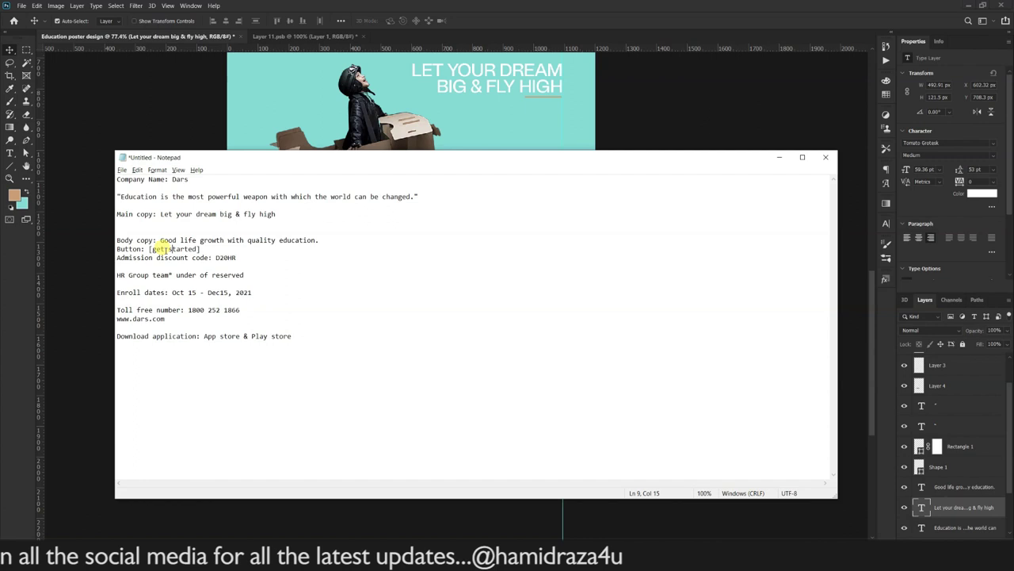
{"action": "left_click_drag", "start_coordinate": [150, 249], "coordinate": [195, 249]}
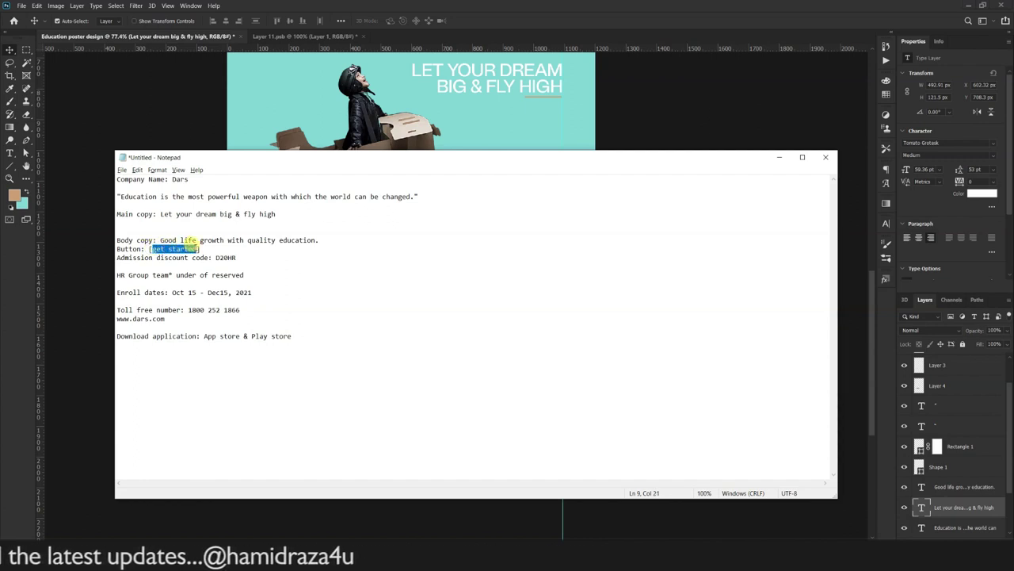
{"action": "left_click", "coordinate": [10, 49]}
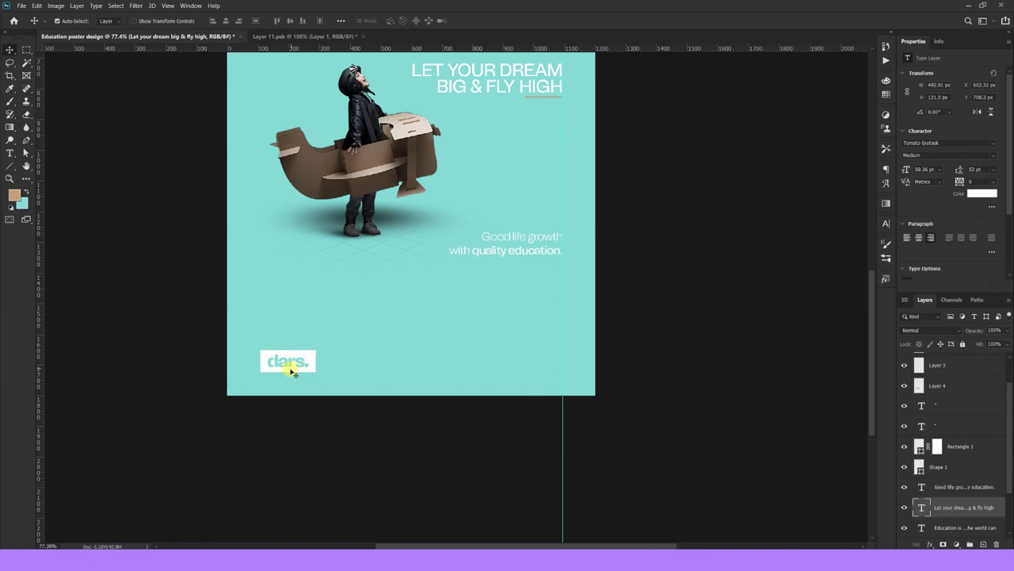
Step: Draw a tan-filled rectangle below the body copy and drag a tagline copy onto it
{"action": "right_click", "coordinate": [10, 165]}
{"action": "left_click", "coordinate": [63, 166]}
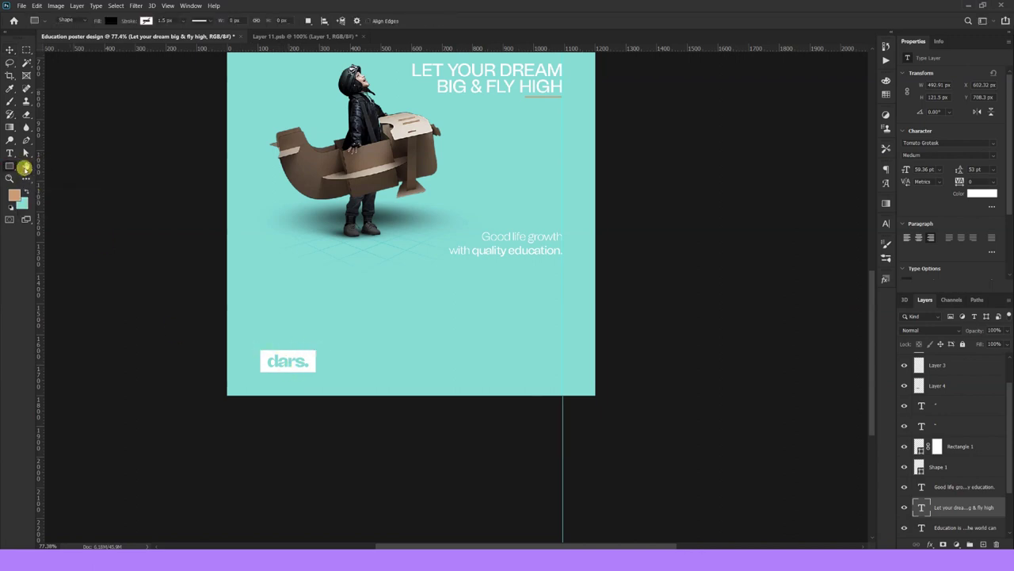
{"action": "left_click_drag", "start_coordinate": [562, 264], "coordinate": [479, 278]}
{"action": "left_click_drag", "start_coordinate": [472, 277], "coordinate": [476, 280]}
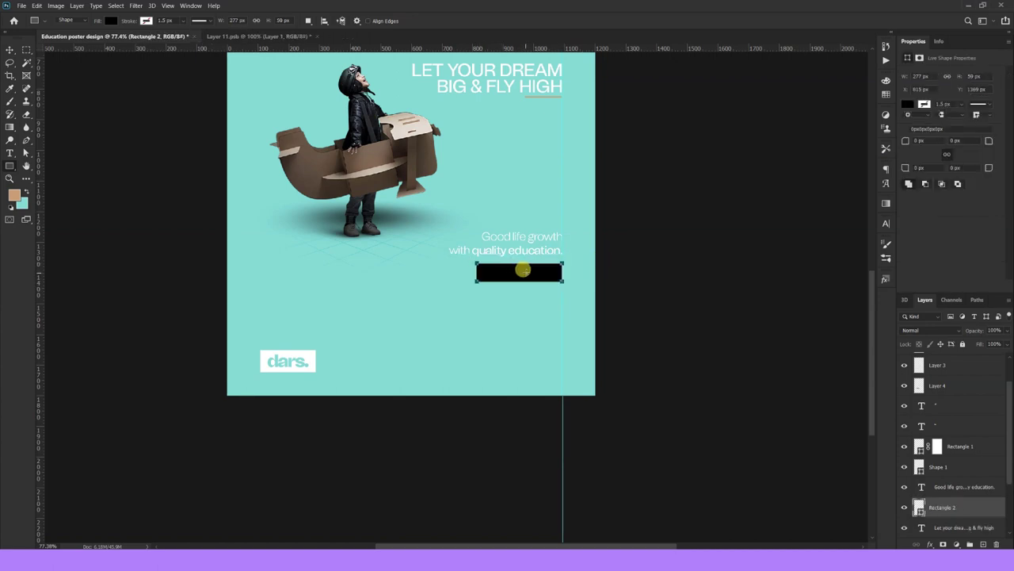
{"action": "left_click", "coordinate": [911, 103]}
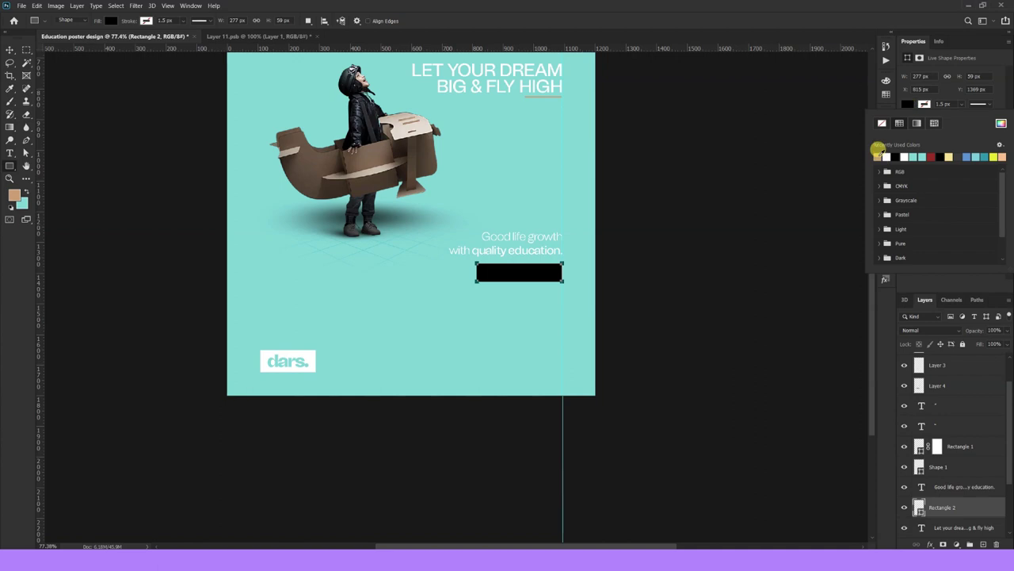
{"action": "left_click", "coordinate": [877, 154]}
{"action": "left_click", "coordinate": [13, 197]}
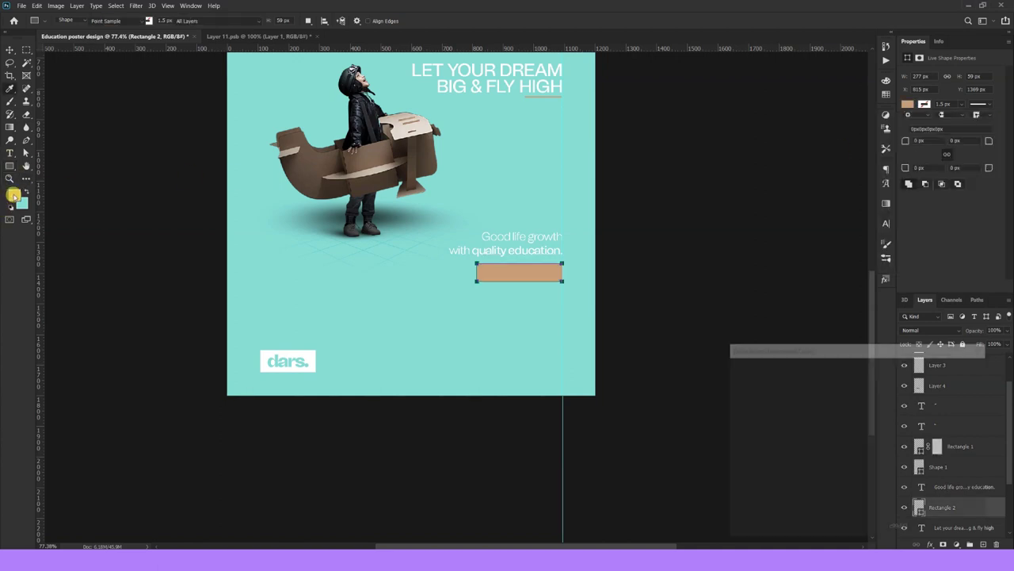
{"action": "left_click", "coordinate": [935, 367]}
{"action": "left_click_drag", "start_coordinate": [464, 233], "coordinate": [473, 277]}
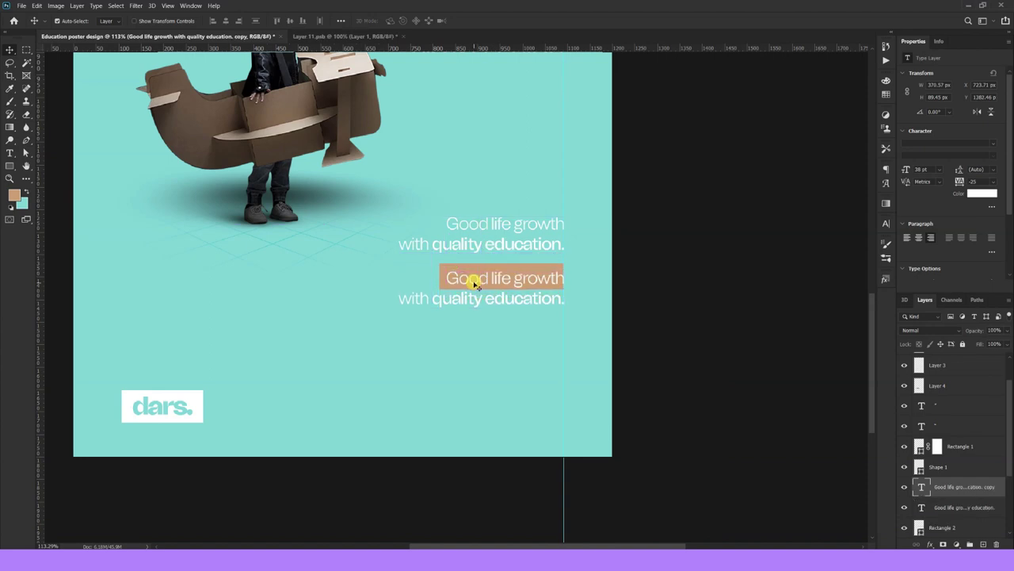
Step: Change the duplicated text to 'get started' in All Caps
{"action": "double_click", "coordinate": [473, 276]}
{"action": "type", "text": "get started"}
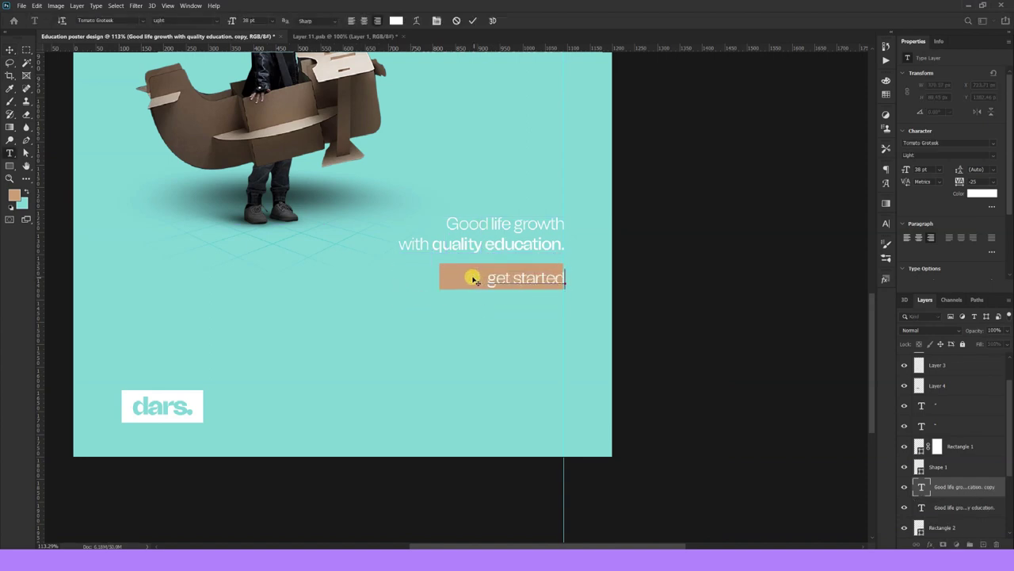
{"action": "left_click", "coordinate": [8, 50]}
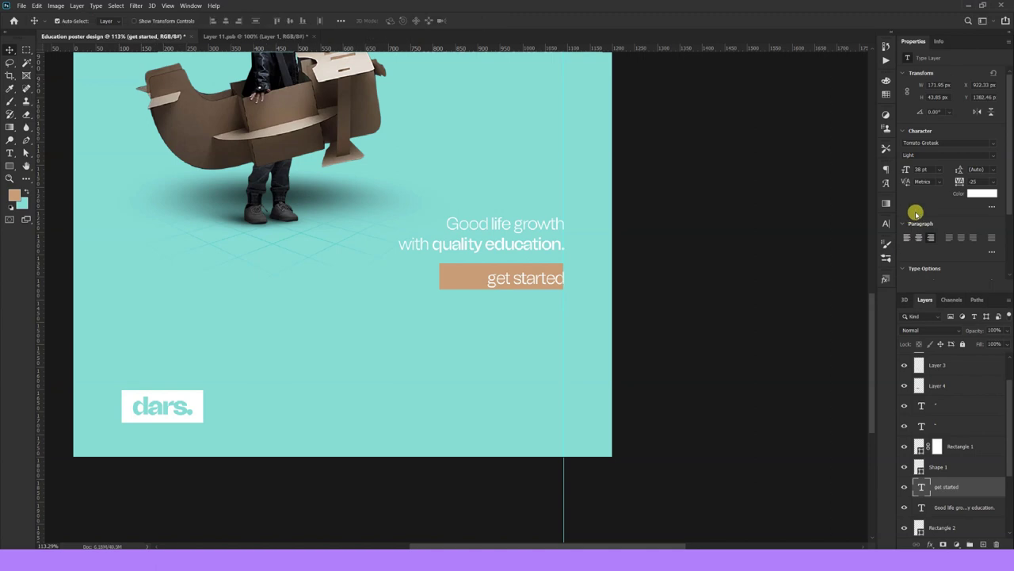
{"action": "key", "text": "ctrl+shift+k"}
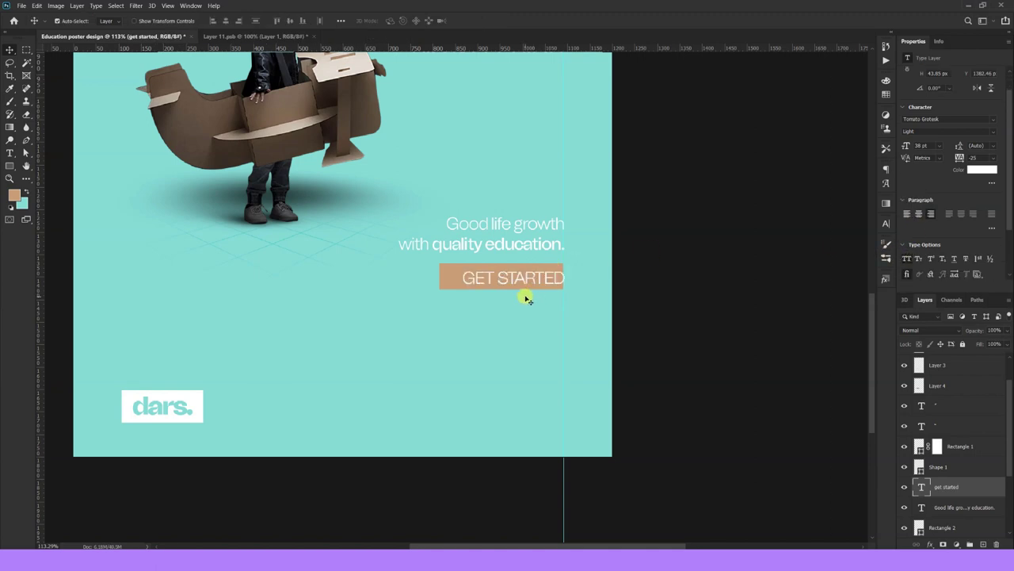
{"action": "key", "text": "ctrl+0"}
Step: Copy the admission discount code line from the copy notes
{"action": "key", "text": "alt+Tab"}
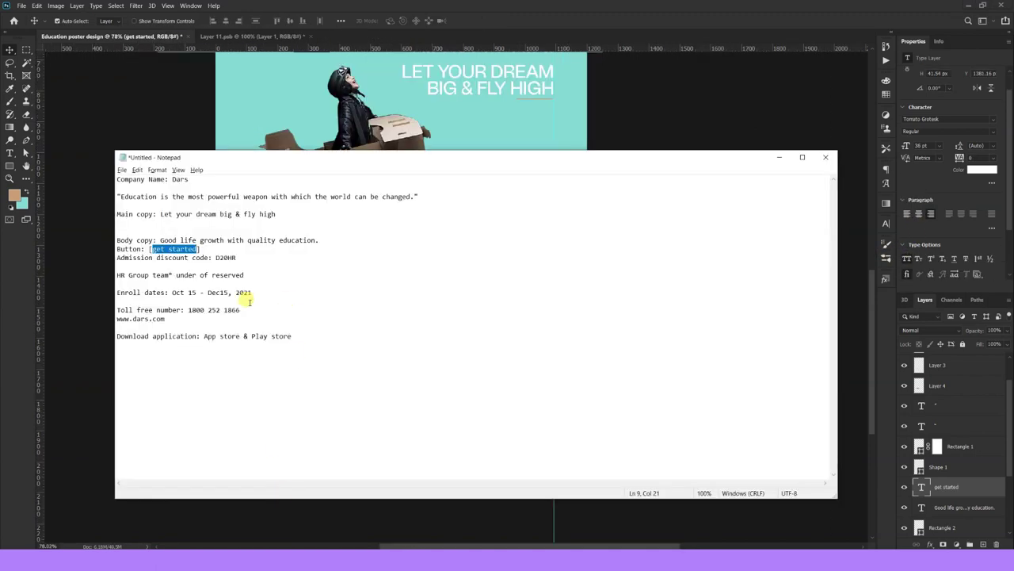
{"action": "left_click_drag", "start_coordinate": [236, 258], "coordinate": [226, 257]}
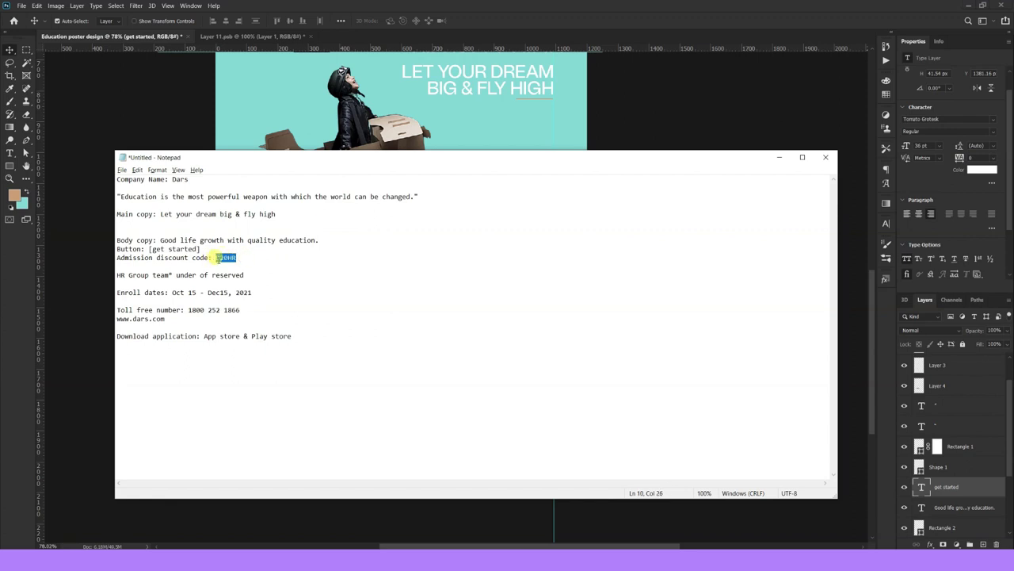
{"action": "right_click", "coordinate": [117, 258]}
{"action": "left_click", "coordinate": [119, 258]}
{"action": "left_click_drag", "start_coordinate": [118, 258], "coordinate": [203, 267]}
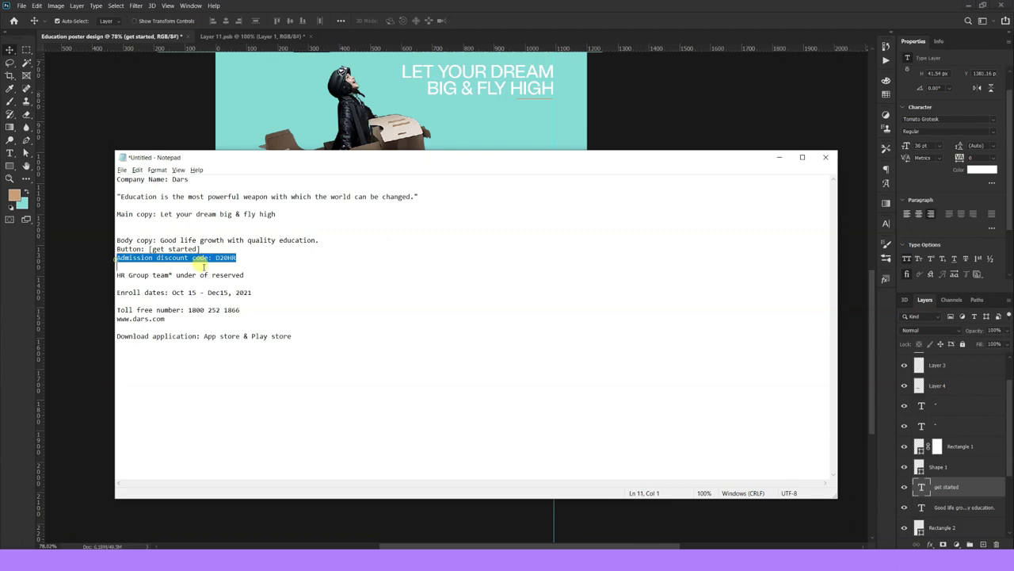
{"action": "key", "text": "ctrl+c"}
{"action": "key", "text": "alt+Tab"}
Step: Paste the admission discount line below the button, split it onto two lines, without All Caps
{"action": "key", "text": "ctrl+plus"}
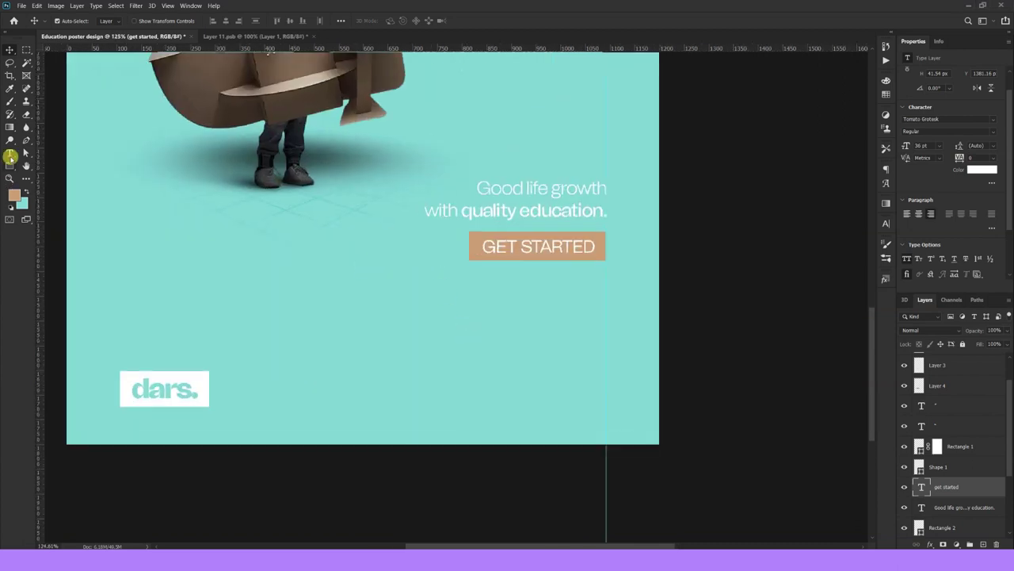
{"action": "key", "text": "t"}
{"action": "left_click", "coordinate": [444, 279]}
{"action": "key", "text": "ctrl+v"}
{"action": "left_click", "coordinate": [318, 278]}
{"action": "key", "text": "Return"}
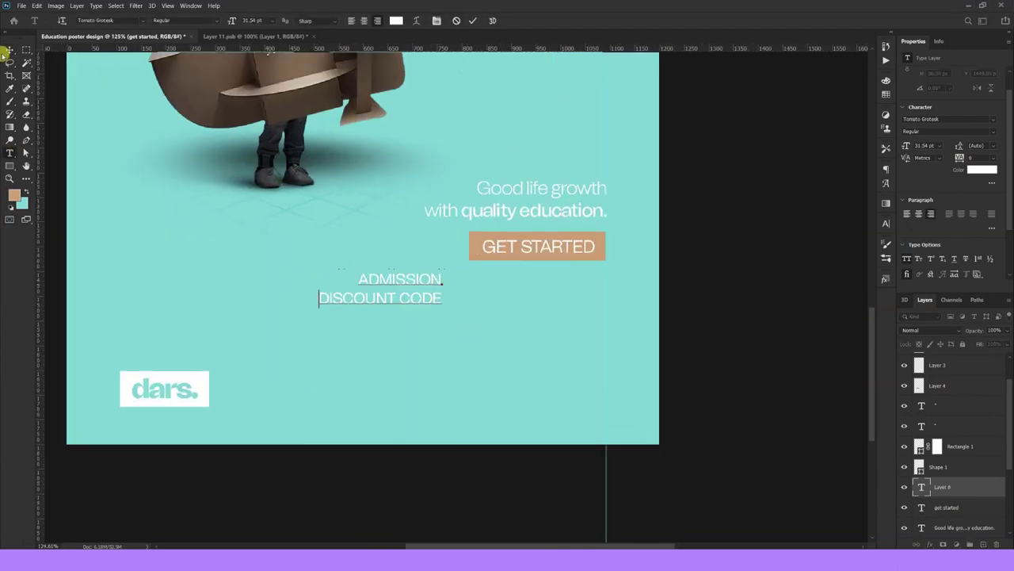
{"action": "left_click", "coordinate": [903, 227]}
Step: Capitalize the D in 'Discount' and set the label to 14 pt
{"action": "mouse_move", "coordinate": [350, 298]}
{"action": "left_mouse_down"}
{"action": "mouse_move", "coordinate": [339, 299]}
{"action": "mouse_move", "coordinate": [501, 297]}
{"action": "mouse_move", "coordinate": [492, 310]}
{"action": "left_mouse_up"}
{"action": "type", "text": "D"}
{"action": "left_click", "coordinate": [12, 52]}
{"action": "left_click", "coordinate": [942, 114]}
{"action": "left_click", "coordinate": [928, 181]}
{"action": "left_click", "coordinate": [940, 114]}
{"action": "left_click", "coordinate": [931, 180]}
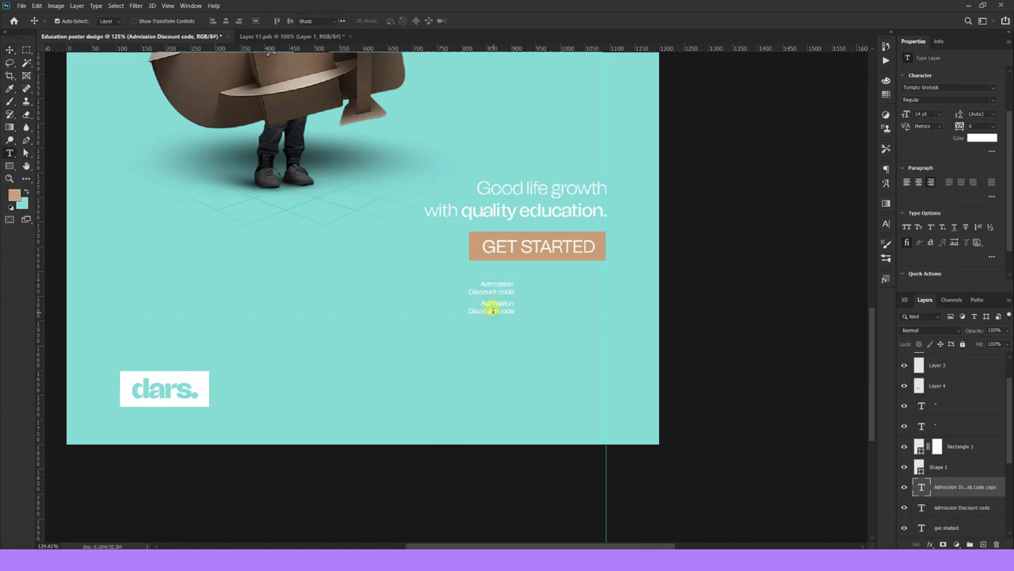
Step: Replace the duplicated label's text with the code D20HR from the notes
{"action": "double_click", "coordinate": [493, 311]}
{"action": "key", "text": "alt+Tab"}
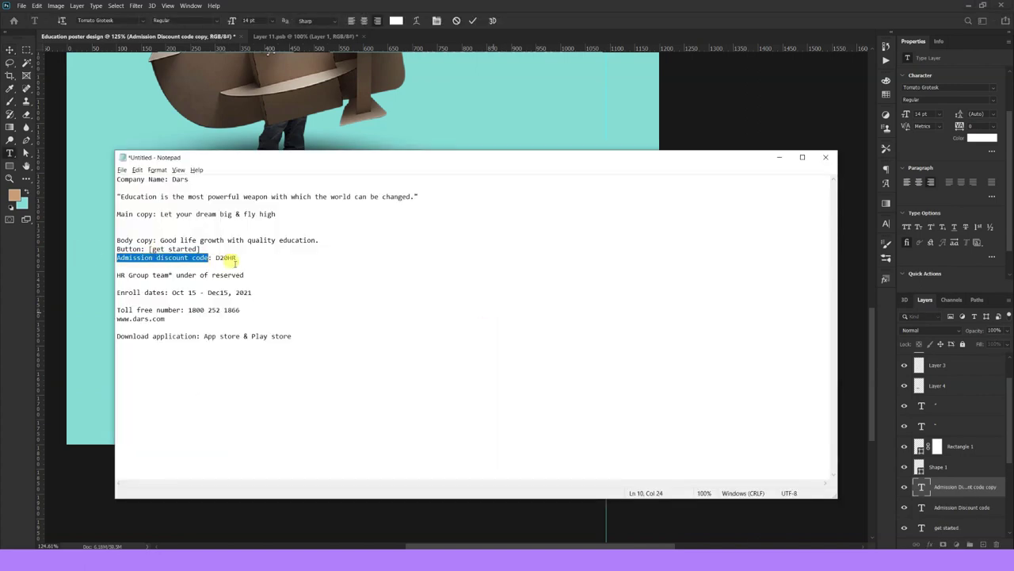
{"action": "left_click_drag", "start_coordinate": [236, 259], "coordinate": [223, 258]}
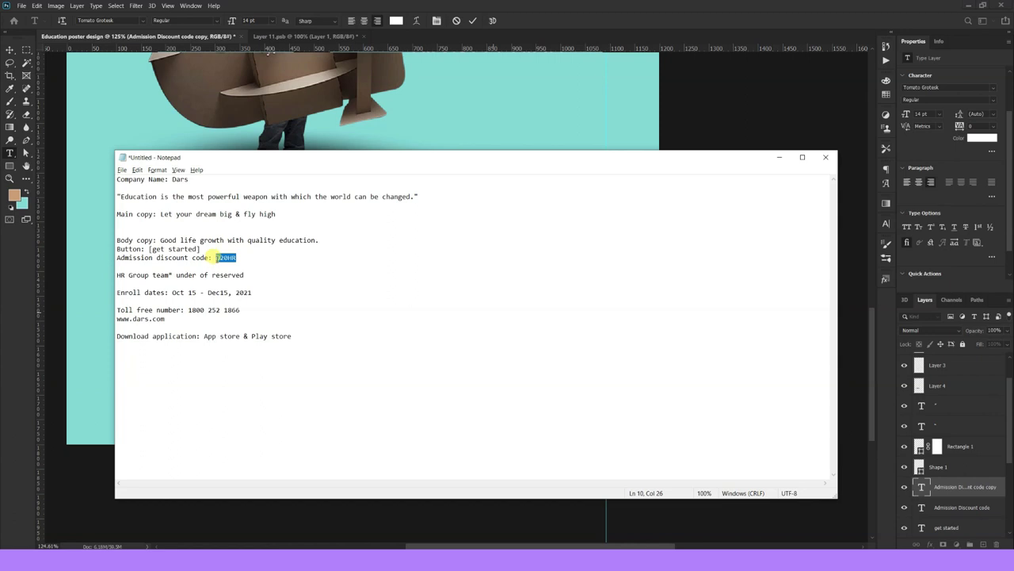
{"action": "key", "text": "alt+Tab"}
{"action": "key", "text": "ctrl+v"}
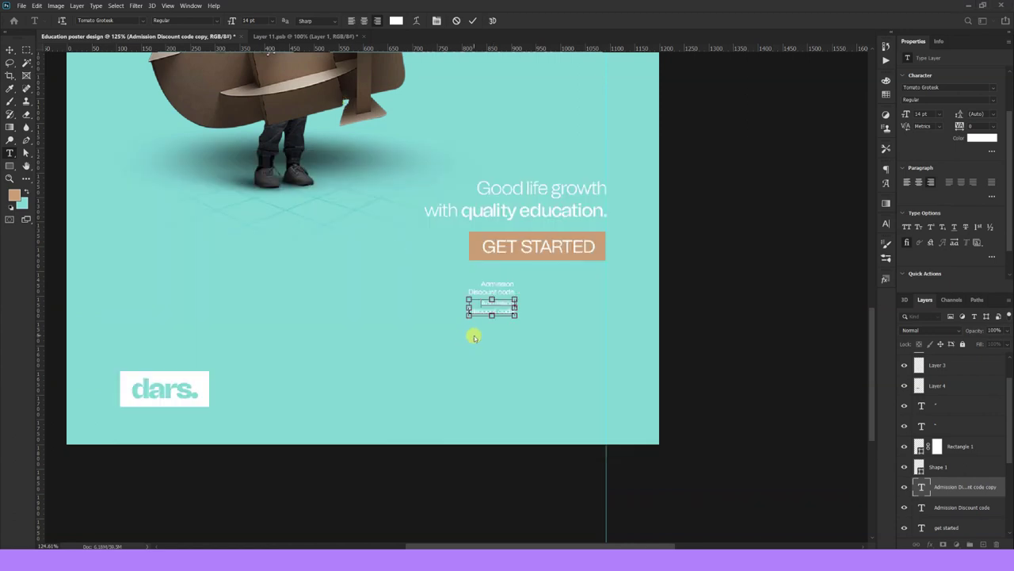
{"action": "left_click", "coordinate": [12, 52]}
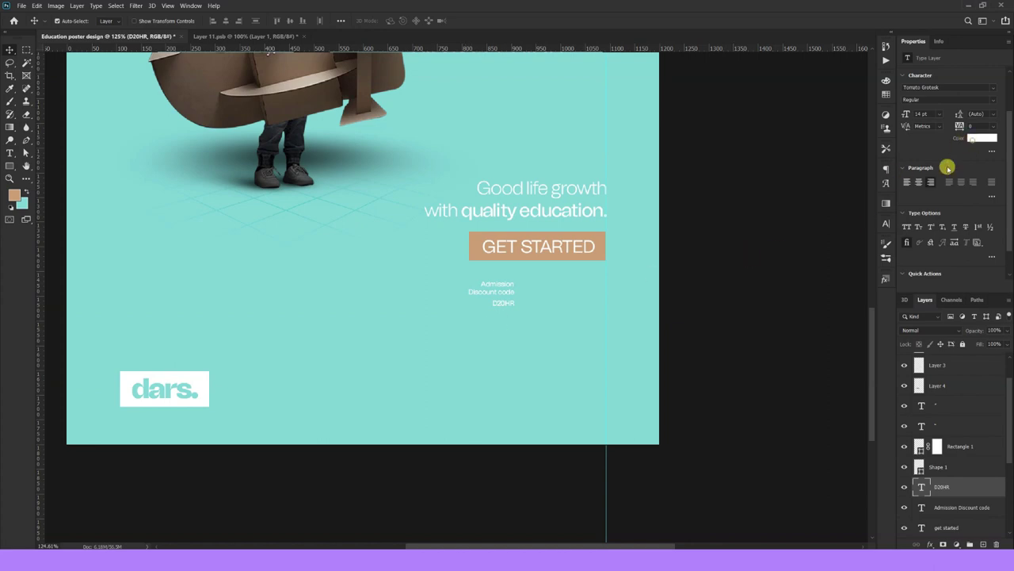
Step: Color the D20HR code black and enlarge it to about 144%
{"action": "left_click", "coordinate": [982, 138]}
{"action": "left_click", "coordinate": [745, 484]}
{"action": "left_click", "coordinate": [946, 363]}
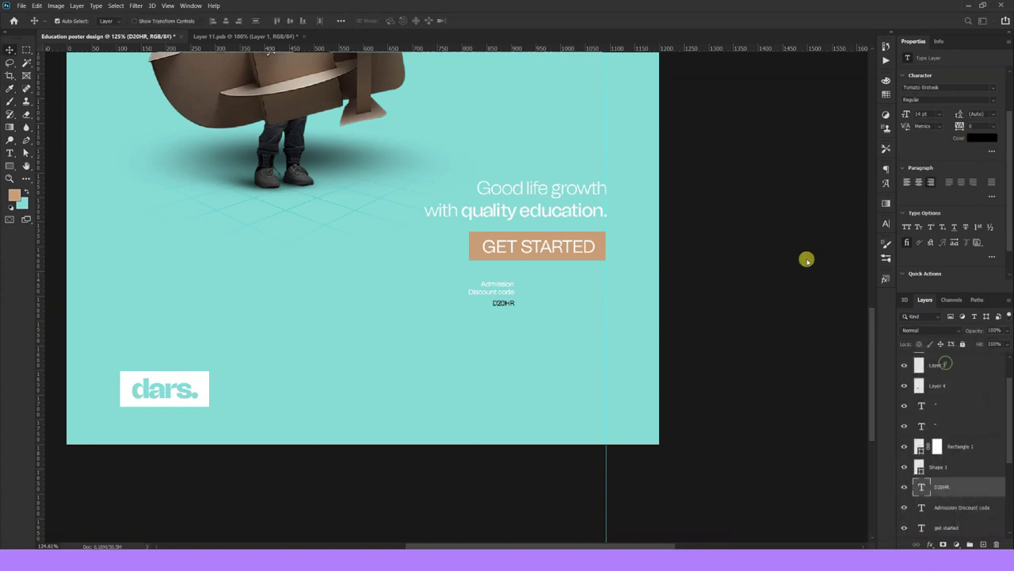
{"action": "scroll", "coordinate": [532, 315], "scroll_direction": "up", "scroll_amount": 3}
{"action": "key", "text": "ctrl+t"}
{"action": "left_click_drag", "start_coordinate": [476, 318], "coordinate": [442, 321]}
Step: Commit the enlarged code and select the 'HR Group team' wording in the notes
{"action": "left_click", "coordinate": [441, 324]}
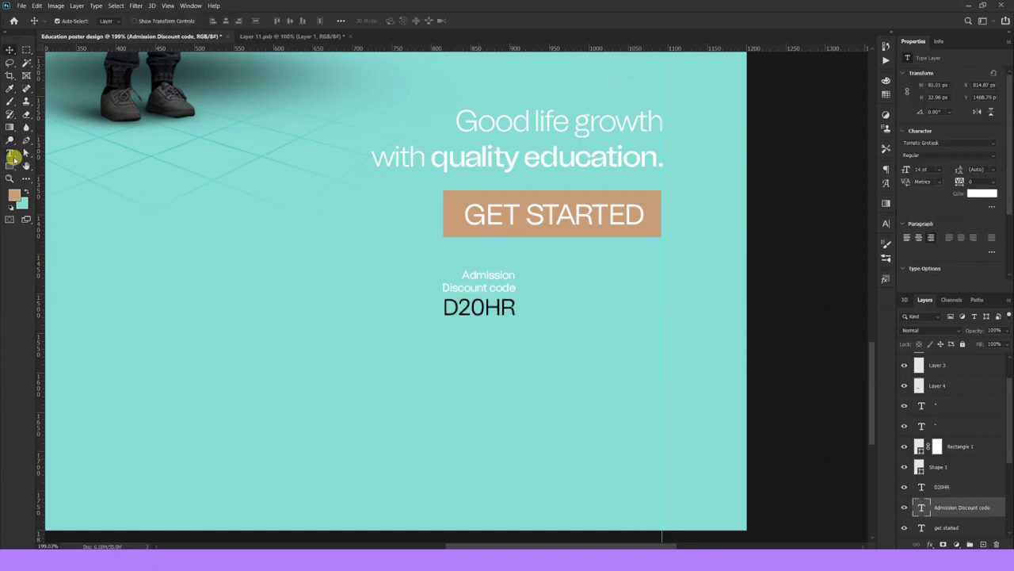
{"action": "left_click", "coordinate": [9, 168]}
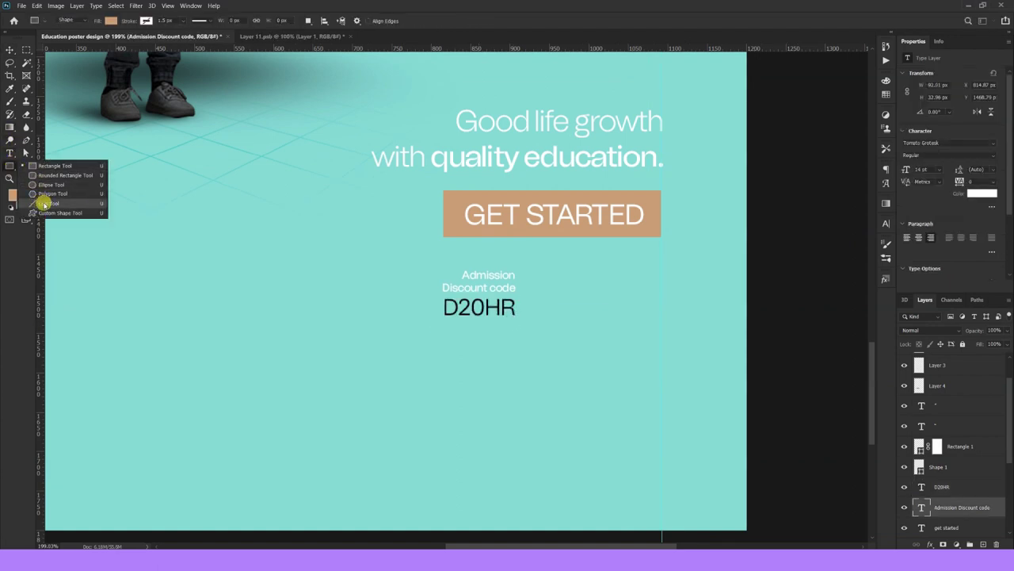
{"action": "key", "text": "alt+Tab"}
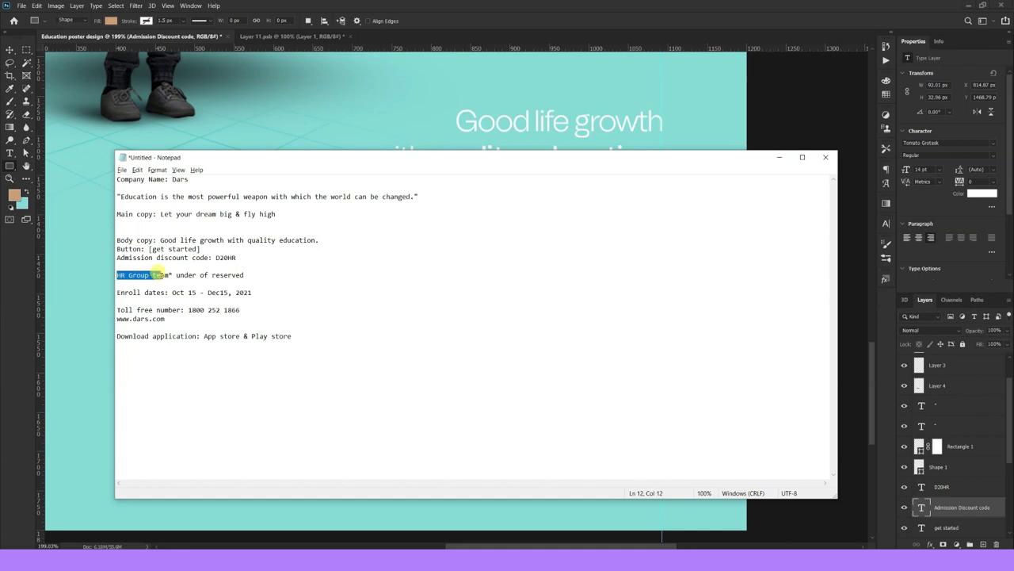
{"action": "left_click", "coordinate": [163, 275]}
{"action": "left_click_drag", "start_coordinate": [170, 274], "coordinate": [122, 276]}
{"action": "left_click", "coordinate": [93, 317]}
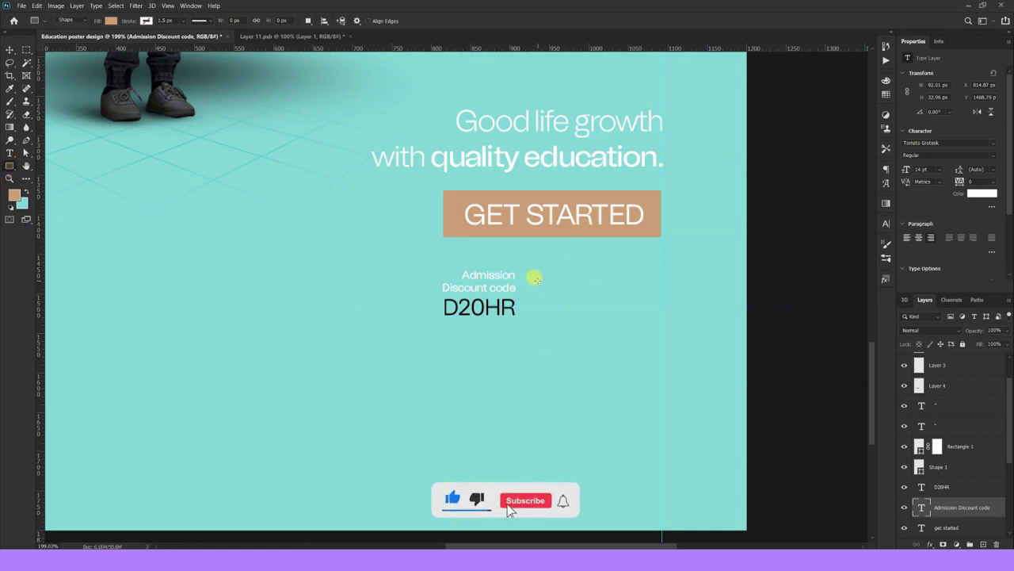
Step: Draw a white-outlined box right of D20HR and a small circle on the HR text
{"action": "left_click_drag", "start_coordinate": [540, 273], "coordinate": [660, 311]}
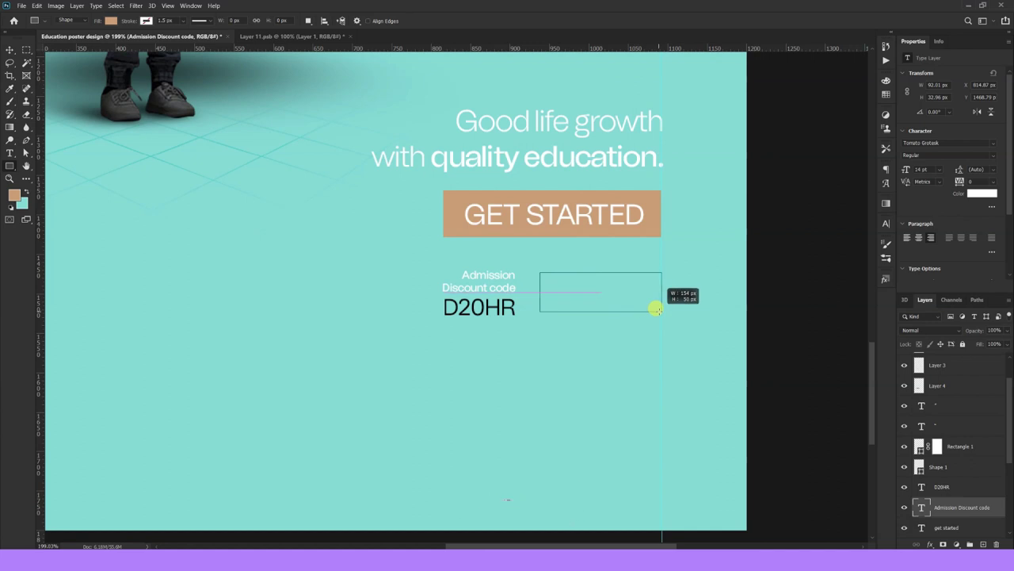
{"action": "left_click_drag", "start_coordinate": [656, 309], "coordinate": [657, 310]}
{"action": "key", "text": "v"}
{"action": "left_click", "coordinate": [450, 312]}
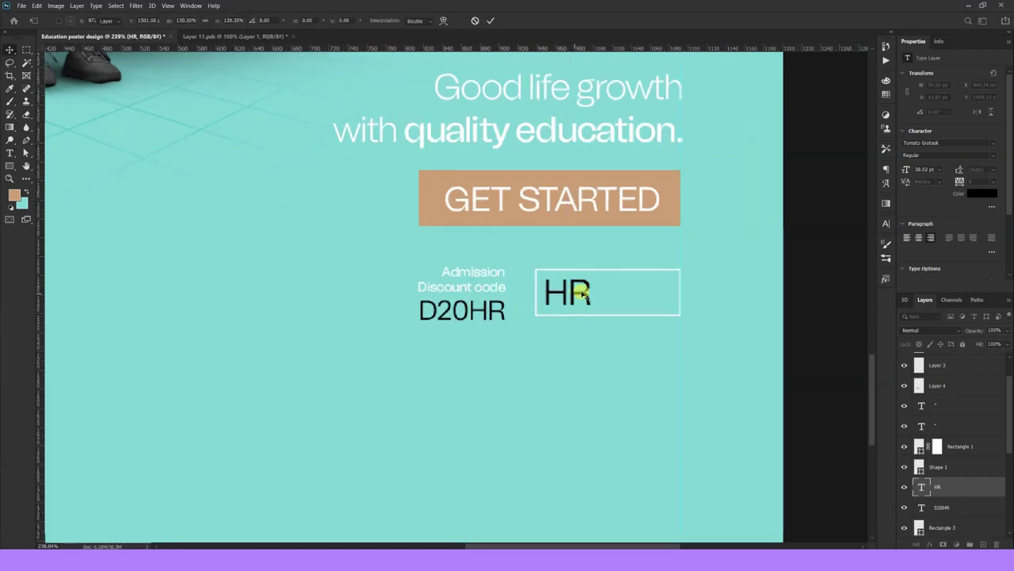
{"action": "right_click", "coordinate": [16, 173]}
{"action": "left_click", "coordinate": [47, 174]}
{"action": "left_click_drag", "start_coordinate": [564, 287], "coordinate": [575, 298]}
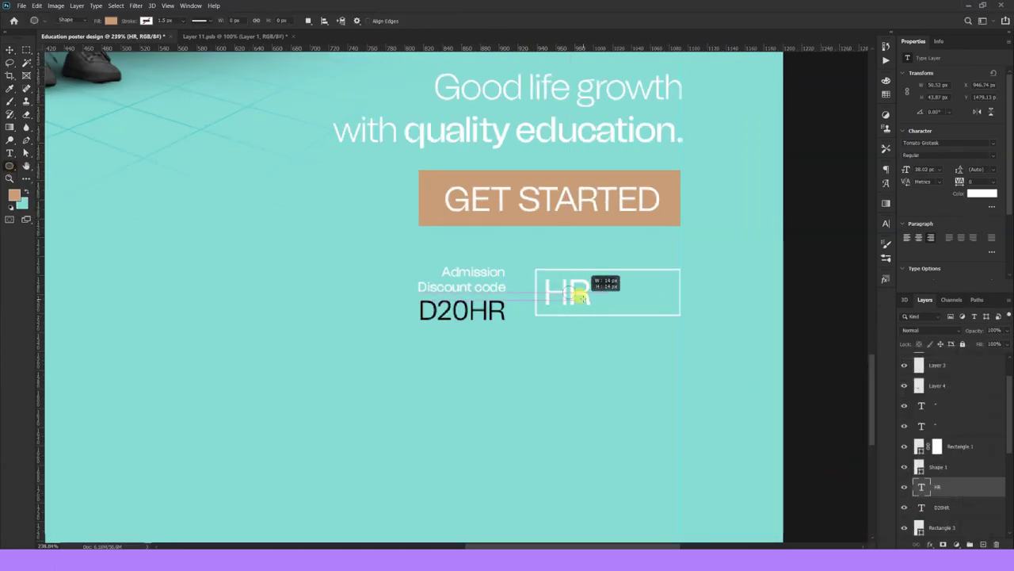
{"action": "left_click", "coordinate": [8, 48]}
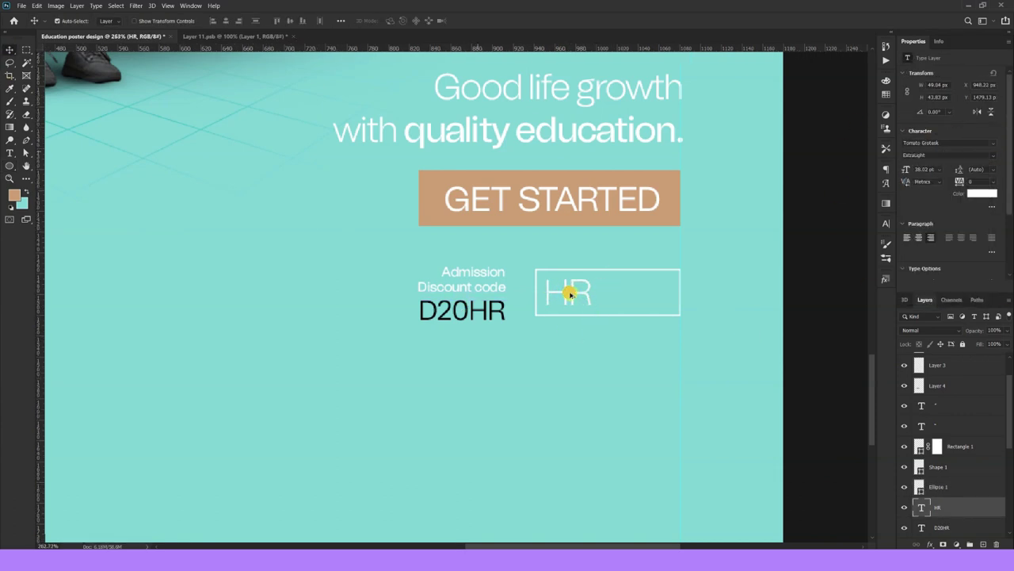
Step: Duplicate the Admission text and replace it with 'Group team*'
{"action": "left_click", "coordinate": [296, 520]}
{"action": "left_click_drag", "start_coordinate": [171, 274], "coordinate": [136, 274]}
{"action": "key", "text": "ctrl+c"}
{"action": "left_click", "coordinate": [77, 252]}
{"action": "left_click_drag", "start_coordinate": [270, 313], "coordinate": [437, 319]}
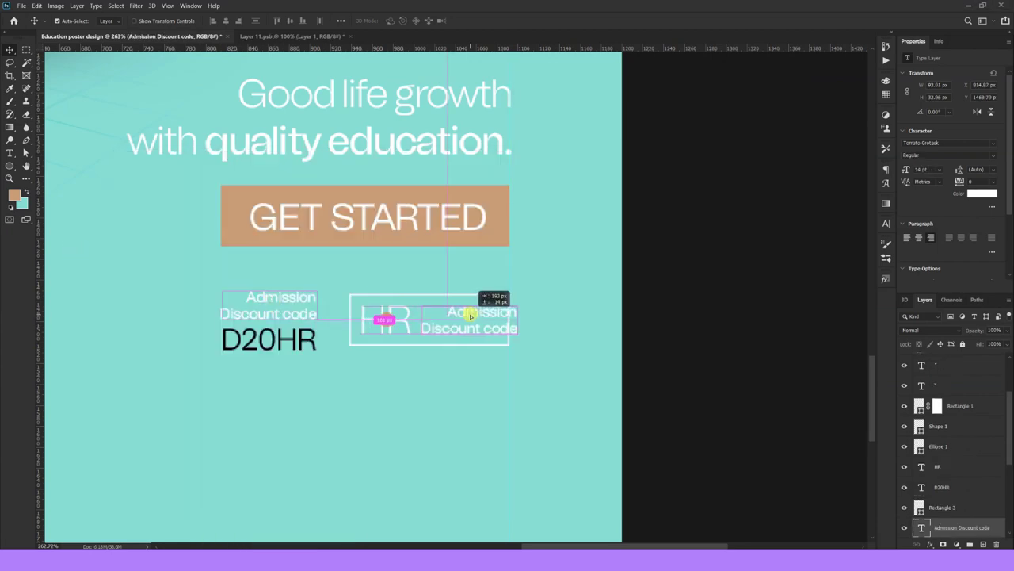
{"action": "double_click", "coordinate": [466, 312]}
{"action": "key", "text": "ctrl+a"}
{"action": "key", "text": "ctrl+v"}
{"action": "key", "text": "ctrl+Return"}
Step: Fit 'Group team*' and HR into a narrowed box, shifting the discount code right
{"action": "key", "text": "v"}
{"action": "mouse_move", "coordinate": [500, 306]}
{"action": "left_mouse_down"}
{"action": "mouse_move", "coordinate": [455, 315]}
{"action": "mouse_move", "coordinate": [473, 315]}
{"action": "left_mouse_up"}
{"action": "key", "text": "ctrl+t"}
{"action": "key", "text": "Return"}
{"action": "left_click", "coordinate": [399, 317]}
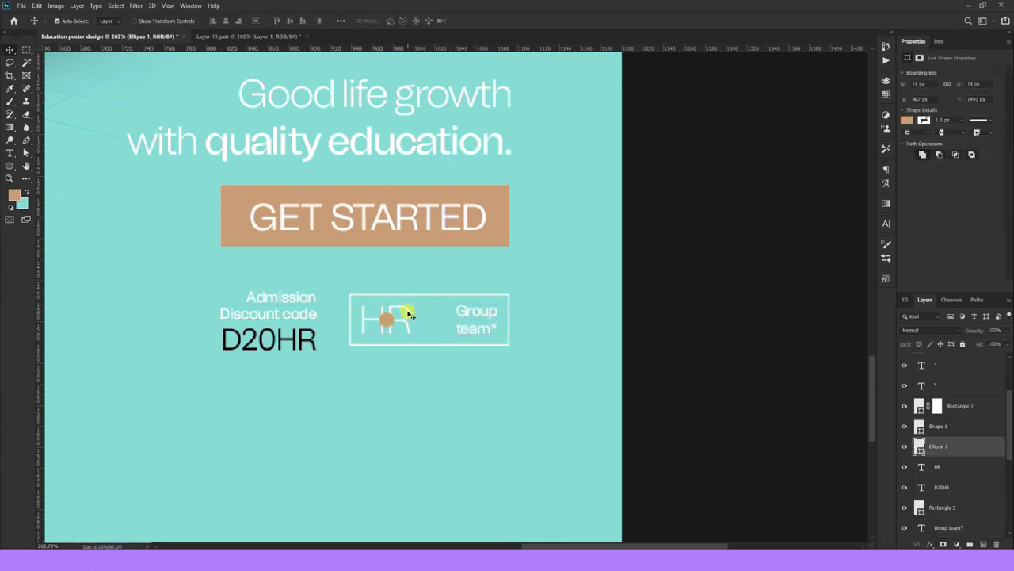
{"action": "left_click_drag", "start_coordinate": [400, 318], "coordinate": [447, 312]}
{"action": "left_click", "coordinate": [378, 293]}
{"action": "key", "text": "ctrl+t"}
{"action": "left_click_drag", "start_coordinate": [349, 320], "coordinate": [385, 326]}
{"action": "key", "text": "Return"}
{"action": "left_click", "coordinate": [293, 363]}
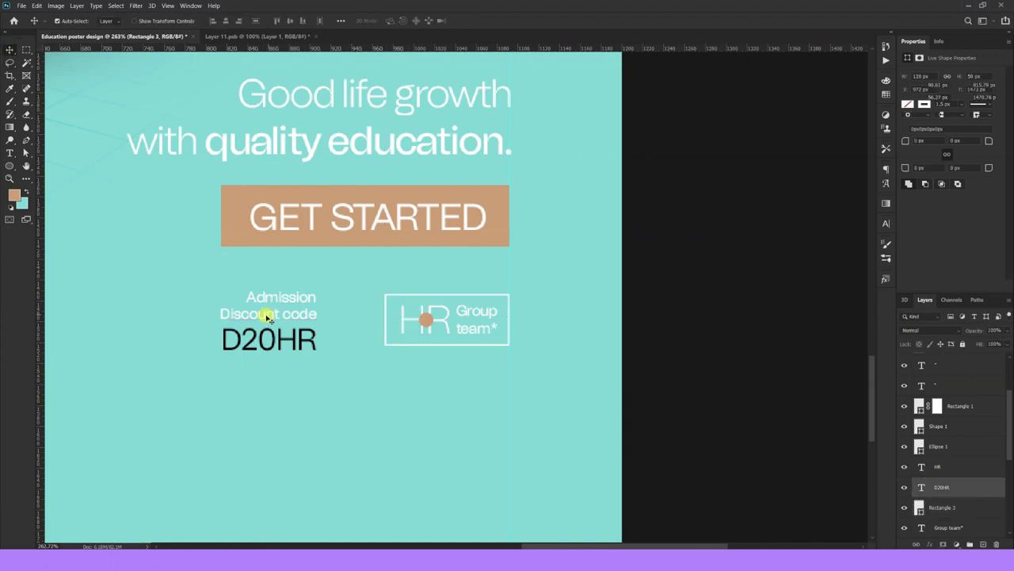
{"action": "left_click_drag", "start_coordinate": [253, 315], "coordinate": [269, 314]}
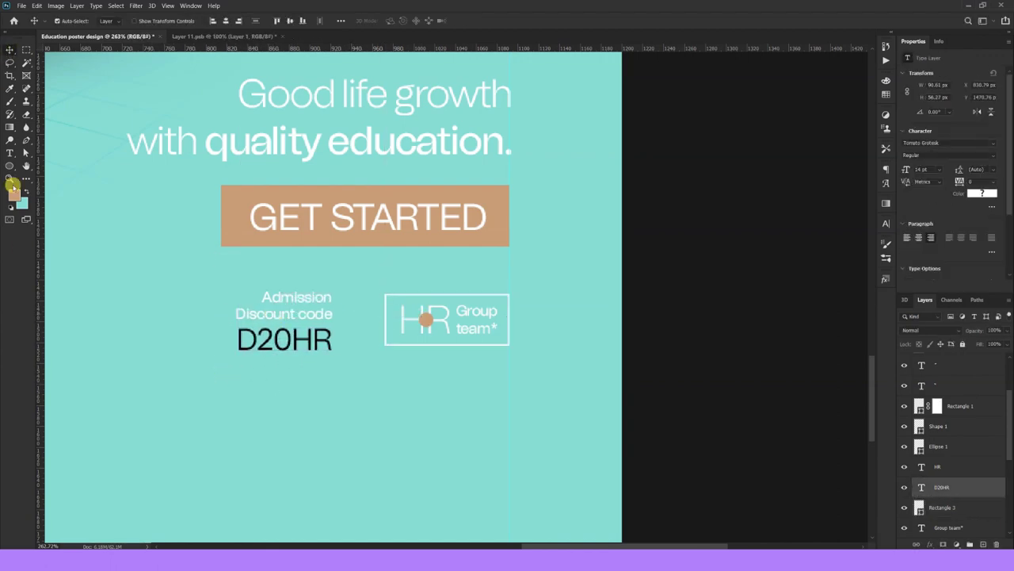
Step: Draw a thin vertical divider line between the discount code and the HR box
{"action": "right_click", "coordinate": [11, 165]}
{"action": "left_click", "coordinate": [48, 204]}
{"action": "right_click", "coordinate": [358, 335]}
{"action": "left_click_drag", "start_coordinate": [355, 290], "coordinate": [358, 347]}
{"action": "key", "text": "Escape"}
{"action": "left_click", "coordinate": [480, 210]}
{"action": "double_click", "coordinate": [978, 468]}
{"action": "key", "text": "Escape"}
{"action": "left_click", "coordinate": [9, 49]}
{"action": "scroll", "coordinate": [446, 363], "scroll_direction": "down", "scroll_amount": 3}
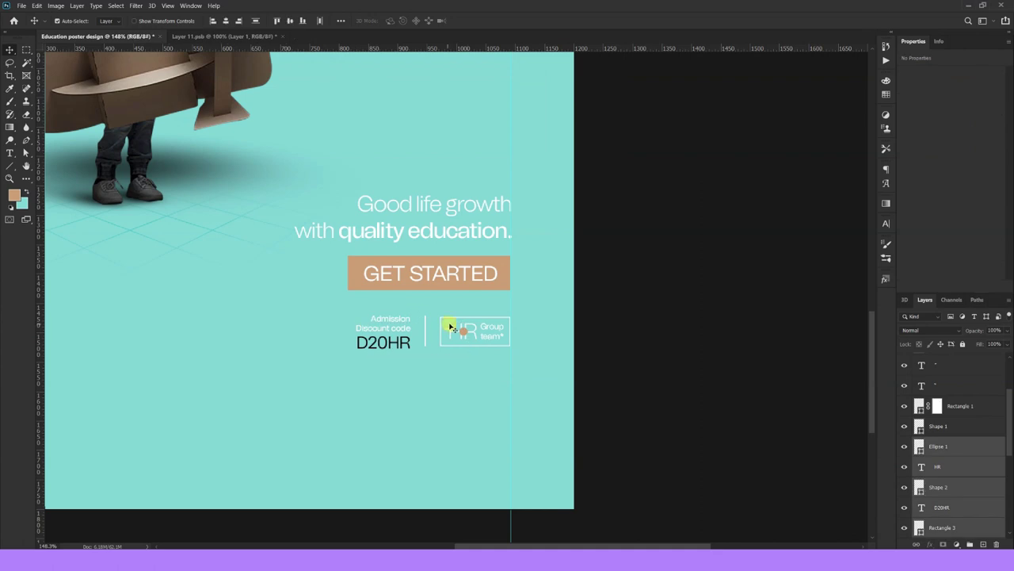
{"action": "left_click_drag", "start_coordinate": [486, 359], "coordinate": [384, 327]}
{"action": "scroll", "coordinate": [315, 358], "scroll_direction": "down", "scroll_amount": 2}
{"action": "scroll", "coordinate": [315, 359], "scroll_direction": "left", "scroll_amount": 2}
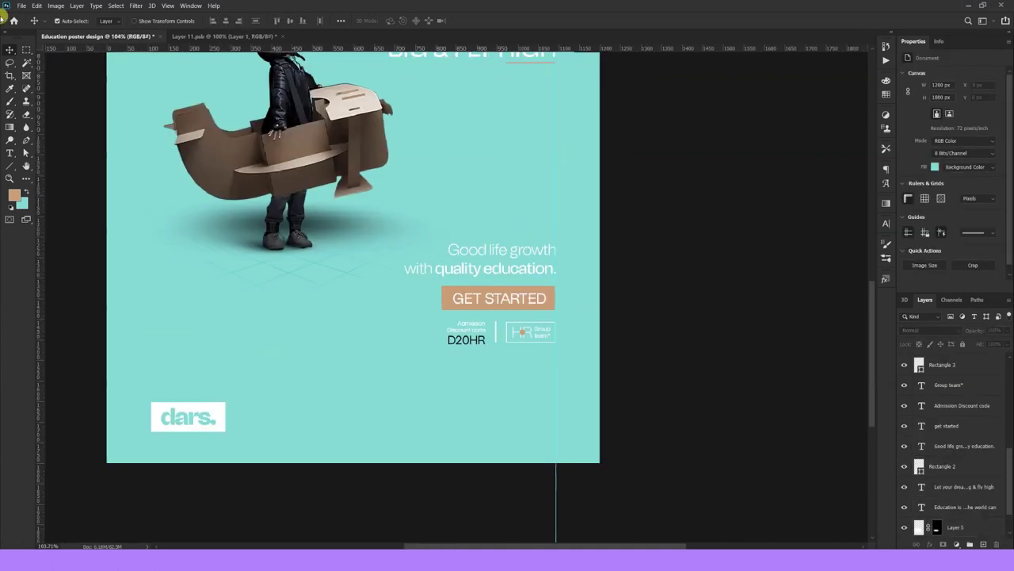
Step: Paste 'Enroll dates: Oct 15 - Dec15, 2021' below the code as white two-line text
{"action": "key", "text": "alt+Tab"}
{"action": "left_click_drag", "start_coordinate": [252, 292], "coordinate": [118, 293]}
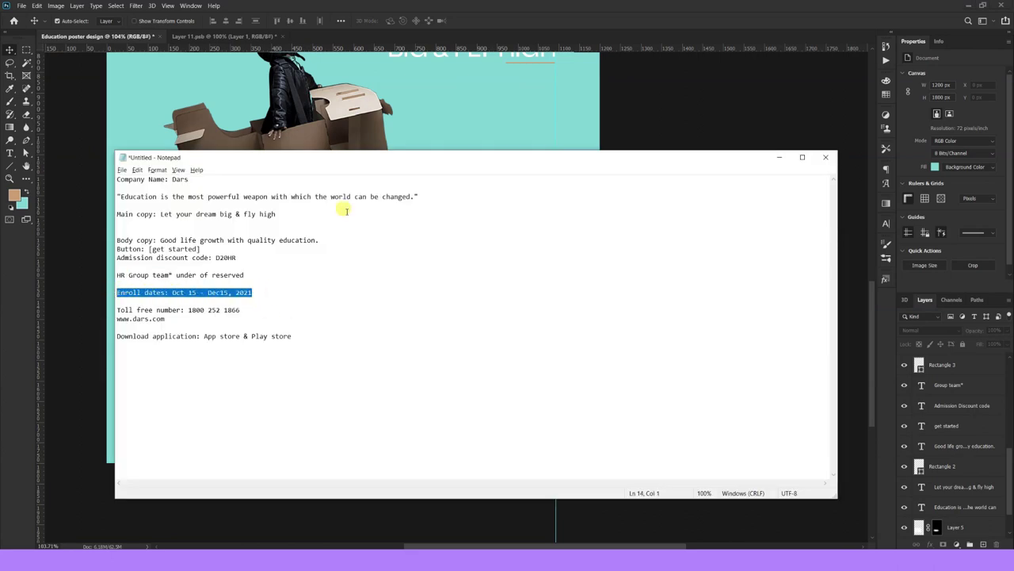
{"action": "left_click", "coordinate": [531, 117]}
{"action": "scroll", "coordinate": [494, 325], "scroll_direction": "up", "scroll_amount": 3}
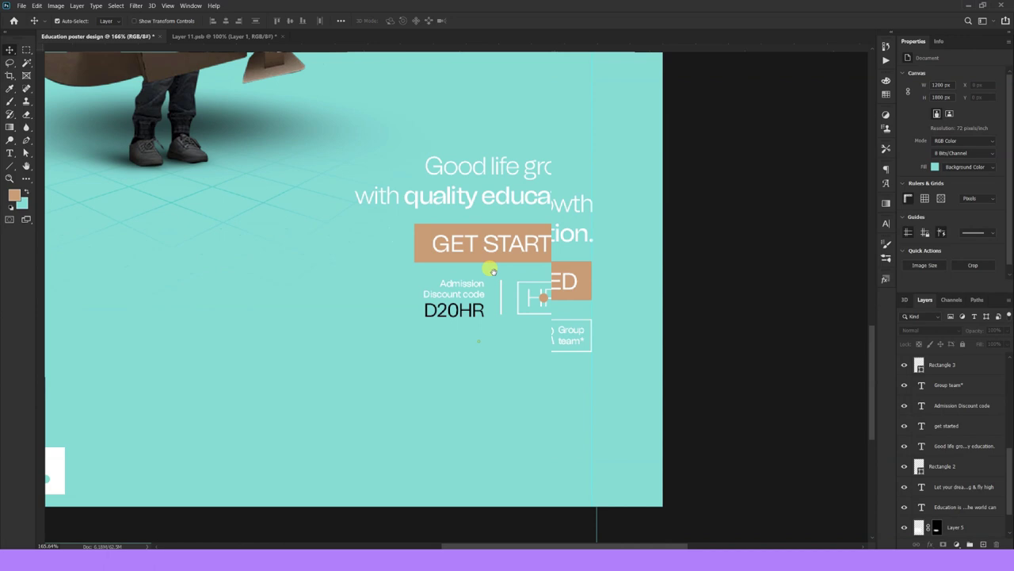
{"action": "left_click", "coordinate": [11, 156]}
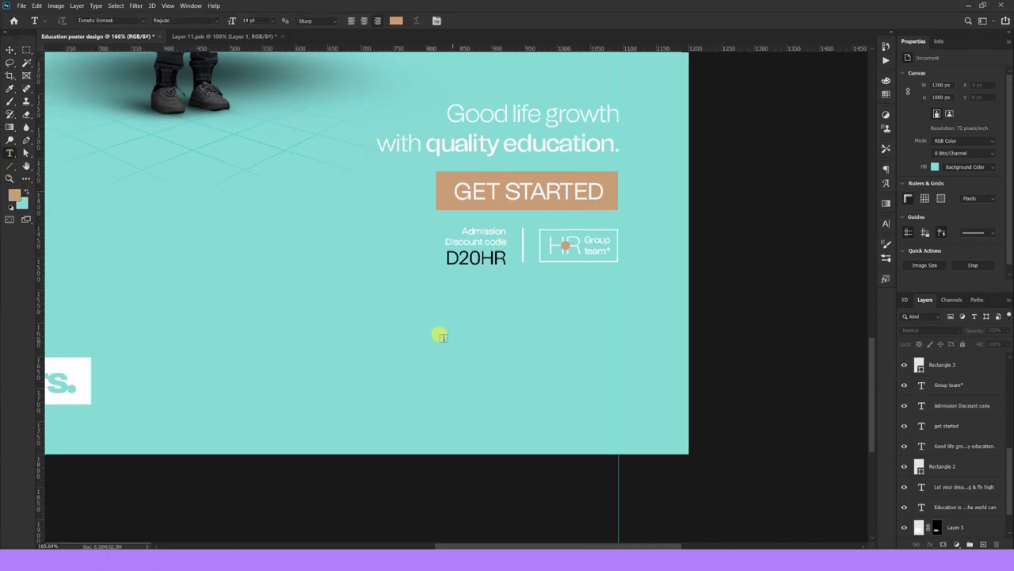
{"action": "left_click", "coordinate": [438, 330]}
{"action": "key", "text": "ctrl+v"}
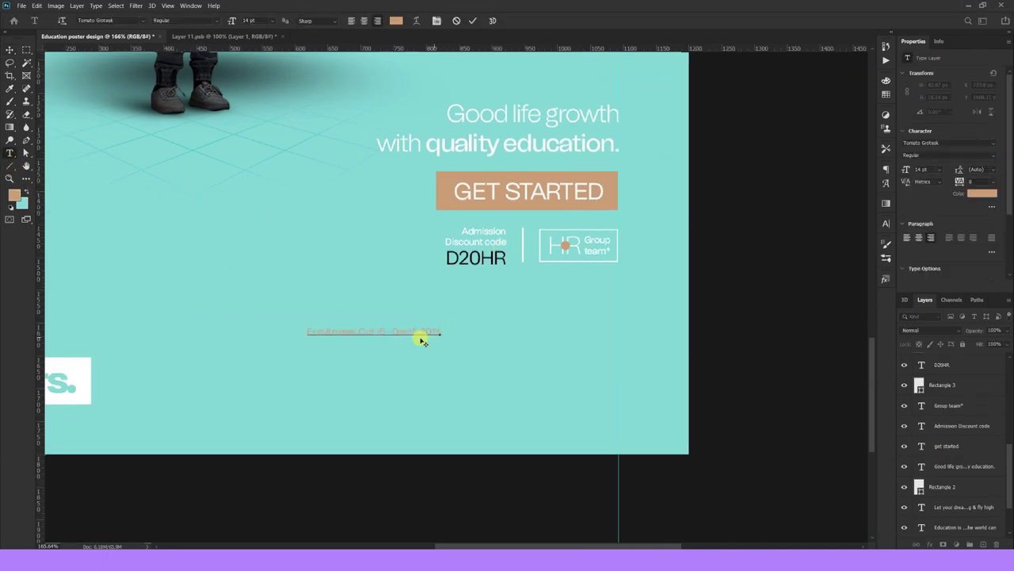
{"action": "key", "text": "Return"}
{"action": "key", "text": "ctrl+Return"}
{"action": "left_click", "coordinate": [983, 193]}
{"action": "left_click", "coordinate": [733, 368]}
{"action": "left_click", "coordinate": [961, 362]}
Step: Enlarge the enrolment text and move it under the discount code
{"action": "key", "text": "ctrl+t"}
{"action": "mouse_move", "coordinate": [433, 343]}
{"action": "left_mouse_down"}
{"action": "mouse_move", "coordinate": [571, 351]}
{"action": "mouse_move", "coordinate": [471, 356]}
{"action": "left_mouse_up"}
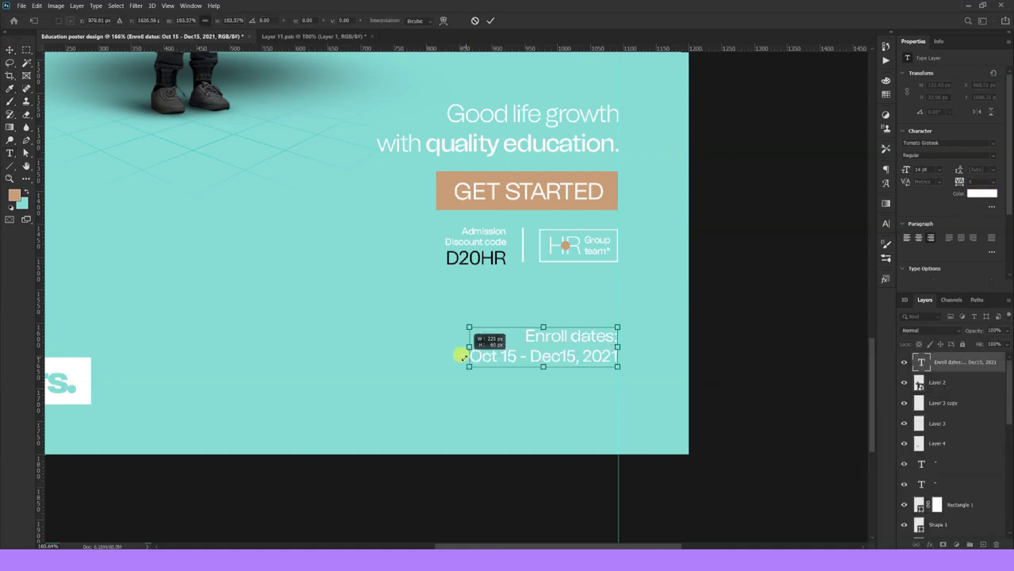
{"action": "mouse_move", "coordinate": [555, 349]}
{"action": "left_mouse_down"}
{"action": "mouse_move", "coordinate": [559, 317]}
{"action": "mouse_move", "coordinate": [539, 304]}
{"action": "left_mouse_up"}
{"action": "key", "text": "Return"}
{"action": "triple_click", "coordinate": [539, 305]}
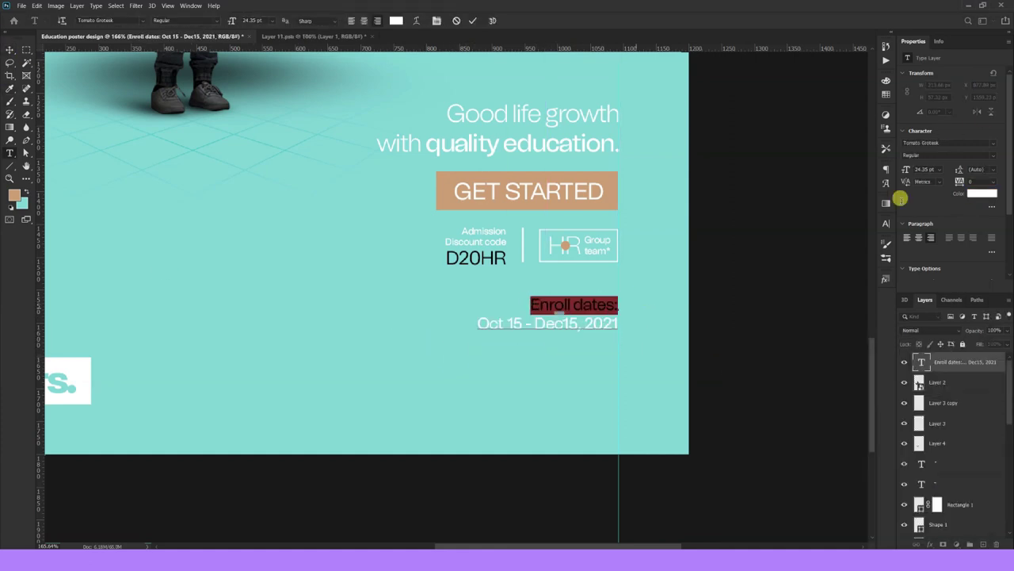
{"action": "left_click", "coordinate": [9, 49]}
Step: Make the dates line Medium weight and larger, nudging the discount group up
{"action": "left_click", "coordinate": [939, 170]}
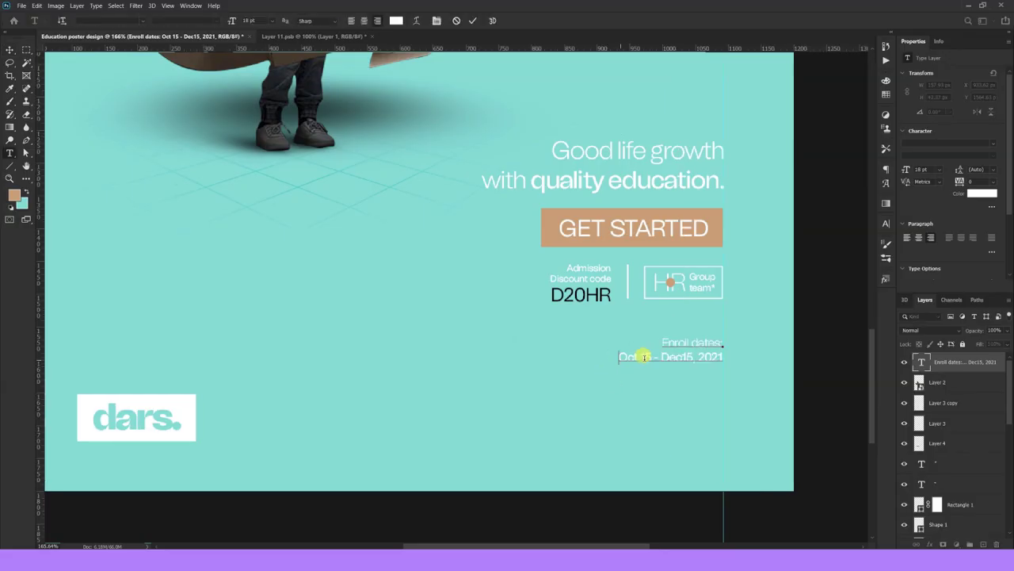
{"action": "left_click", "coordinate": [938, 228]}
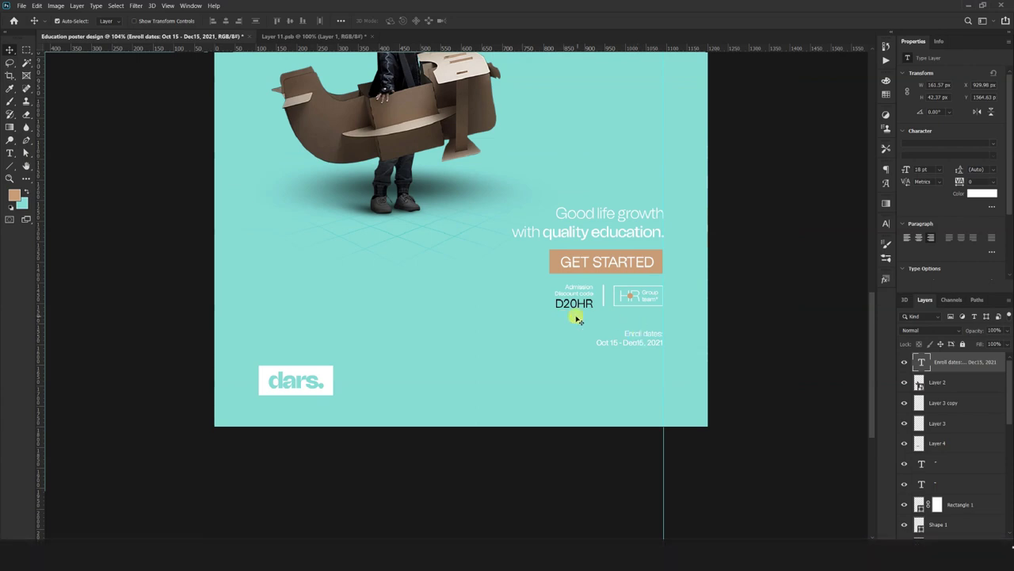
{"action": "left_click_drag", "start_coordinate": [478, 274], "coordinate": [686, 262]}
{"action": "key", "text": "Up"}
{"action": "key", "text": "Up"}
{"action": "key", "text": "Up"}
{"action": "key", "text": "Up"}
{"action": "key", "text": "Up"}
{"action": "key", "text": "Up"}
{"action": "key", "text": "Up"}
{"action": "key", "text": "Up"}
{"action": "key", "text": "Up"}
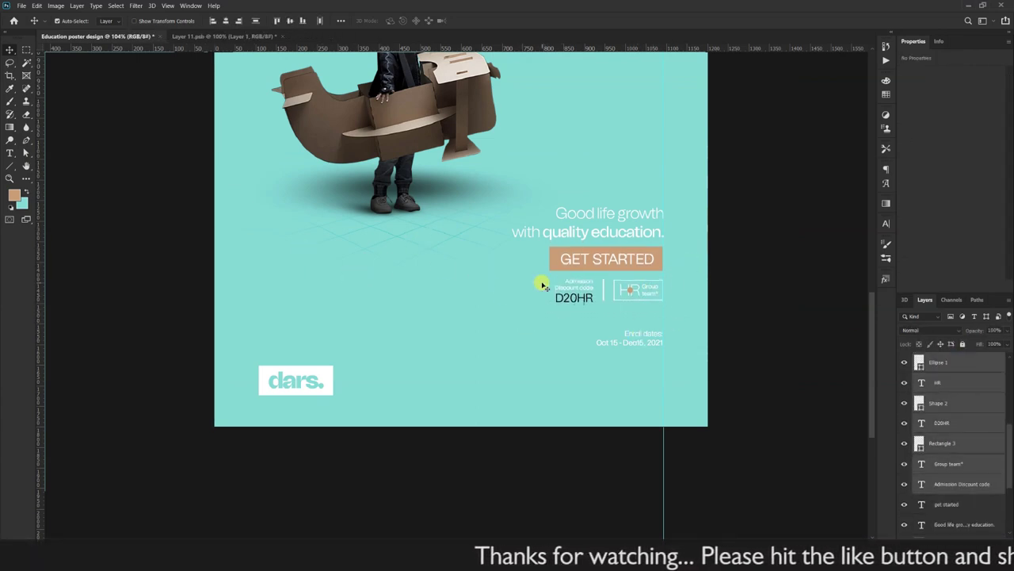
{"action": "left_click", "coordinate": [937, 158]}
{"action": "left_click", "coordinate": [935, 206]}
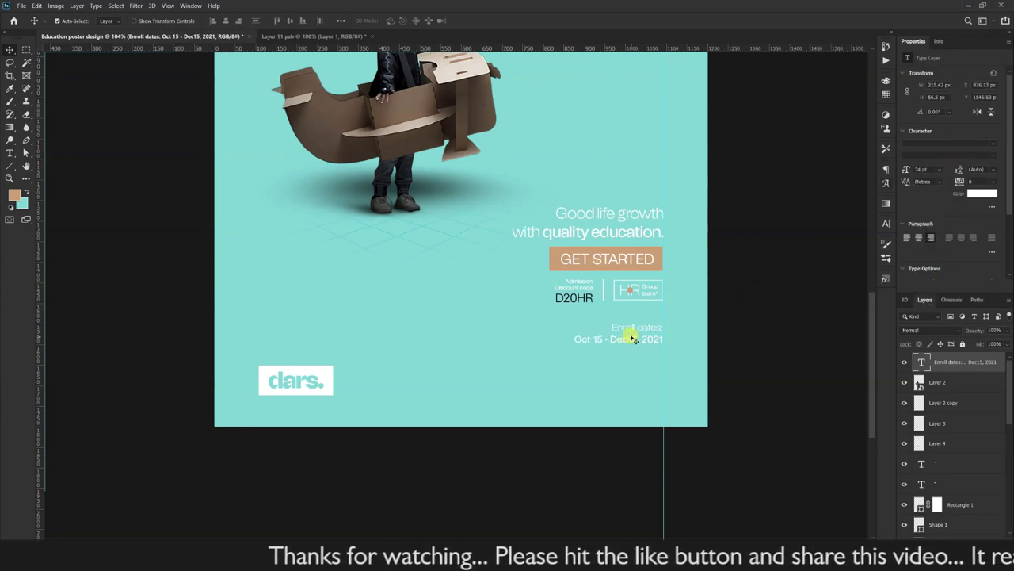
{"action": "left_click", "coordinate": [582, 351]}
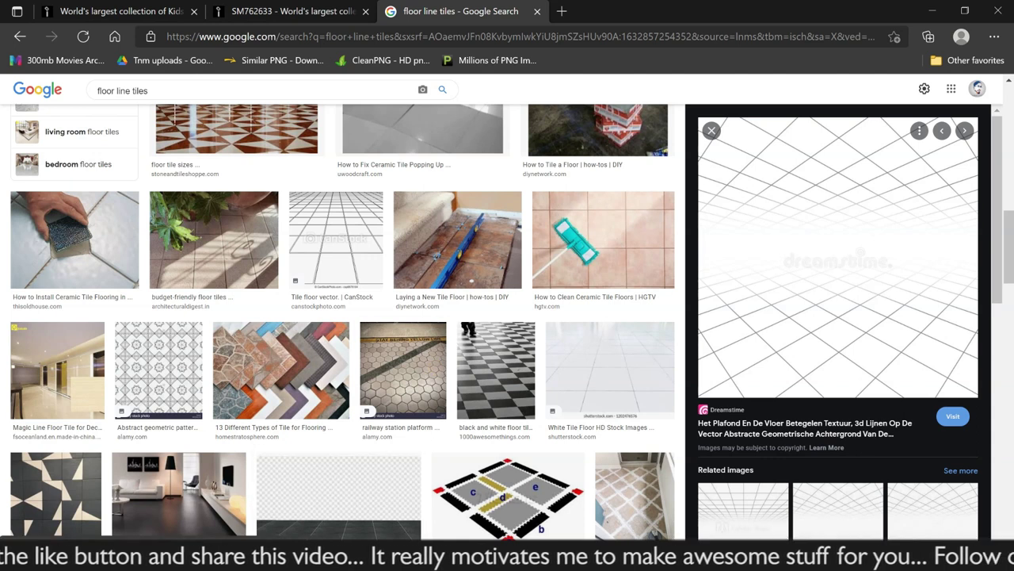
{"action": "key", "text": "alt+Tab"}
{"action": "left_click", "coordinate": [247, 310]}
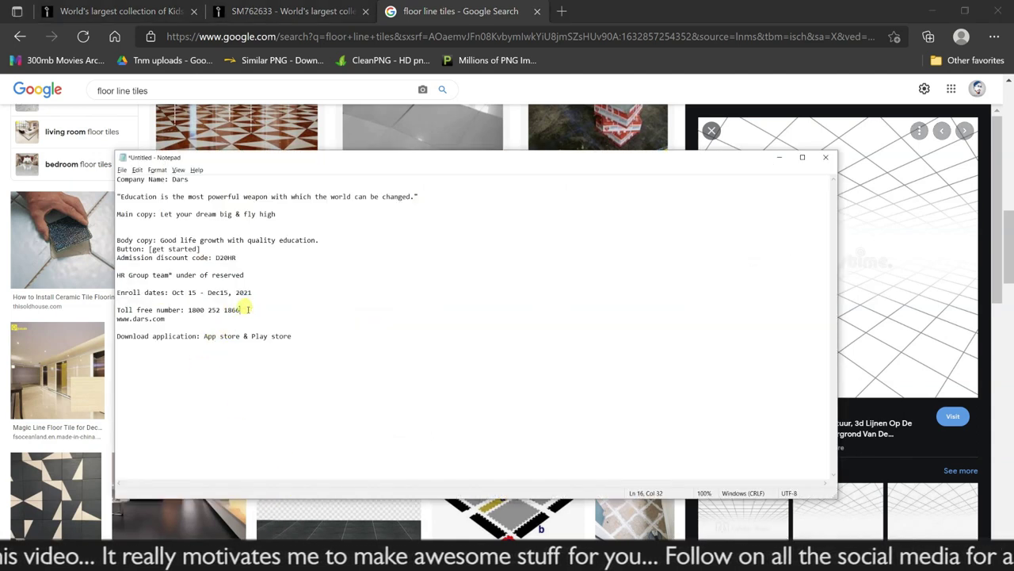
{"action": "left_click_drag", "start_coordinate": [178, 322], "coordinate": [117, 309]}
{"action": "key", "text": "ctrl+c"}
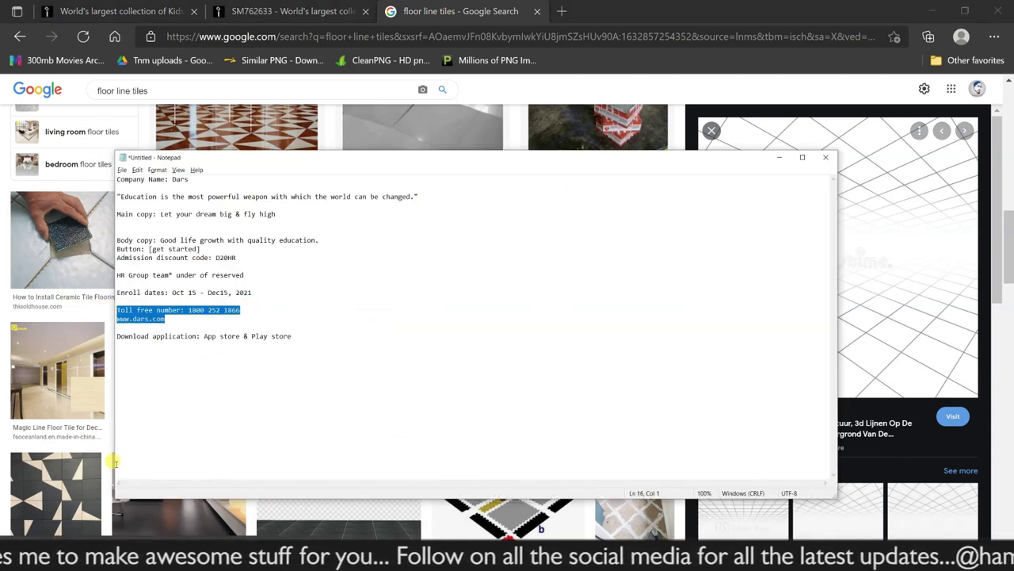
{"action": "key", "text": "alt+Tab"}
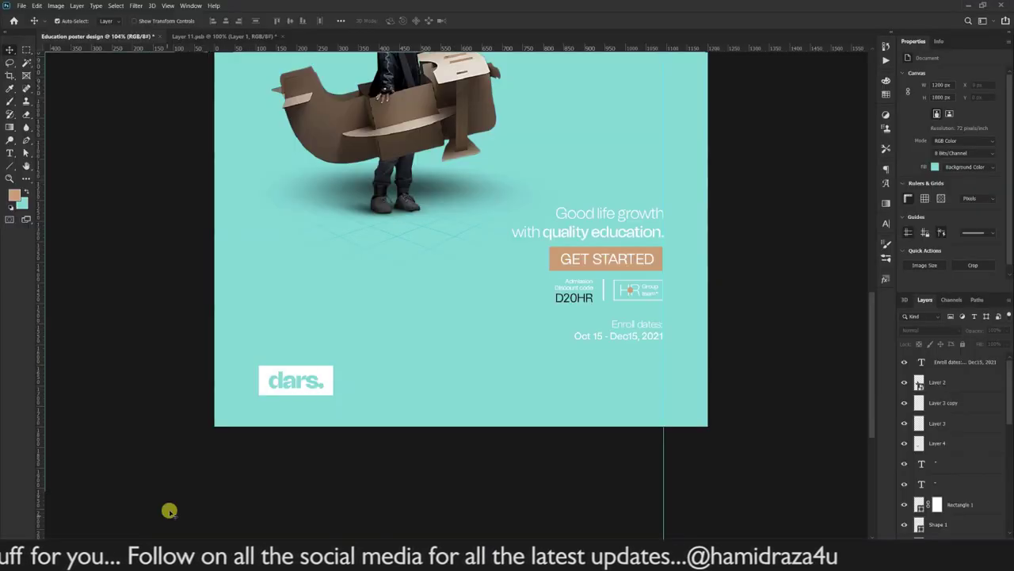
{"action": "mouse_move", "coordinate": [550, 339]}
{"action": "left_mouse_down"}
{"action": "mouse_move", "coordinate": [607, 356]}
{"action": "mouse_move", "coordinate": [618, 336]}
{"action": "mouse_move", "coordinate": [641, 356]}
{"action": "mouse_move", "coordinate": [642, 390]}
{"action": "left_mouse_up"}
{"action": "left_click", "coordinate": [642, 310]}
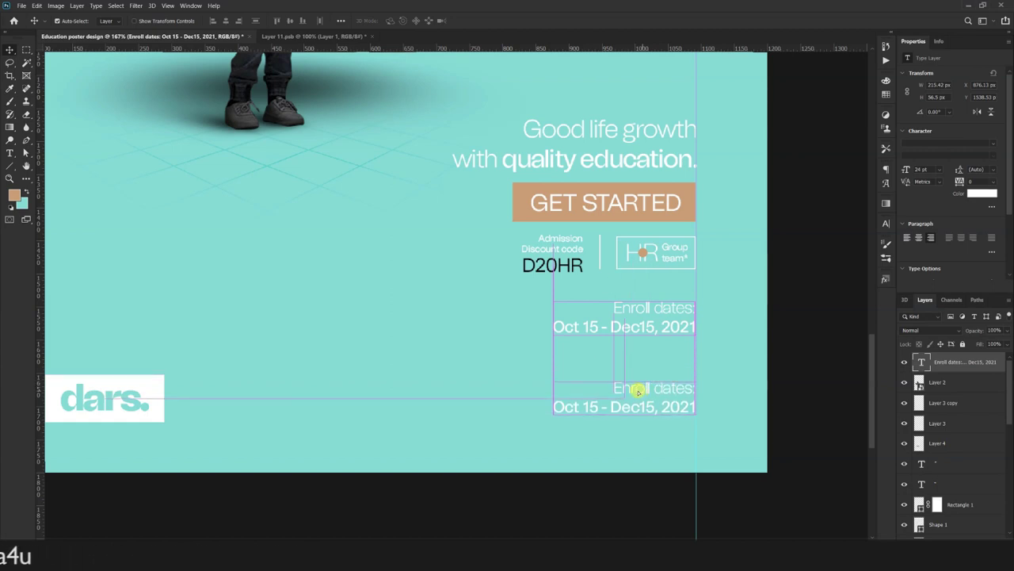
{"action": "double_click", "coordinate": [638, 388]}
{"action": "key", "text": "ctrl+v"}
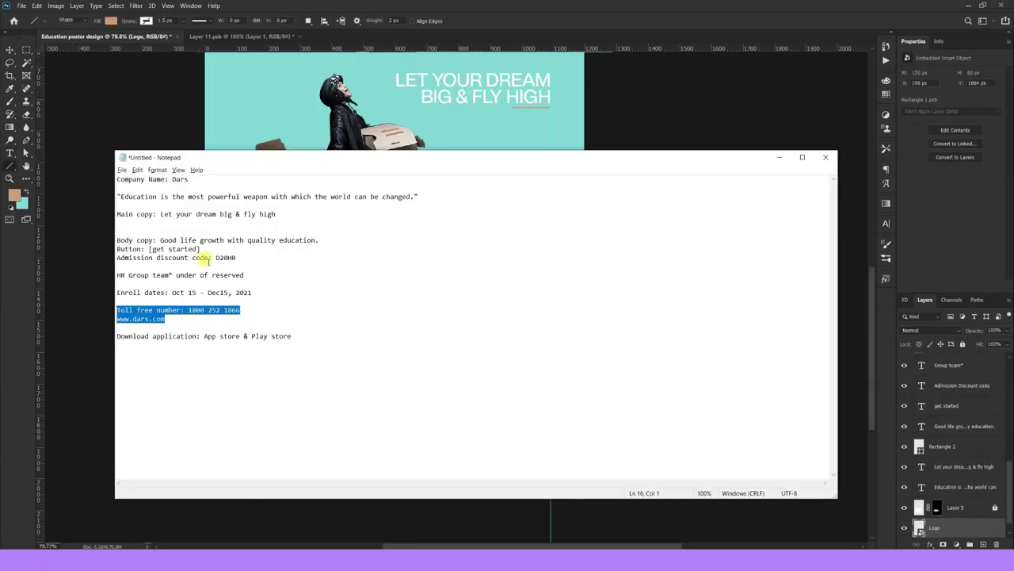
{"action": "left_click", "coordinate": [170, 341]}
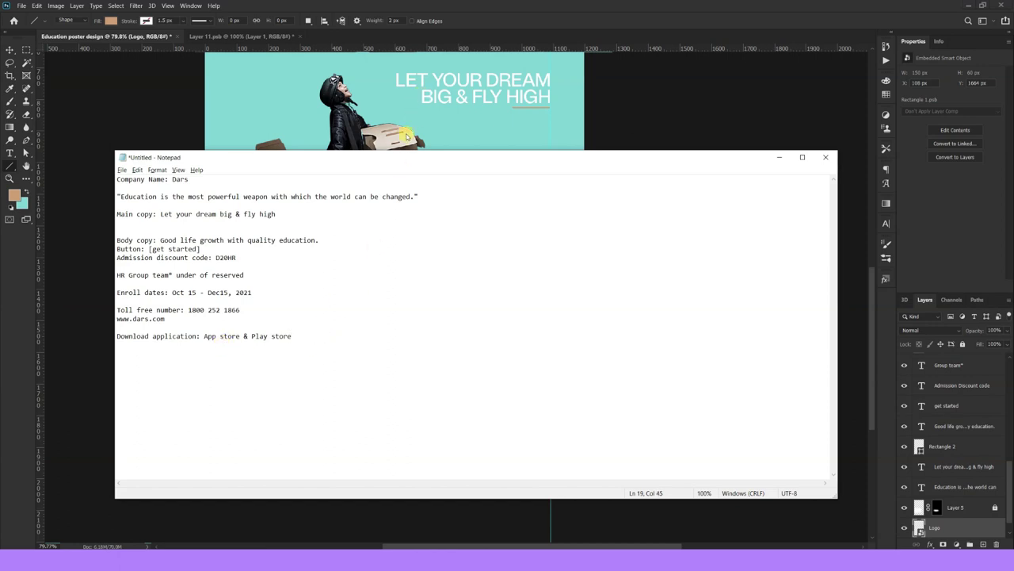
{"action": "left_click", "coordinate": [596, 84]}
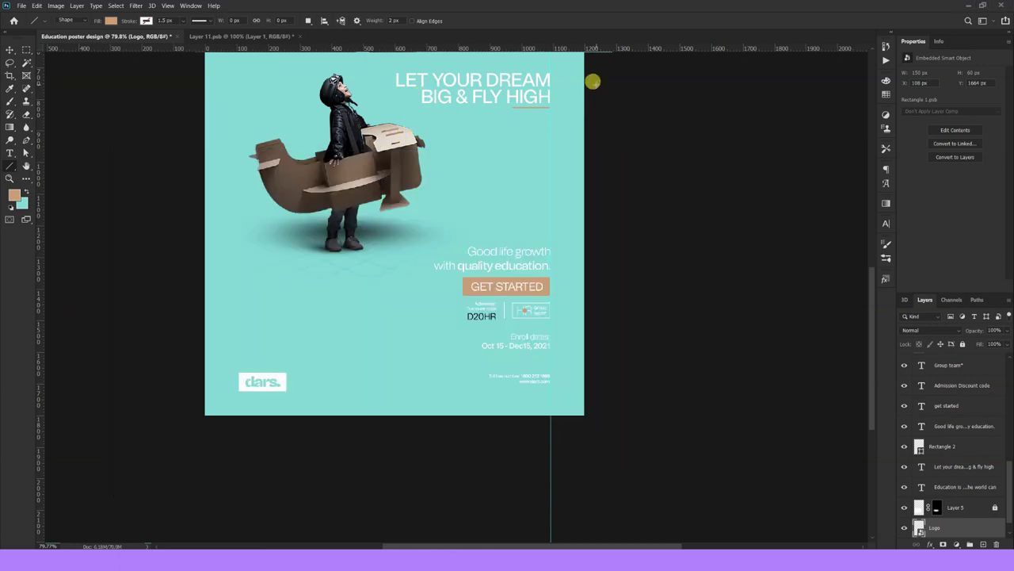
{"action": "scroll", "coordinate": [388, 203], "scroll_direction": "up", "scroll_amount": 3}
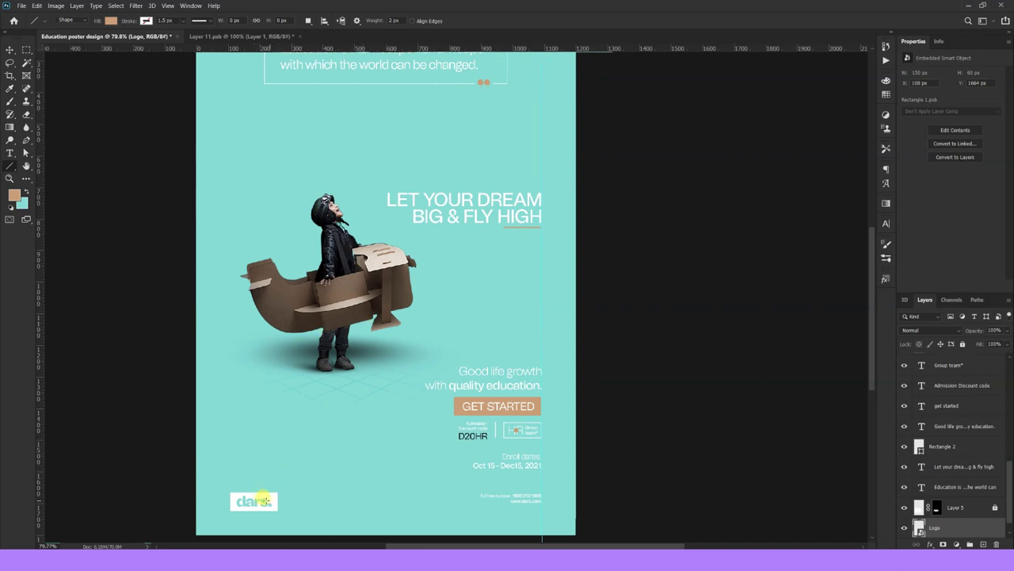
{"action": "key", "text": "v"}
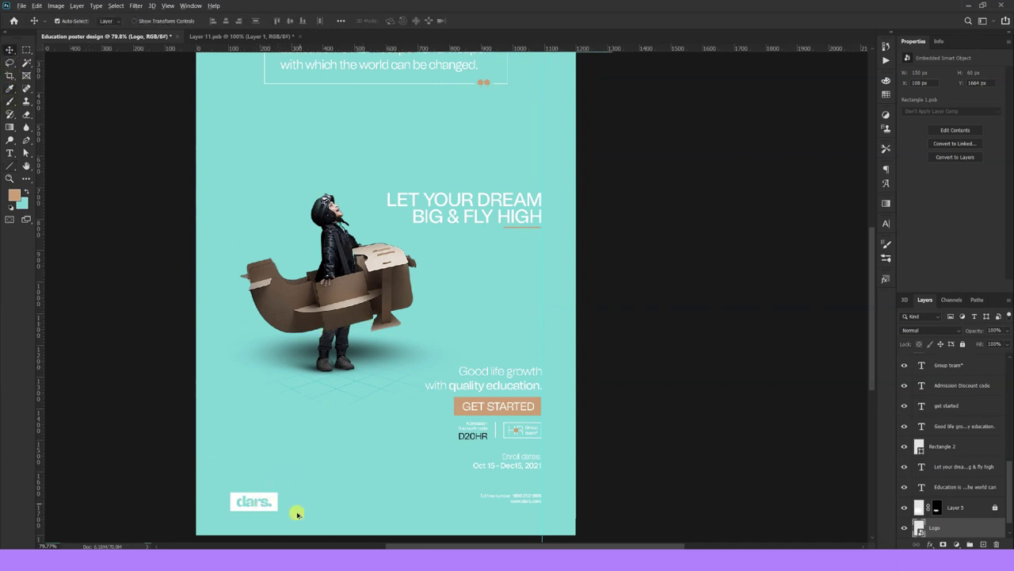
{"action": "scroll", "coordinate": [297, 515], "scroll_direction": "up", "scroll_amount": 3}
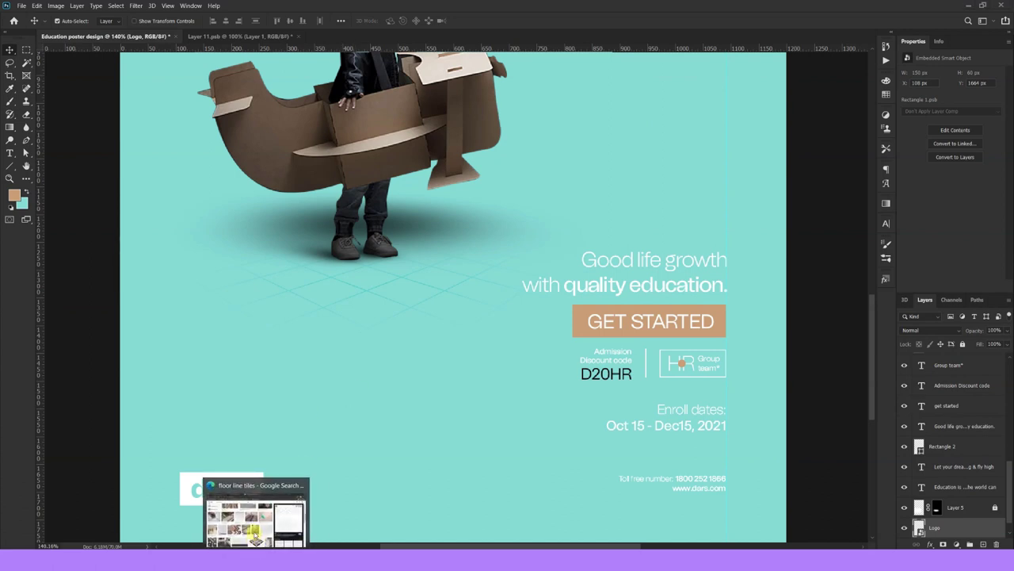
Step: Replace the image search with 'download app button png' and run it
{"action": "left_click", "coordinate": [273, 513]}
{"action": "scroll", "coordinate": [344, 180], "scroll_direction": "up", "scroll_amount": 3}
{"action": "scroll", "coordinate": [344, 181], "scroll_direction": "up", "scroll_amount": 3}
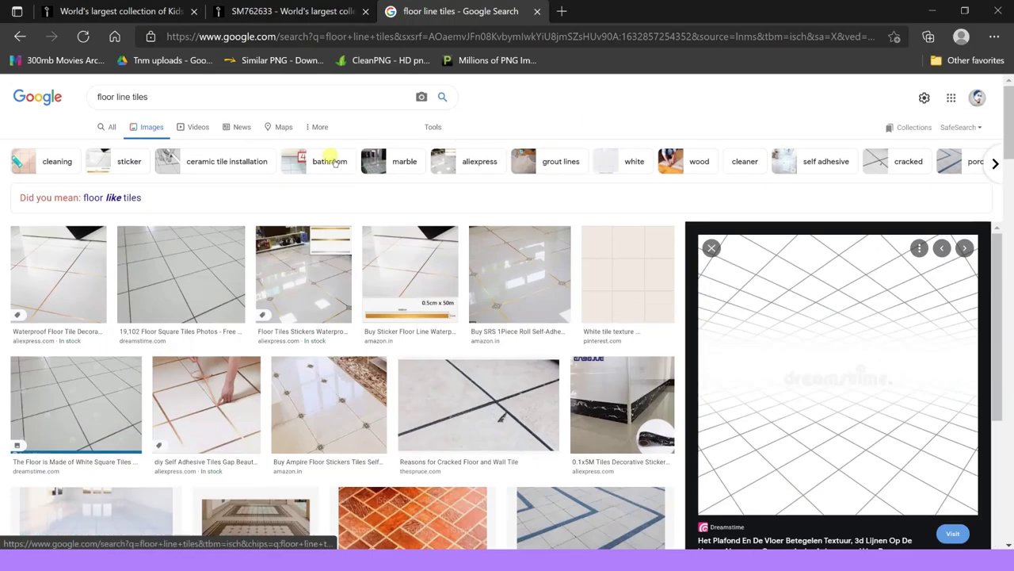
{"action": "triple_click", "coordinate": [158, 96]}
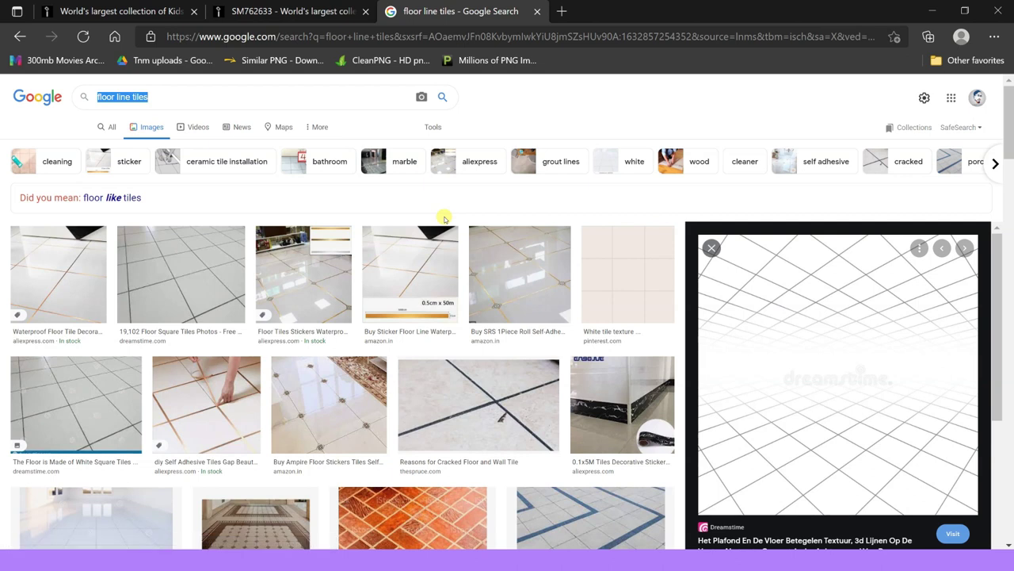
{"action": "key", "text": "BackSpace"}
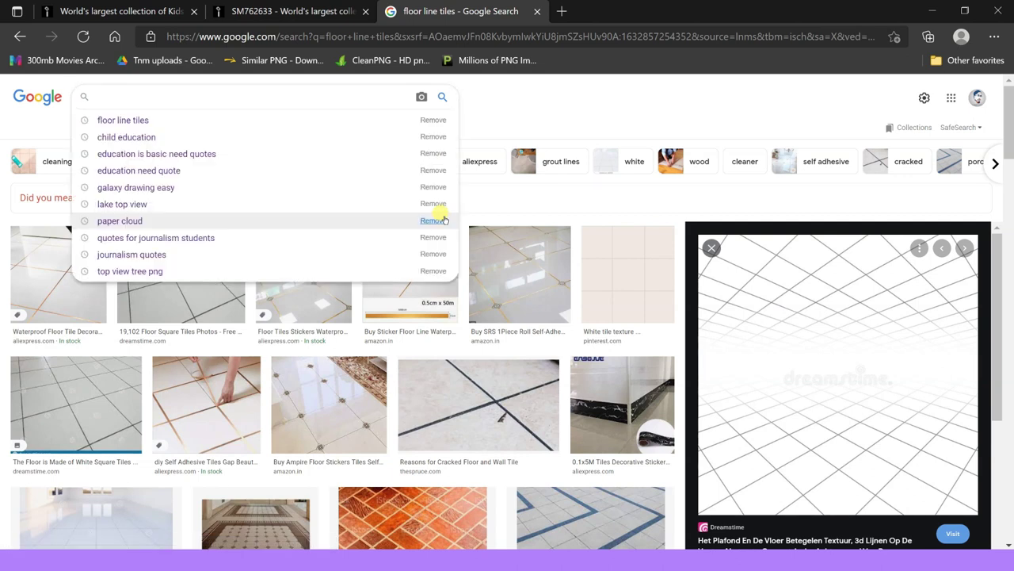
{"action": "type", "text": "download app"}
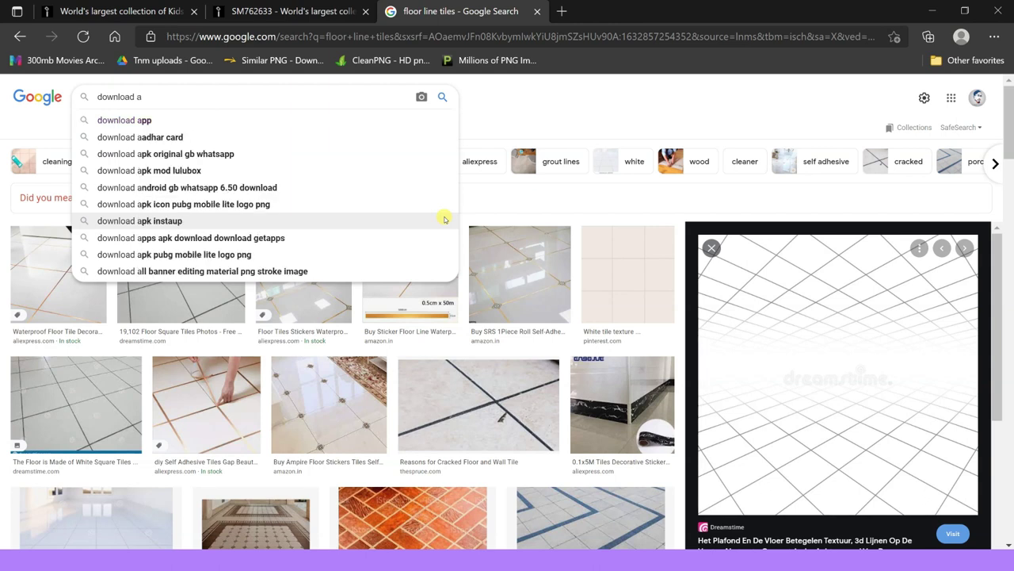
{"action": "type", "text": " b"}
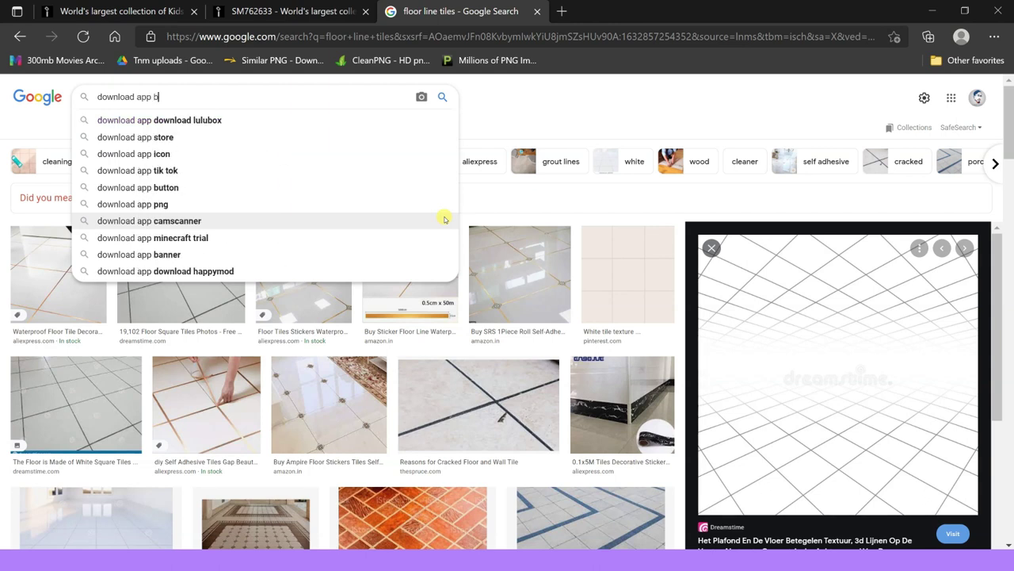
{"action": "type", "text": "utto"}
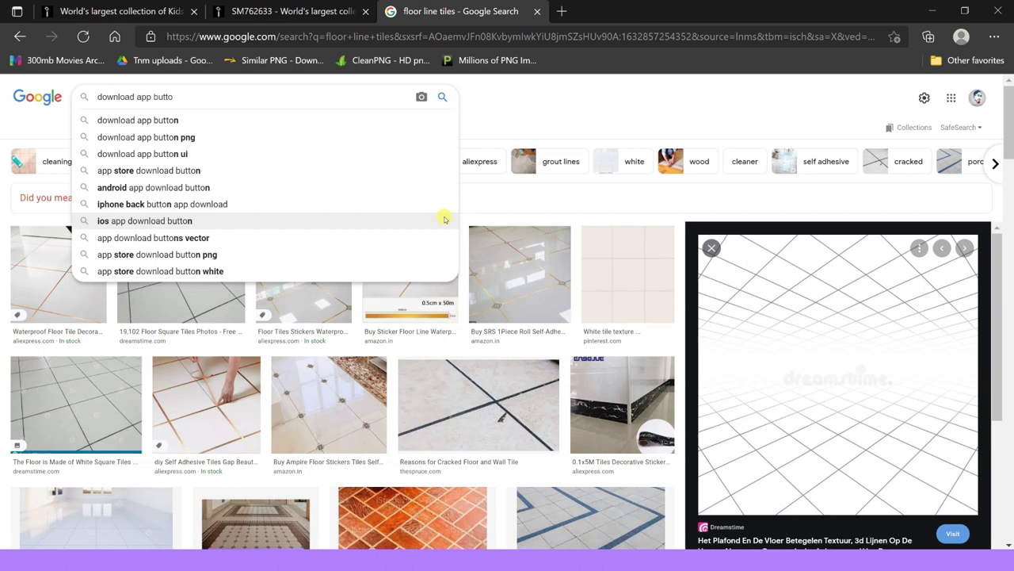
{"action": "key", "text": "Down"}
{"action": "key", "text": "Down"}
{"action": "key", "text": "Down"}
{"action": "key", "text": "Down"}
{"action": "key", "text": "Down"}
{"action": "key", "text": "Down"}
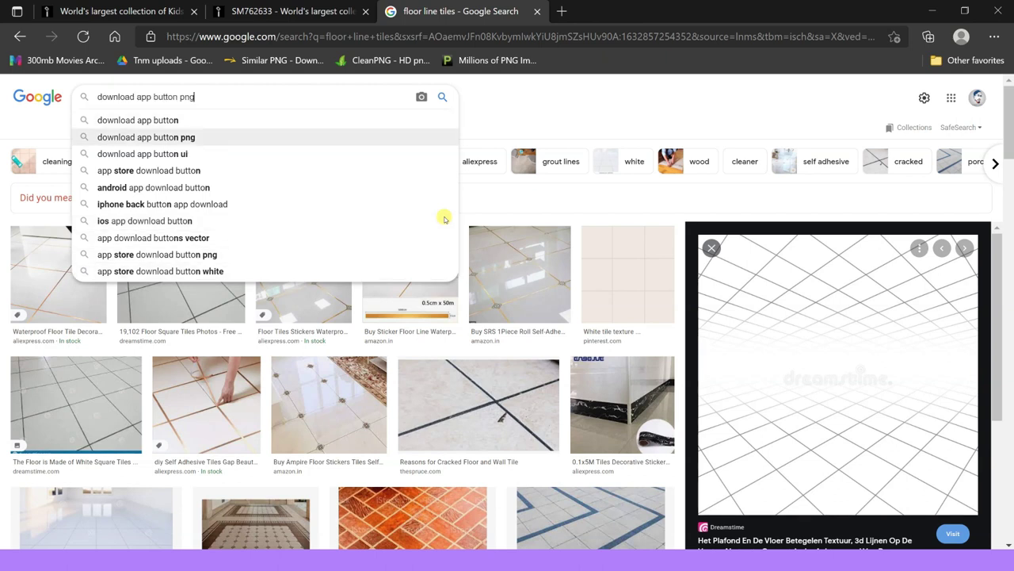
{"action": "key", "text": "Return"}
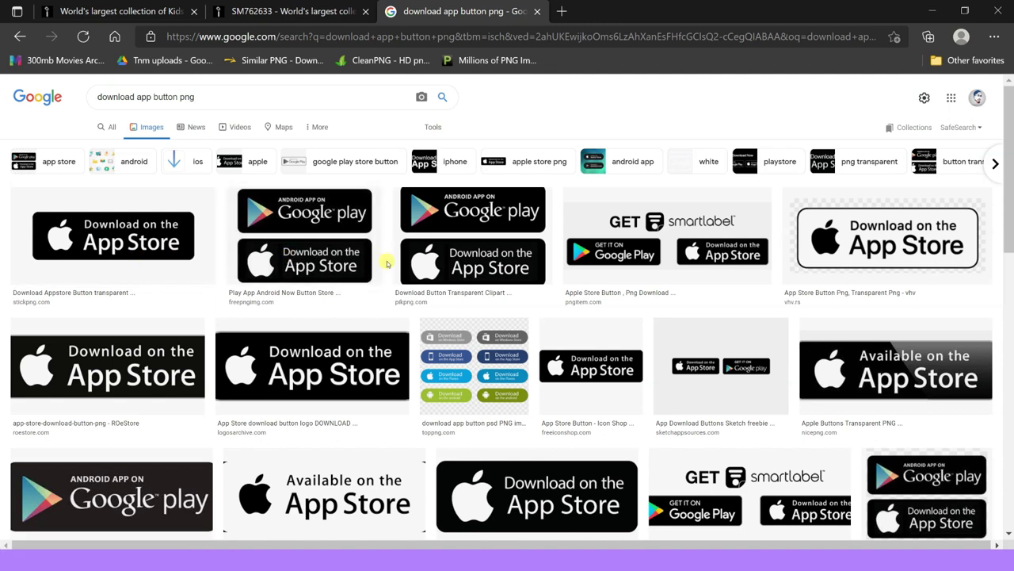
Step: Preview the App Store and Google Play badge image and save it to the computer
{"action": "scroll", "coordinate": [400, 256], "scroll_direction": "down", "scroll_amount": 2}
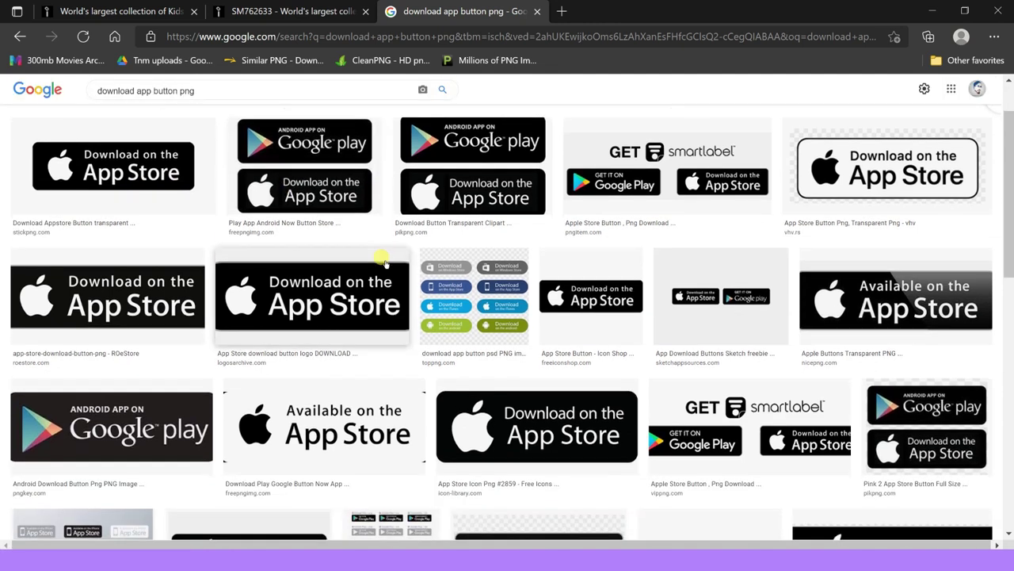
{"action": "left_click", "coordinate": [663, 217]}
{"action": "scroll", "coordinate": [748, 177], "scroll_direction": "down", "scroll_amount": 4}
{"action": "right_click", "coordinate": [713, 198]}
{"action": "left_click", "coordinate": [781, 324]}
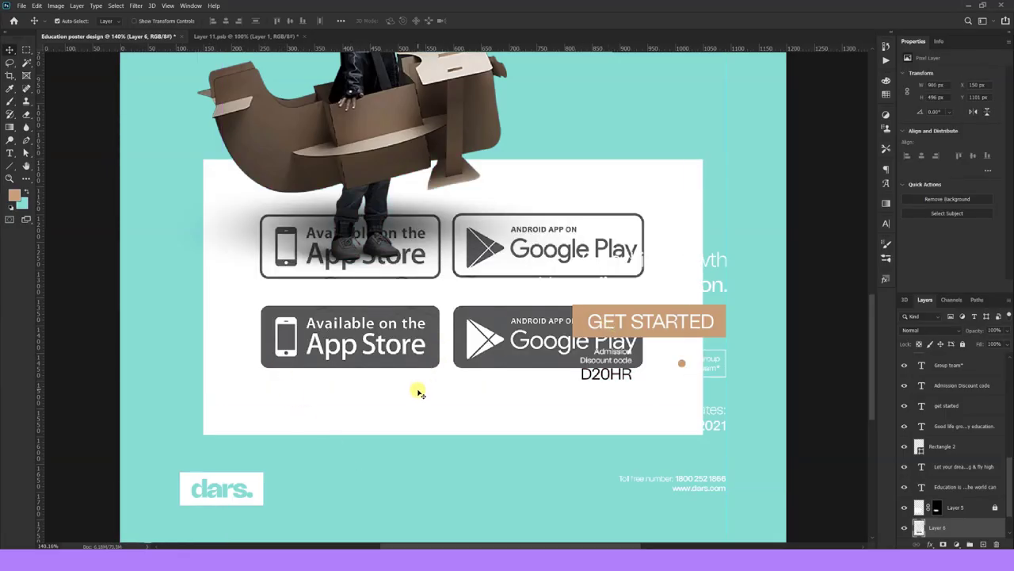
Step: Move the badge sheet lower and copy its top row of outlined badges to a new layer
{"action": "left_click_drag", "start_coordinate": [418, 392], "coordinate": [408, 484]}
{"action": "left_click", "coordinate": [26, 50]}
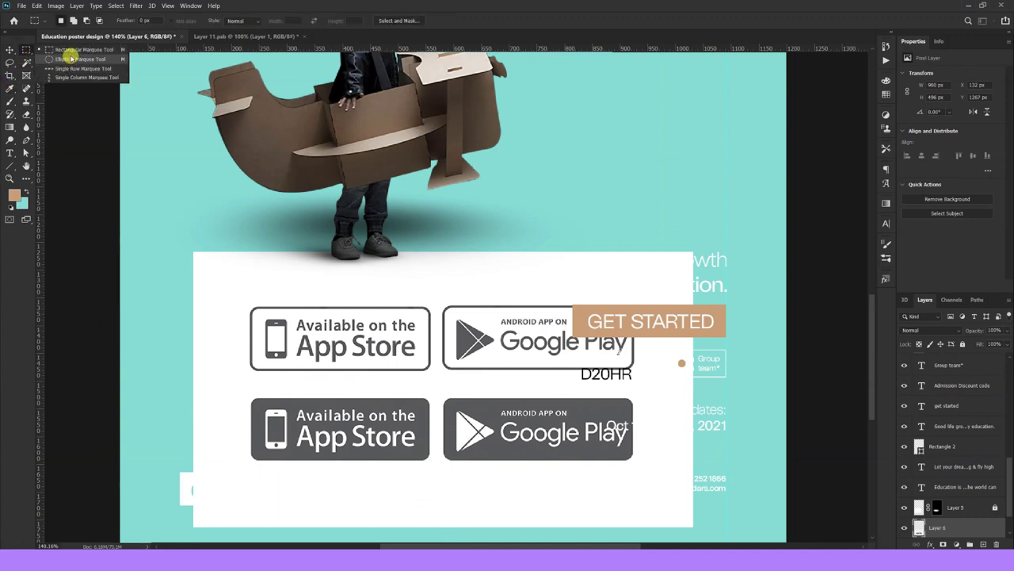
{"action": "left_click", "coordinate": [72, 59]}
{"action": "left_click_drag", "start_coordinate": [235, 295], "coordinate": [638, 376]}
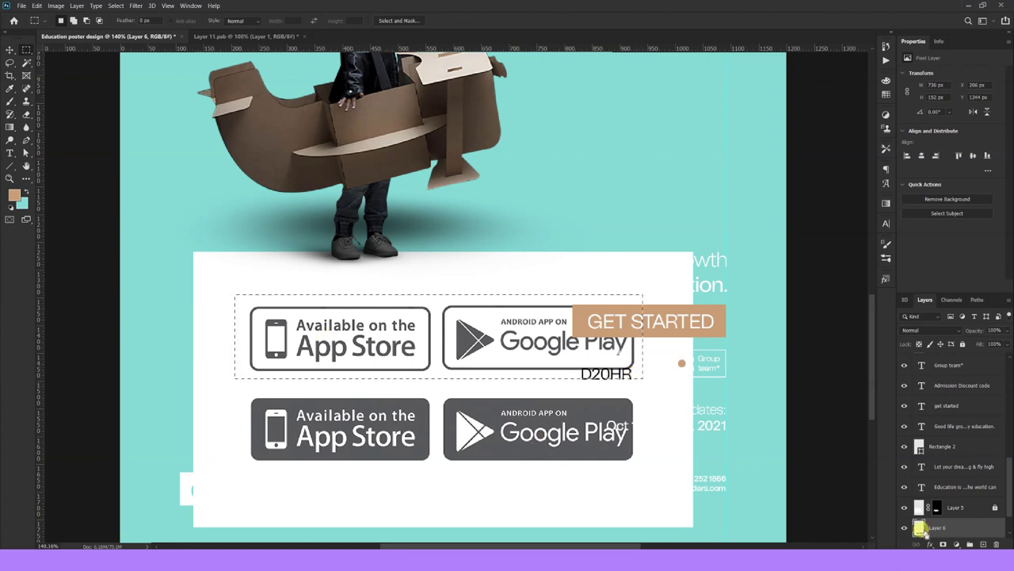
{"action": "key", "text": "ctrl+j"}
Step: Delete the original full badge sheet layer, Layer 6
{"action": "scroll", "coordinate": [949, 516], "scroll_direction": "down", "scroll_amount": 2}
{"action": "left_click", "coordinate": [951, 511]}
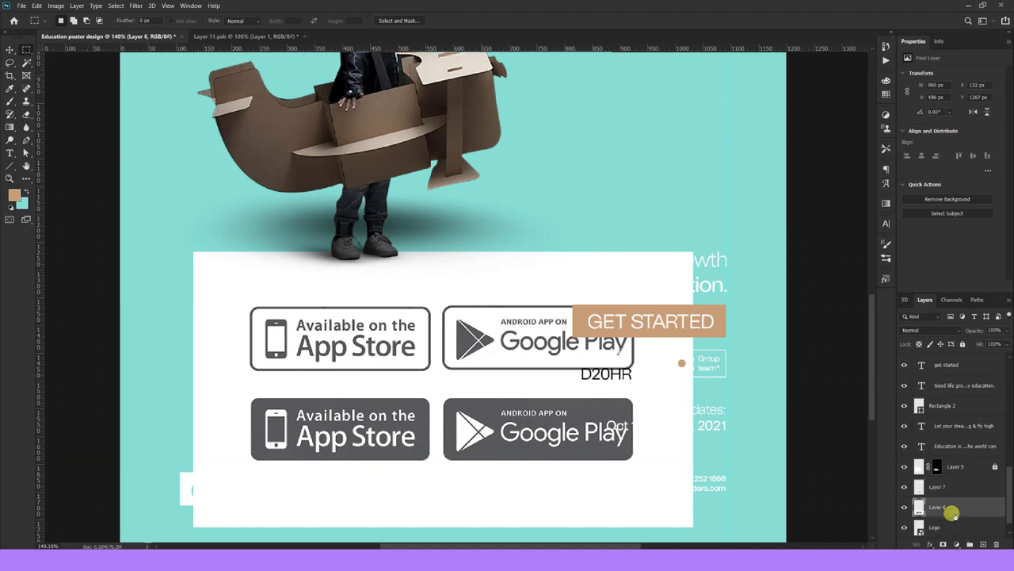
{"action": "key", "text": "Delete"}
{"action": "right_click", "coordinate": [26, 62]}
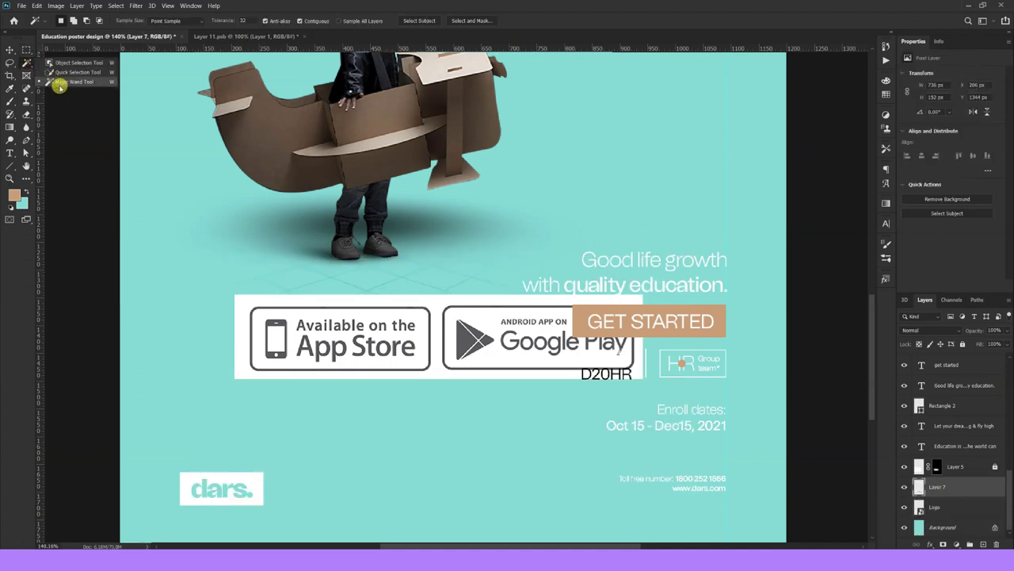
Step: Magic Wand the white area, extend it to similar white, and delete the badges' white background
{"action": "left_click", "coordinate": [60, 80]}
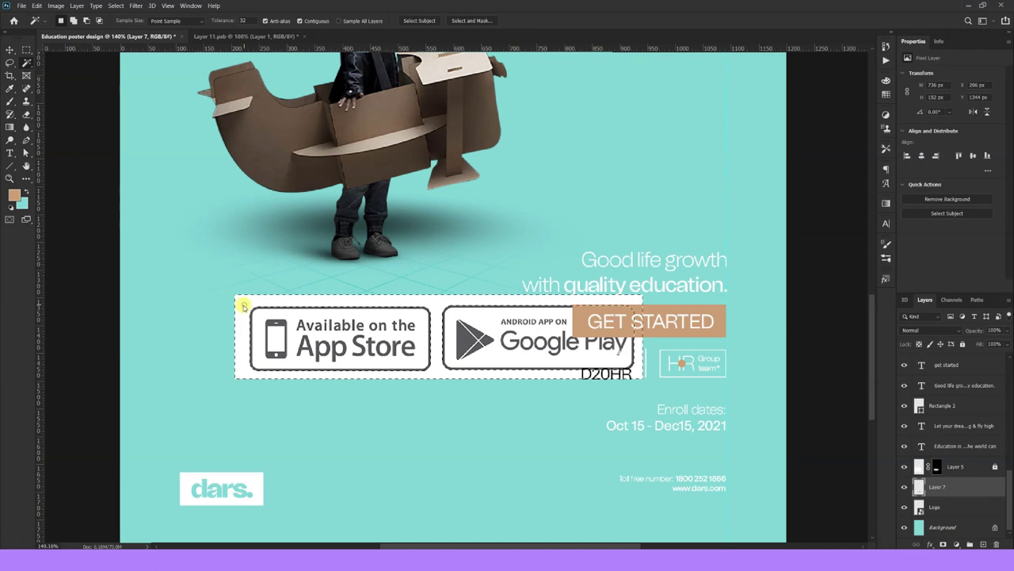
{"action": "right_click", "coordinate": [243, 313]}
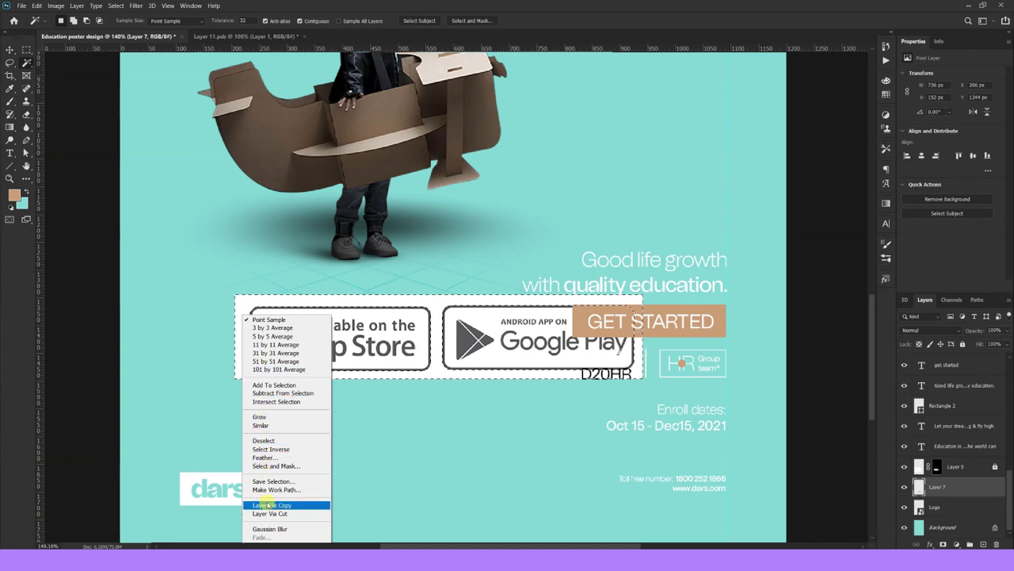
{"action": "left_click", "coordinate": [268, 426]}
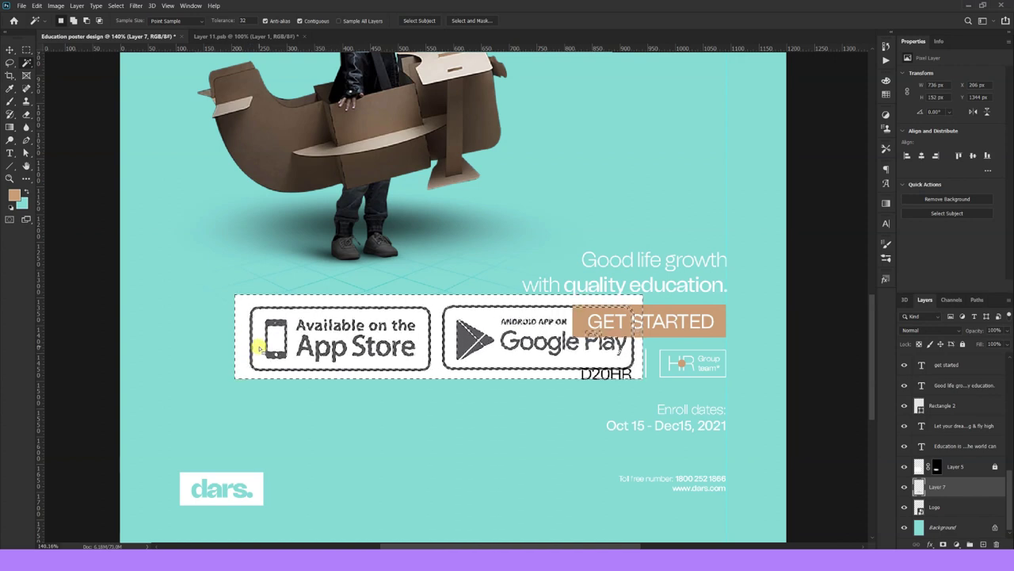
{"action": "key", "text": "Delete"}
{"action": "key", "text": "ctrl+d"}
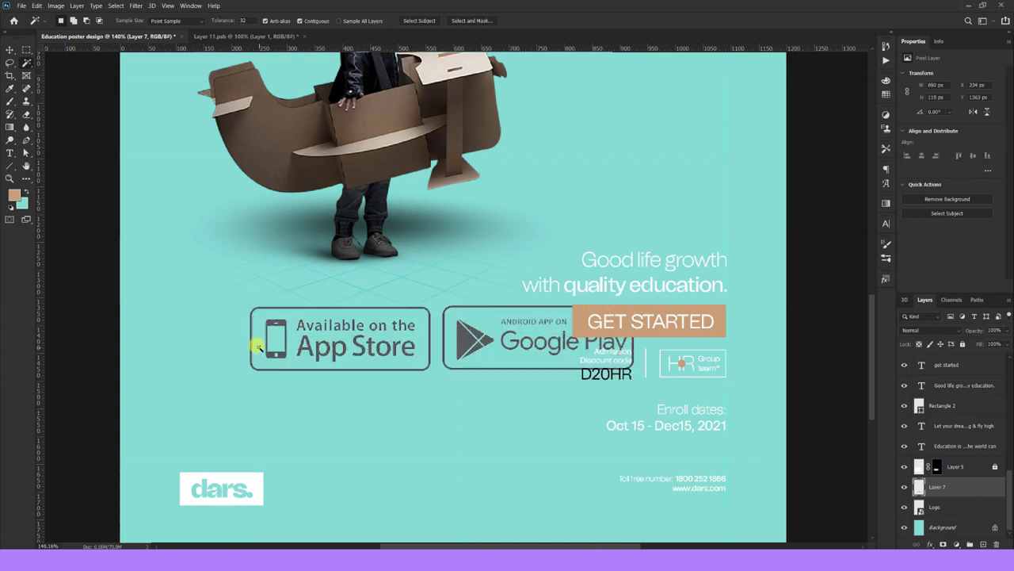
Step: Convert the badge layer to a smart object
{"action": "left_click", "coordinate": [10, 49]}
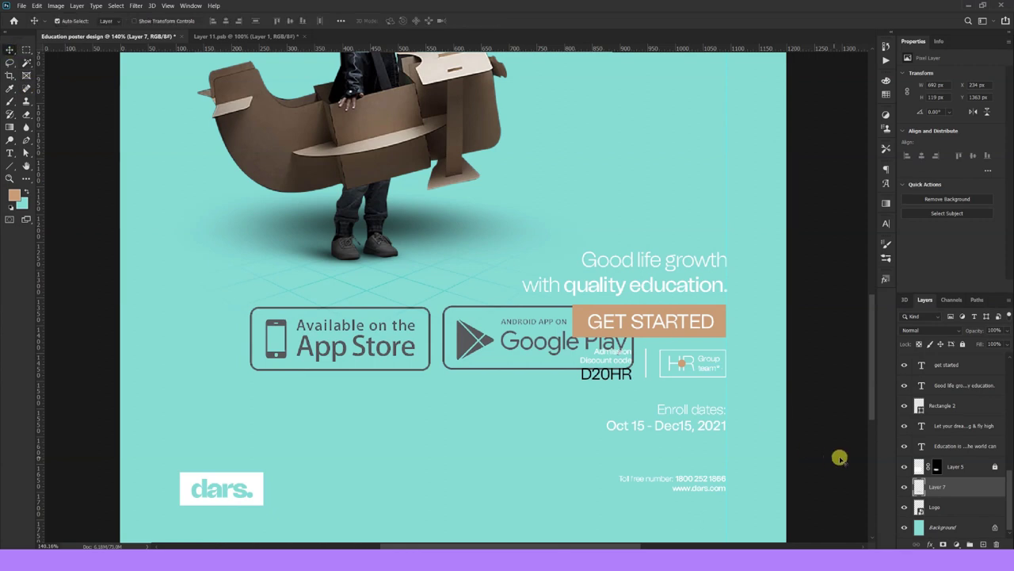
{"action": "right_click", "coordinate": [947, 487]}
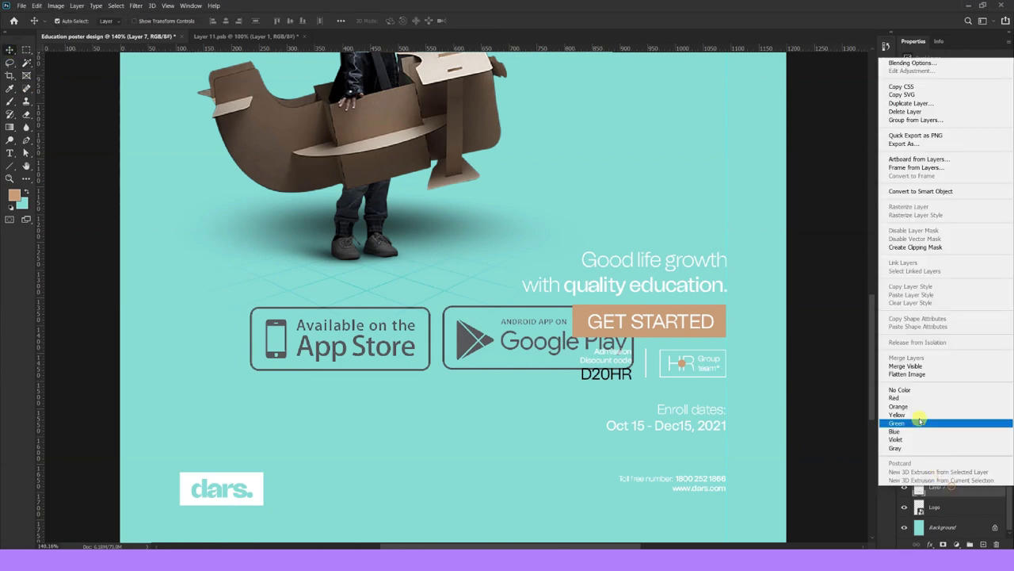
{"action": "left_click", "coordinate": [928, 192]}
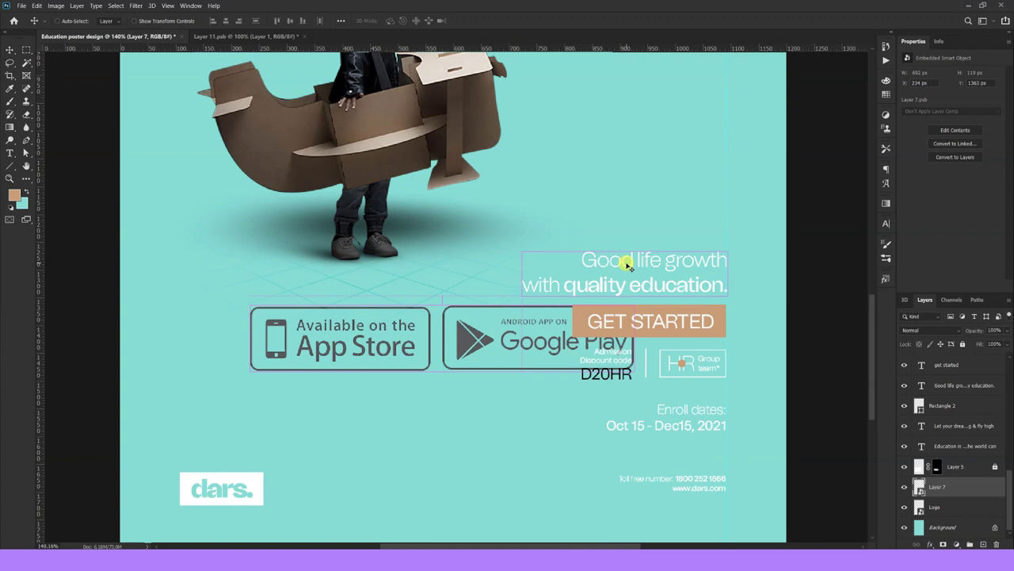
Step: Scale the badges to about a fifth of their size and place them right of the dars. logo
{"action": "key", "text": "ctrl+t"}
{"action": "mouse_move", "coordinate": [632, 303]}
{"action": "left_mouse_down"}
{"action": "mouse_move", "coordinate": [309, 364]}
{"action": "mouse_move", "coordinate": [347, 491]}
{"action": "left_mouse_up"}
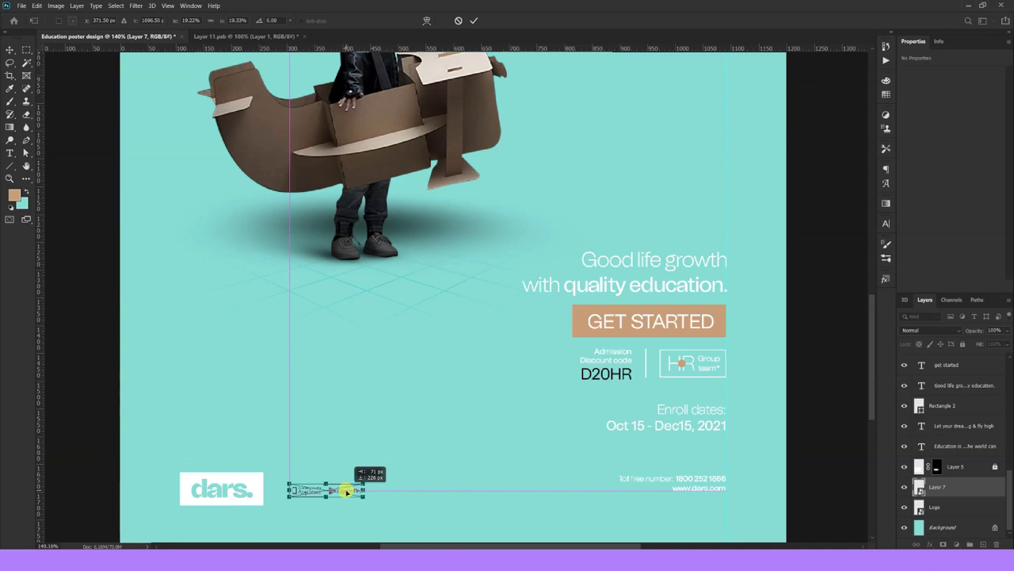
{"action": "left_click_drag", "start_coordinate": [346, 491], "coordinate": [422, 488]}
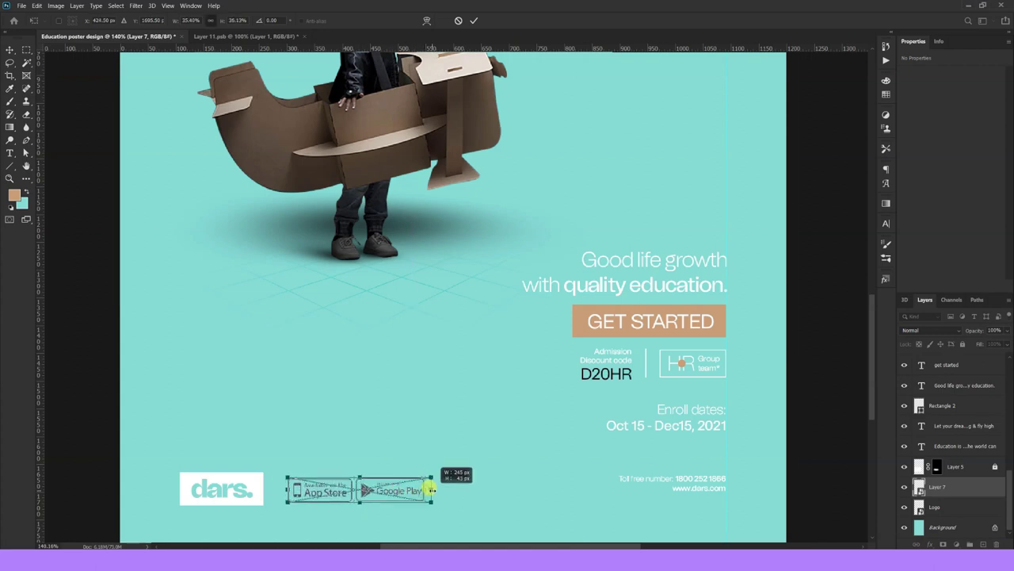
{"action": "key", "text": "Return"}
{"action": "scroll", "coordinate": [424, 489], "scroll_direction": "up", "scroll_amount": 3}
{"action": "left_click", "coordinate": [930, 544]}
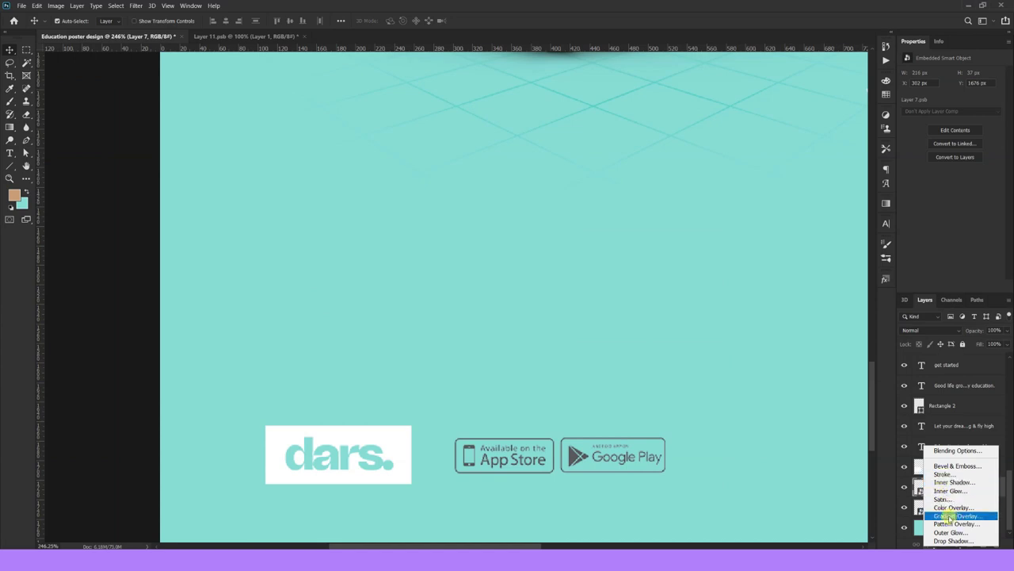
Step: Give the badge layer a white Color Overlay effect
{"action": "left_click", "coordinate": [951, 507]}
{"action": "left_click", "coordinate": [760, 295]}
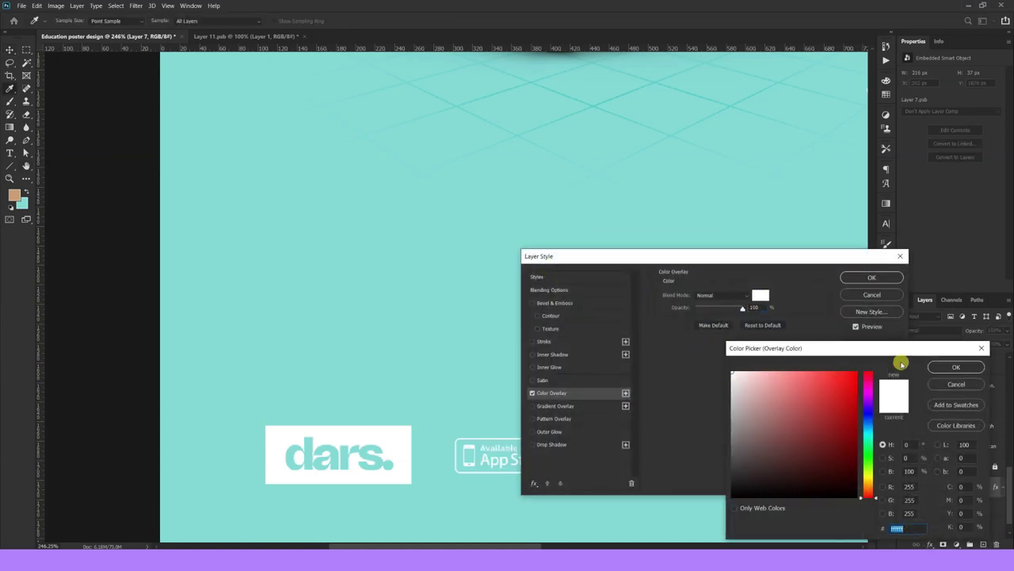
{"action": "left_click", "coordinate": [945, 366]}
{"action": "left_click", "coordinate": [846, 276]}
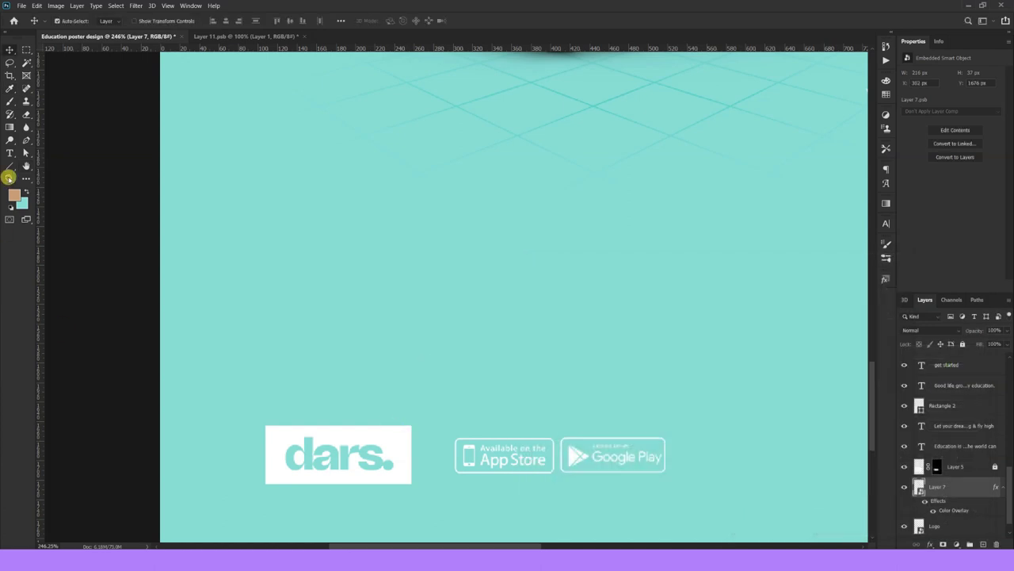
Step: Draw a short white vertical divider line left of the badges, then fit the poster on screen
{"action": "left_click", "coordinate": [9, 165]}
{"action": "left_click_drag", "start_coordinate": [428, 431], "coordinate": [432, 474]}
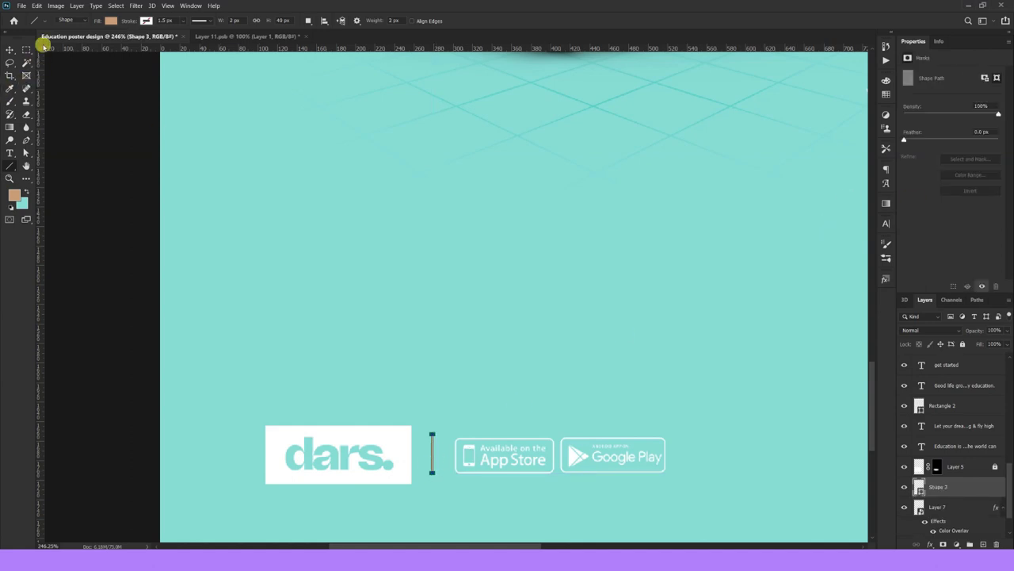
{"action": "left_click", "coordinate": [107, 20]}
{"action": "left_click", "coordinate": [9, 49]}
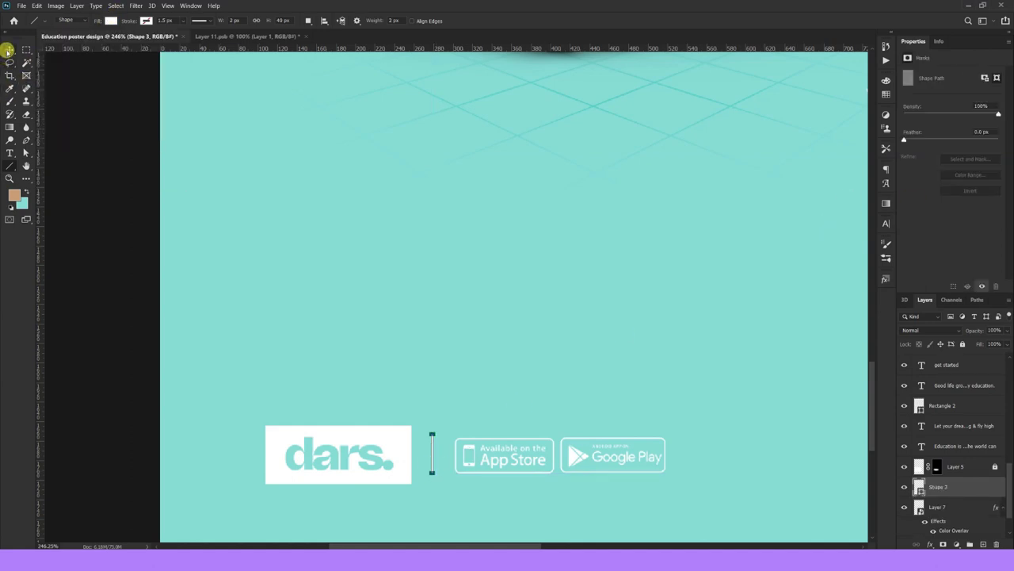
{"action": "key", "text": "ctrl+0"}
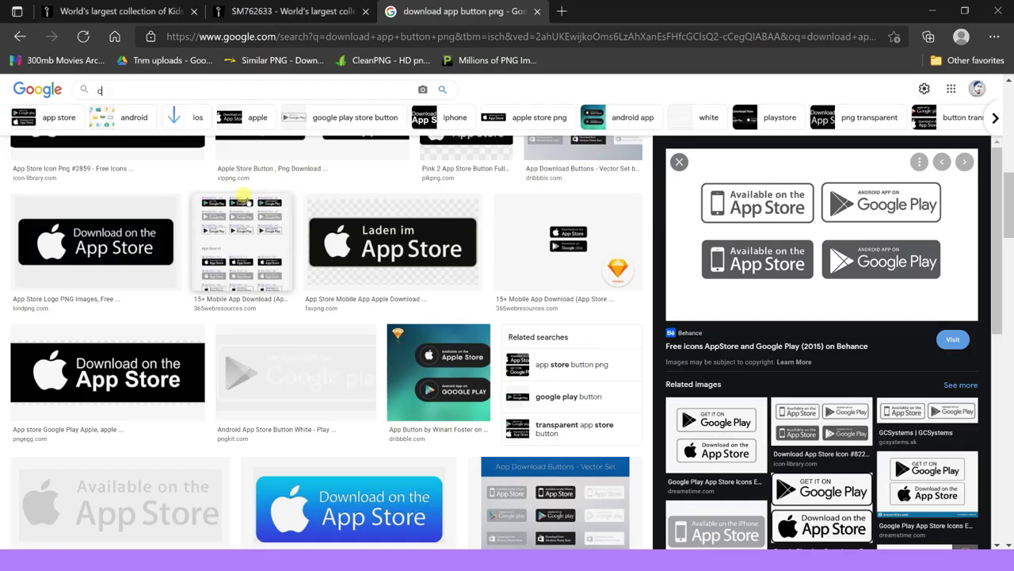
Step: Run a Google Images search for 'cloud cartoon png'
{"action": "type", "text": "cloud "}
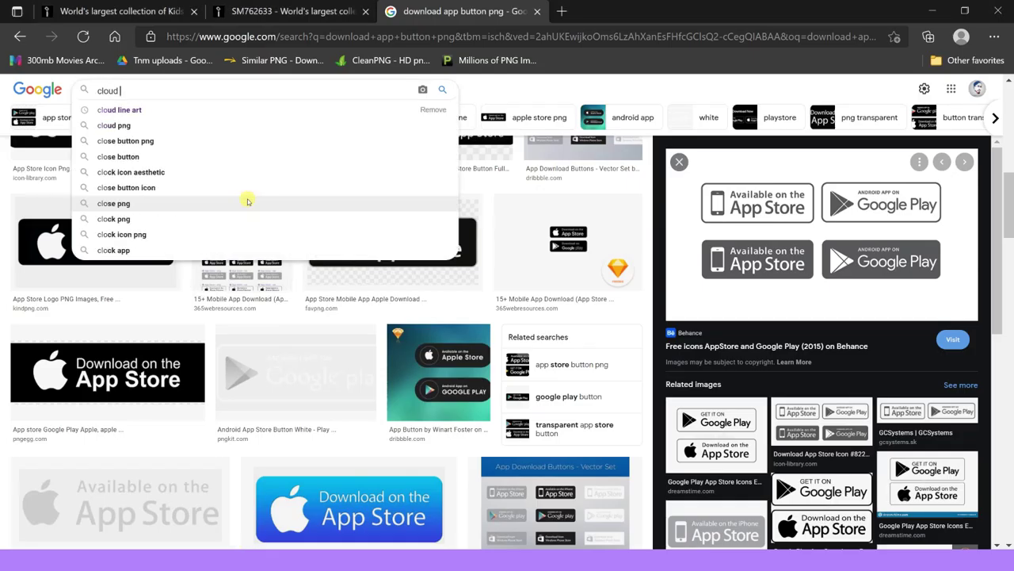
{"action": "type", "text": "cartoon png"}
{"action": "key", "text": "Return"}
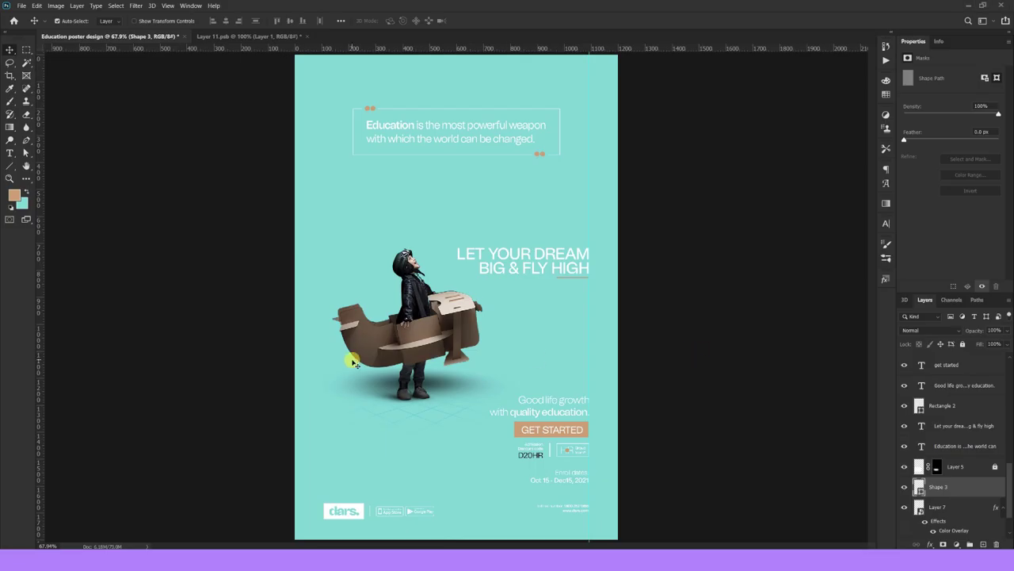
Step: Paste the cartoon cloud sheet into the poster, move it up, and shift a duplicate up-right
{"action": "key", "text": "ctrl+v"}
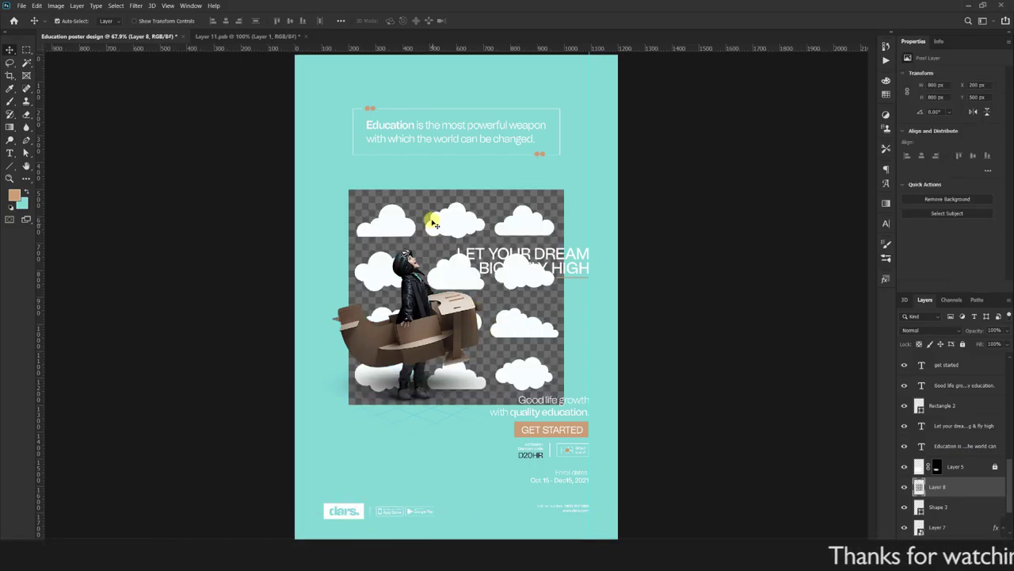
{"action": "left_click_drag", "start_coordinate": [434, 224], "coordinate": [440, 198]}
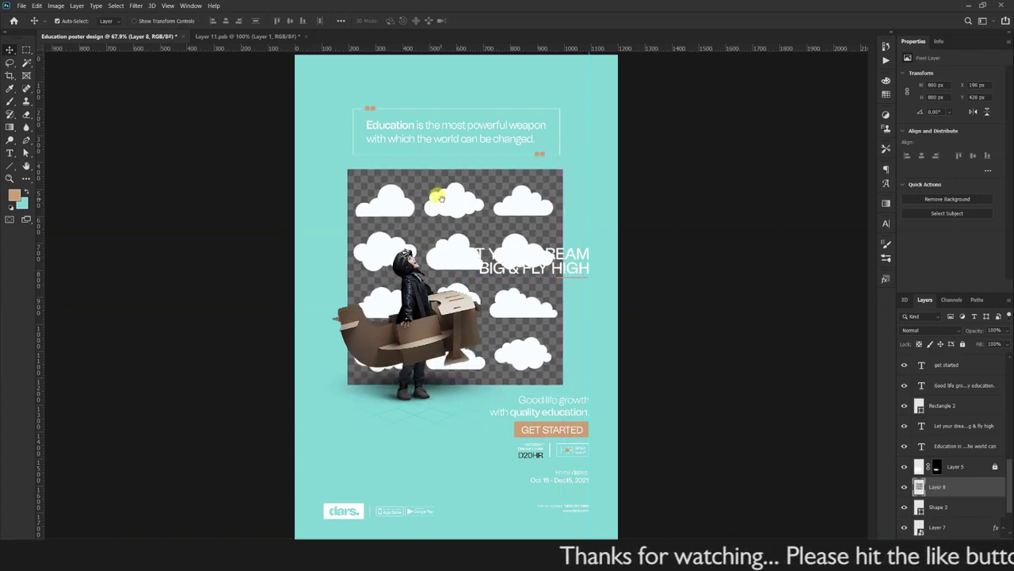
{"action": "scroll", "coordinate": [441, 198], "scroll_direction": "up", "scroll_amount": 3}
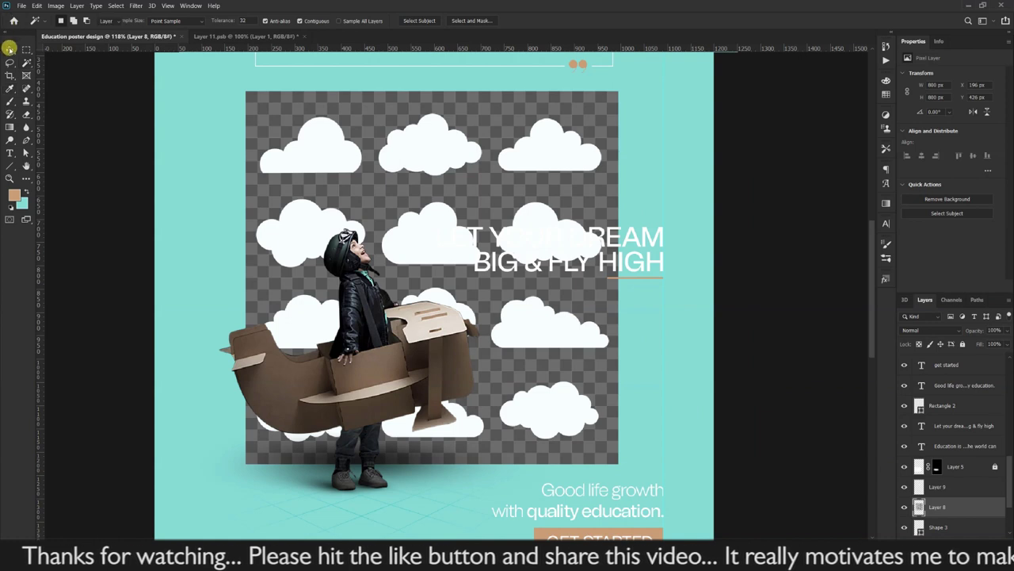
{"action": "left_click_drag", "start_coordinate": [543, 407], "coordinate": [623, 357]}
Step: Copy two individual clouds onto their own layers and delete the leftover cloud sheet
{"action": "left_click", "coordinate": [569, 184]}
{"action": "key", "text": "ctrl+j"}
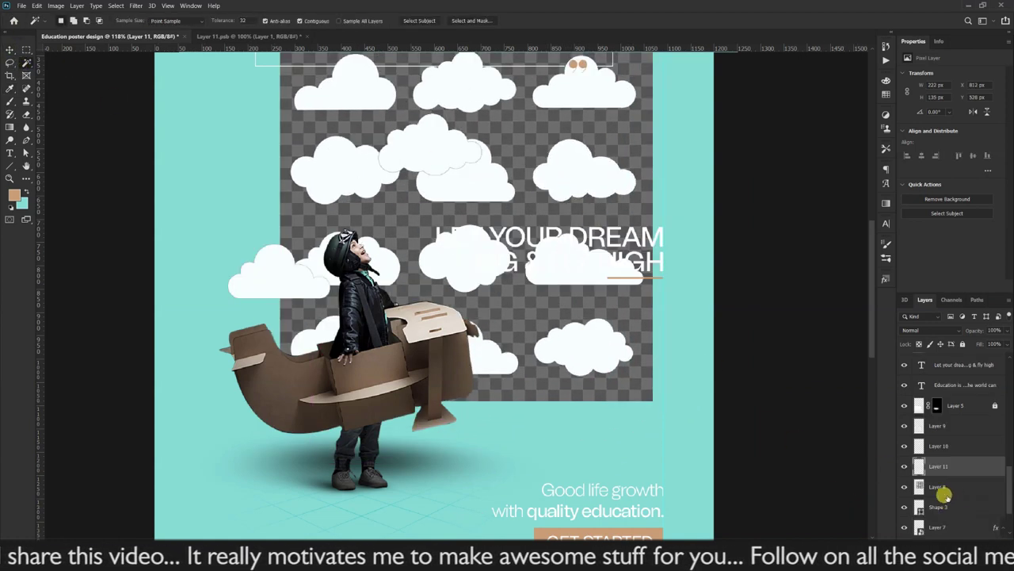
{"action": "left_click", "coordinate": [390, 265]}
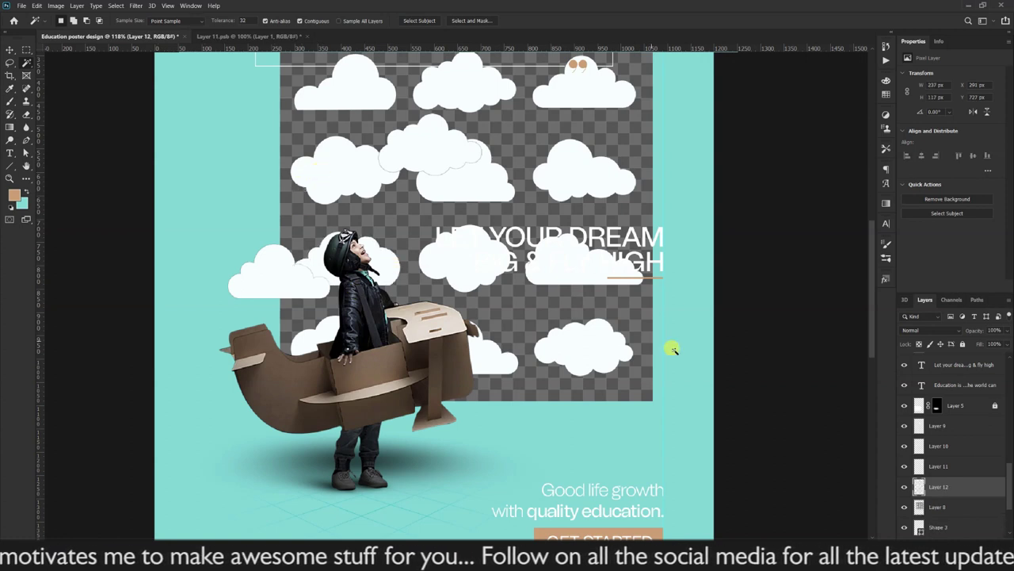
{"action": "key", "text": "ctrl+j"}
{"action": "left_click", "coordinate": [949, 512]}
{"action": "key", "text": "Delete"}
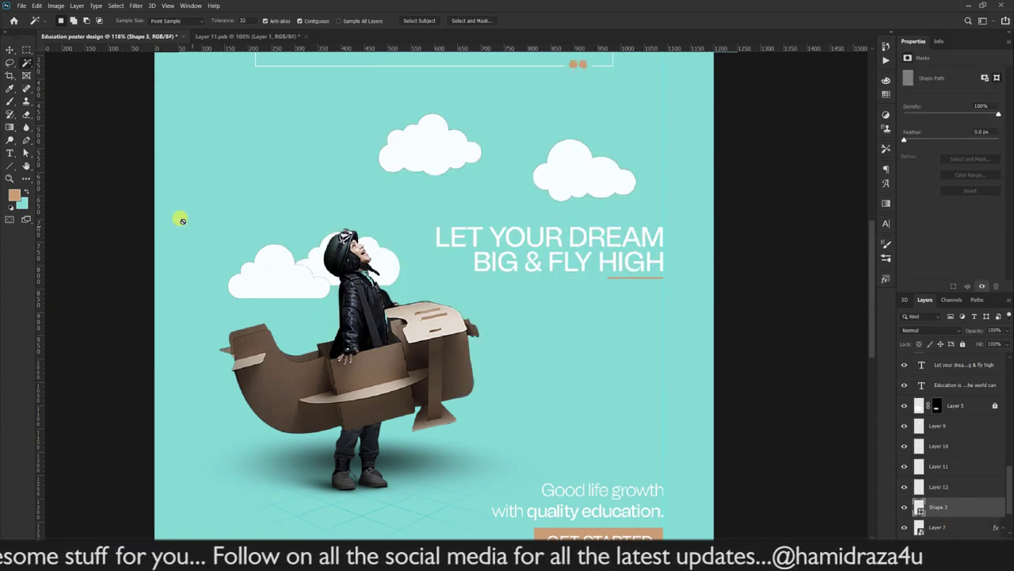
{"action": "key", "text": "v"}
{"action": "scroll", "coordinate": [418, 299], "scroll_direction": "up", "scroll_amount": 5}
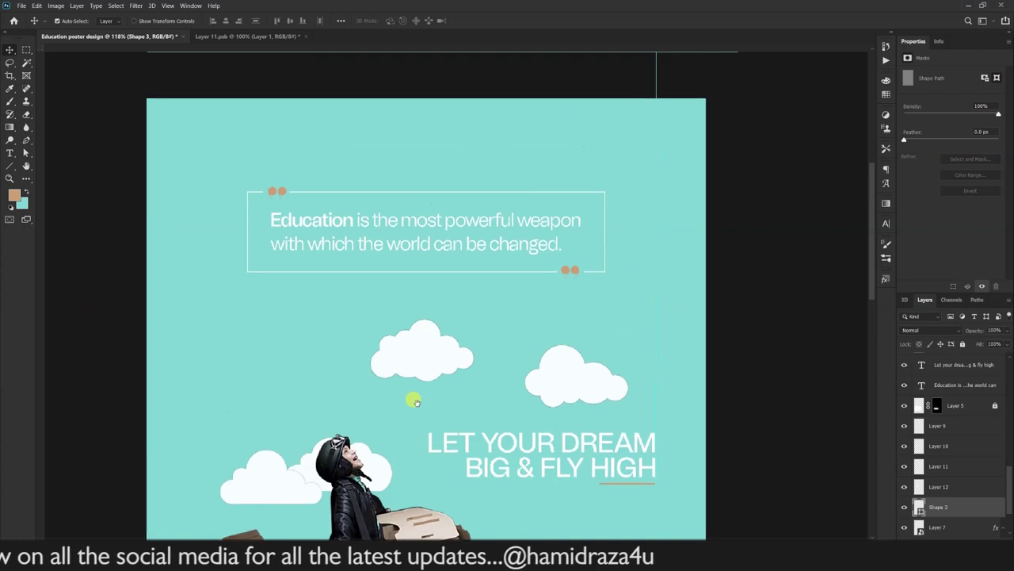
Step: Resize three clouds and move them to the top around the quote box
{"action": "key", "text": "ctrl+t"}
{"action": "mouse_move", "coordinate": [532, 403]}
{"action": "left_mouse_down"}
{"action": "mouse_move", "coordinate": [532, 333]}
{"action": "mouse_move", "coordinate": [566, 311]}
{"action": "left_mouse_up"}
{"action": "key", "text": "Return"}
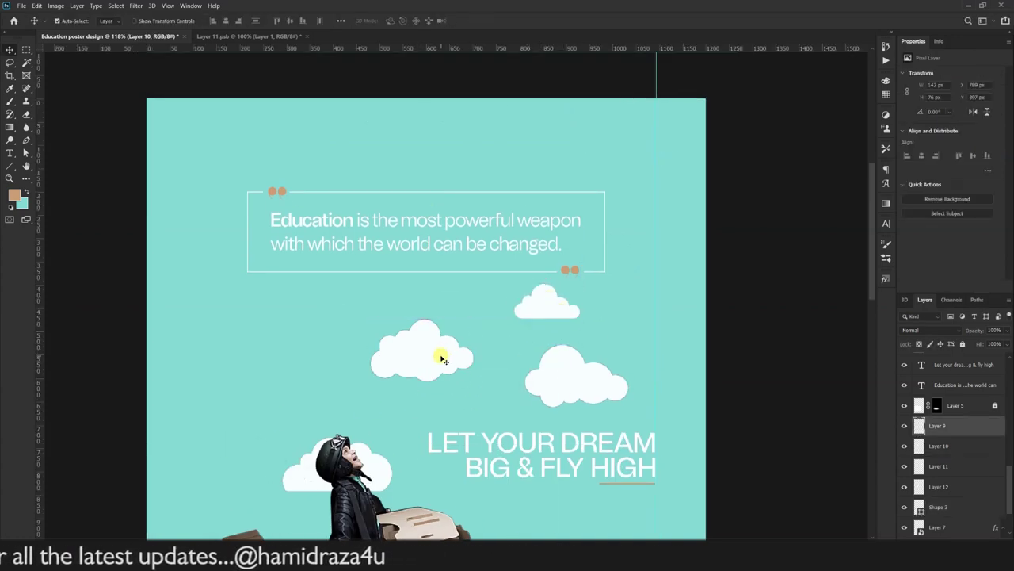
{"action": "left_click_drag", "start_coordinate": [441, 356], "coordinate": [348, 135]}
{"action": "key", "text": "ctrl+t"}
{"action": "left_click_drag", "start_coordinate": [381, 102], "coordinate": [372, 108]}
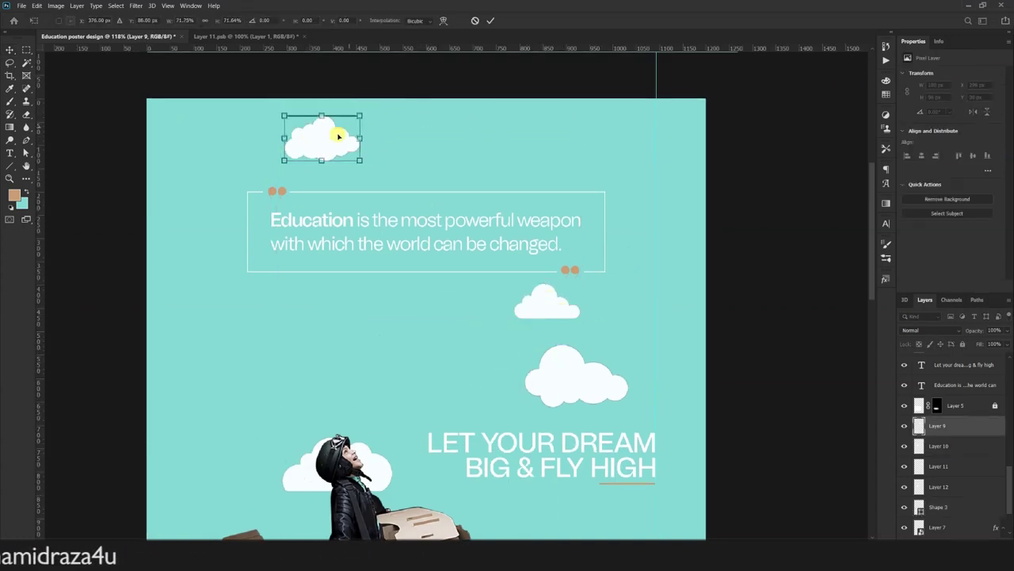
{"action": "key", "text": "Return"}
{"action": "left_click_drag", "start_coordinate": [337, 469], "coordinate": [450, 157]}
{"action": "key", "text": "ctrl+t"}
{"action": "left_click_drag", "start_coordinate": [509, 186], "coordinate": [521, 142]}
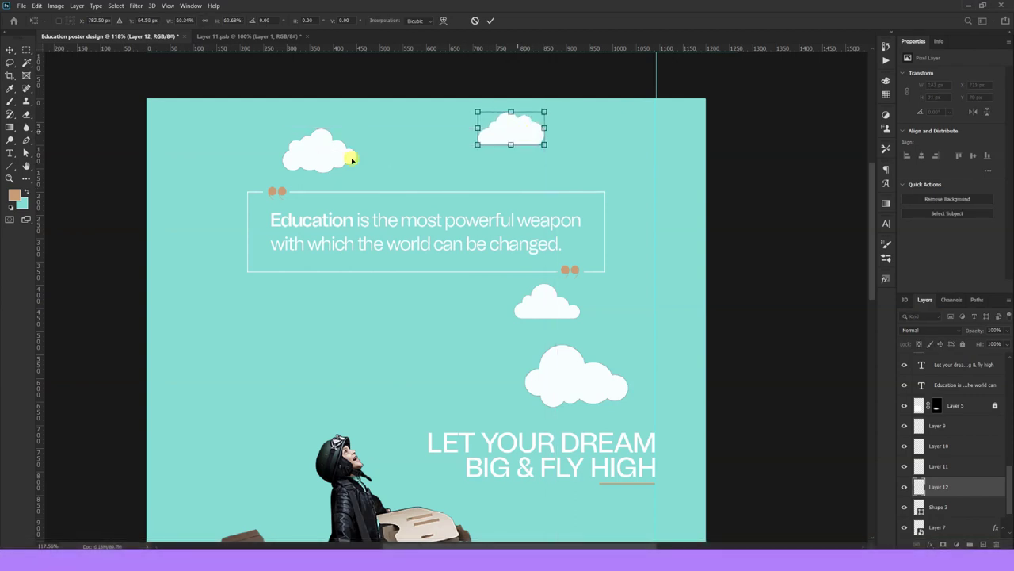
{"action": "key", "text": "Return"}
Step: Move the large cloud to the top and nudge all four clouds slightly up and left
{"action": "mouse_move", "coordinate": [566, 373]}
{"action": "left_mouse_down"}
{"action": "mouse_move", "coordinate": [385, 109]}
{"action": "mouse_move", "coordinate": [403, 126]}
{"action": "left_mouse_up"}
{"action": "key", "text": "ctrl+t"}
{"action": "key", "text": "Return"}
{"action": "left_click", "coordinate": [496, 147]}
{"action": "left_click_drag", "start_coordinate": [496, 147], "coordinate": [480, 161]}
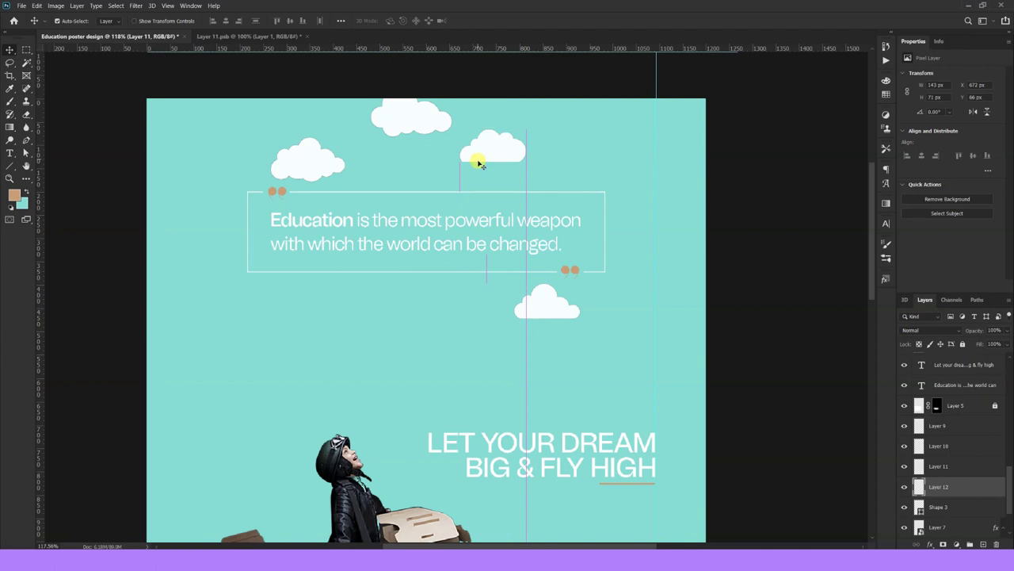
{"action": "scroll", "coordinate": [491, 333], "scroll_direction": "down", "scroll_amount": 3}
{"action": "left_click", "coordinate": [938, 425], "text": "shift"}
{"action": "left_click_drag", "start_coordinate": [424, 239], "coordinate": [491, 216]}
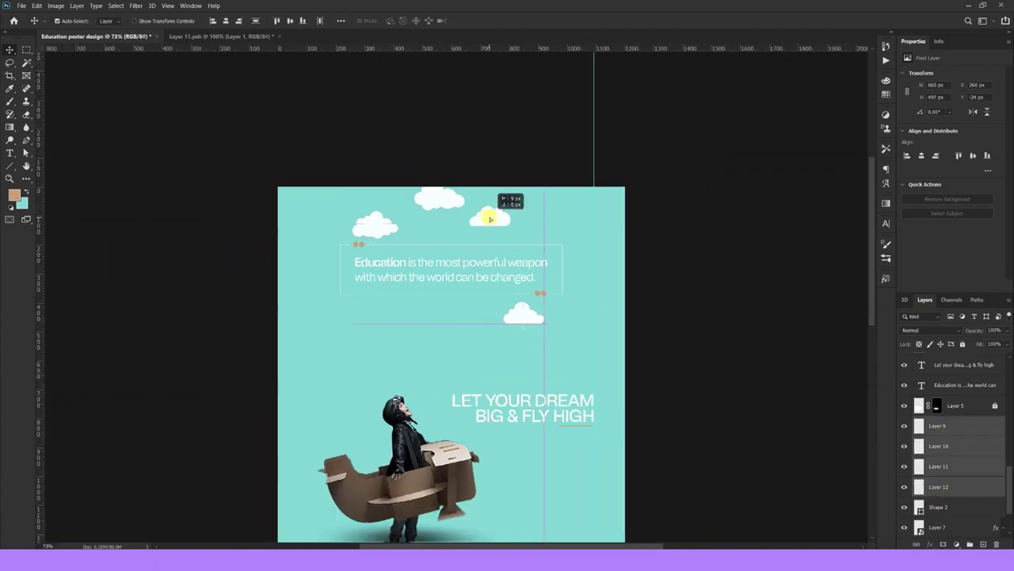
{"action": "key", "text": "ctrl+0"}
{"action": "left_click", "coordinate": [433, 269]}
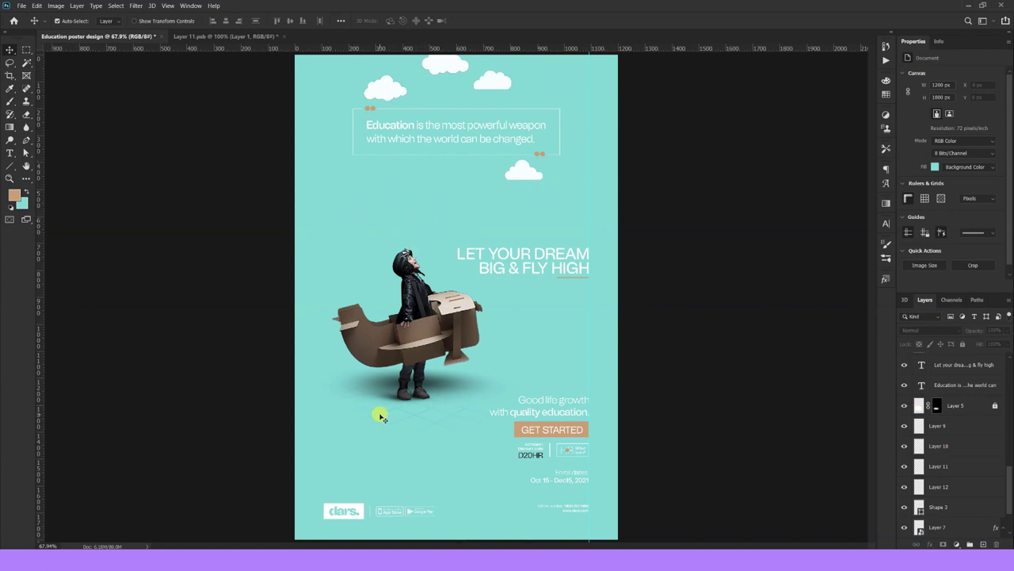
{"action": "left_click", "coordinate": [135, 6]}
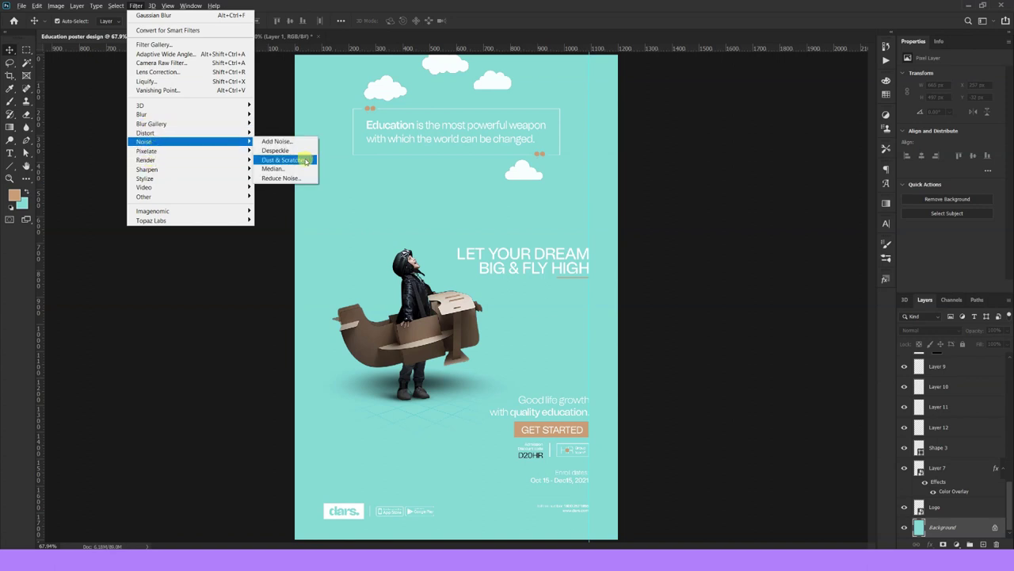
Step: Apply about 3% Gaussian Add Noise to both the Background and Background copy layers
{"action": "left_click", "coordinate": [281, 141]}
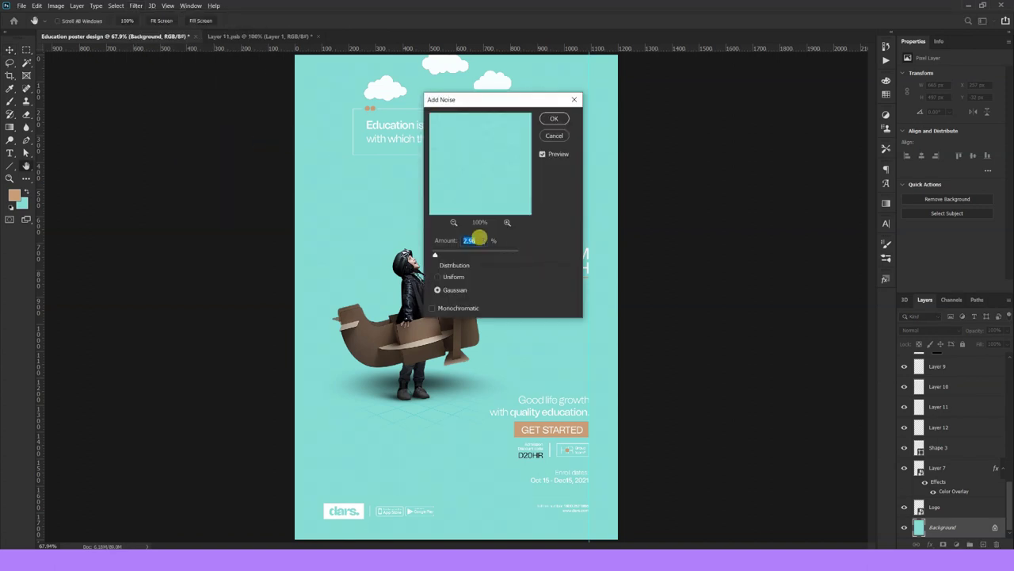
{"action": "left_click", "coordinate": [550, 127]}
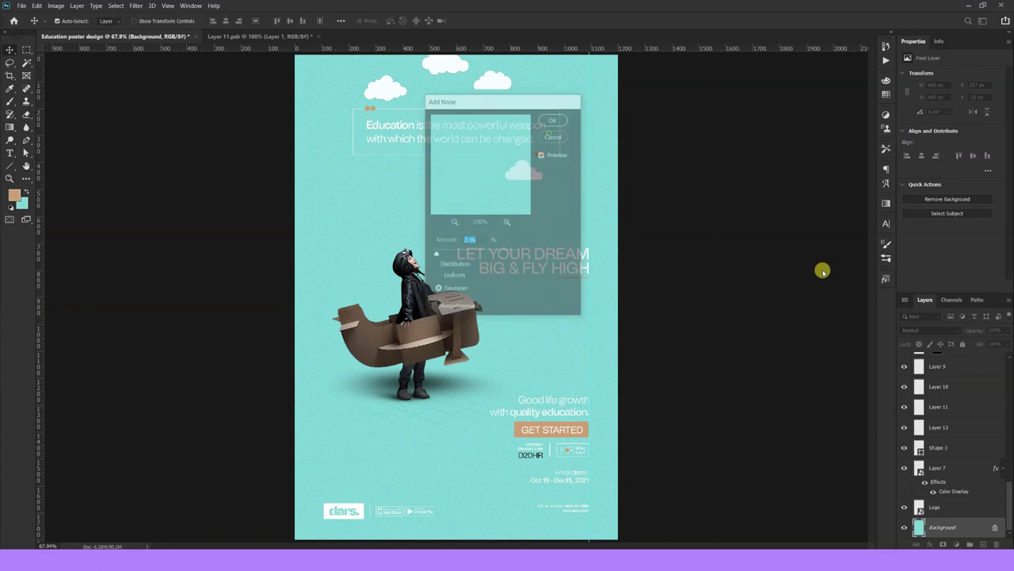
{"action": "left_click", "coordinate": [956, 517]}
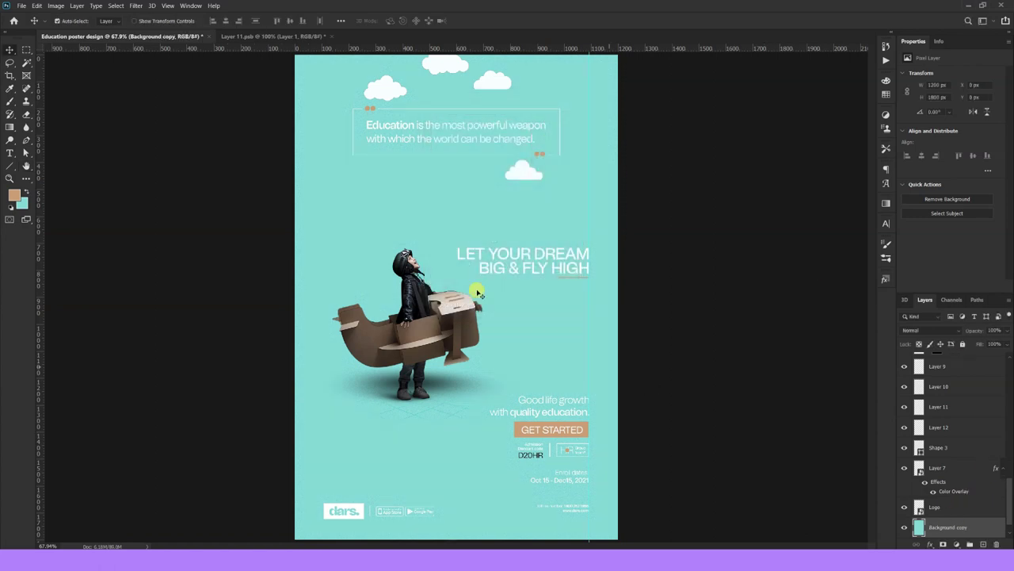
{"action": "left_click", "coordinate": [136, 6]}
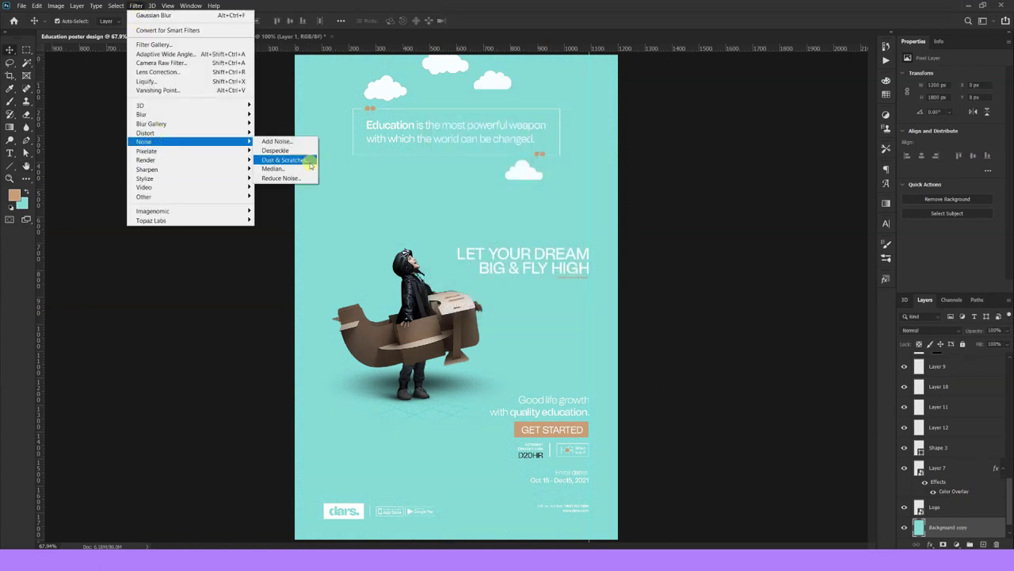
{"action": "mouse_move", "coordinate": [145, 141]}
{"action": "left_click", "coordinate": [284, 142]}
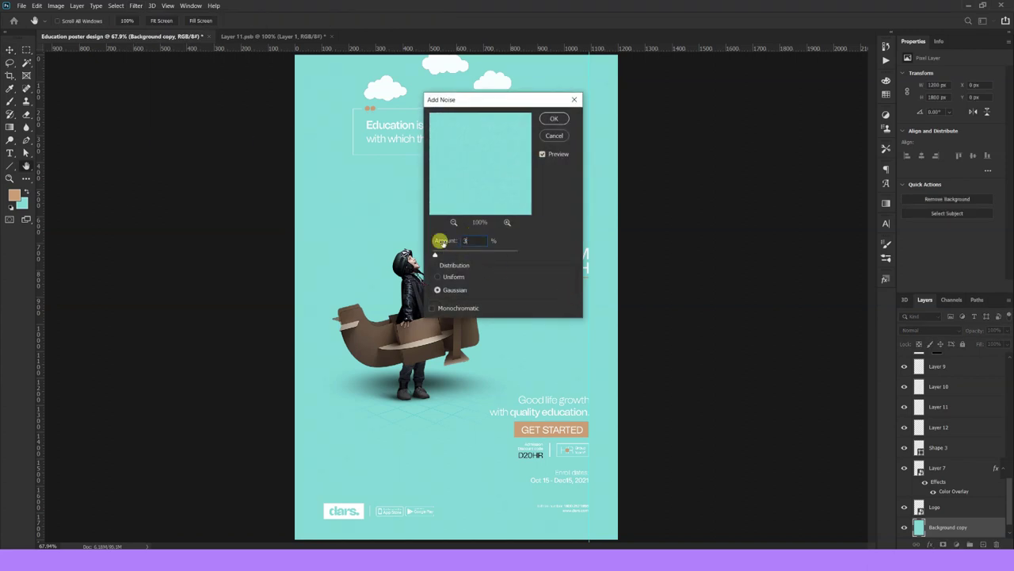
{"action": "left_click", "coordinate": [553, 121]}
{"action": "scroll", "coordinate": [515, 339], "scroll_direction": "up", "scroll_amount": 3}
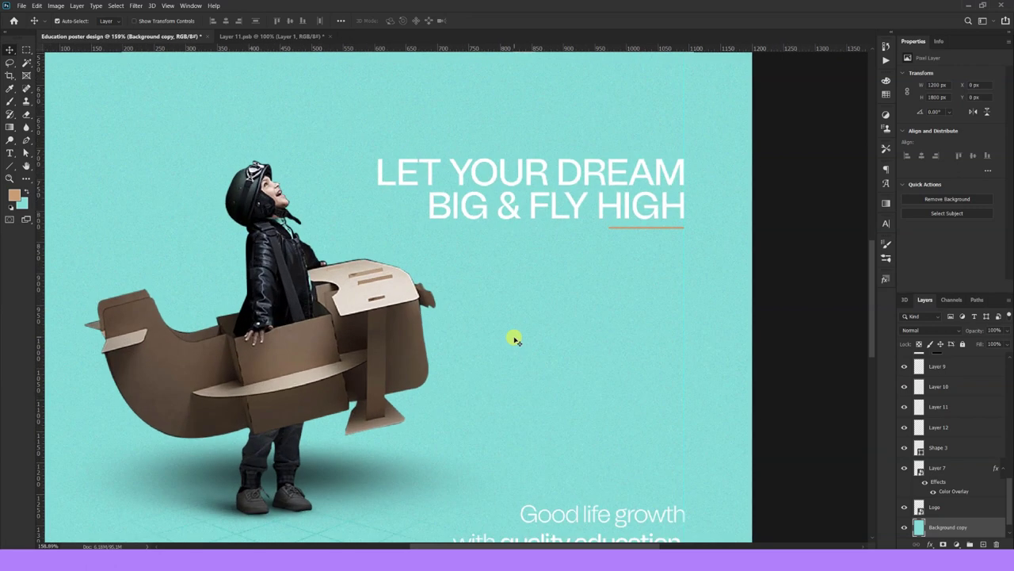
Step: Set the Background copy layer to Linear Burn blend mode at 35% opacity
{"action": "scroll", "coordinate": [516, 339], "scroll_direction": "down", "scroll_amount": 3}
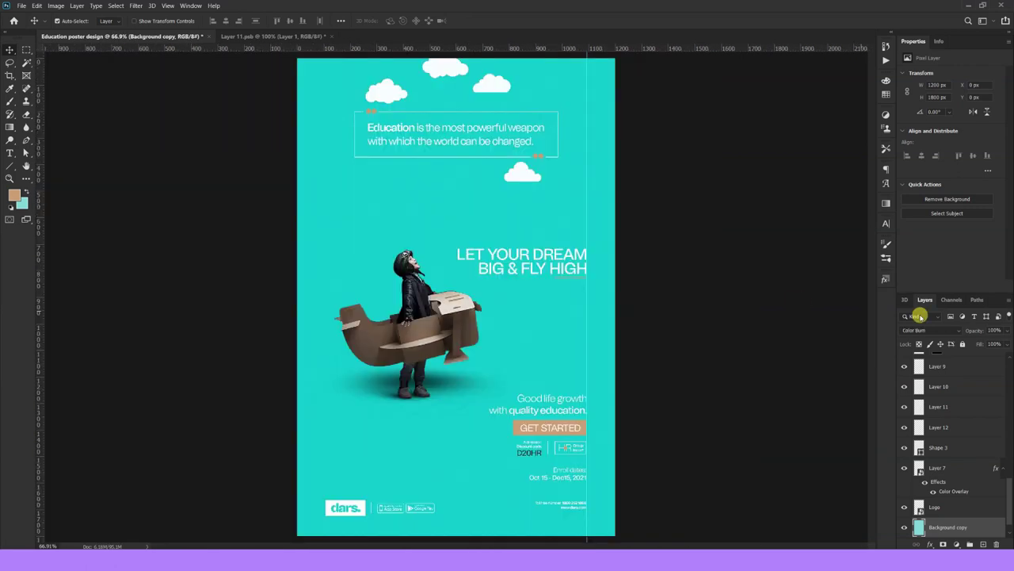
{"action": "left_click", "coordinate": [932, 330]}
{"action": "left_click", "coordinate": [919, 351]}
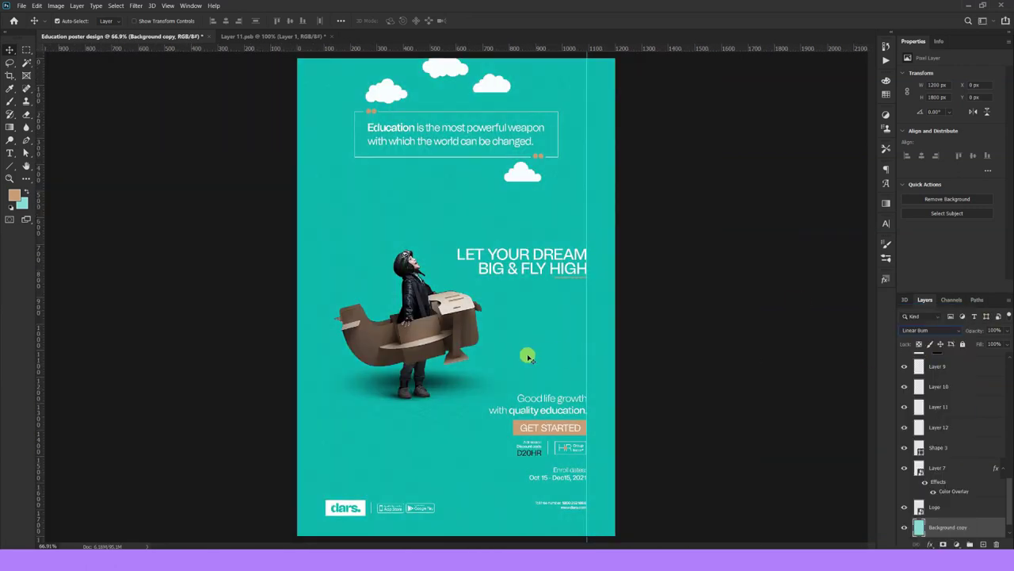
{"action": "scroll", "coordinate": [516, 318], "scroll_direction": "up", "scroll_amount": 1}
{"action": "left_click_drag", "start_coordinate": [463, 204], "coordinate": [439, 365]}
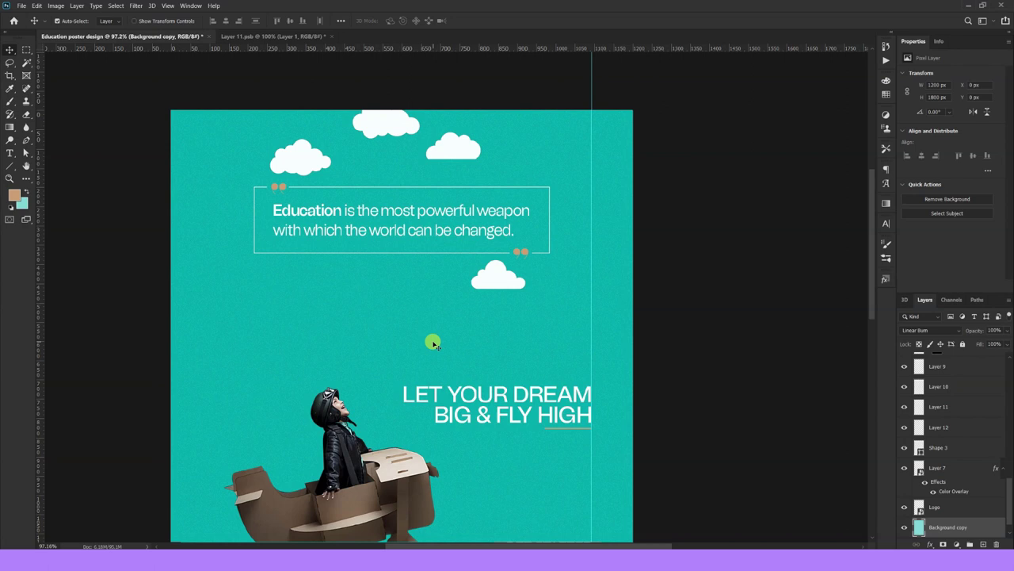
{"action": "key", "text": "3"}
{"action": "key", "text": "5"}
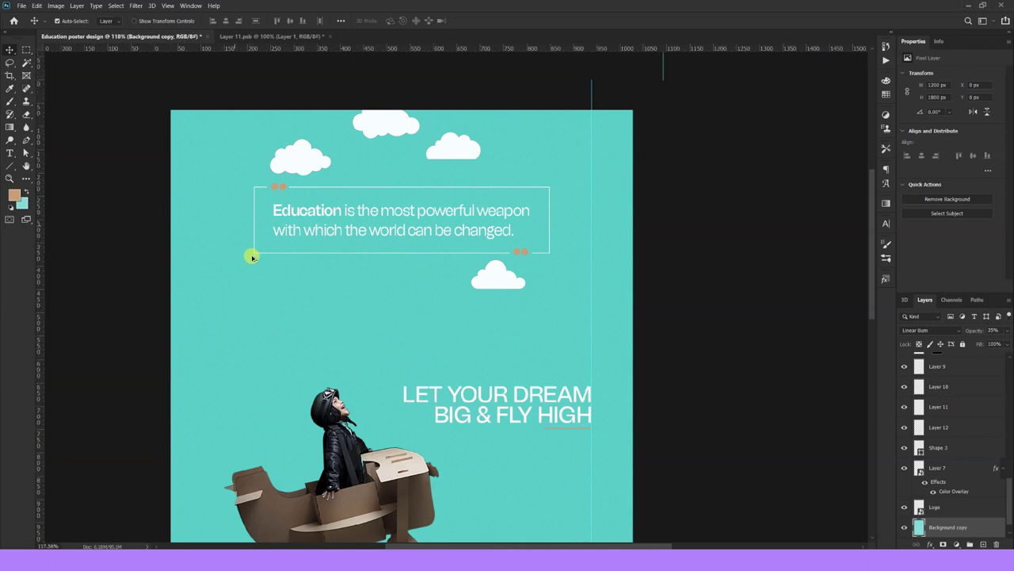
{"action": "scroll", "coordinate": [266, 260], "scroll_direction": "up", "scroll_amount": 3, "text": "alt"}
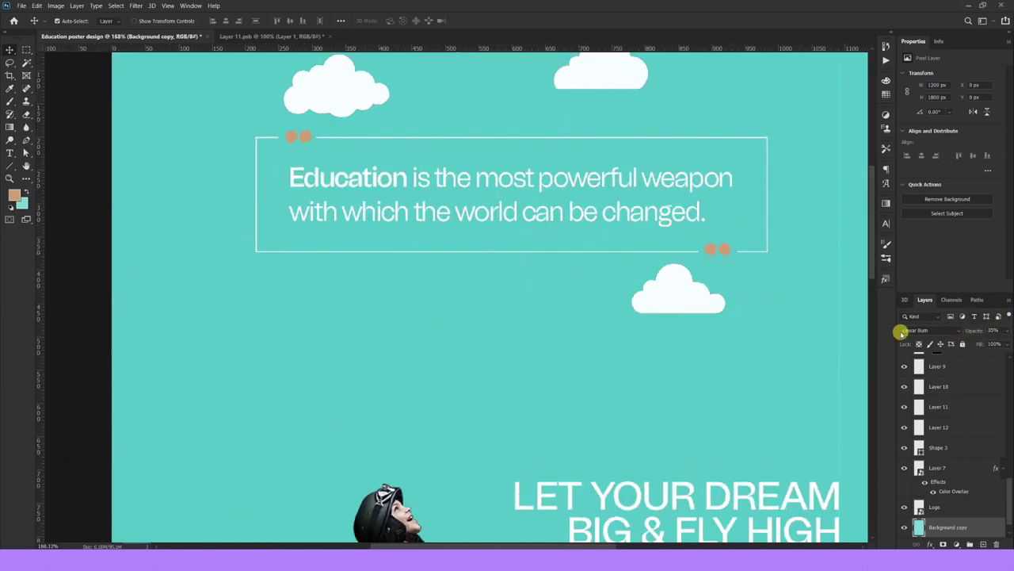
{"action": "scroll", "coordinate": [381, 369], "scroll_direction": "down", "scroll_amount": 5, "text": "alt"}
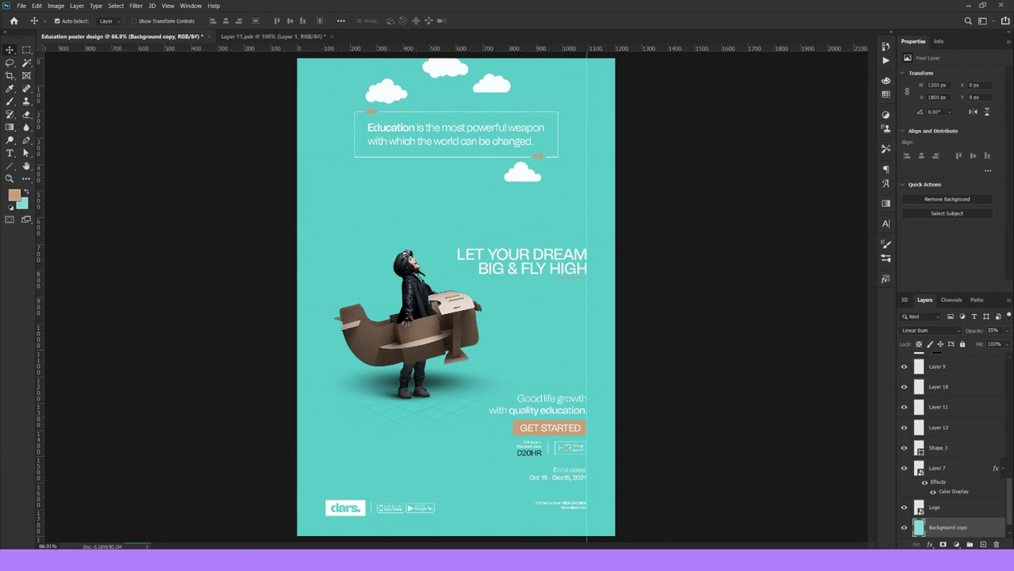
Step: Switch from Photoshop to the blank Untitled-1 document in Illustrator
{"action": "left_click", "coordinate": [258, 515]}
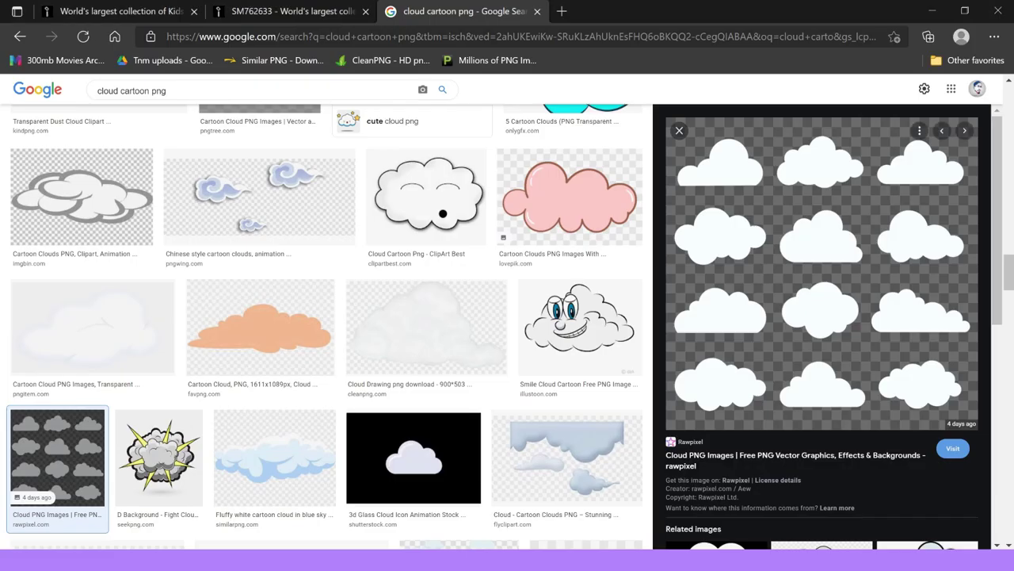
{"action": "key", "text": "alt+Tab"}
{"action": "left_click_drag", "start_coordinate": [151, 223], "coordinate": [455, 290]}
Step: Draw a small white rectangle beside the artboard, copy it below, and stretch the pair apart vertically
{"action": "left_click_drag", "start_coordinate": [198, 246], "coordinate": [206, 161]}
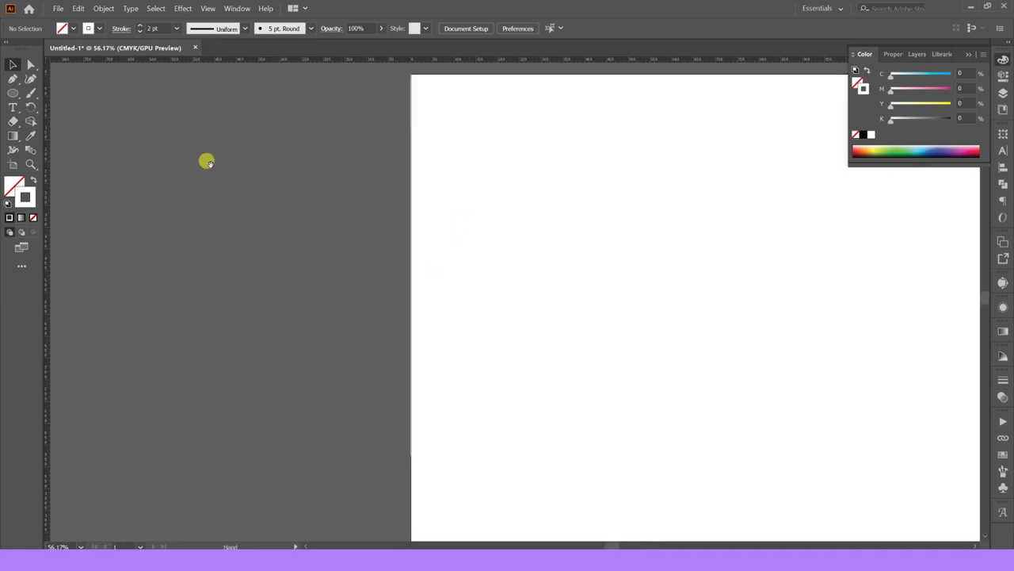
{"action": "left_click_drag", "start_coordinate": [24, 95], "coordinate": [47, 92]}
{"action": "left_click_drag", "start_coordinate": [251, 104], "coordinate": [272, 135]}
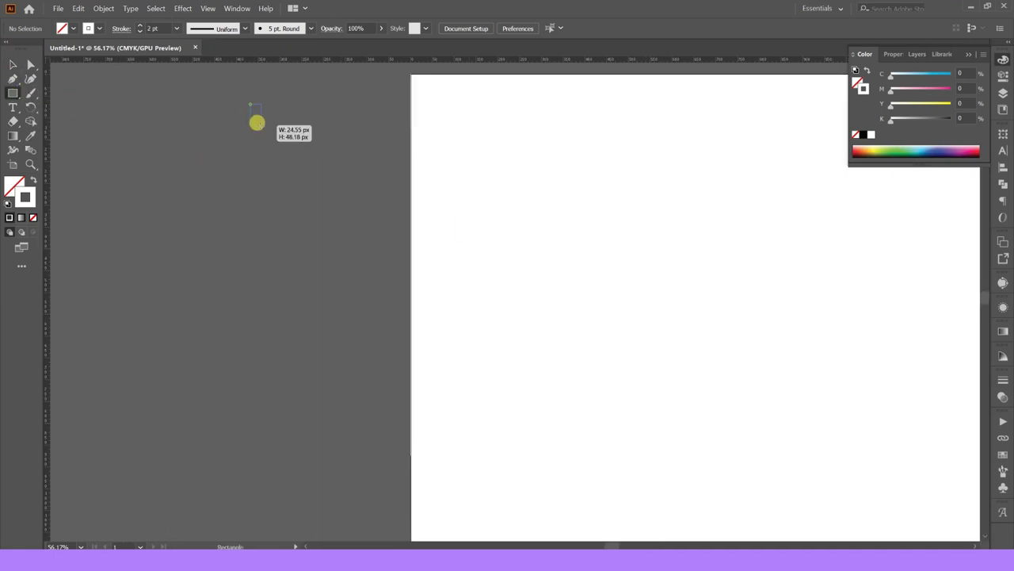
{"action": "key", "text": "v"}
{"action": "scroll", "coordinate": [274, 125], "scroll_direction": "down", "scroll_amount": 4}
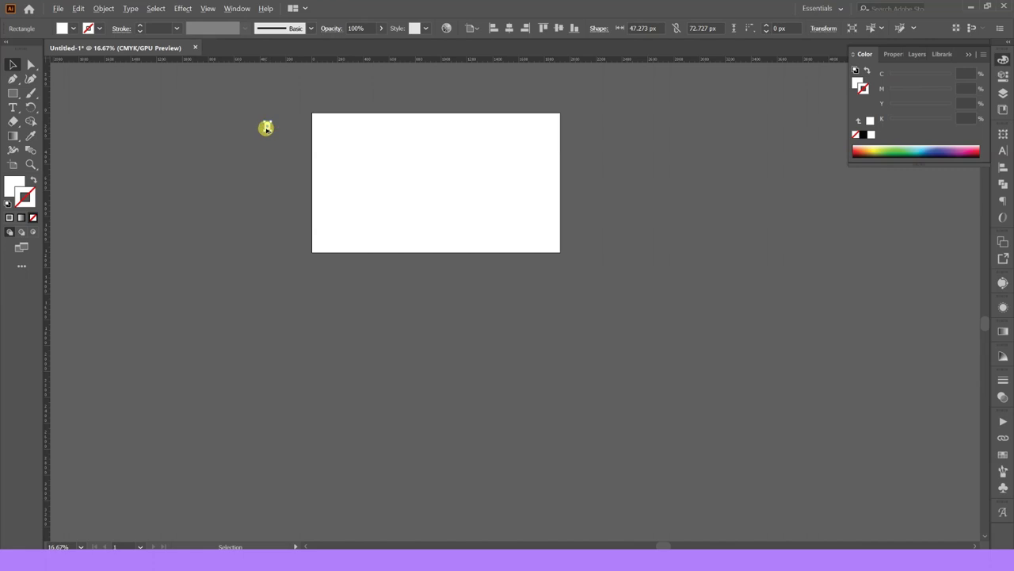
{"action": "left_click_drag", "start_coordinate": [266, 127], "coordinate": [269, 248]}
{"action": "key", "text": "ctrl+plus"}
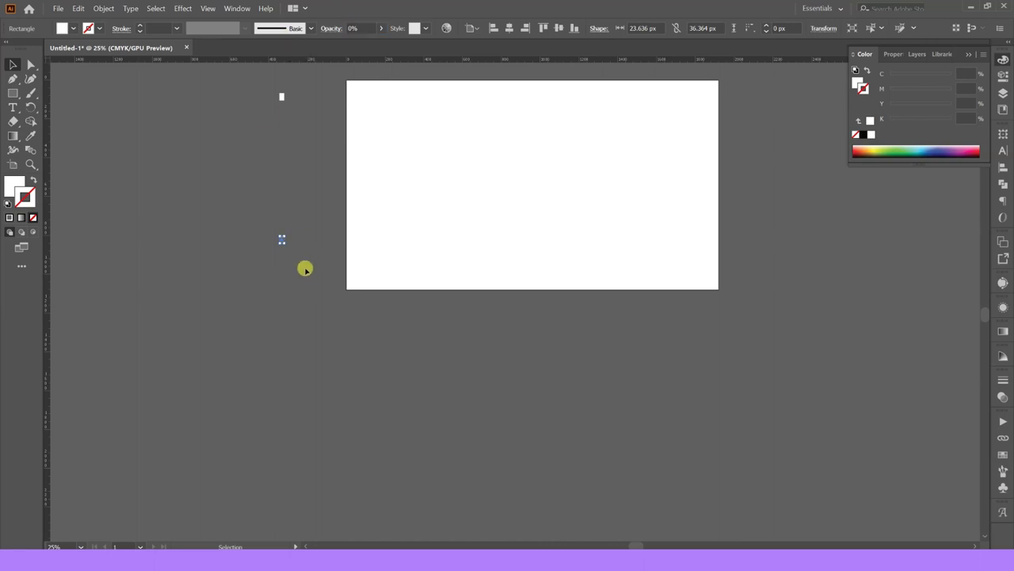
{"action": "left_click", "coordinate": [281, 98], "text": "shift"}
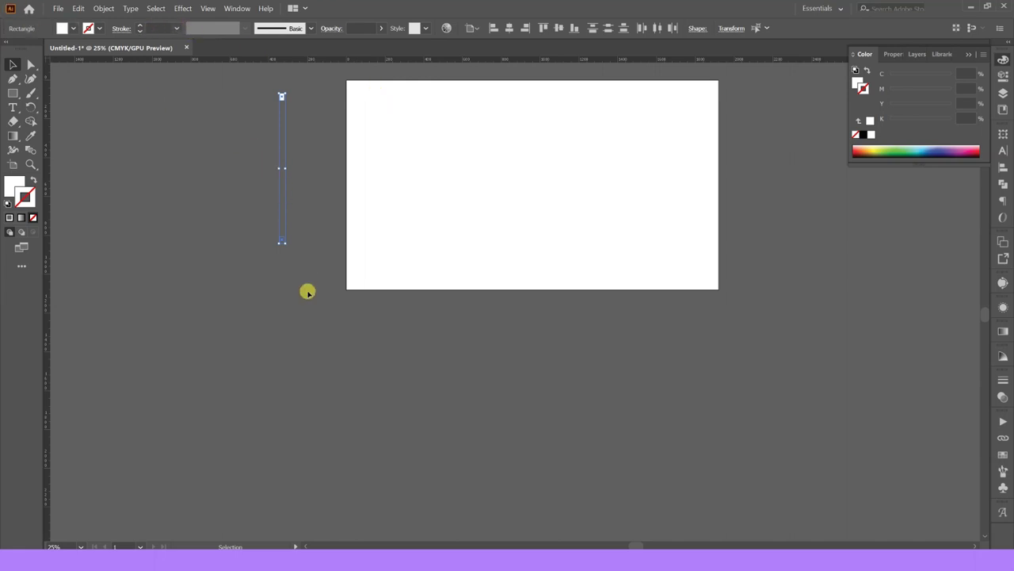
{"action": "left_click_drag", "start_coordinate": [279, 243], "coordinate": [279, 279]}
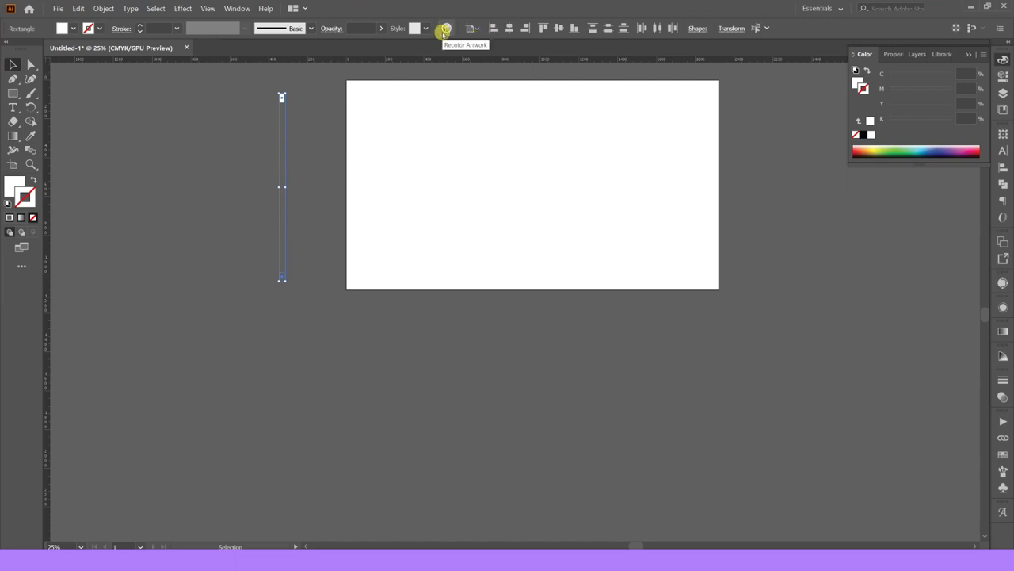
{"action": "left_click", "coordinate": [103, 9]}
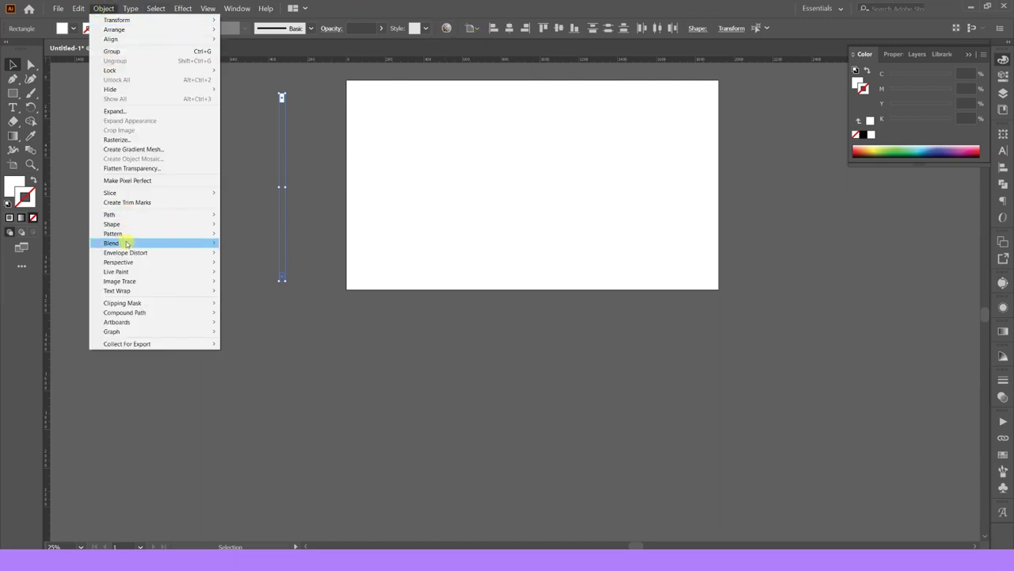
{"action": "mouse_move", "coordinate": [111, 243]}
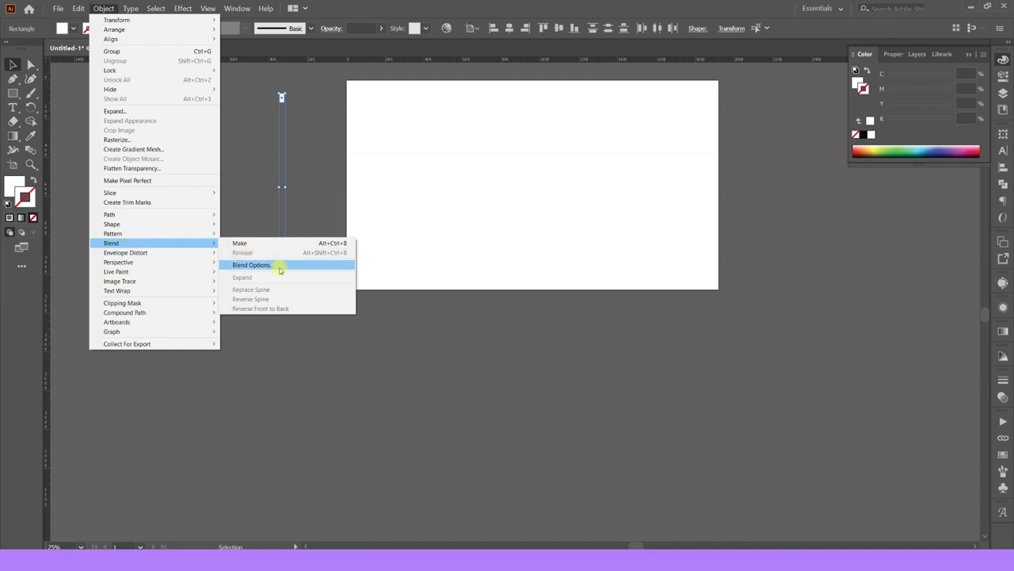
Step: Set the Illustrator blend spacing to Specified Steps in Blend Options
{"action": "left_click", "coordinate": [279, 270]}
{"action": "left_click", "coordinate": [320, 231]}
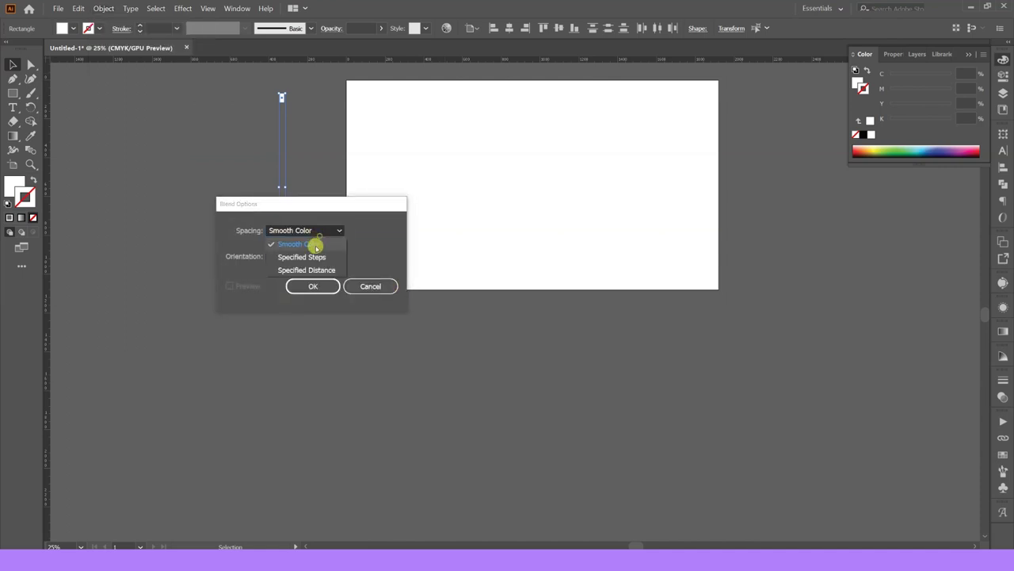
{"action": "left_click", "coordinate": [306, 256]}
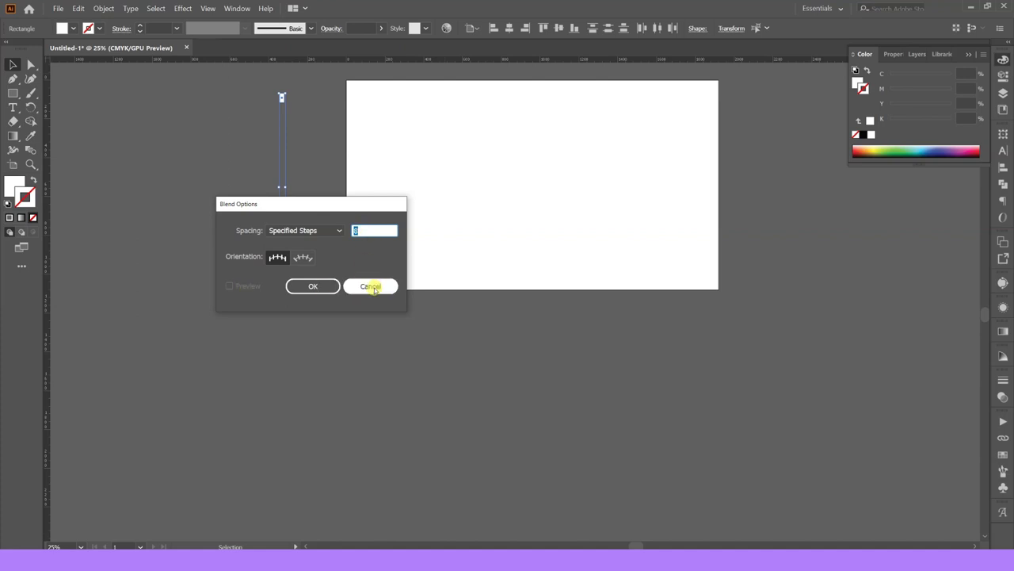
{"action": "left_click", "coordinate": [332, 289]}
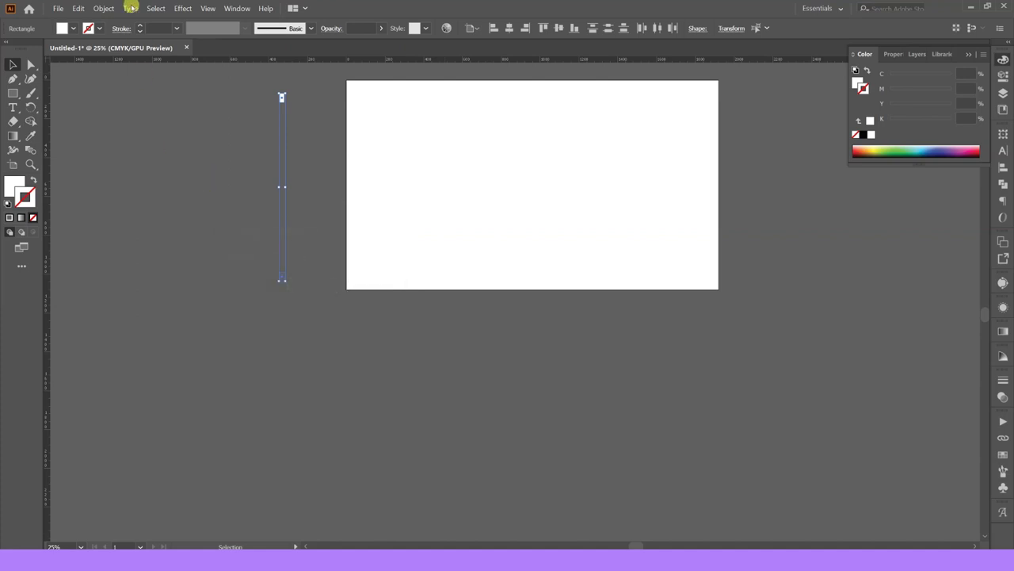
Step: Blend the two end rectangles on the vertical line into a dashed column
{"action": "left_click", "coordinate": [103, 8]}
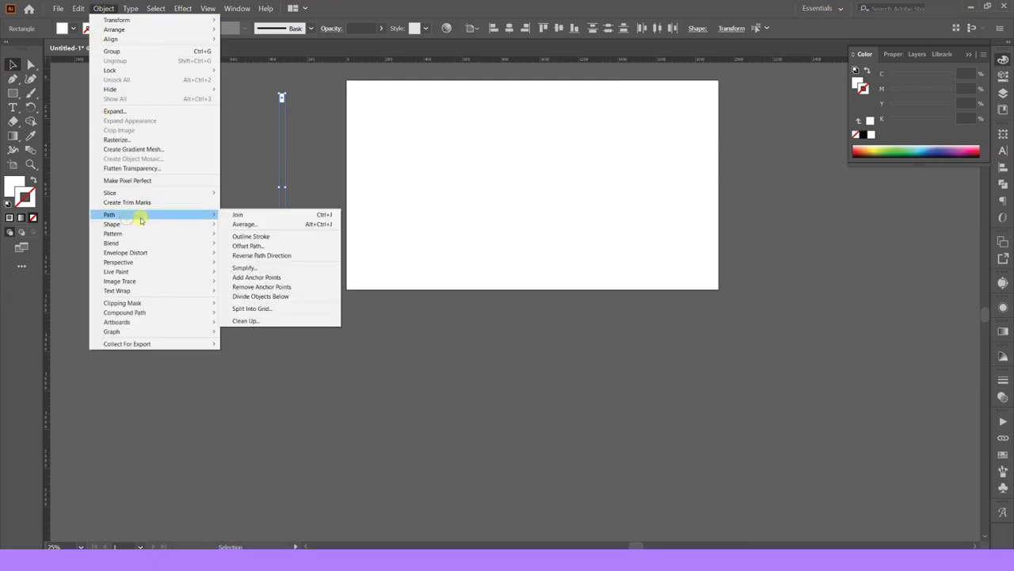
{"action": "left_click", "coordinate": [277, 239]}
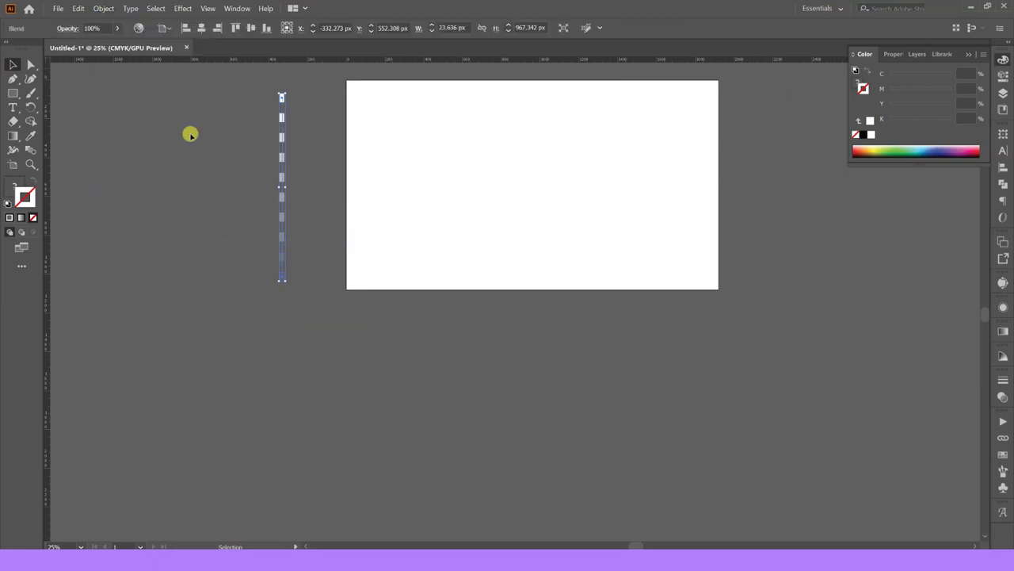
{"action": "left_click", "coordinate": [103, 8]}
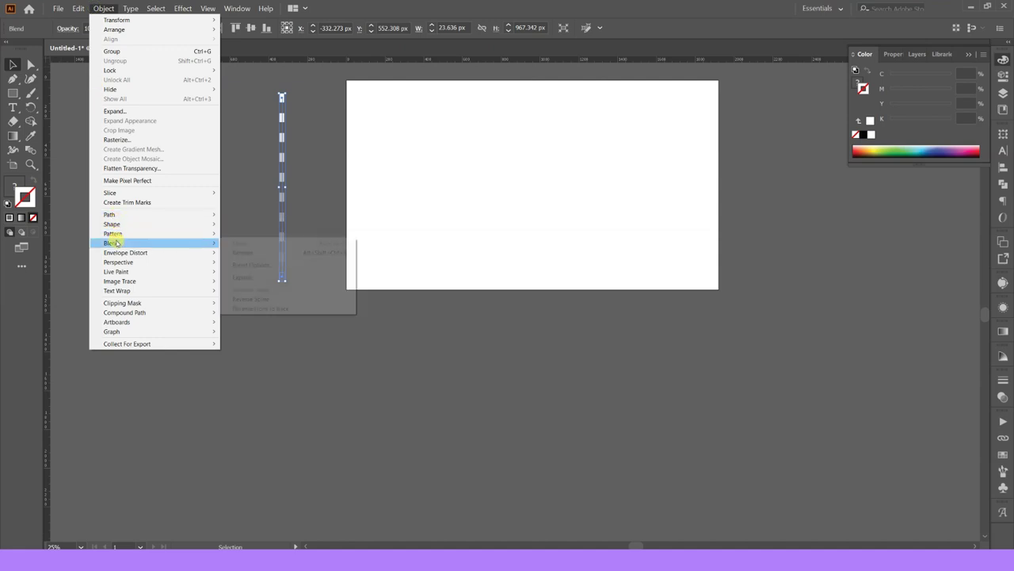
{"action": "mouse_move", "coordinate": [111, 243]}
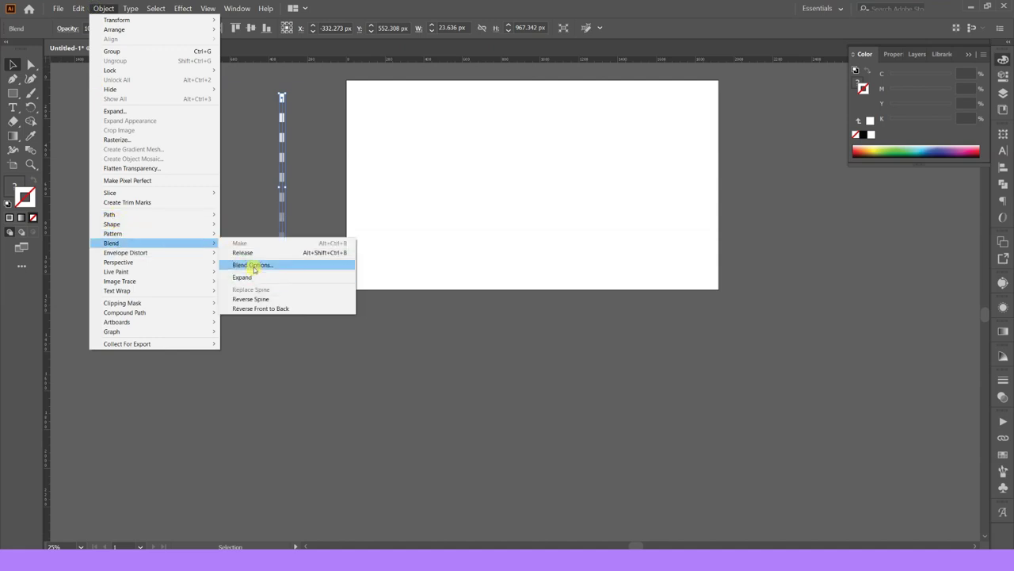
Step: Preview and apply 13 specified blend steps to the dashed column
{"action": "left_click", "coordinate": [254, 266]}
{"action": "left_click_drag", "start_coordinate": [341, 198], "coordinate": [549, 203]}
{"action": "left_click", "coordinate": [437, 289]}
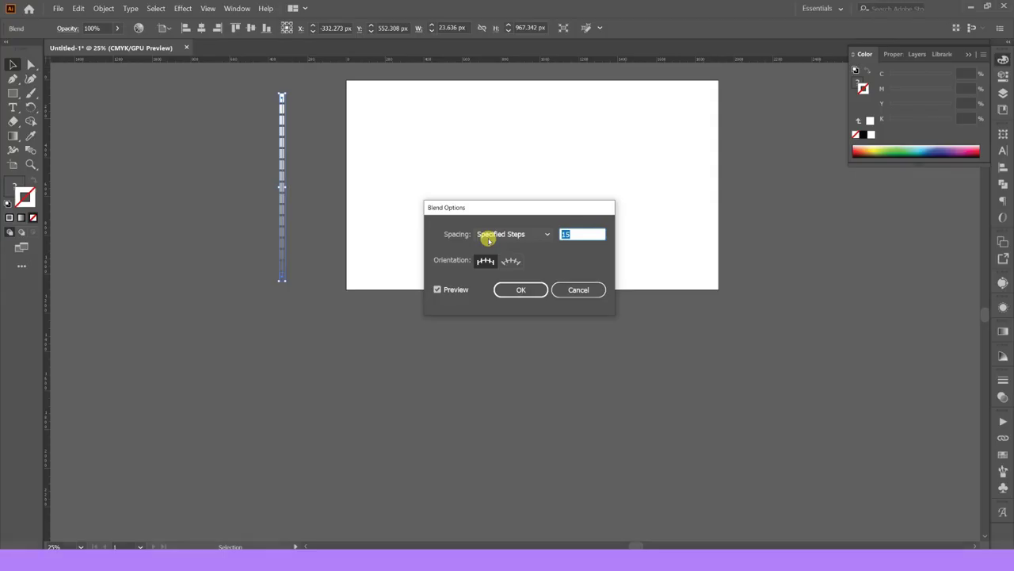
{"action": "type", "text": "13"}
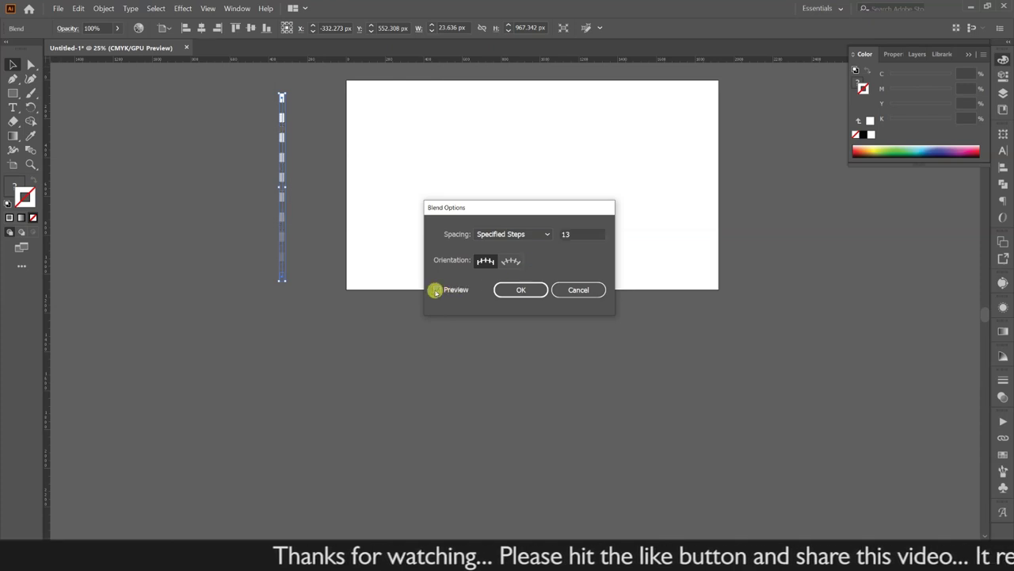
{"action": "left_click", "coordinate": [511, 289]}
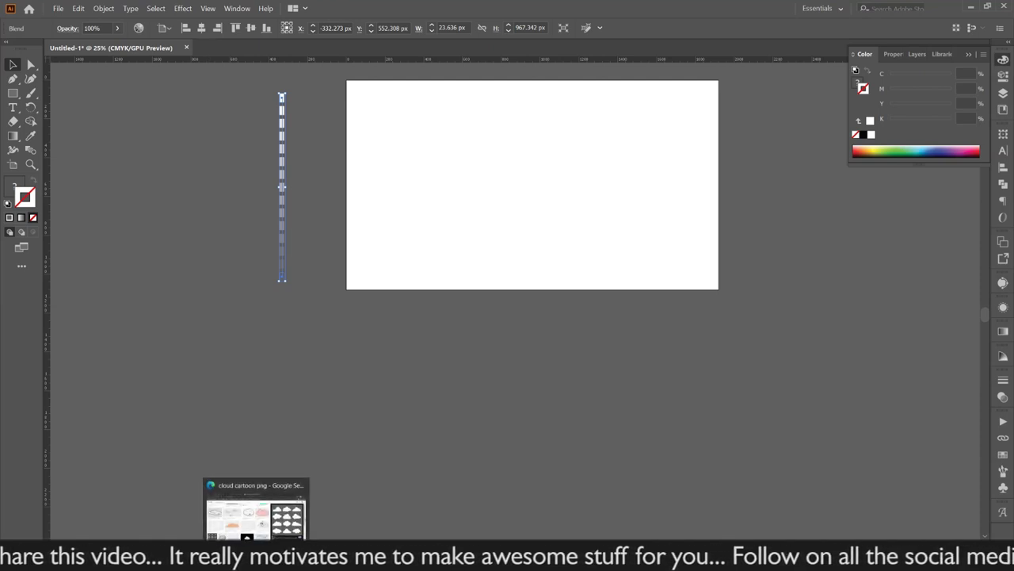
{"action": "left_click", "coordinate": [252, 504]}
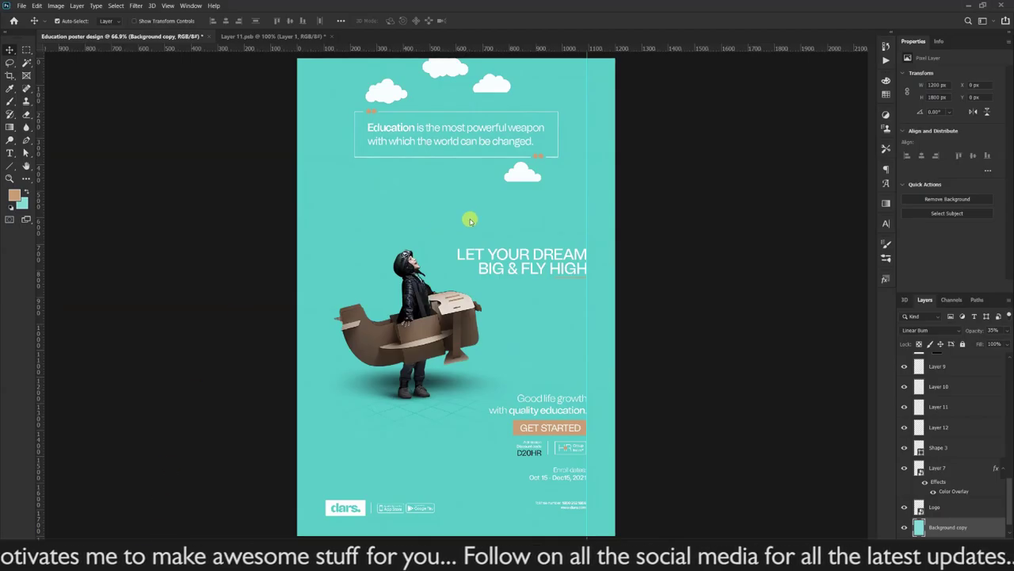
Step: Paste the dashed line above the Background copy layer as a smart object
{"action": "left_click", "coordinate": [934, 511]}
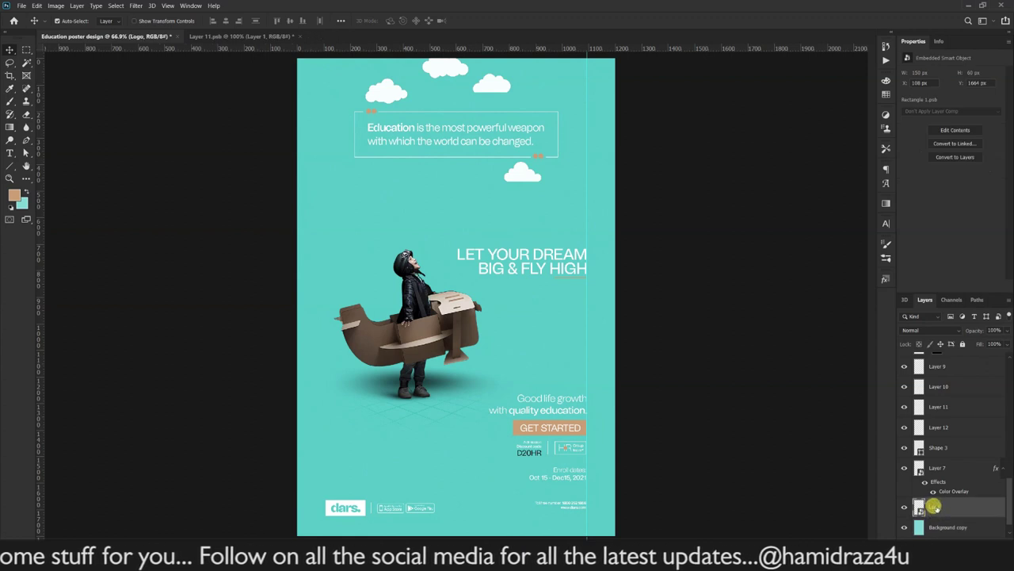
{"action": "left_click", "coordinate": [935, 525]}
{"action": "key", "text": "ctrl+v"}
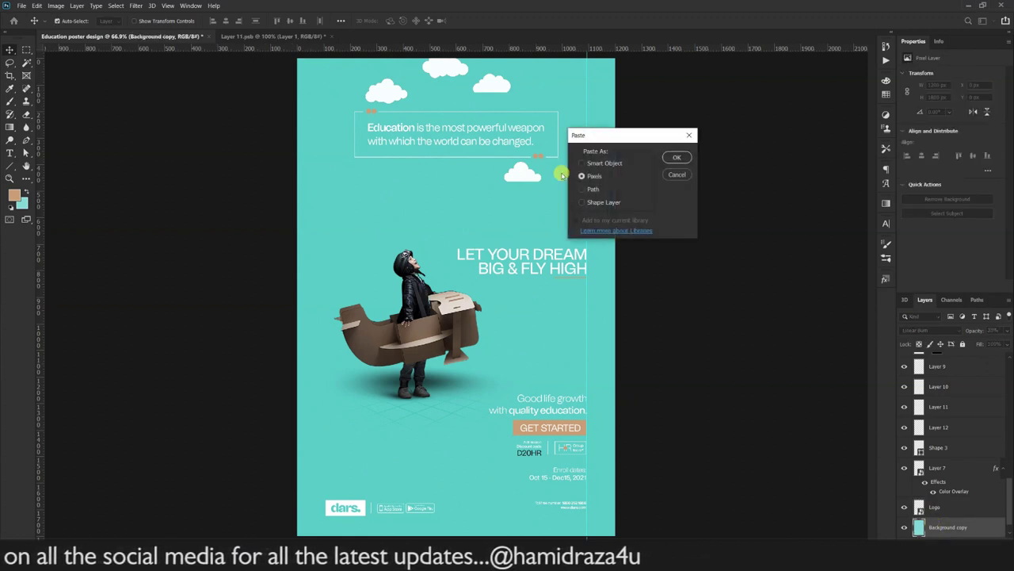
{"action": "left_click", "coordinate": [582, 162]}
{"action": "left_click", "coordinate": [675, 158]}
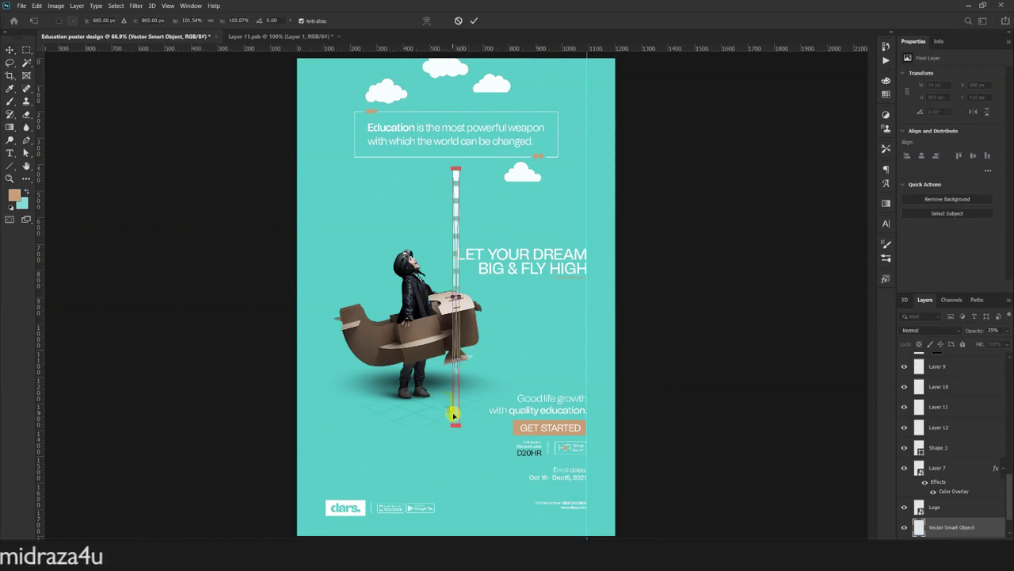
Step: Shorten the dashed line to about 232 px and move it up under a cloud
{"action": "left_click_drag", "start_coordinate": [449, 424], "coordinate": [463, 229]}
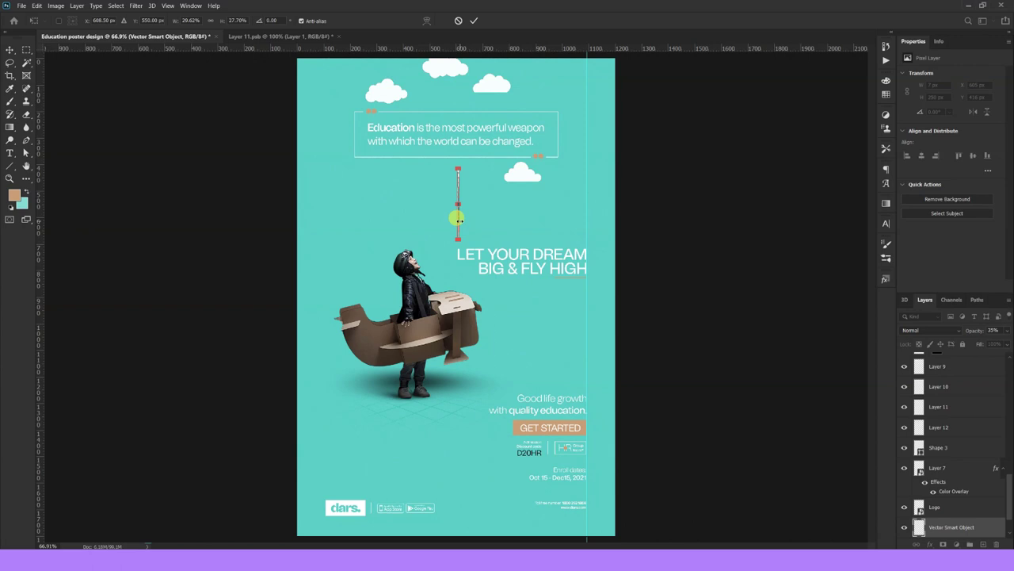
{"action": "key", "text": "Return"}
{"action": "key", "text": "ctrl+plus"}
{"action": "mouse_move", "coordinate": [445, 309]}
{"action": "left_mouse_down"}
{"action": "mouse_move", "coordinate": [520, 87]}
{"action": "mouse_move", "coordinate": [502, 113]}
{"action": "left_mouse_up"}
{"action": "key", "text": "ctrl+t"}
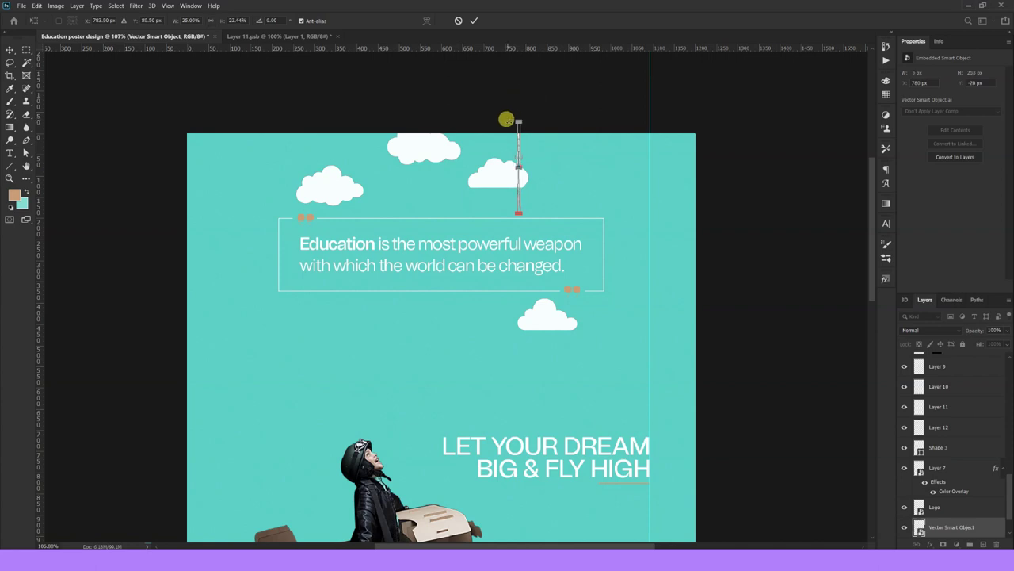
{"action": "key", "text": "Return"}
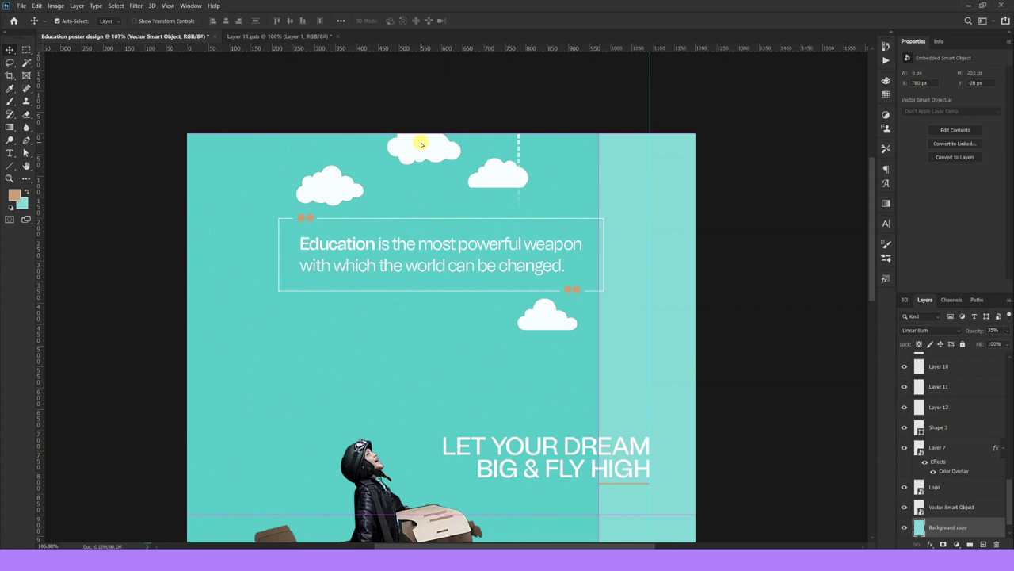
Step: Scatter dashed-line copies beneath the clouds and quote box, then fit the poster in view
{"action": "left_click", "coordinate": [497, 175]}
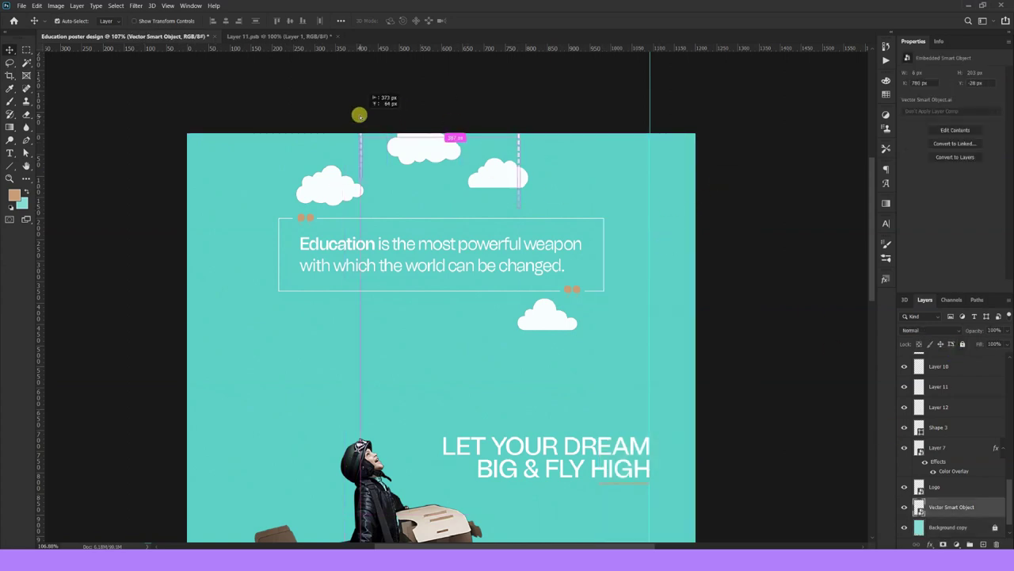
{"action": "mouse_move", "coordinate": [519, 135]}
{"action": "left_mouse_down"}
{"action": "mouse_move", "coordinate": [519, 158]}
{"action": "mouse_move", "coordinate": [463, 273]}
{"action": "left_mouse_up"}
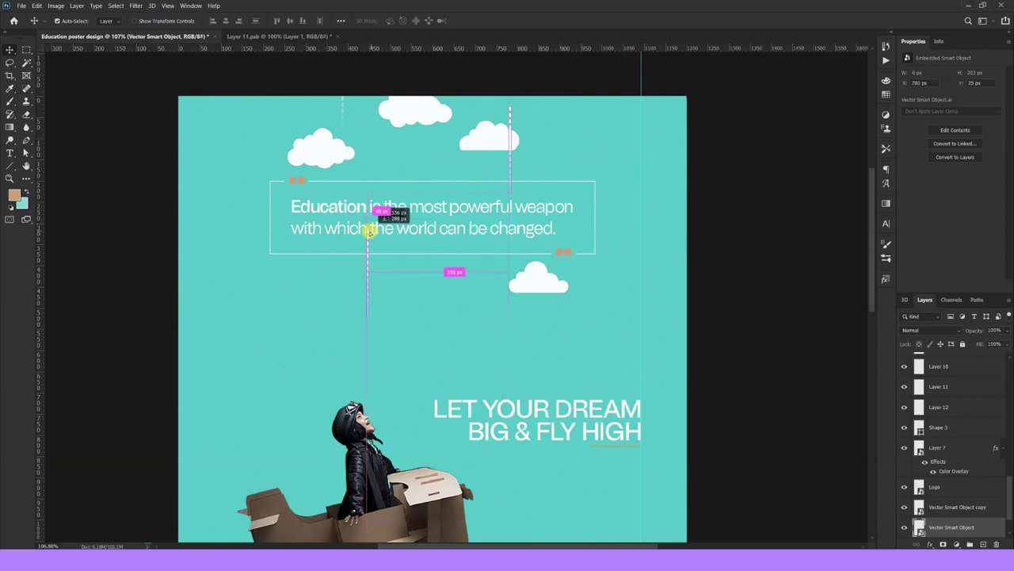
{"action": "mouse_move", "coordinate": [462, 273]}
{"action": "left_mouse_down"}
{"action": "mouse_move", "coordinate": [322, 238]}
{"action": "mouse_move", "coordinate": [324, 257]}
{"action": "mouse_move", "coordinate": [378, 183]}
{"action": "mouse_move", "coordinate": [370, 220]}
{"action": "mouse_move", "coordinate": [407, 211]}
{"action": "mouse_move", "coordinate": [236, 125]}
{"action": "left_mouse_up"}
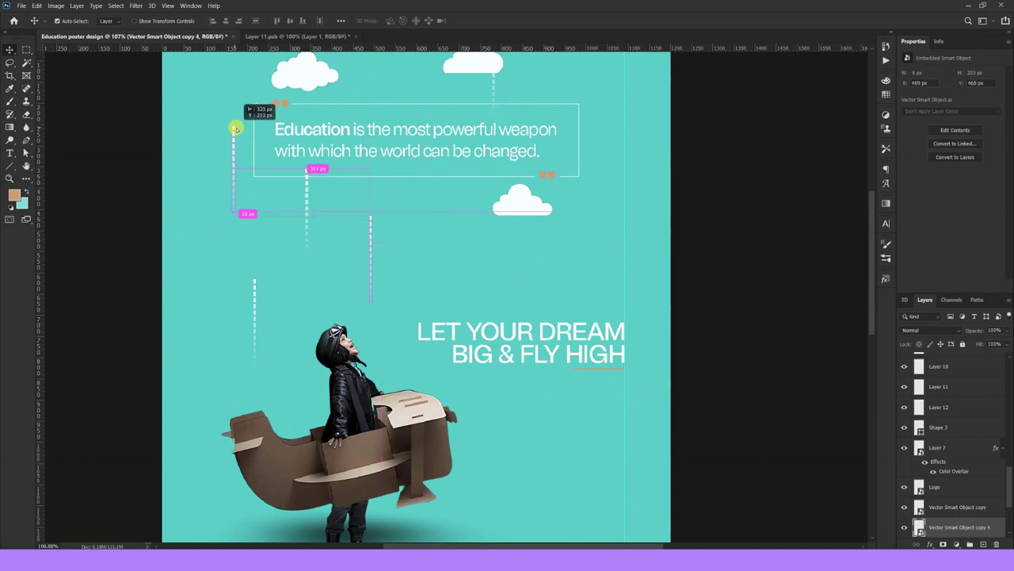
{"action": "key", "text": "ctrl+r"}
{"action": "left_click_drag", "start_coordinate": [527, 158], "coordinate": [441, 168]}
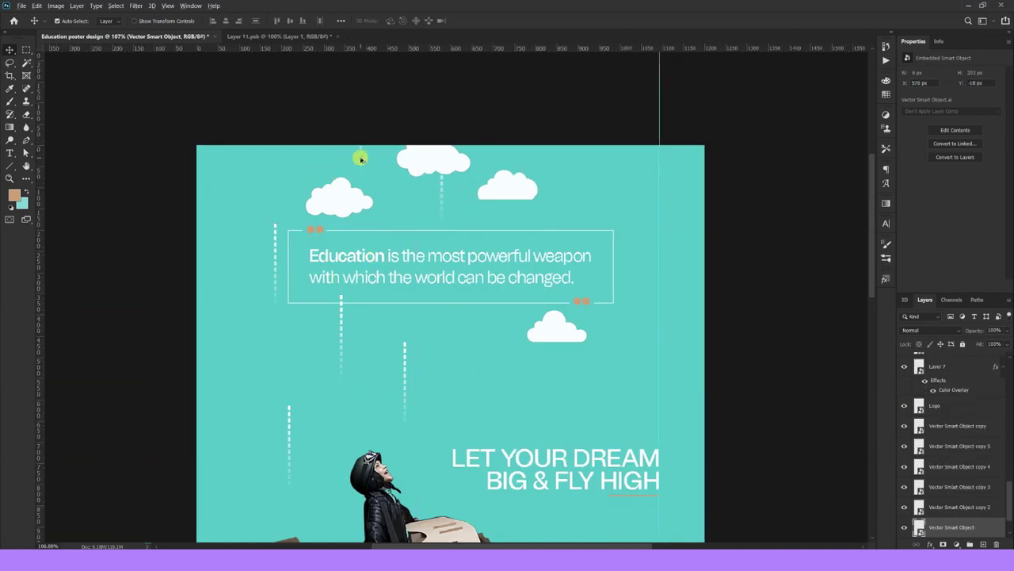
{"action": "left_click_drag", "start_coordinate": [360, 160], "coordinate": [360, 176]}
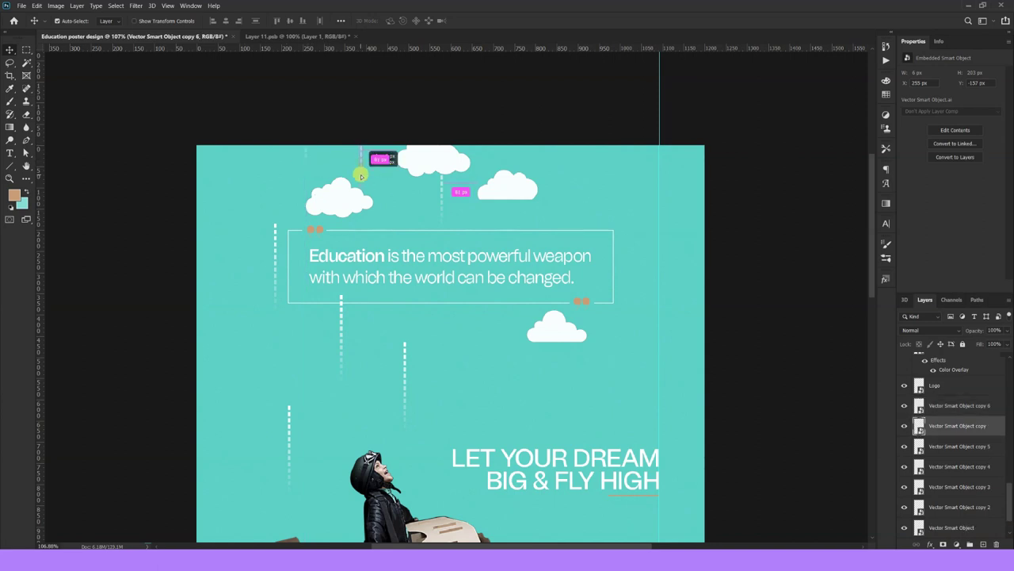
{"action": "scroll", "coordinate": [312, 330], "scroll_direction": "down", "scroll_amount": 5}
{"action": "left_click", "coordinate": [305, 146]}
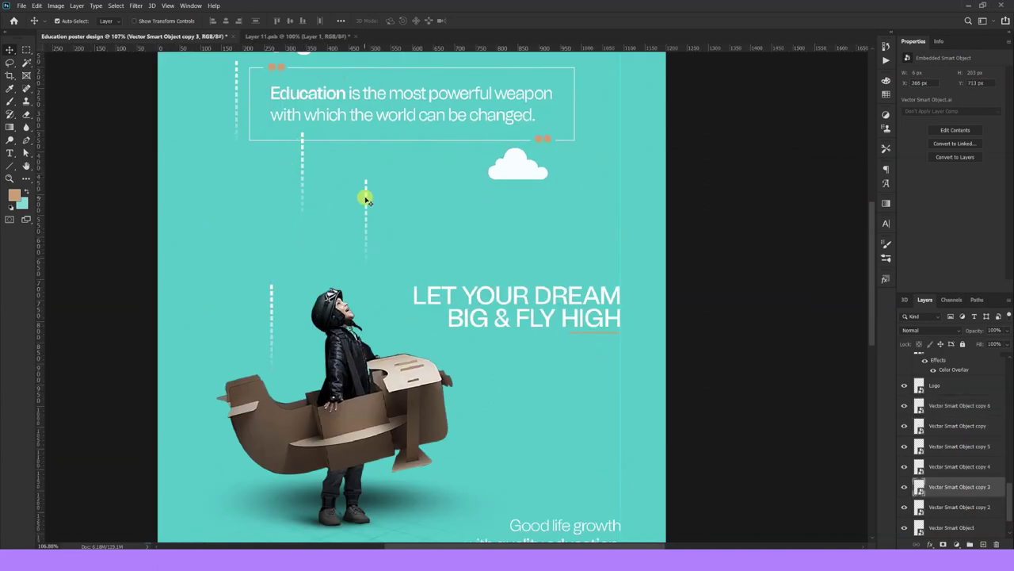
{"action": "left_click", "coordinate": [394, 181]}
{"action": "scroll", "coordinate": [412, 209], "scroll_direction": "down", "scroll_amount": 2, "text": "alt"}
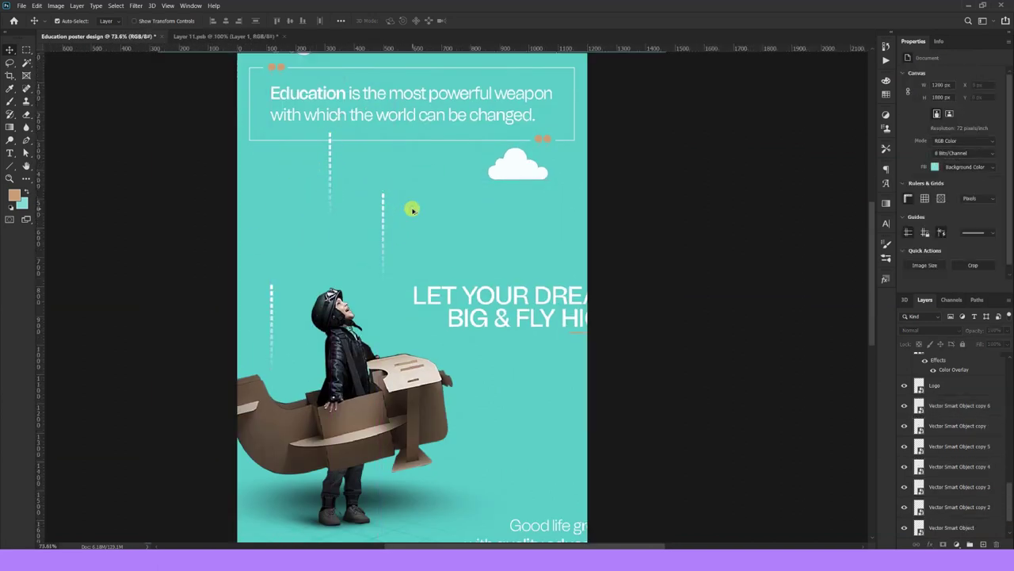
{"action": "key", "text": "ctrl+0"}
{"action": "scroll", "coordinate": [373, 239], "scroll_direction": "down", "scroll_amount": 2, "text": "alt"}
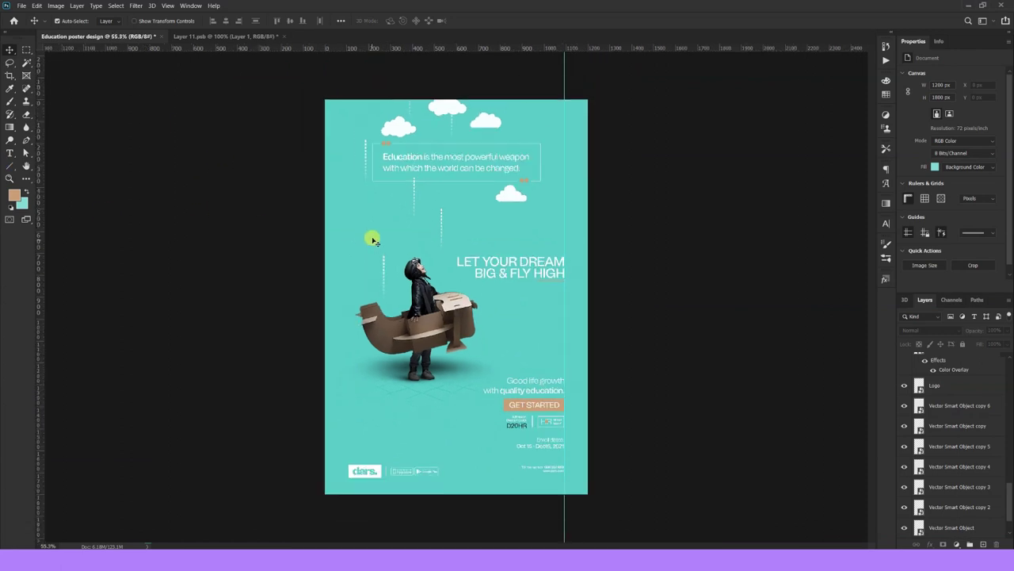
Step: Add a Color Lookup adjustment layer using 2Strip.look and compare before/after
{"action": "left_click", "coordinate": [929, 545]}
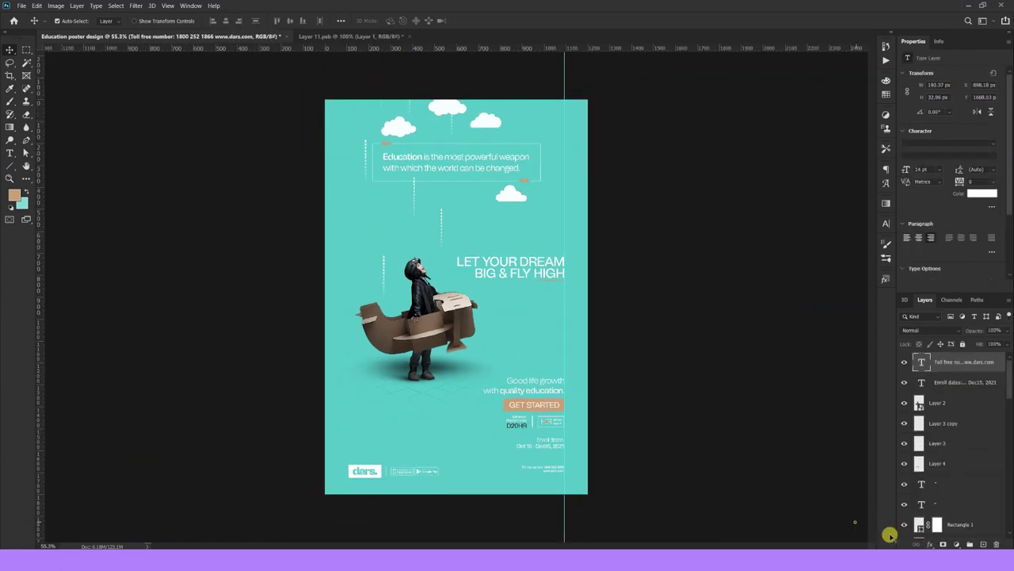
{"action": "left_click", "coordinate": [956, 545]}
{"action": "left_click", "coordinate": [958, 487]}
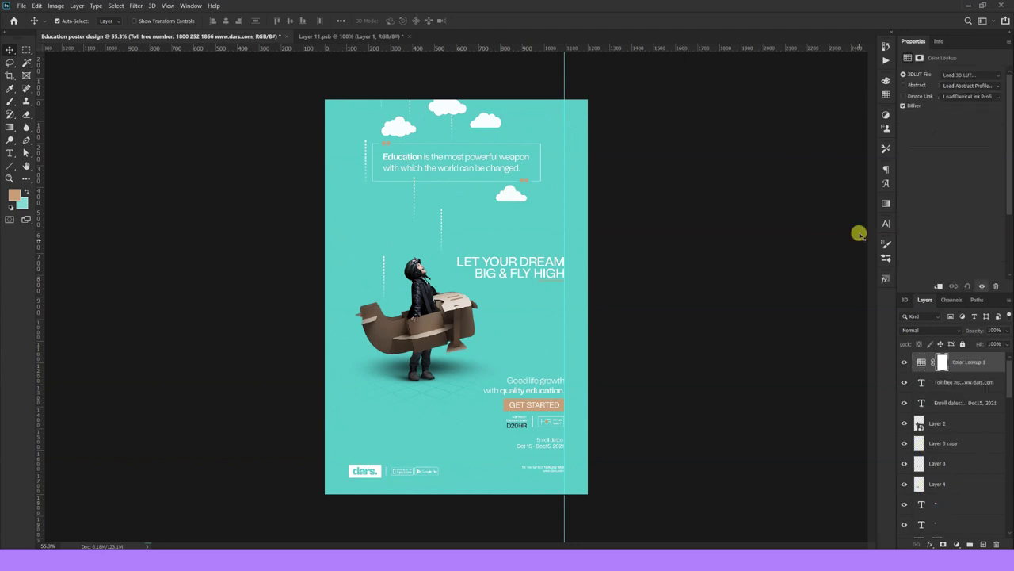
{"action": "left_click", "coordinate": [970, 76]}
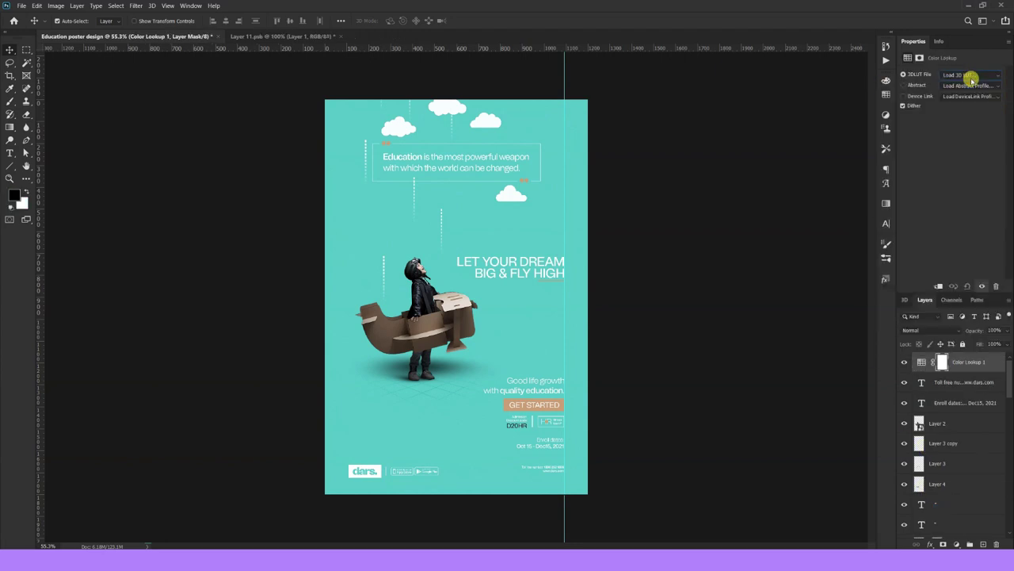
{"action": "scroll", "coordinate": [971, 77], "scroll_direction": "down", "scroll_amount": 1}
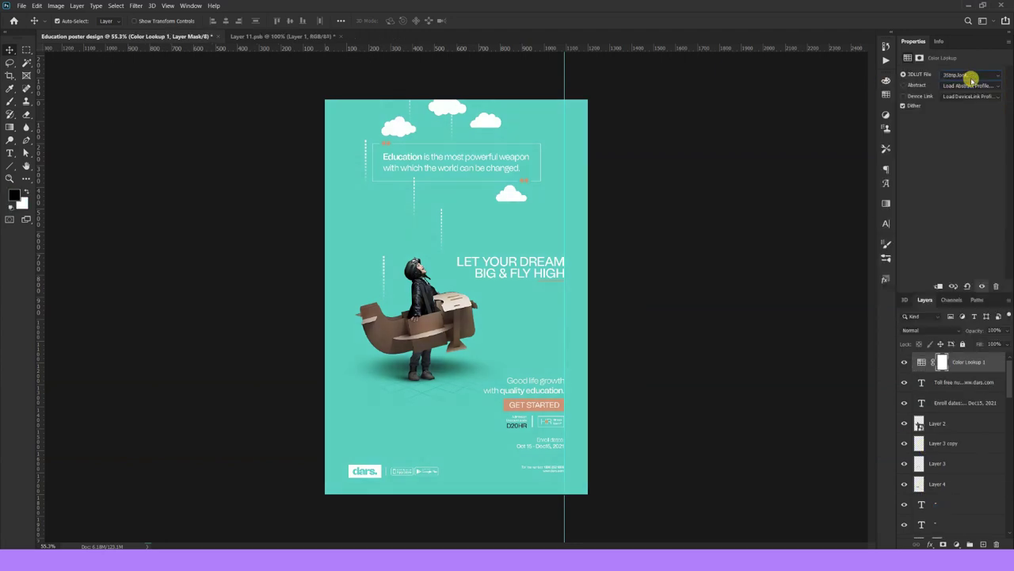
{"action": "left_click", "coordinate": [904, 362]}
Step: Enlarge the dars logo and app-store button group to about 102%
{"action": "left_click", "coordinate": [369, 500]}
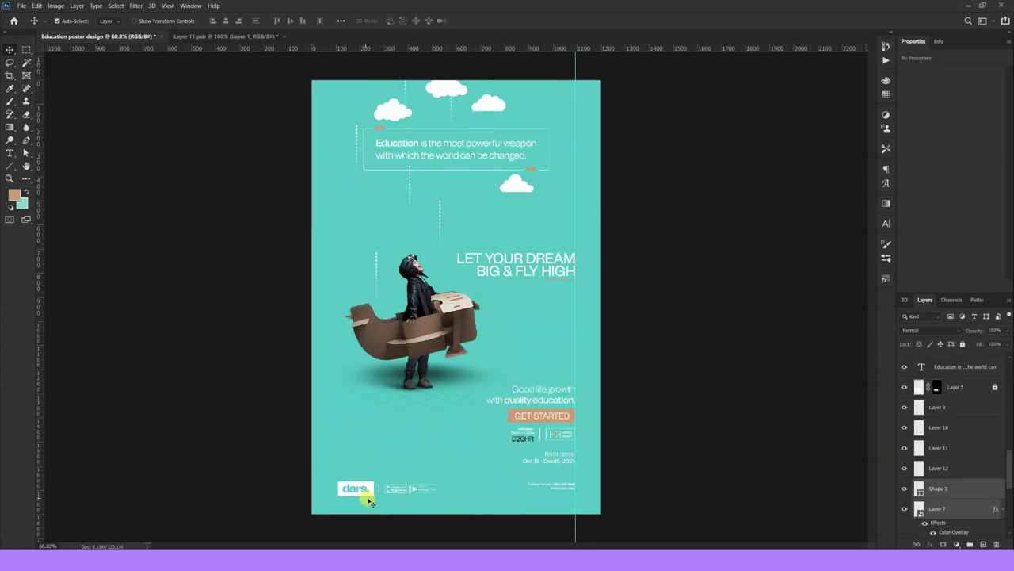
{"action": "key", "text": "ctrl+t"}
{"action": "left_click_drag", "start_coordinate": [437, 480], "coordinate": [455, 474]}
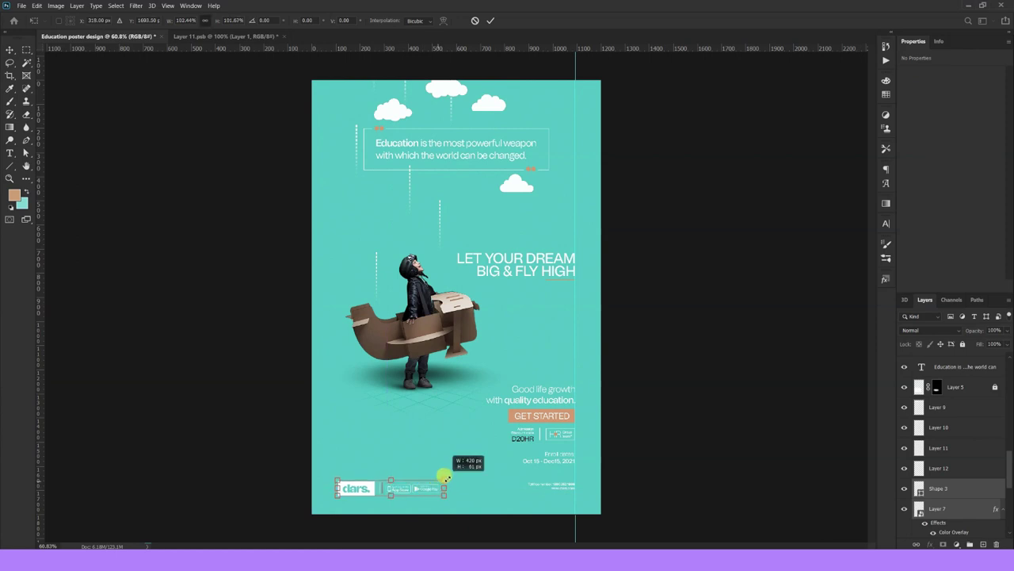
{"action": "key", "text": "Return"}
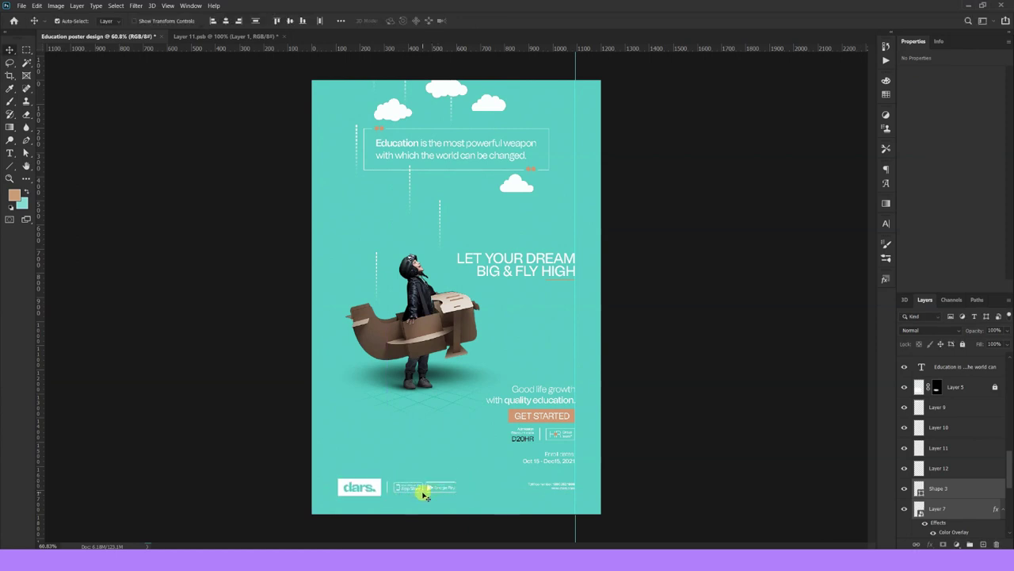
{"action": "left_click", "coordinate": [490, 494]}
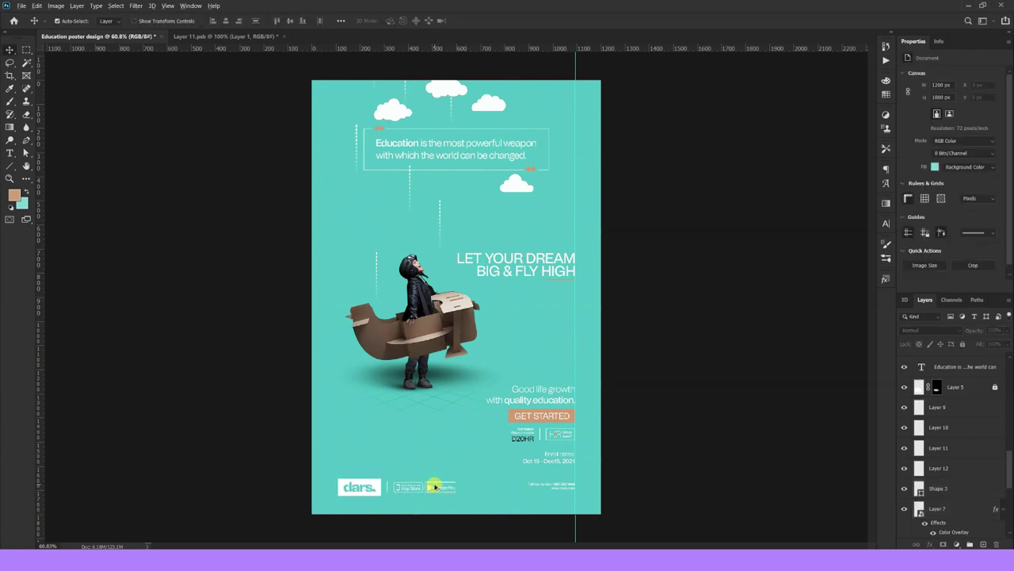
{"action": "scroll", "coordinate": [435, 486], "scroll_direction": "up", "scroll_amount": 2}
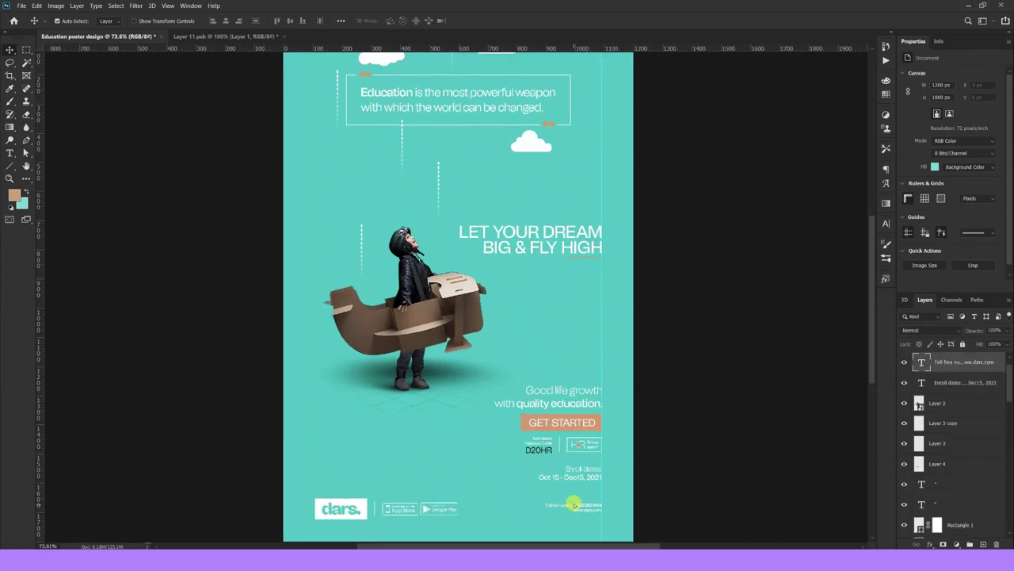